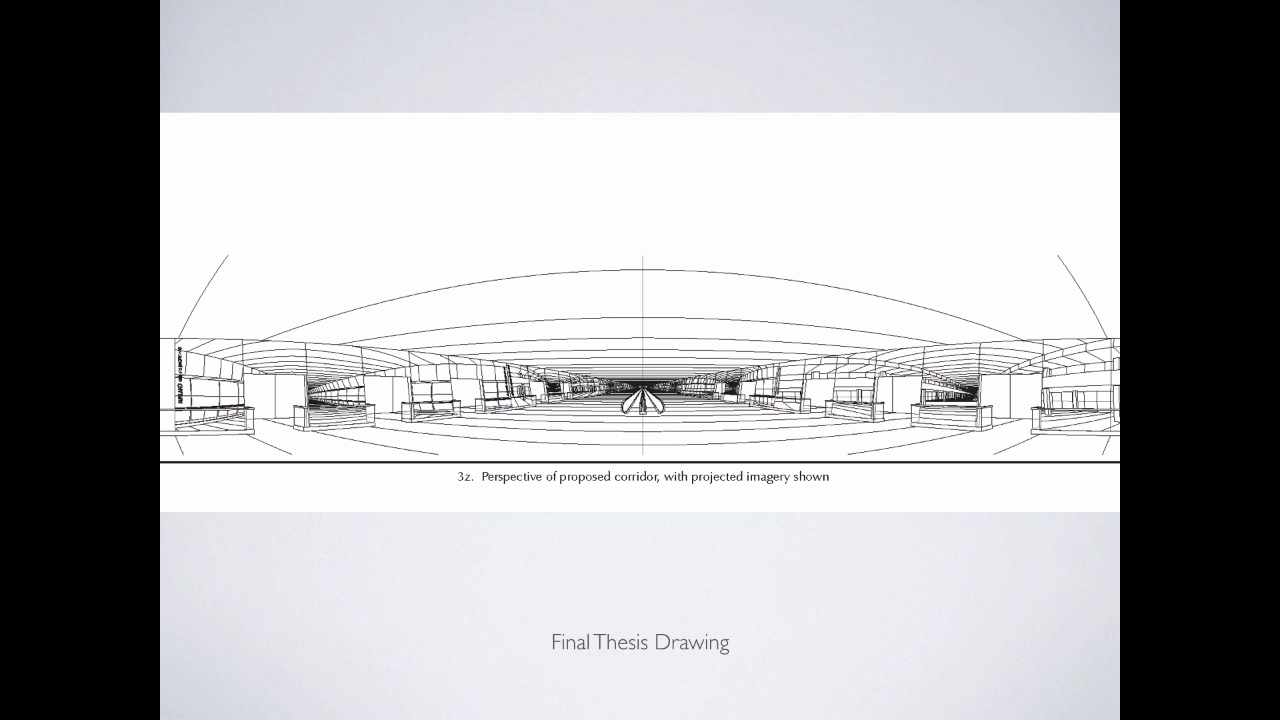
End the slideshow on the Final Thesis Drawing slide.
key("Escape")
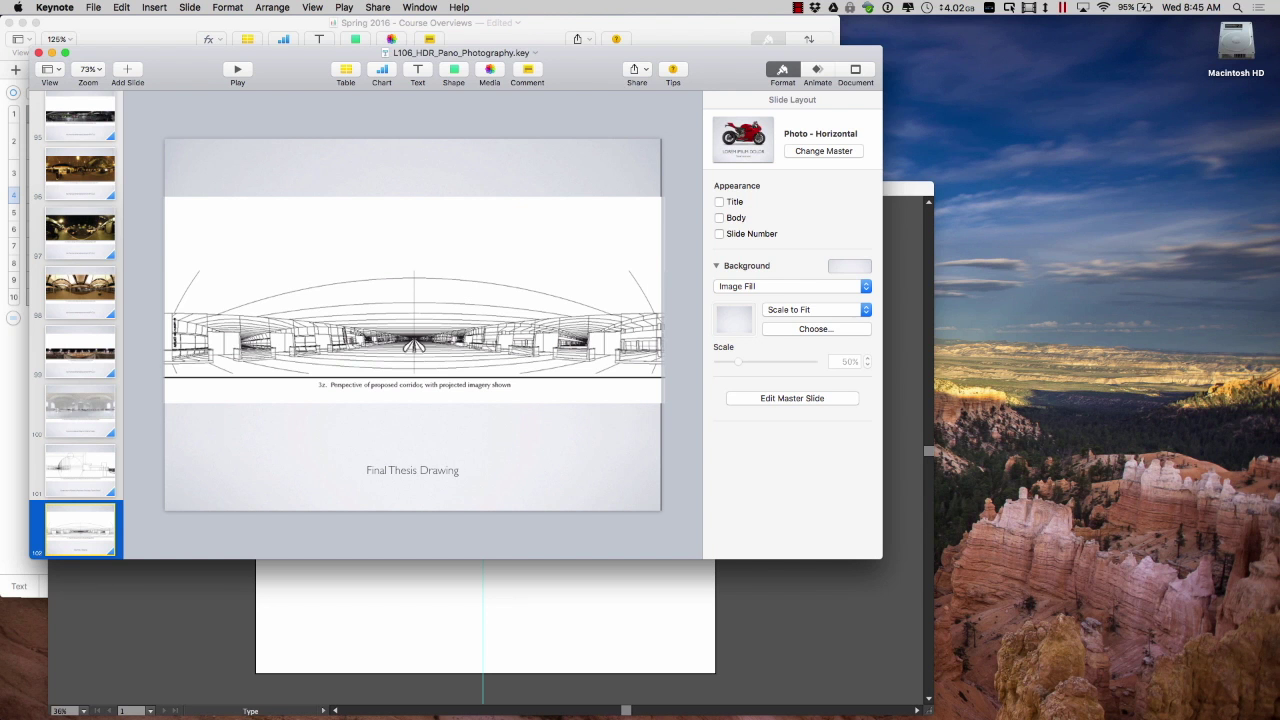
left_click(797, 8)
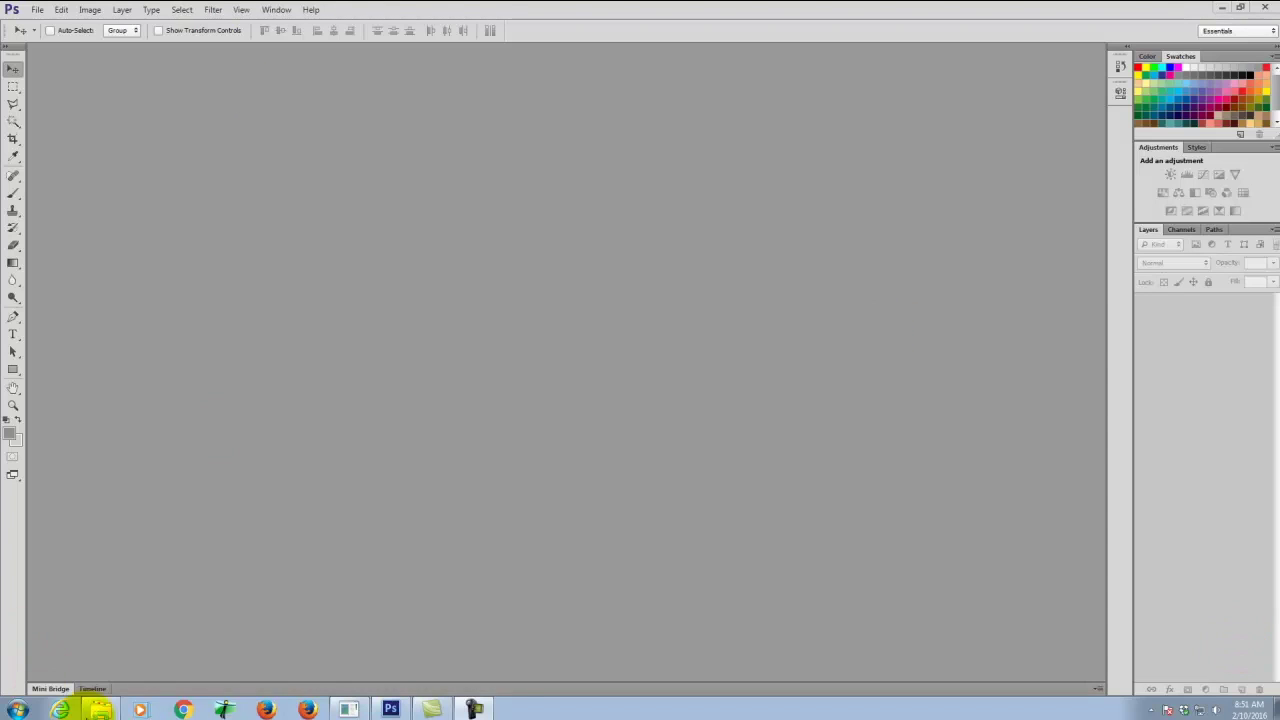
Switch to Chrome and open the Exercise 106 page from the Spring 2016 exercises on the Digital Tools for Designers & Architects site.
left_click(183, 709)
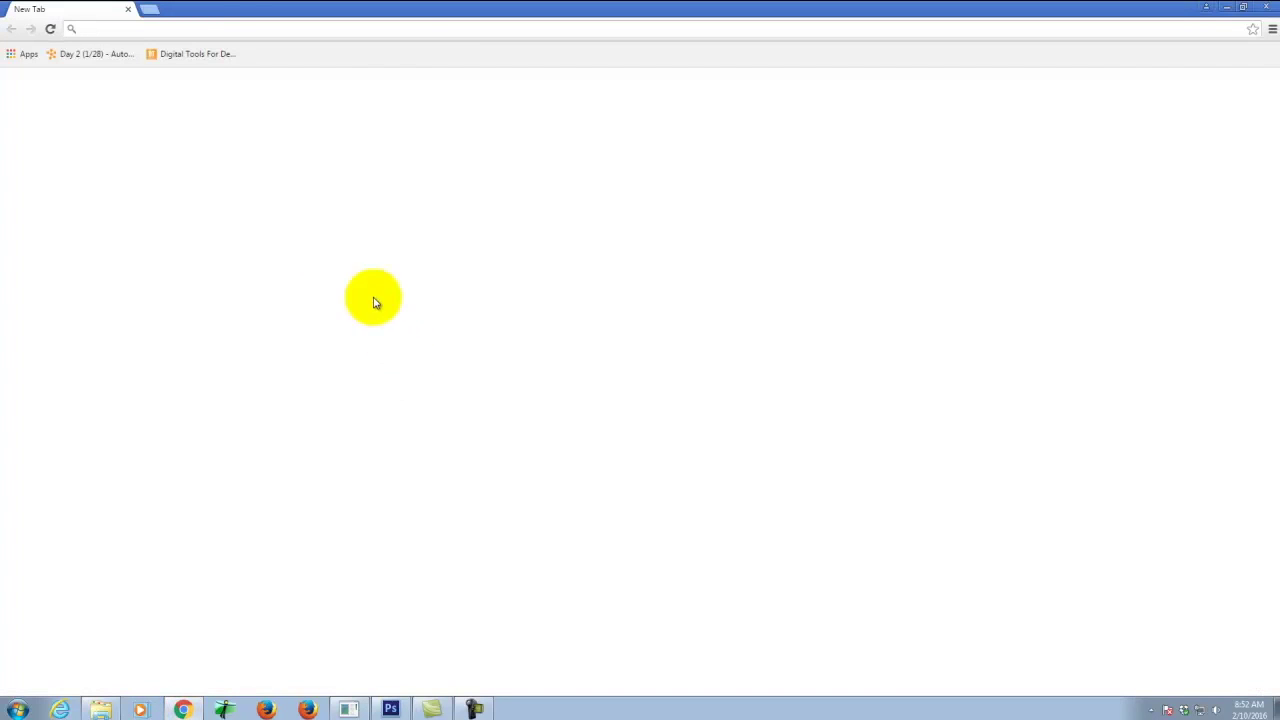
left_click(180, 58)
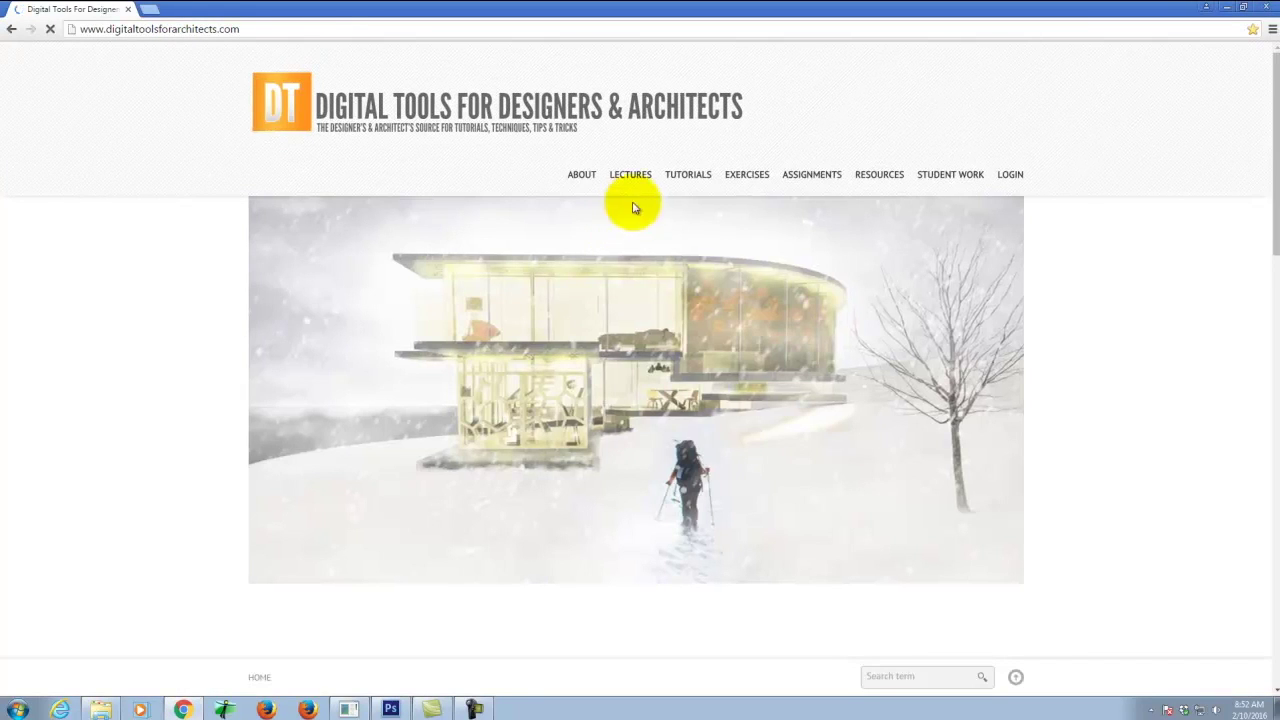
mouse_move(686, 174)
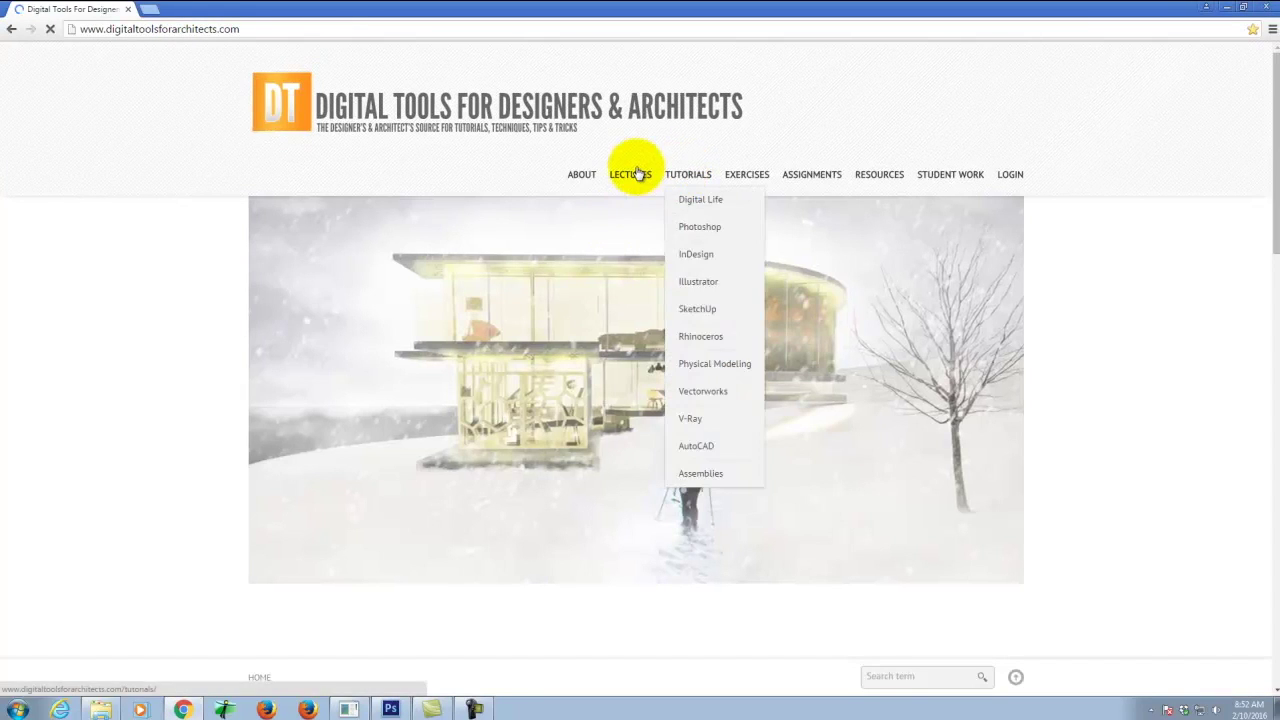
mouse_move(740, 174)
left_click(600, 200)
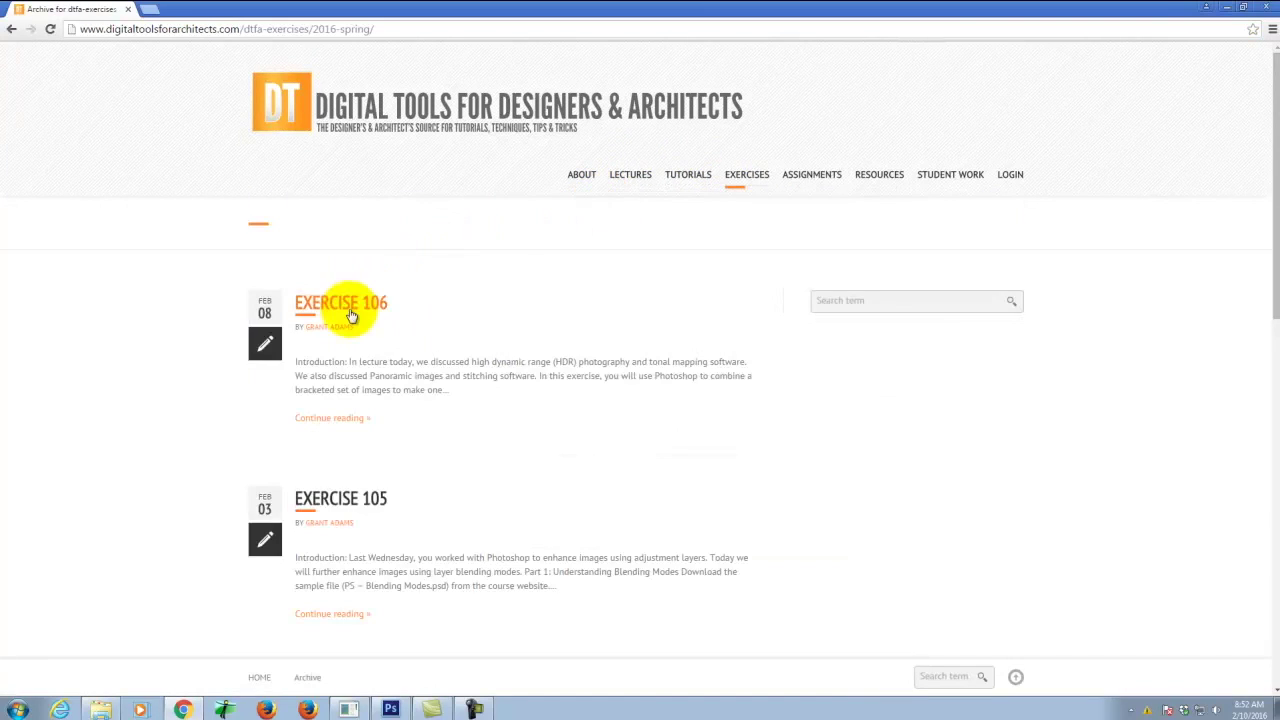
left_click(354, 302)
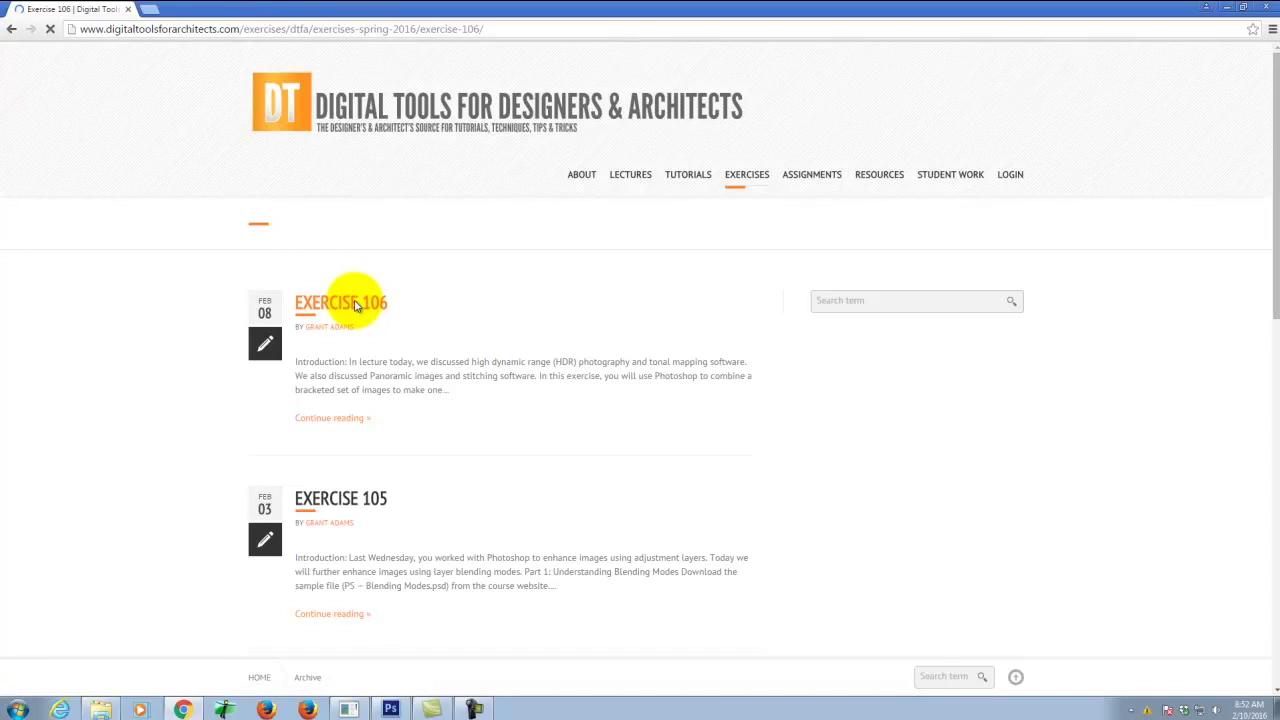
Open the finished Ollantaytambo panorama from the exercise's downloads in a new tab and examine it.
scroll(660, 440, "down", 10)
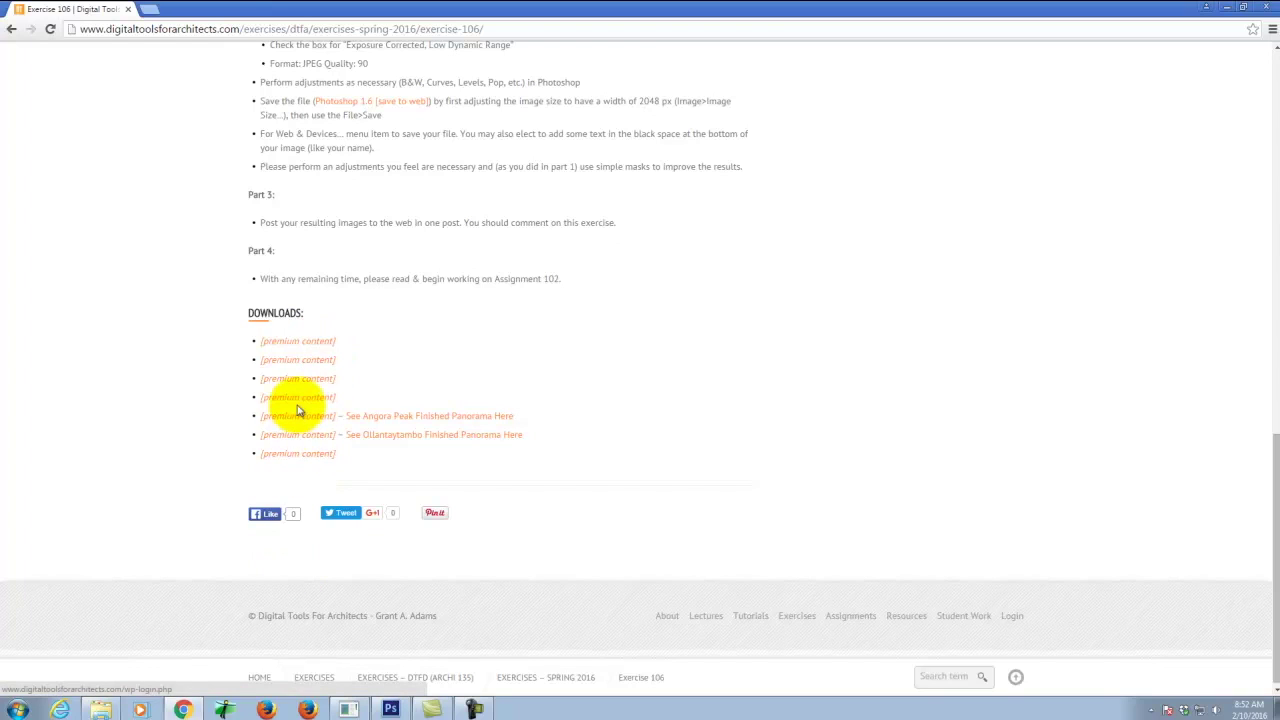
right_click(447, 437)
left_click(491, 448)
left_click(200, 9)
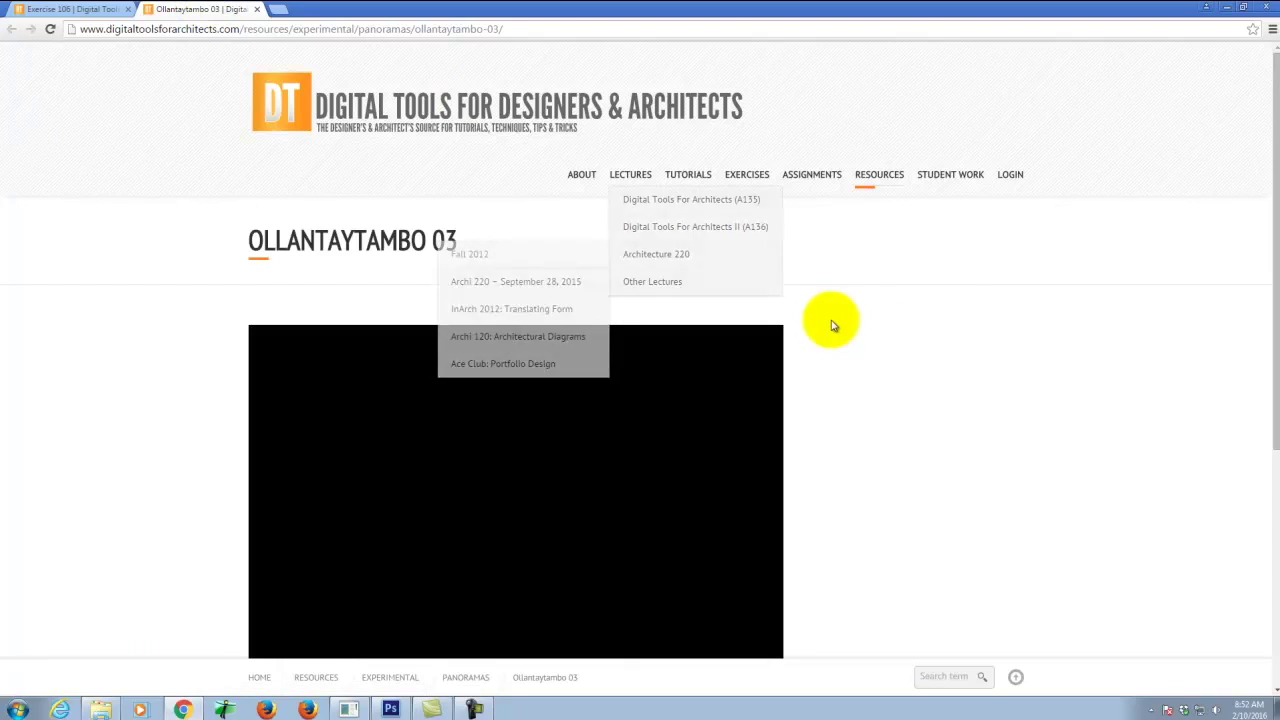
scroll(942, 352, "down", 3)
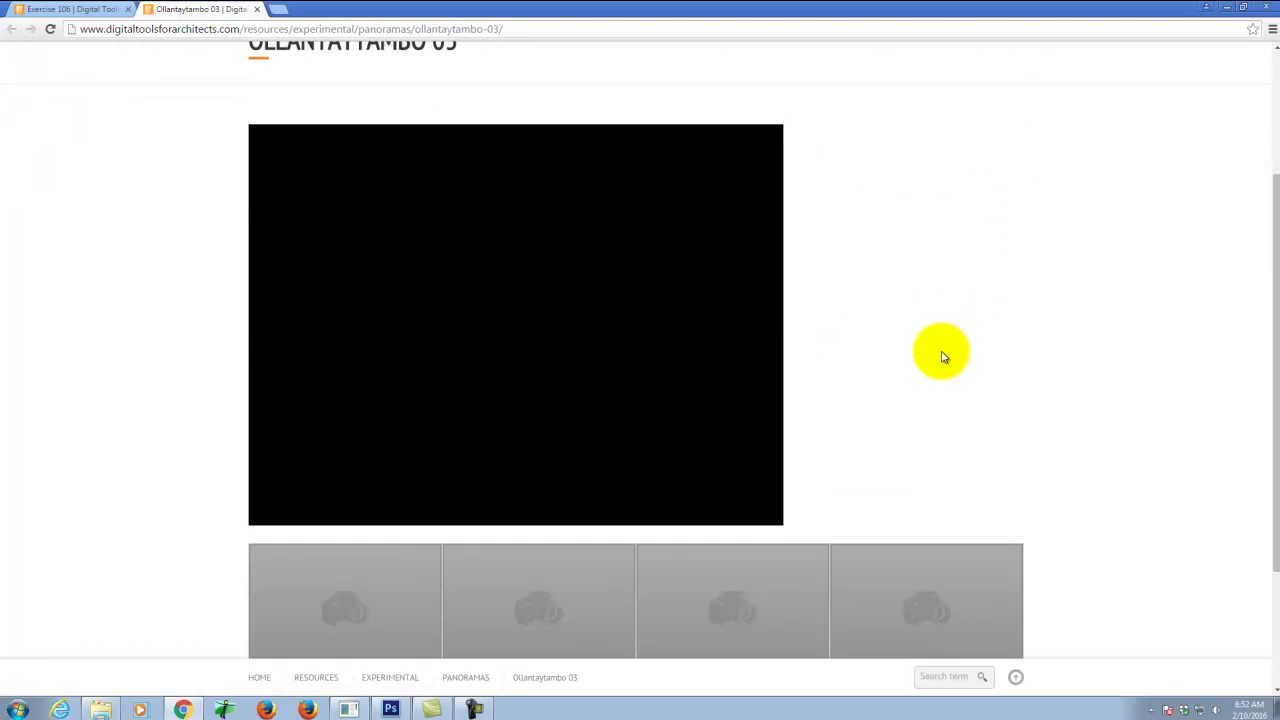
scroll(942, 352, "up", 2)
left_click(543, 314)
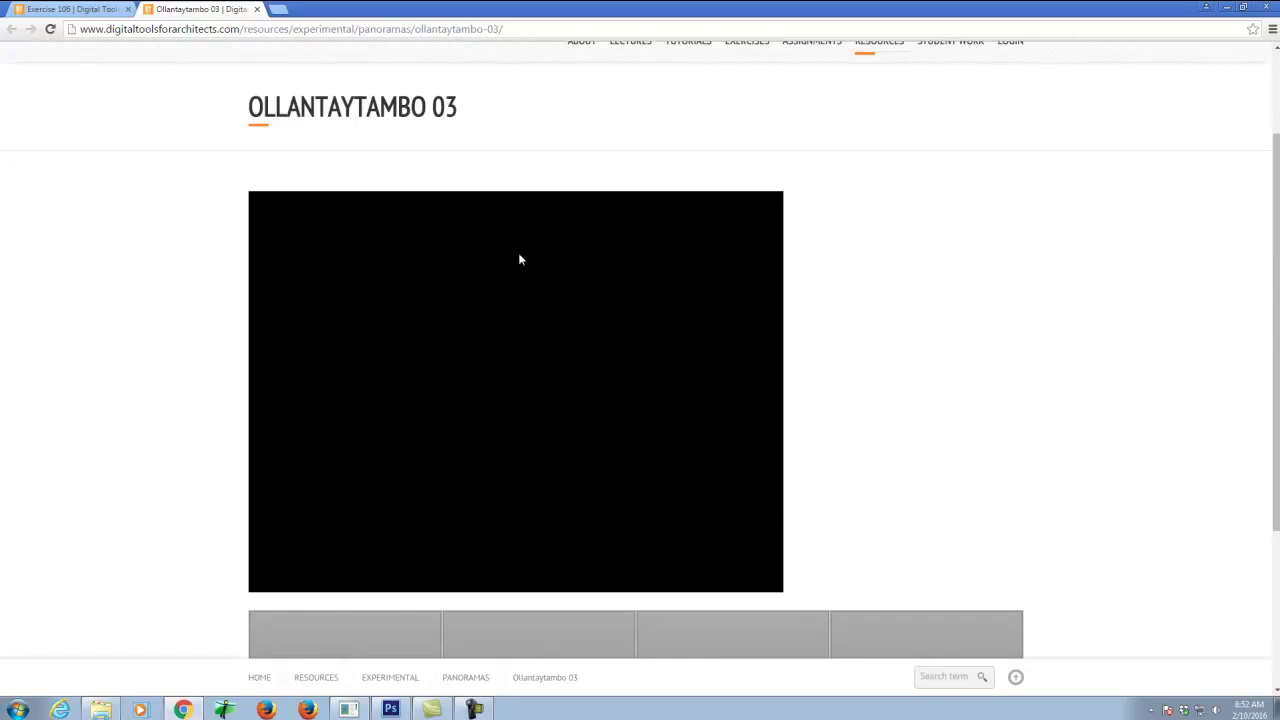
scroll(519, 260, "up", 2)
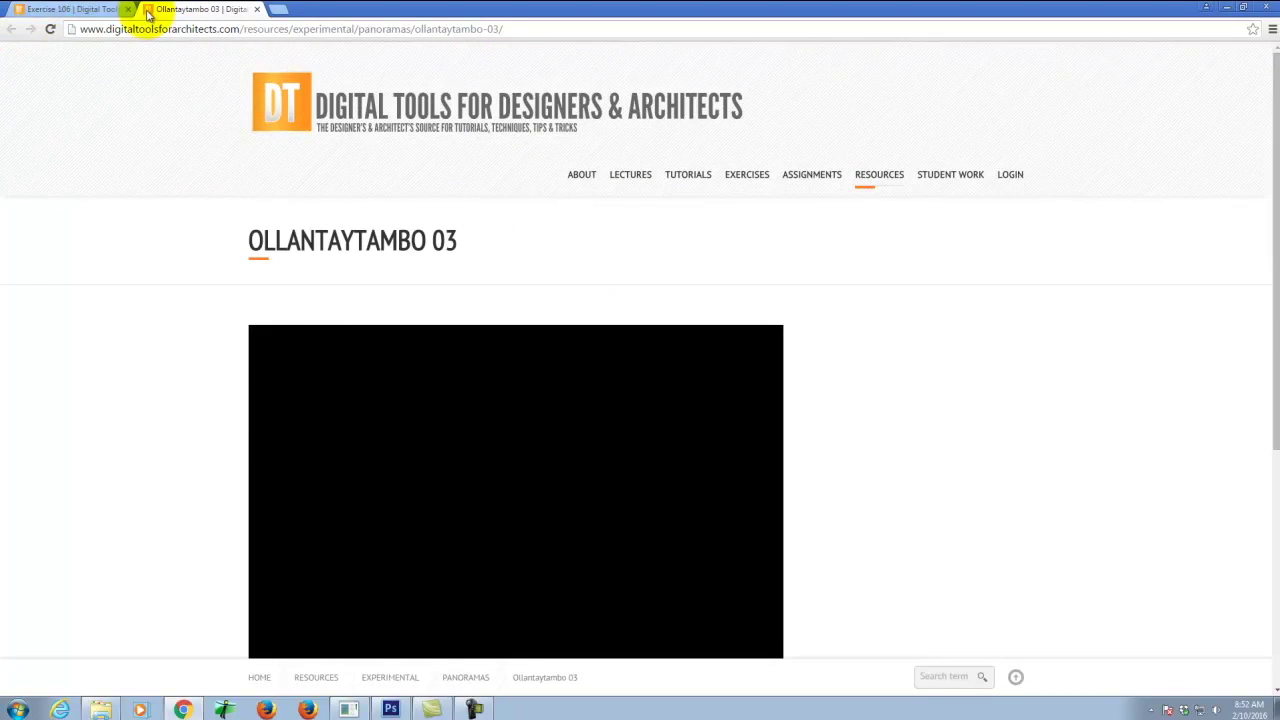
Return to the Exercise 106 page, review the Part 1 instructions and open the Photoshop 1.8 [HDR images] tutorial link.
left_click(94, 12)
scroll(443, 314, "up", 1)
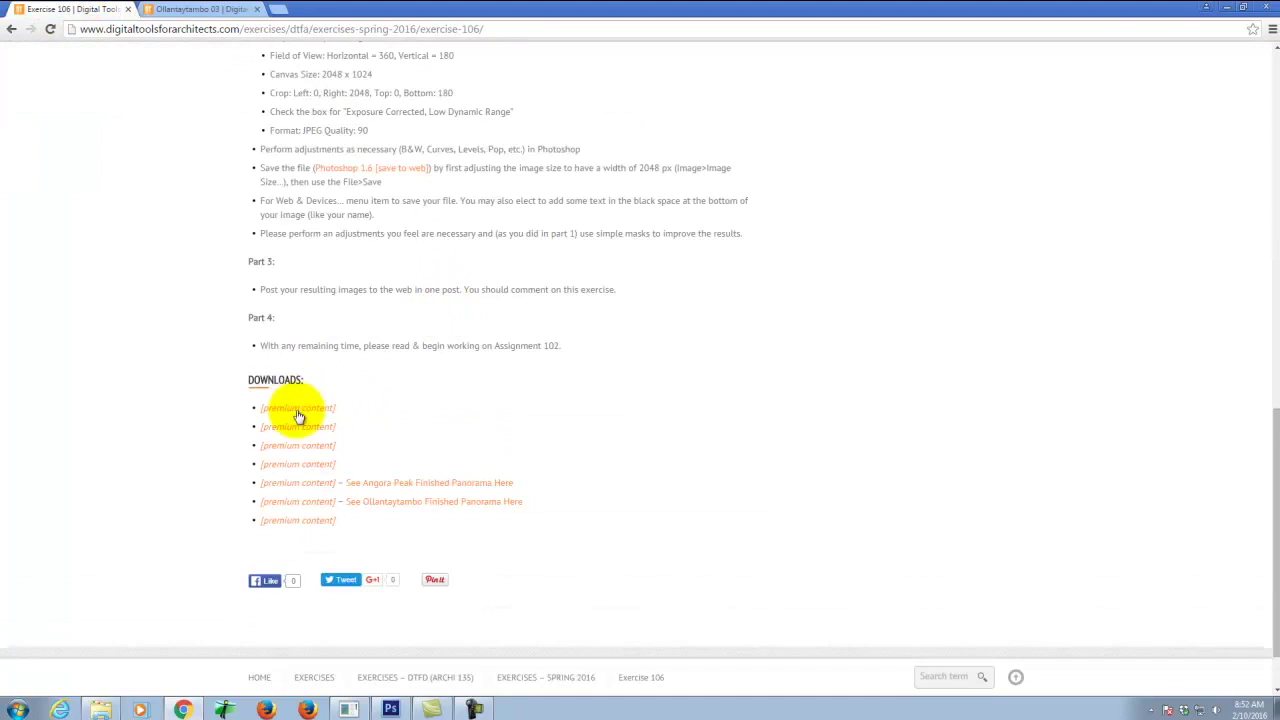
scroll(298, 415, "up", 8)
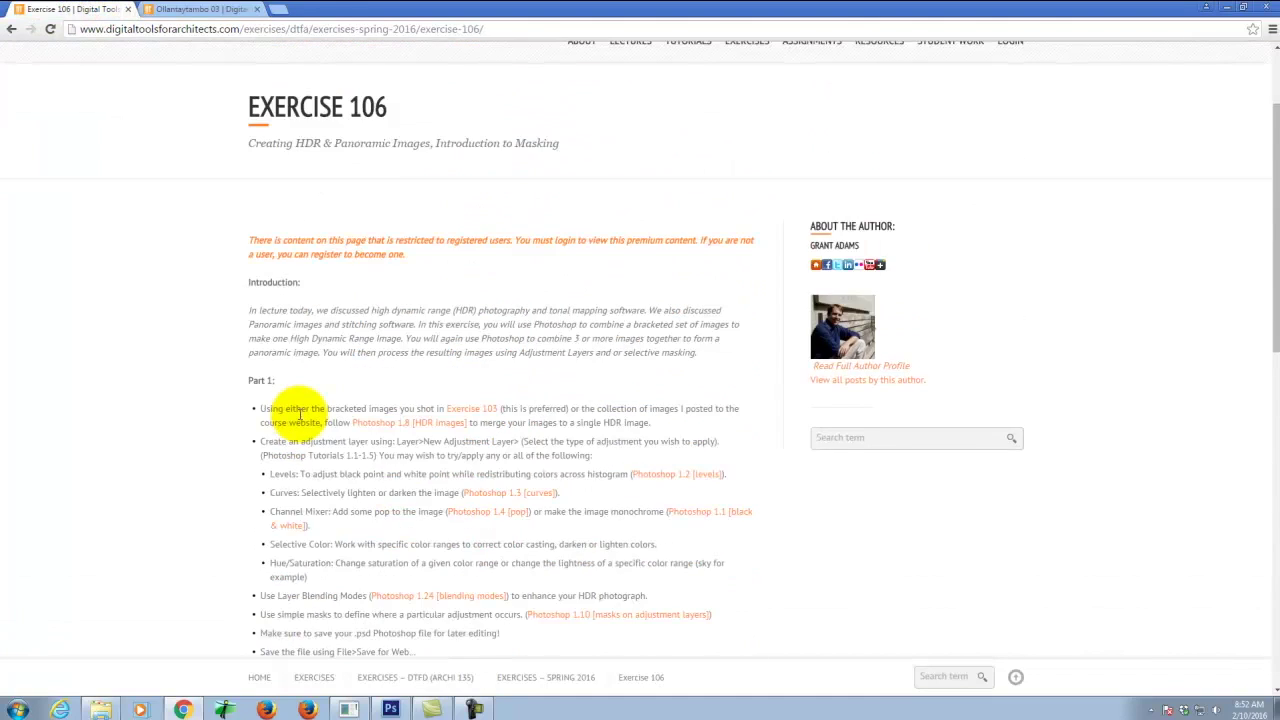
scroll(298, 415, "down", 3)
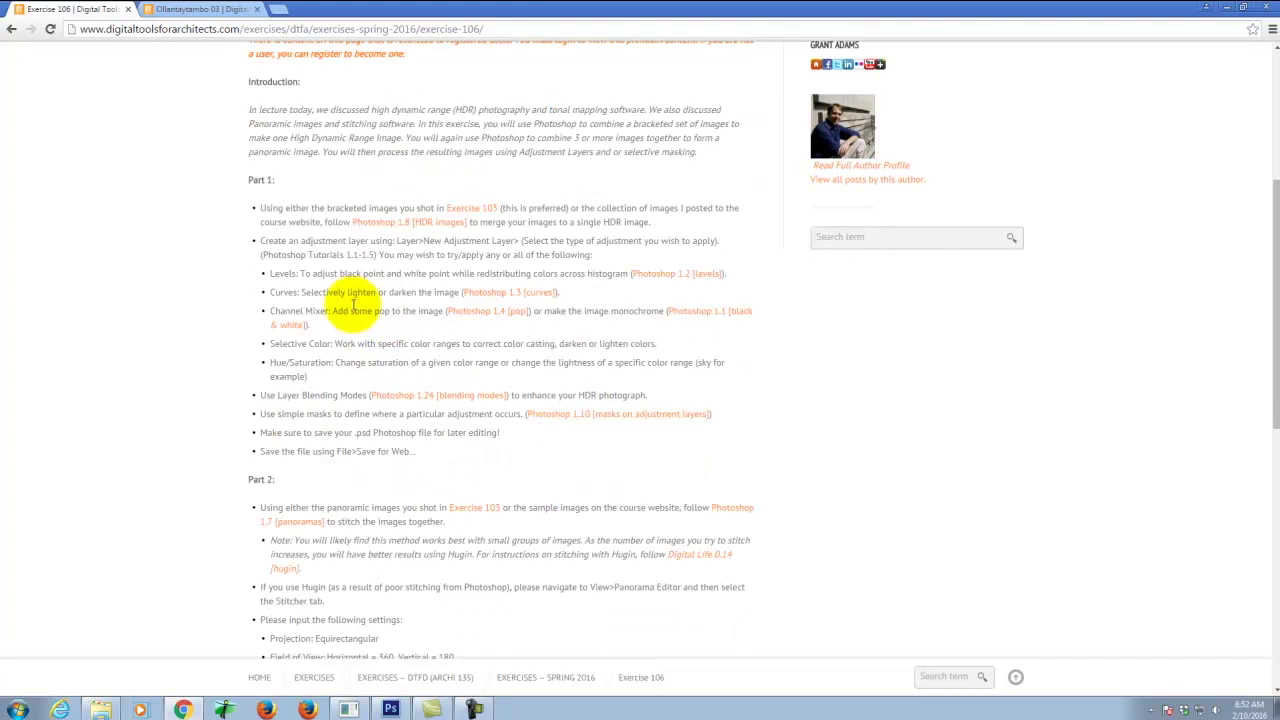
left_click(390, 229)
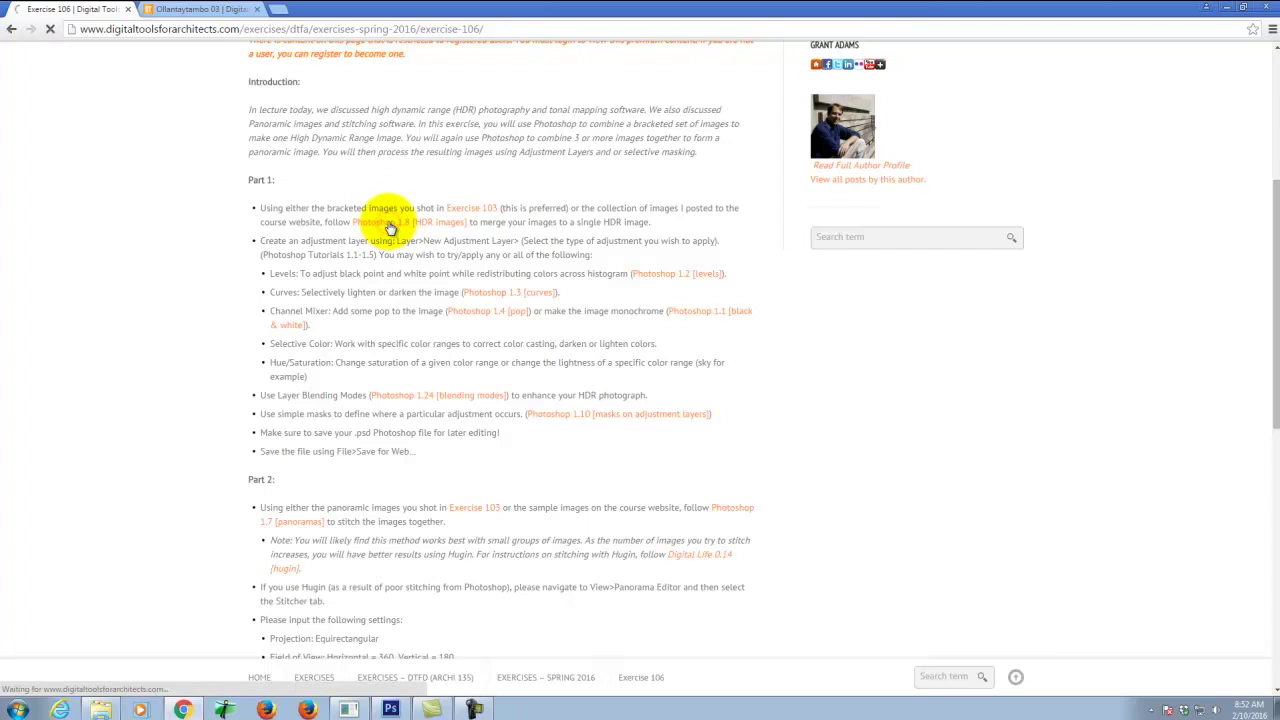
Switch to the Ex106 HDR folder in Windows Explorer and display its photos as extra large icons.
left_click(1228, 8)
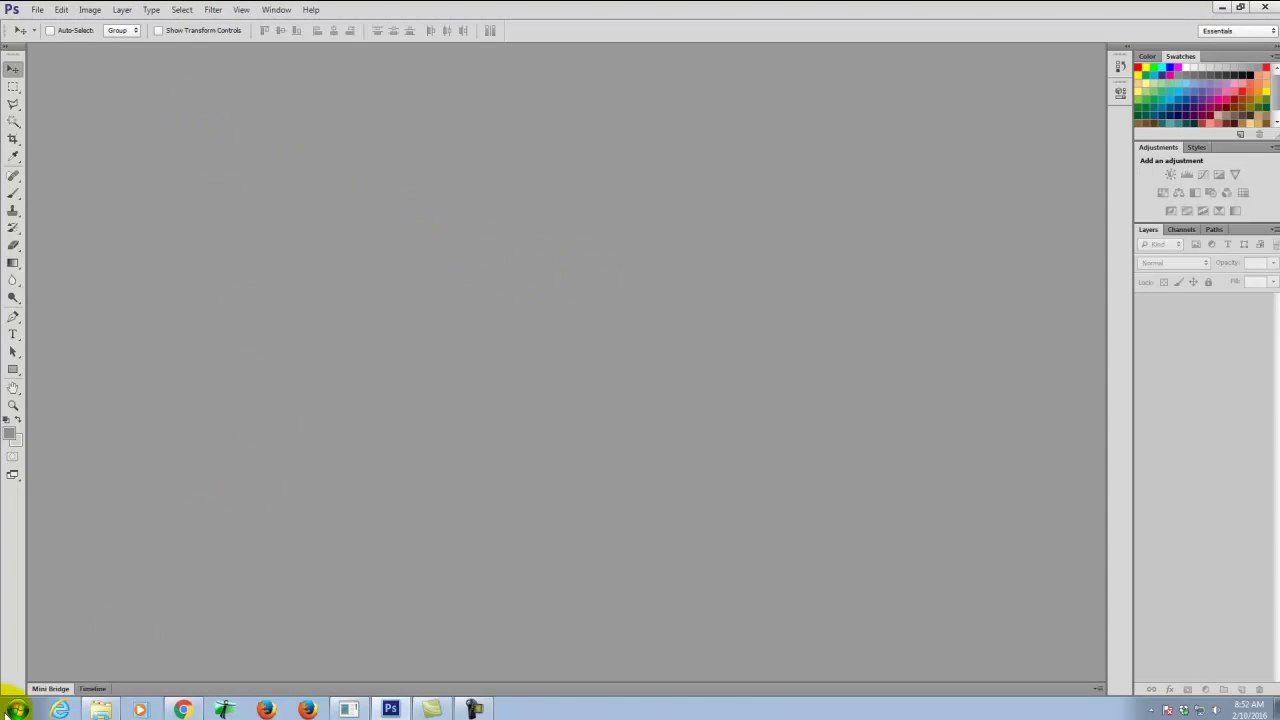
left_click(100, 709)
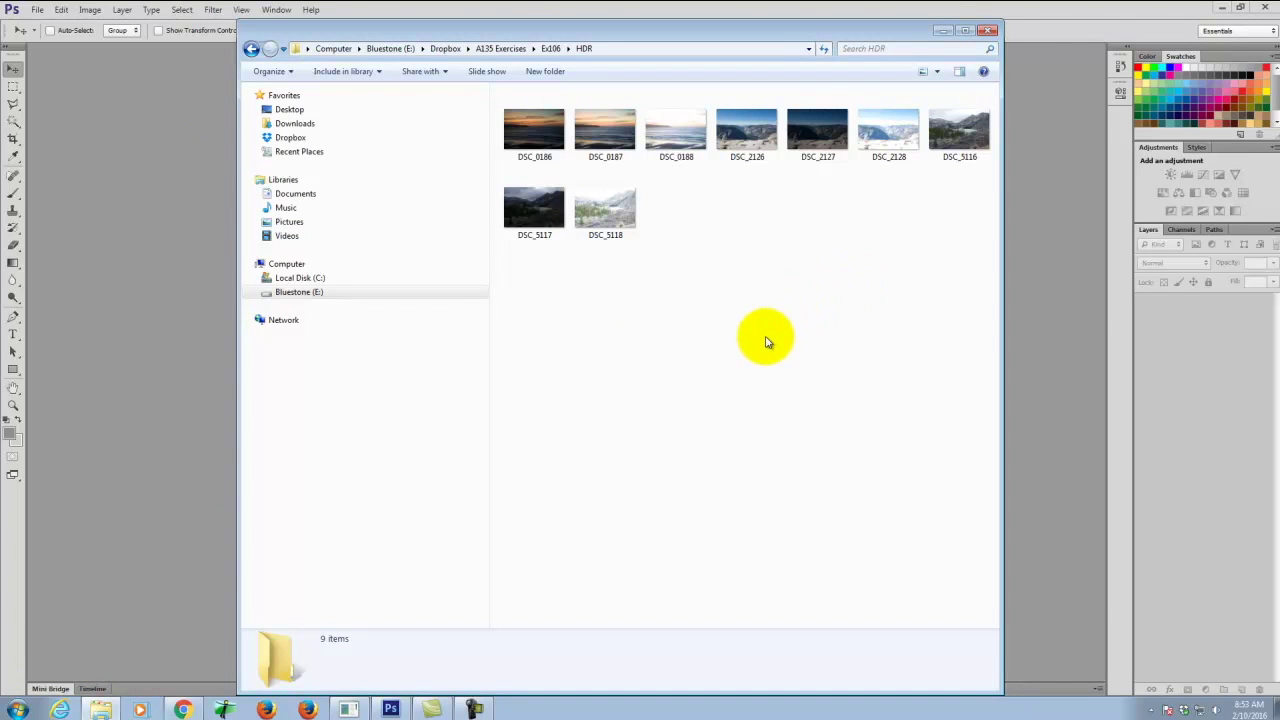
left_click(928, 72)
left_click(938, 71)
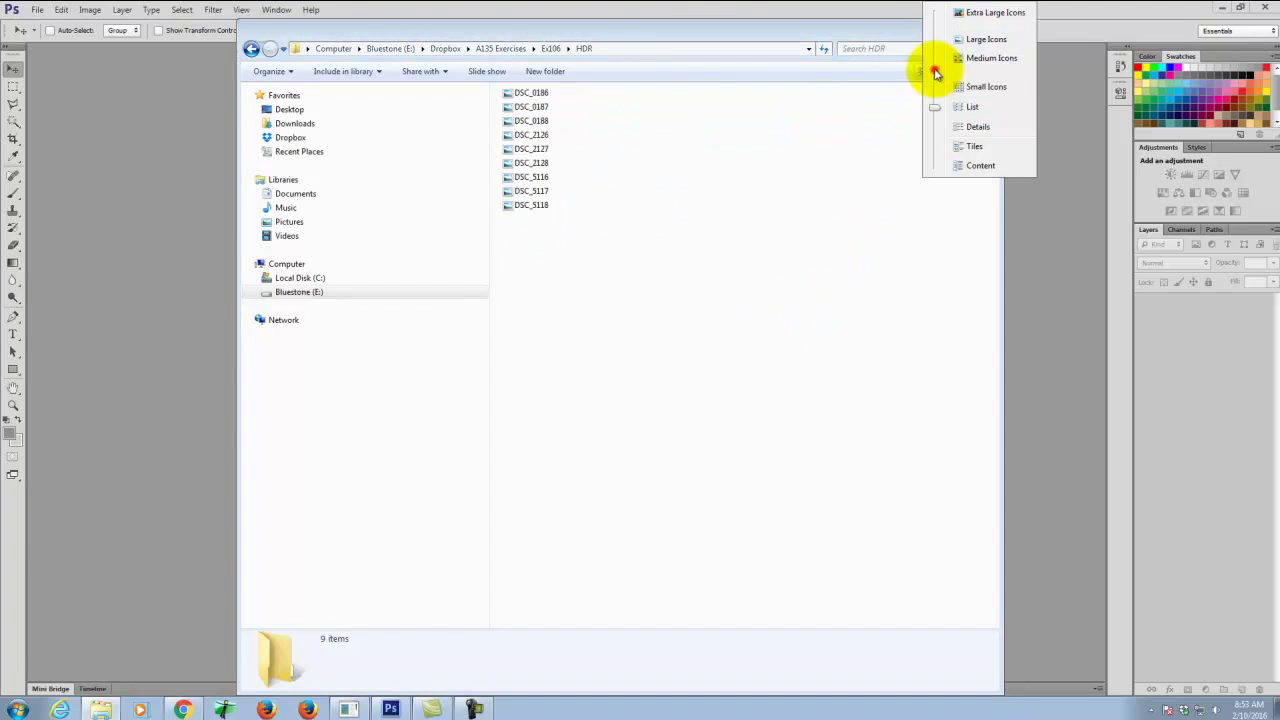
left_click(952, 20)
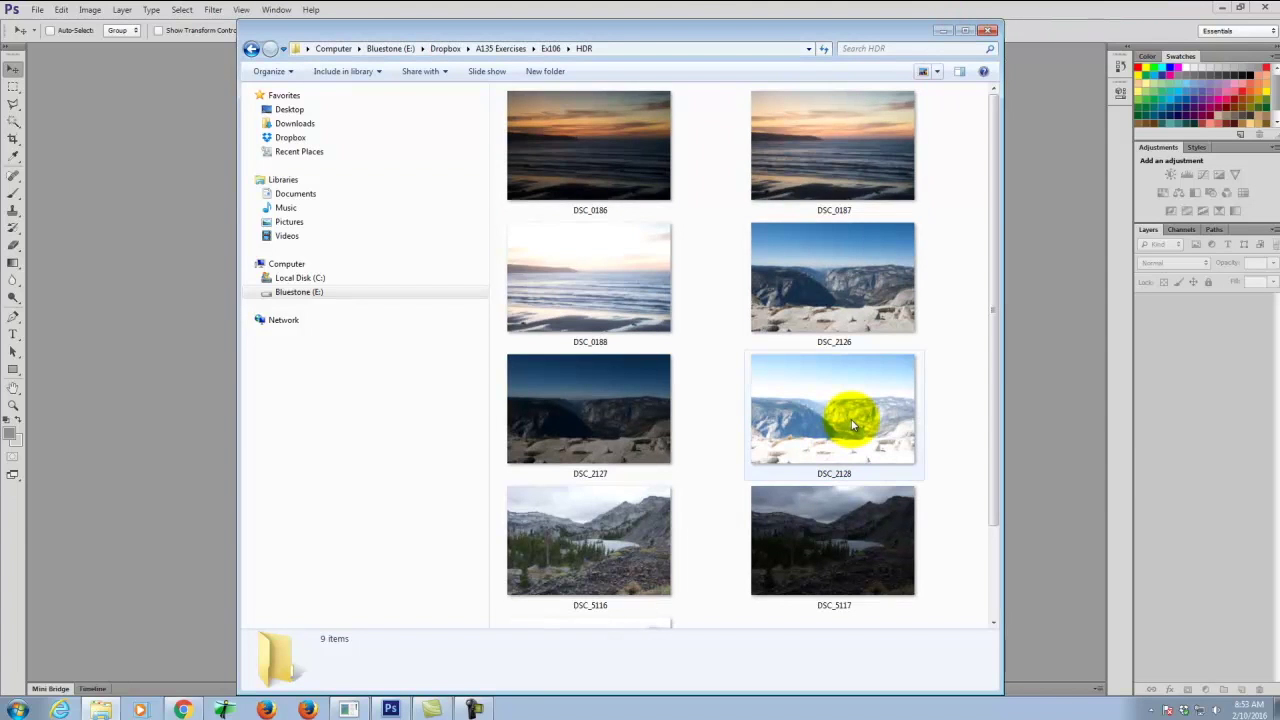
Examine the three bracketed exposure sets, DSC_0186–0188, DSC_2126–2128 and DSC_5116–5118, and minimize the folder window.
left_click(620, 178)
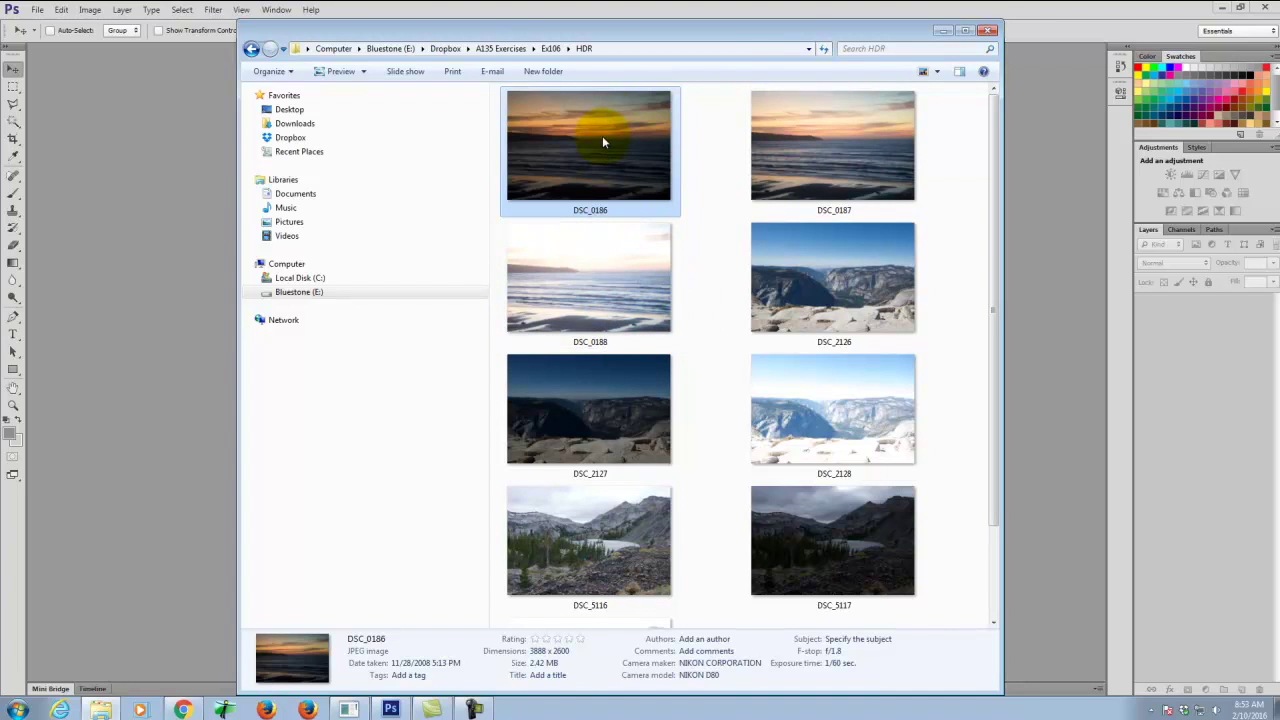
left_click(851, 137)
left_click(588, 285)
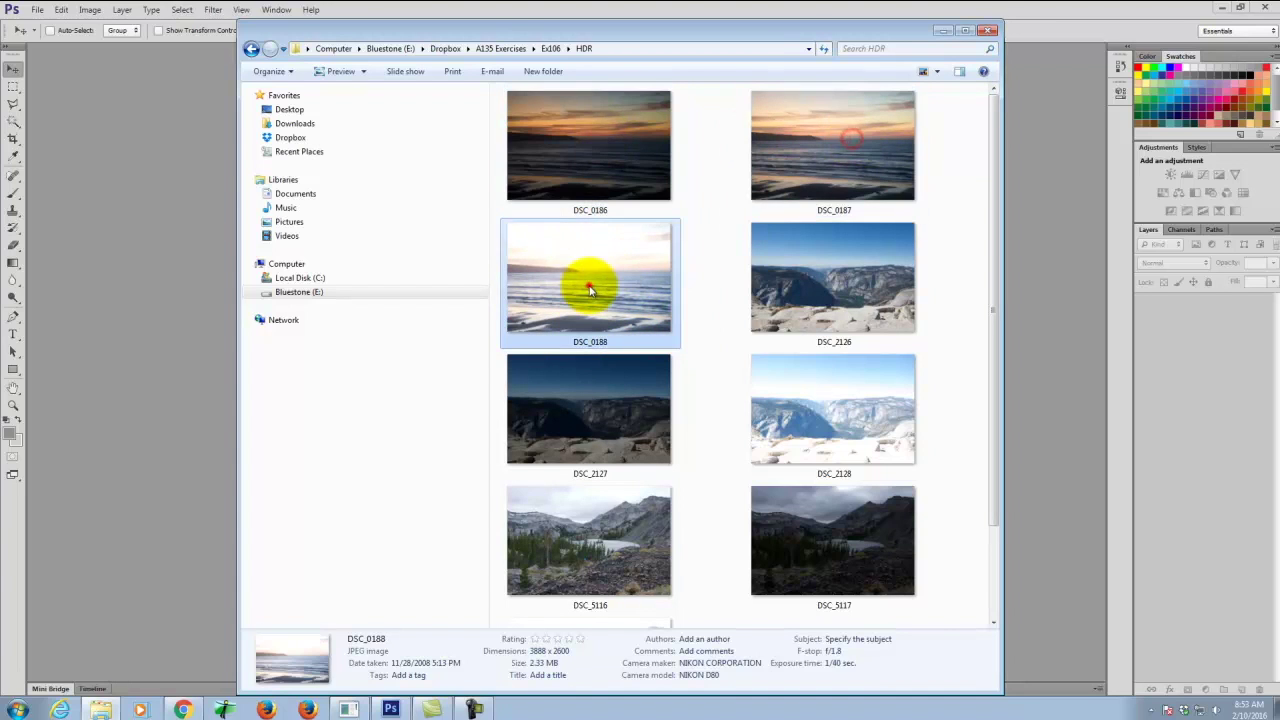
left_click(784, 313)
left_click(537, 420)
left_click(790, 445)
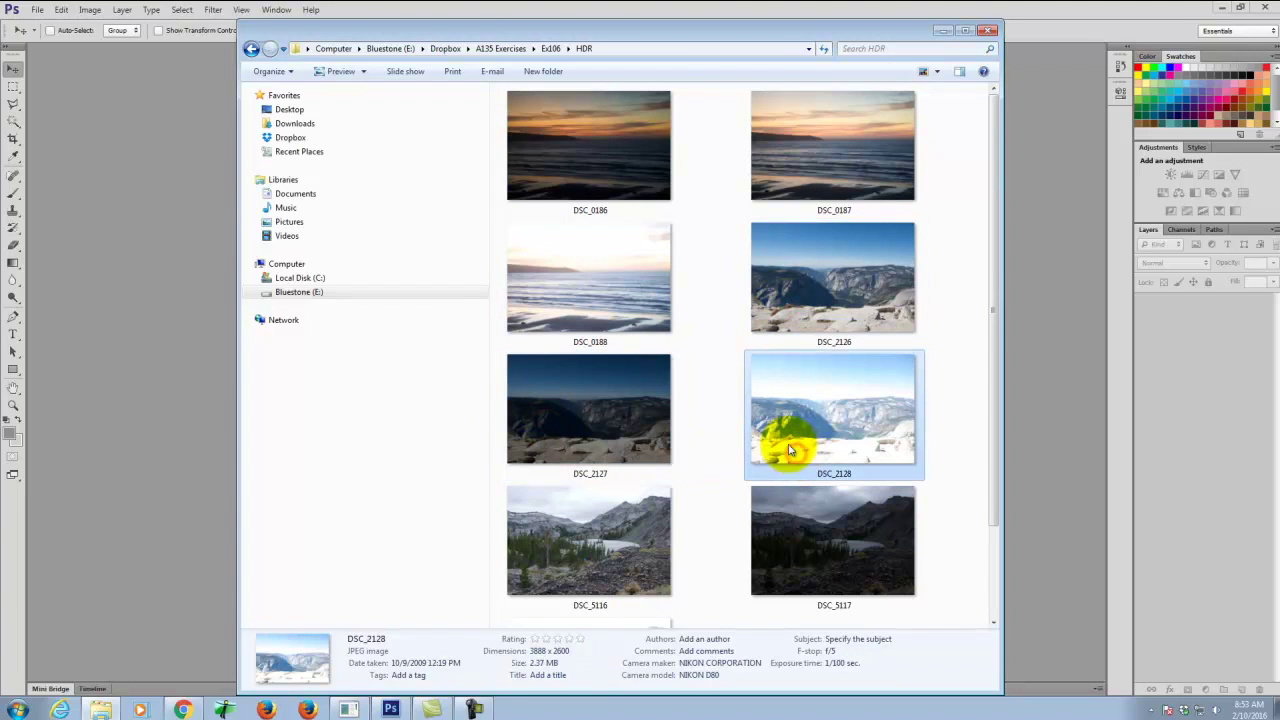
left_click(571, 404)
left_click(825, 266)
left_click(838, 388)
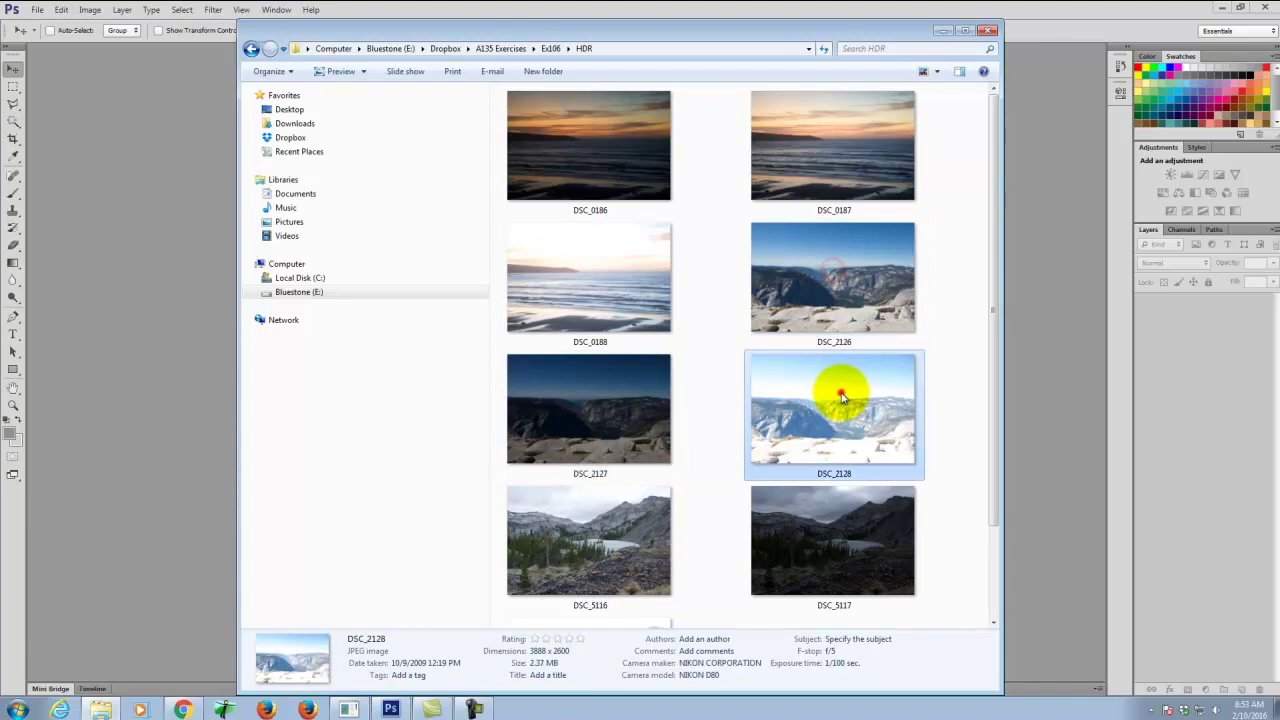
scroll(838, 384, "down", 1)
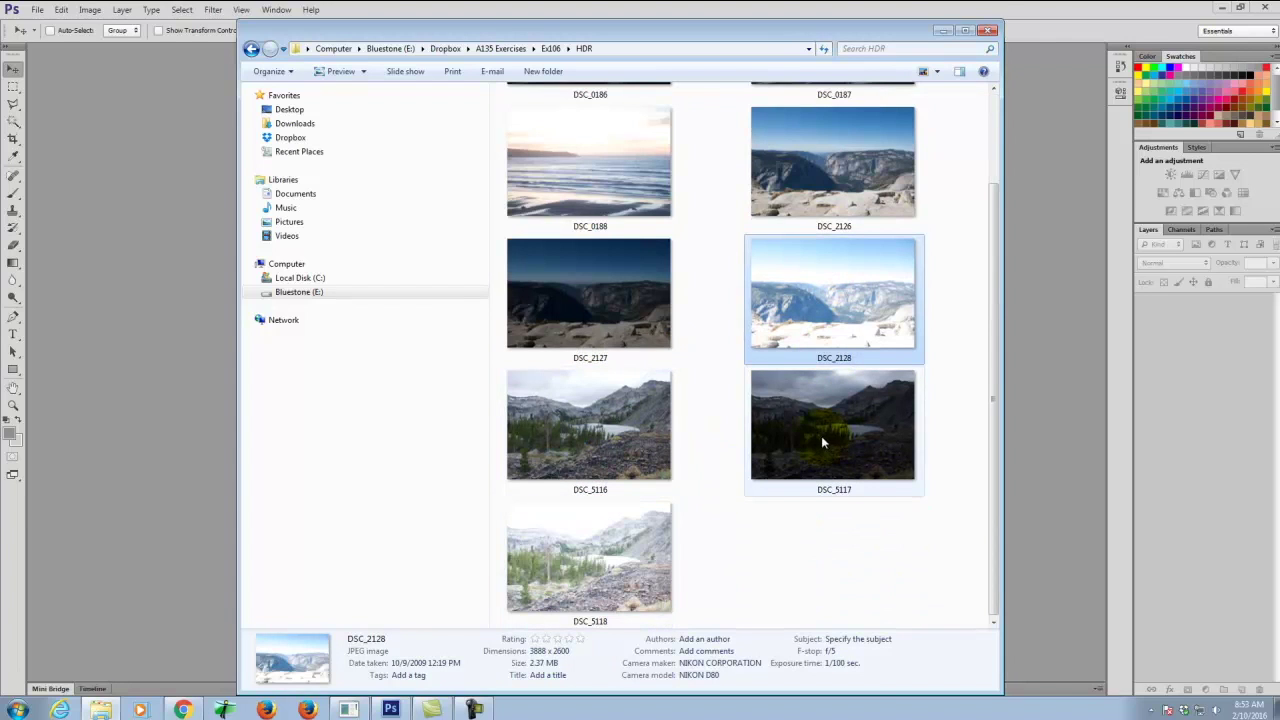
left_click(592, 396)
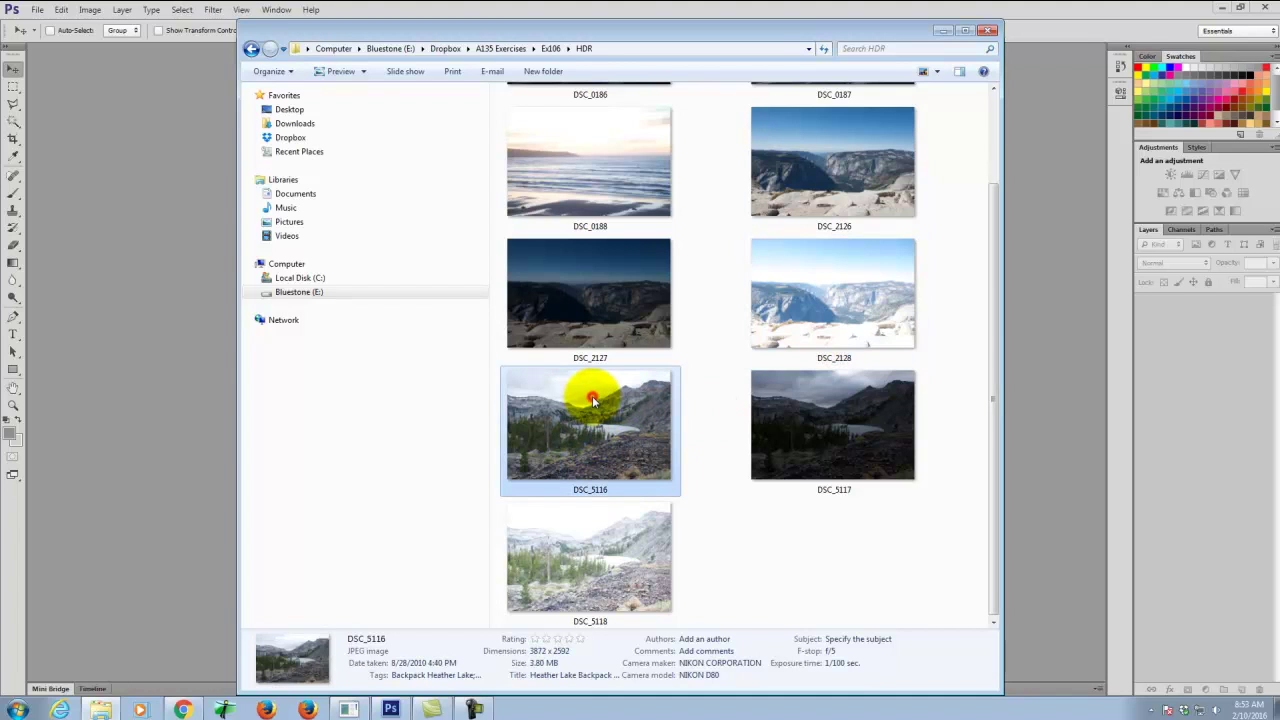
left_click(866, 421)
left_click(634, 543)
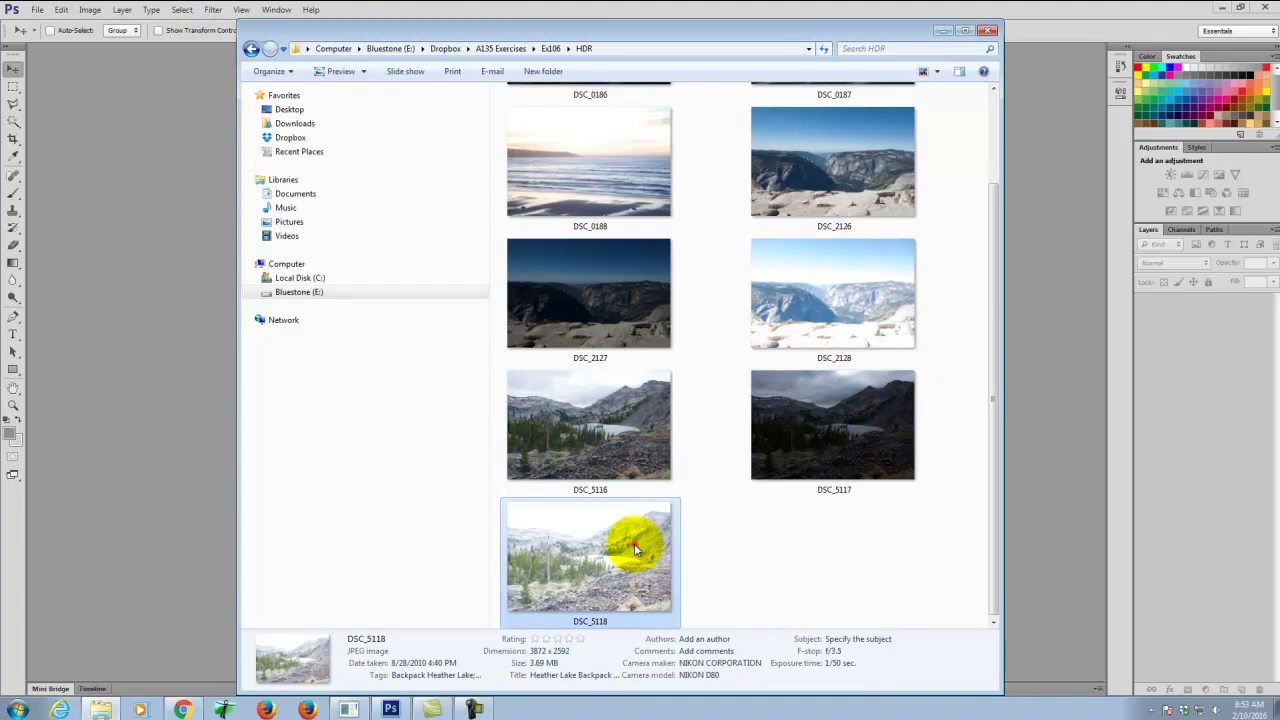
left_click(951, 31)
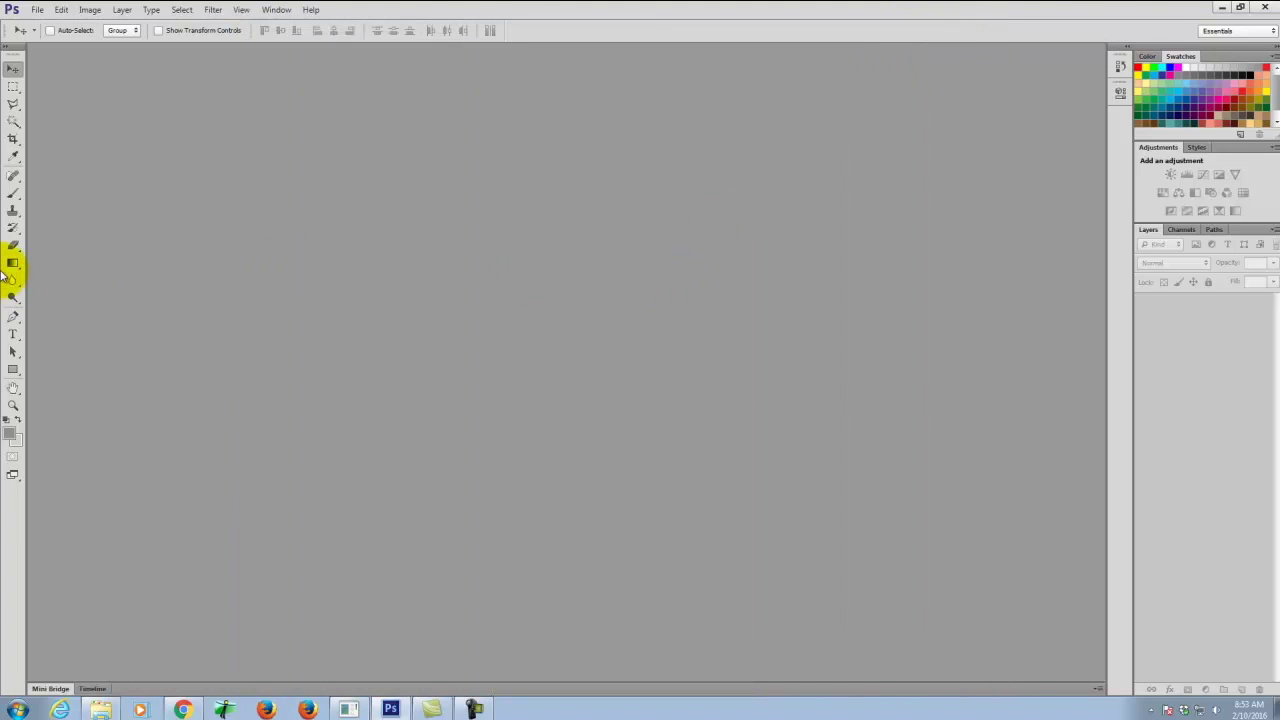
Start the Merge to HDR Pro automation and open the file browser for its source images.
left_click(36, 12)
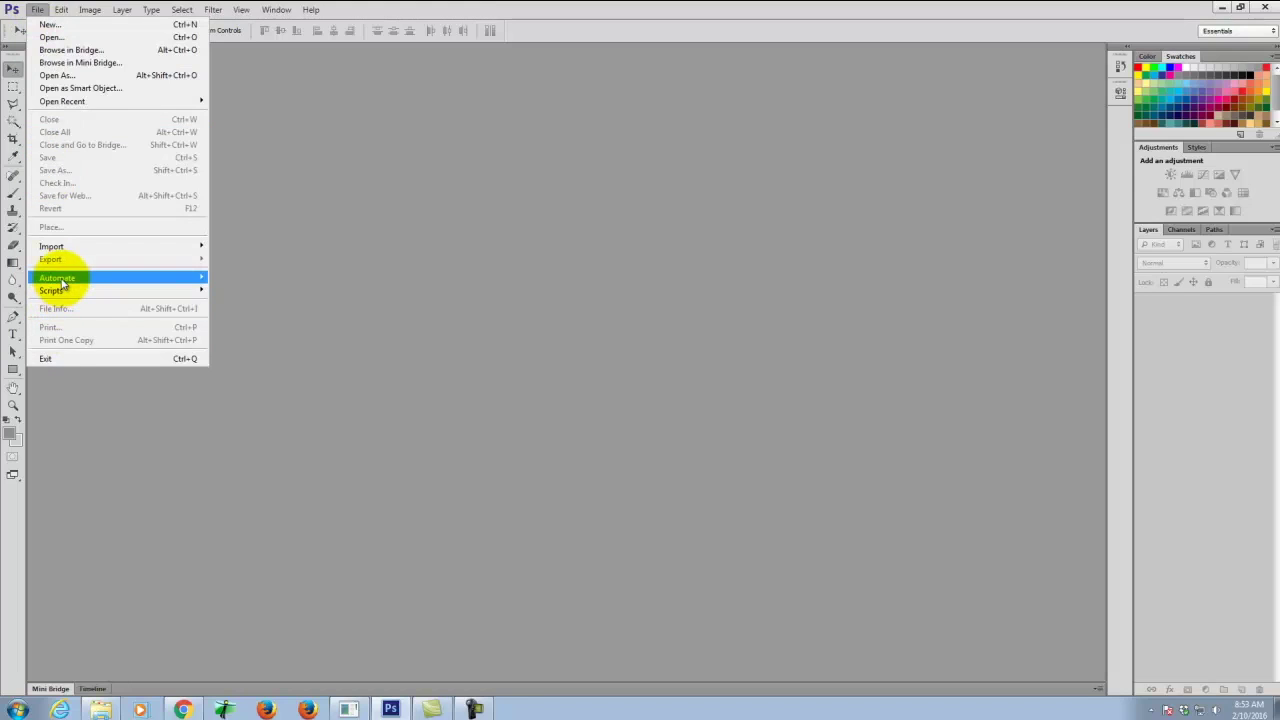
mouse_move(62, 284)
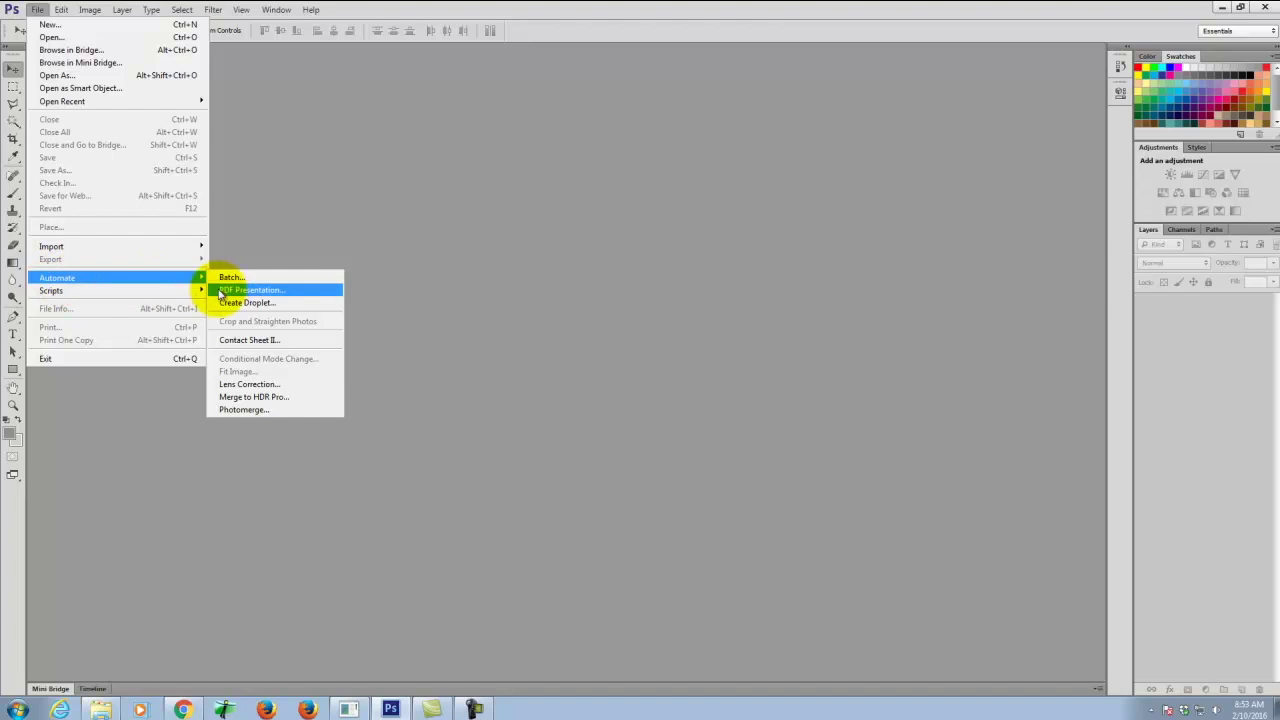
left_click(264, 397)
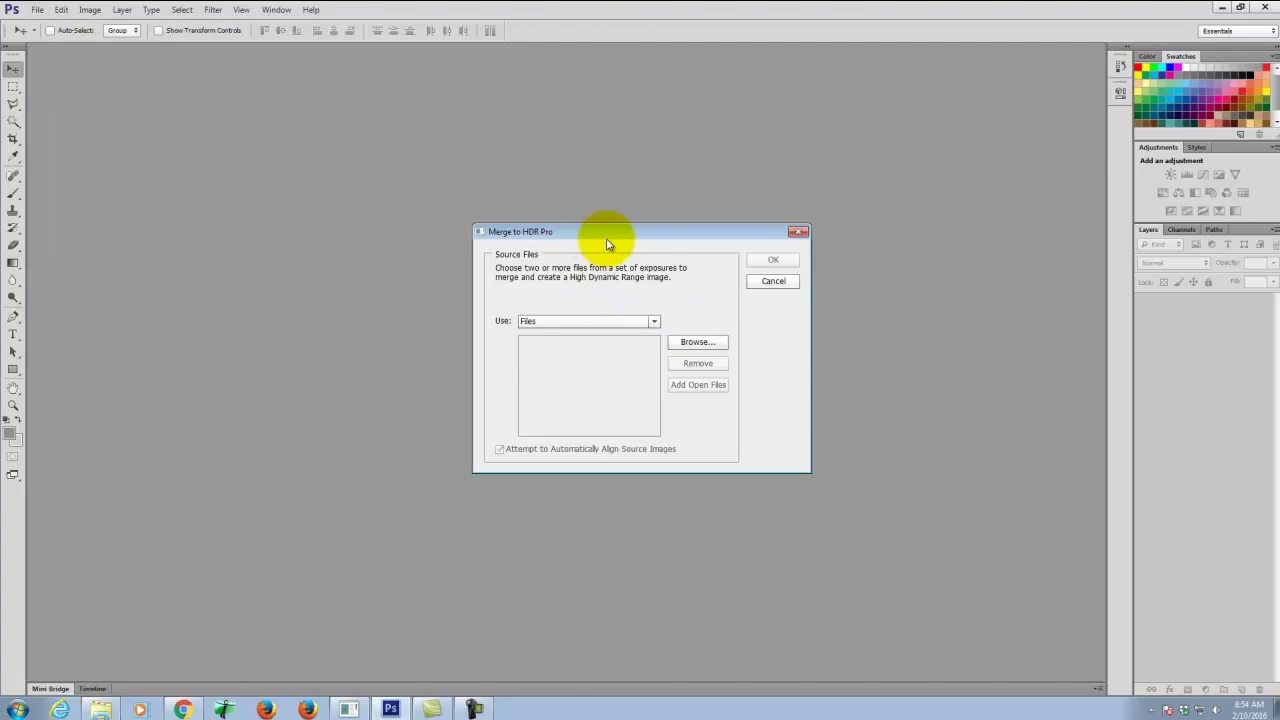
left_click(699, 342)
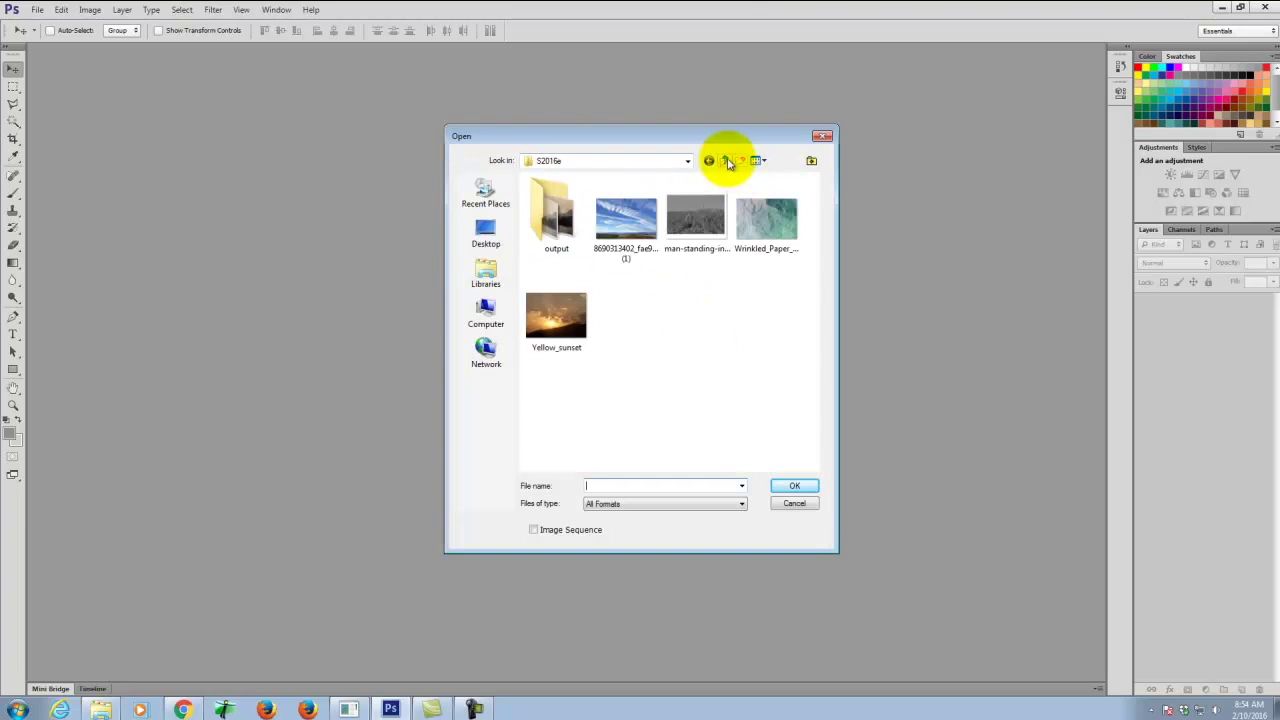
Load DSC_0186, DSC_0187 and DSC_0188 from the Ex106 HDR folder as source files and start the merge with automatic alignment.
left_click(725, 161)
left_click(725, 161)
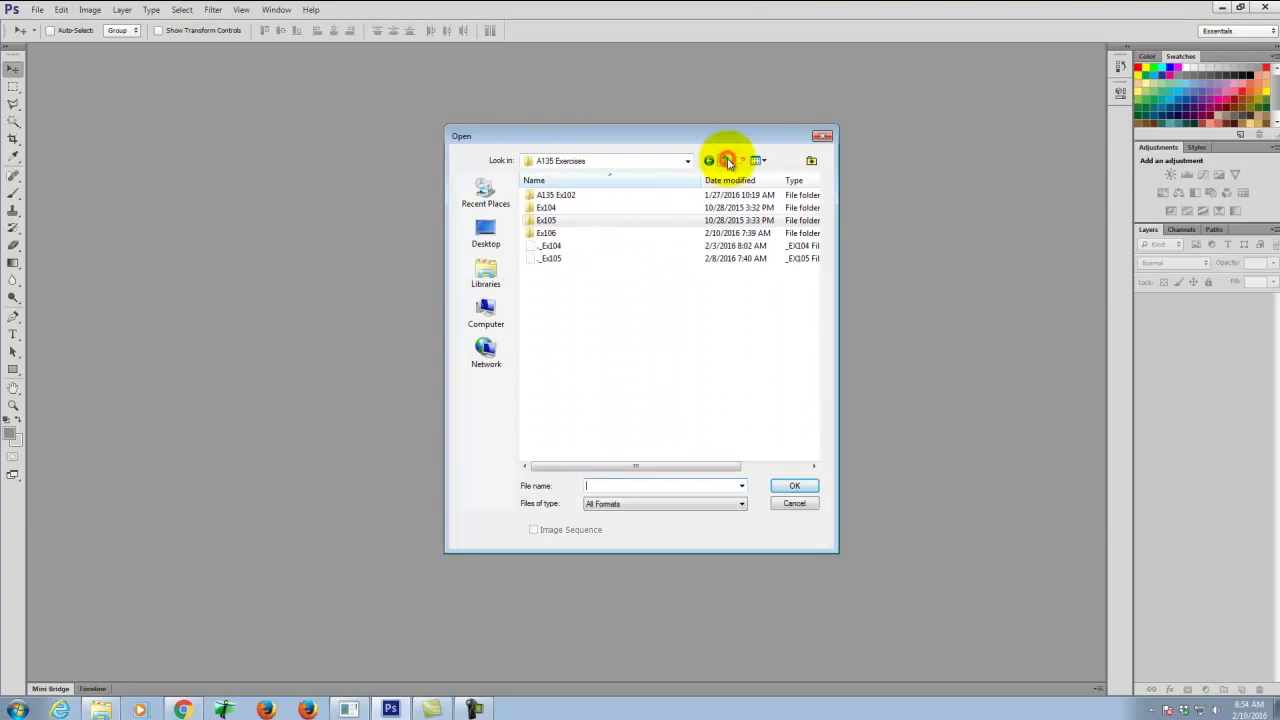
double_click(563, 235)
double_click(553, 194)
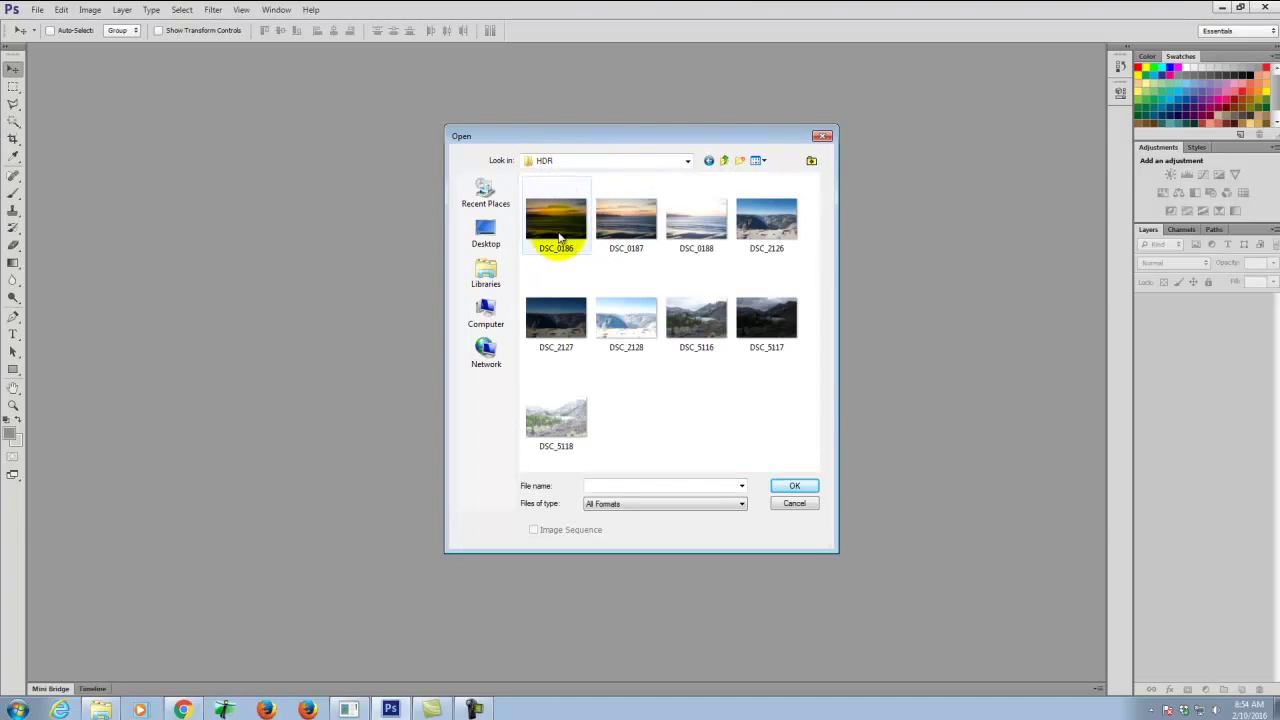
left_click(560, 237)
left_click(636, 219, "ctrl")
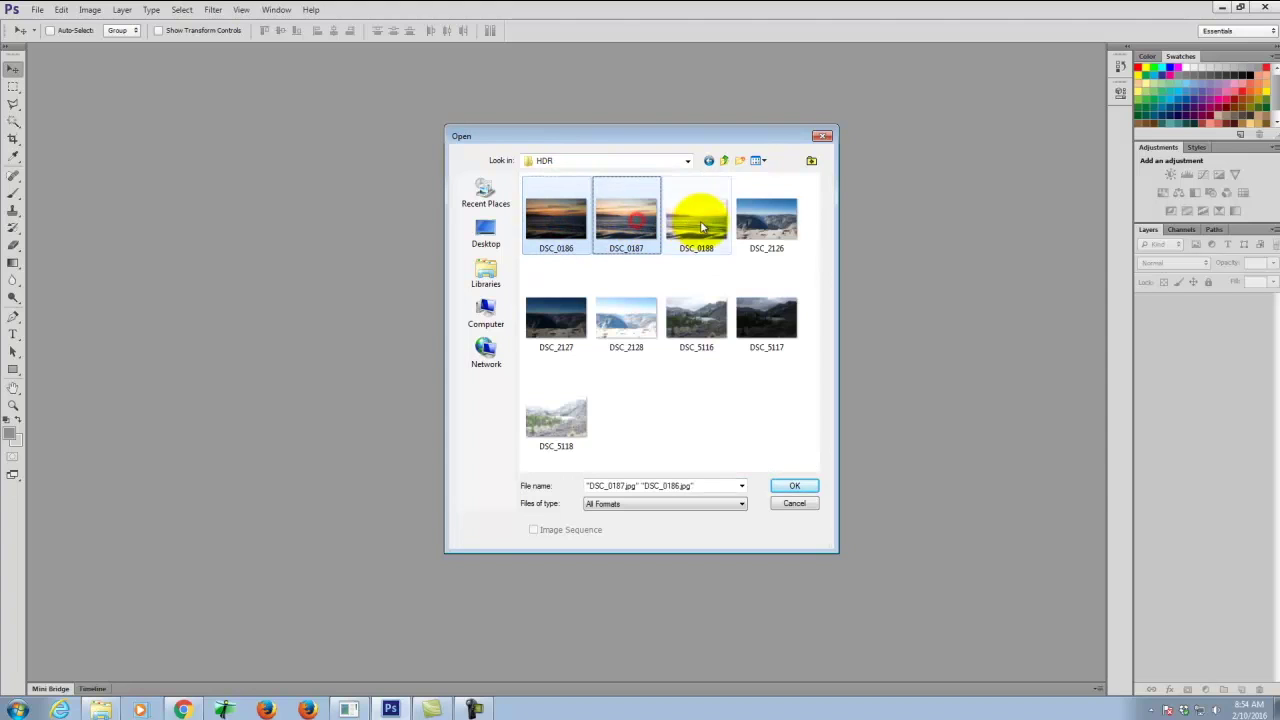
left_click(701, 227, "ctrl")
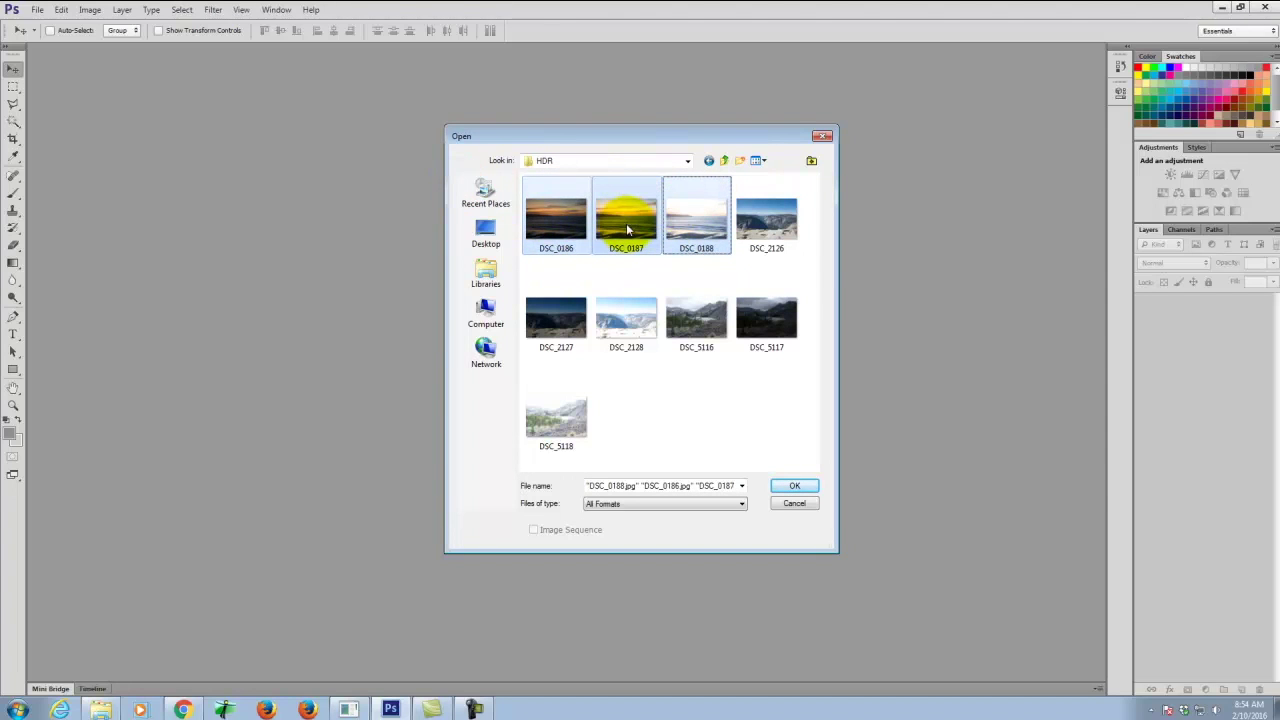
left_click(796, 487)
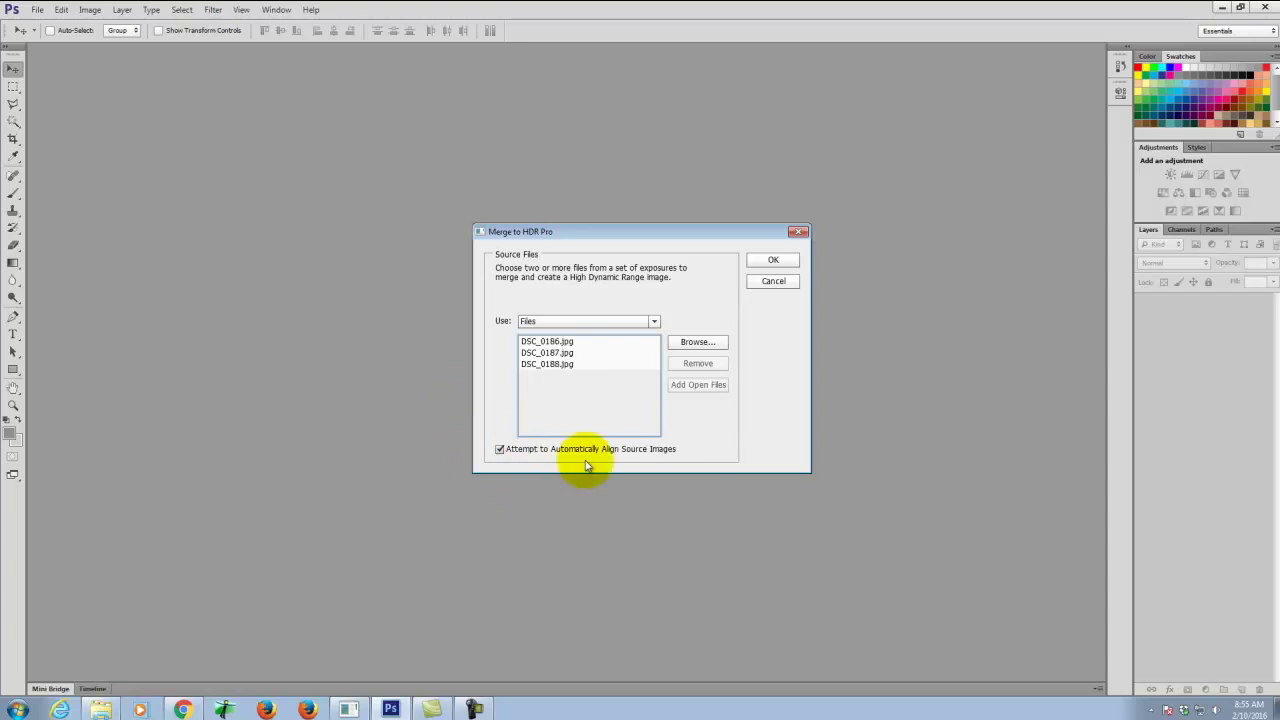
left_click(775, 260)
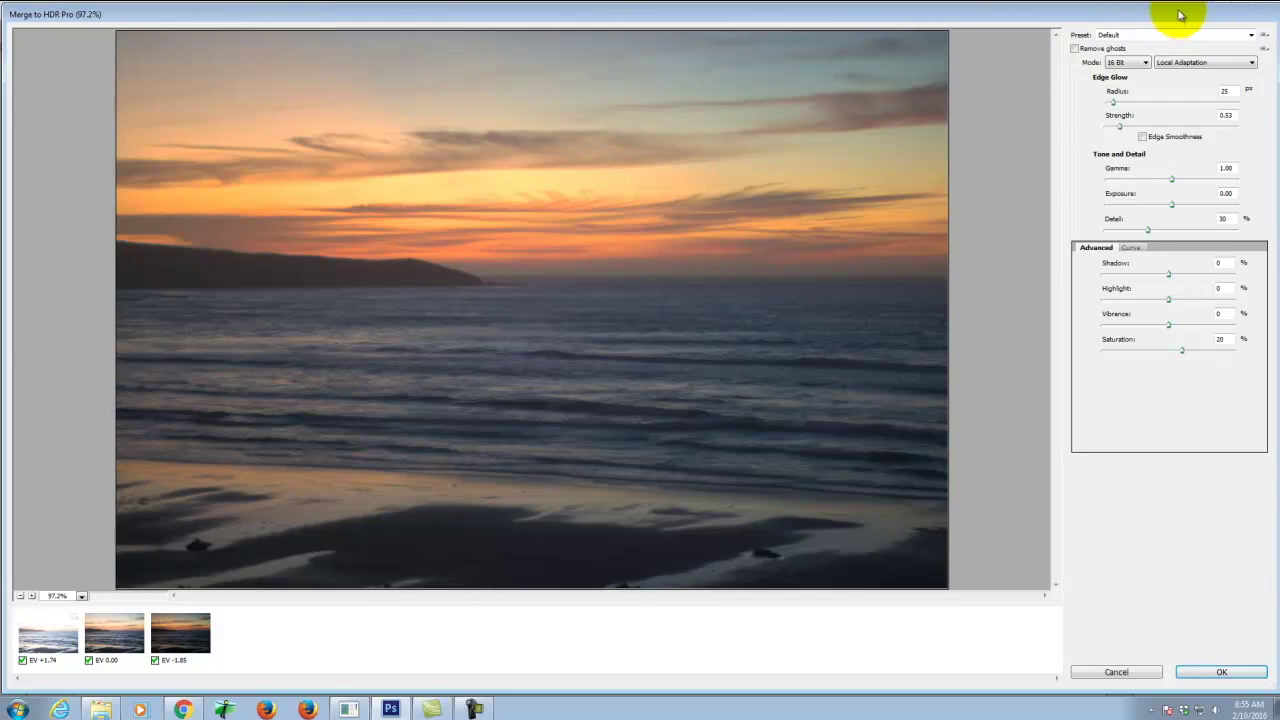
Preview the merged sunset with the City Twilight, Photorealistic High Contrast and Photorealistic Low Contrast presets.
left_click(1131, 35)
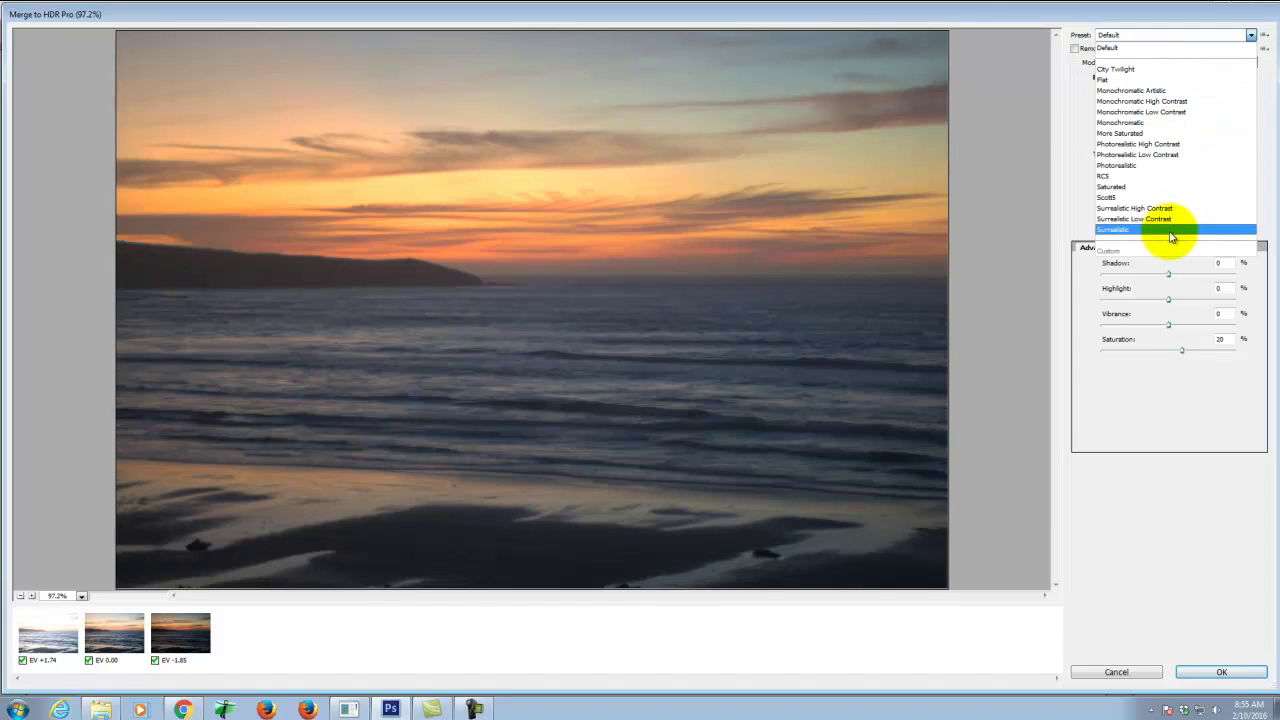
left_click(1165, 71)
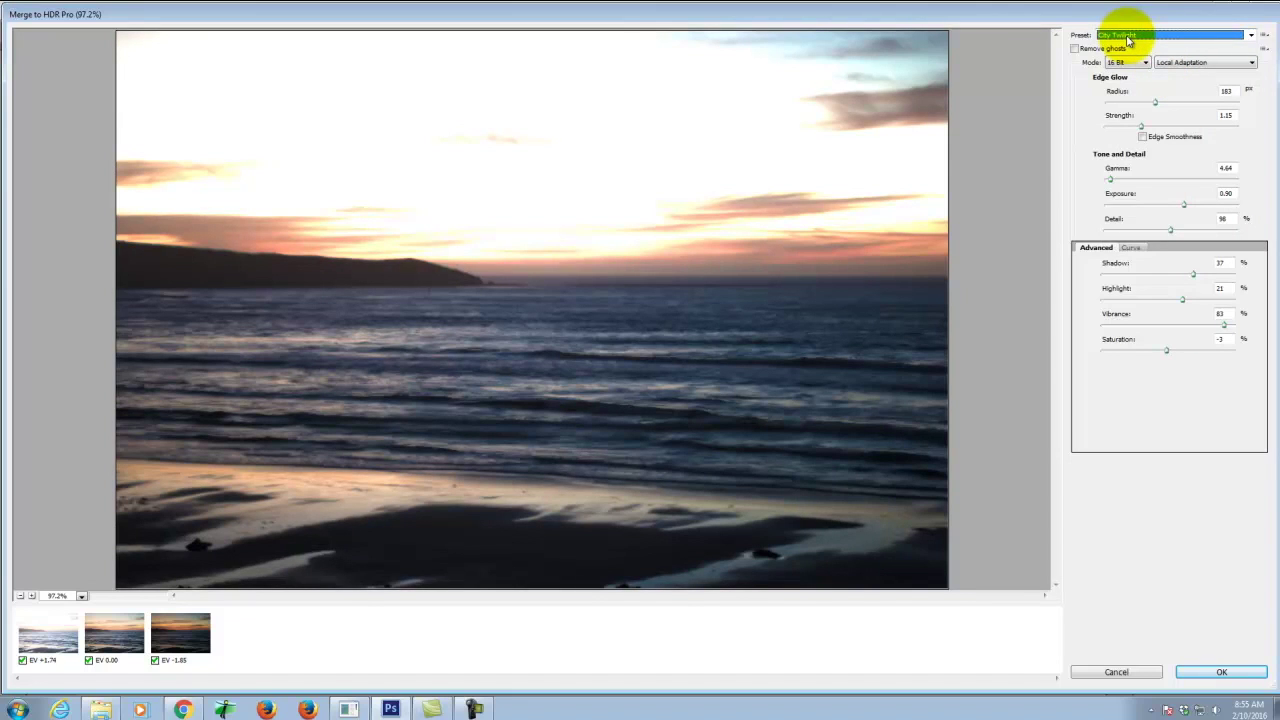
left_click(1128, 40)
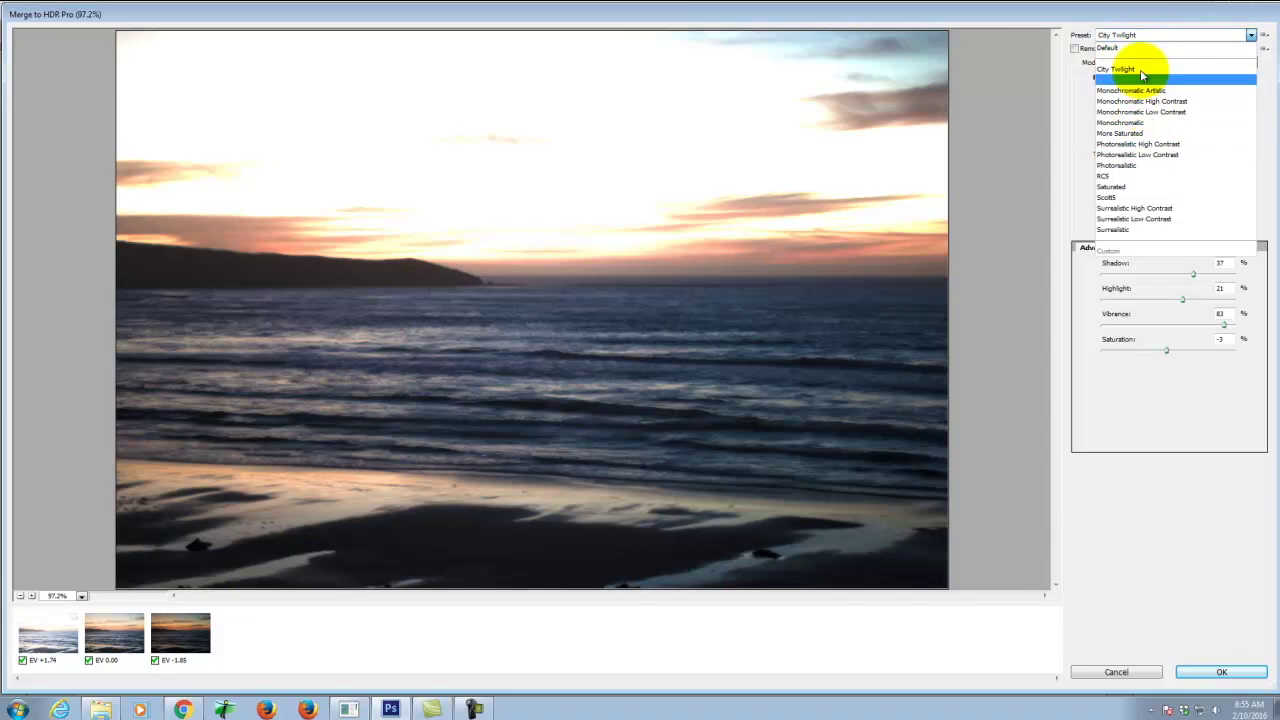
left_click(1152, 145)
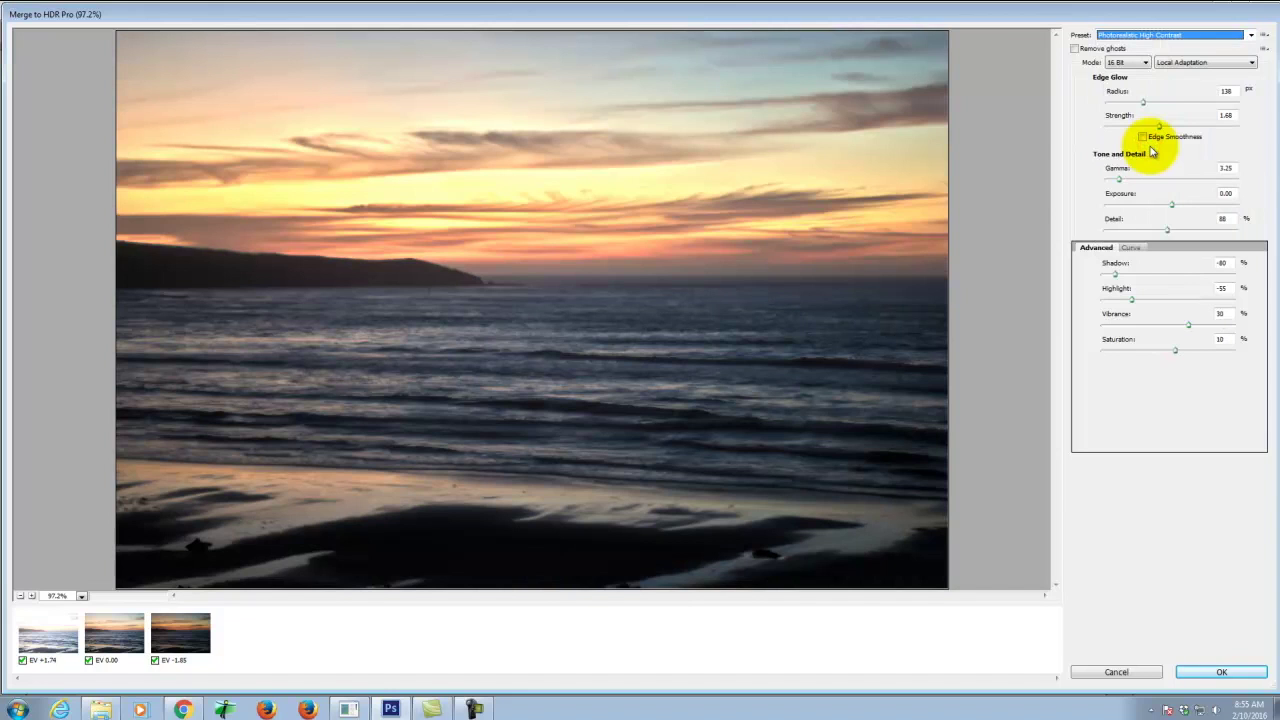
left_click(1150, 35)
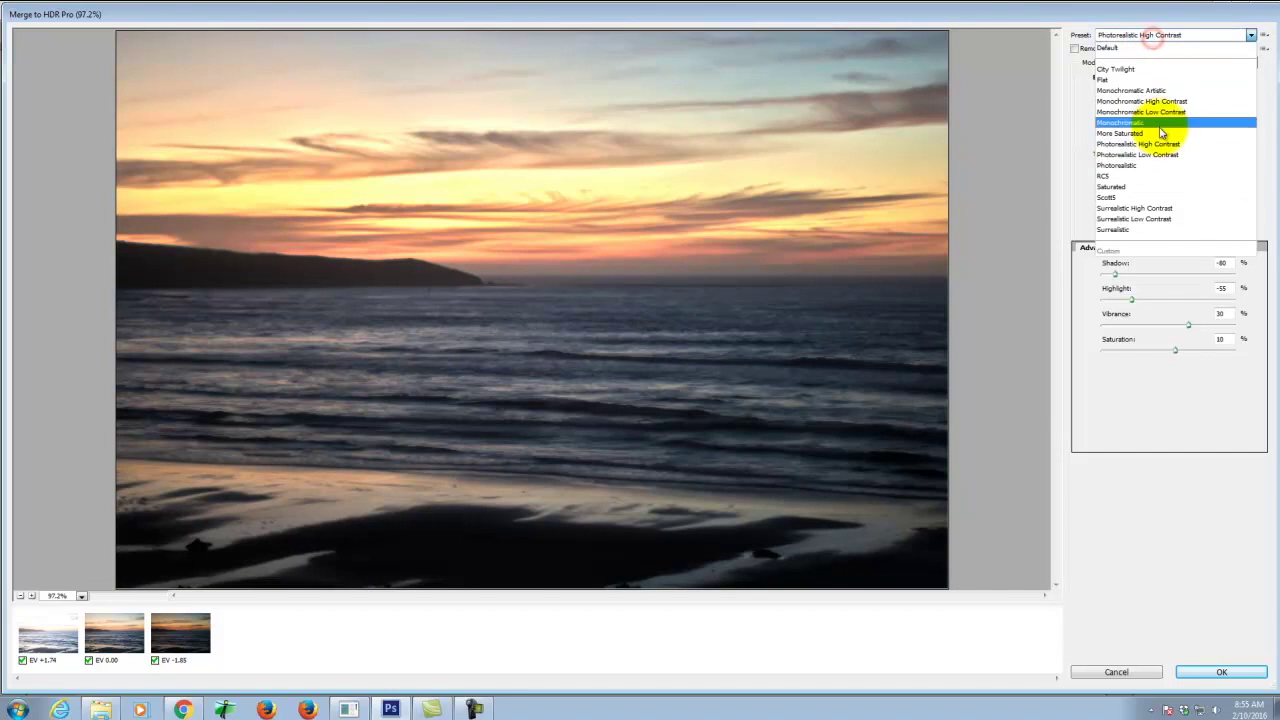
left_click(1155, 155)
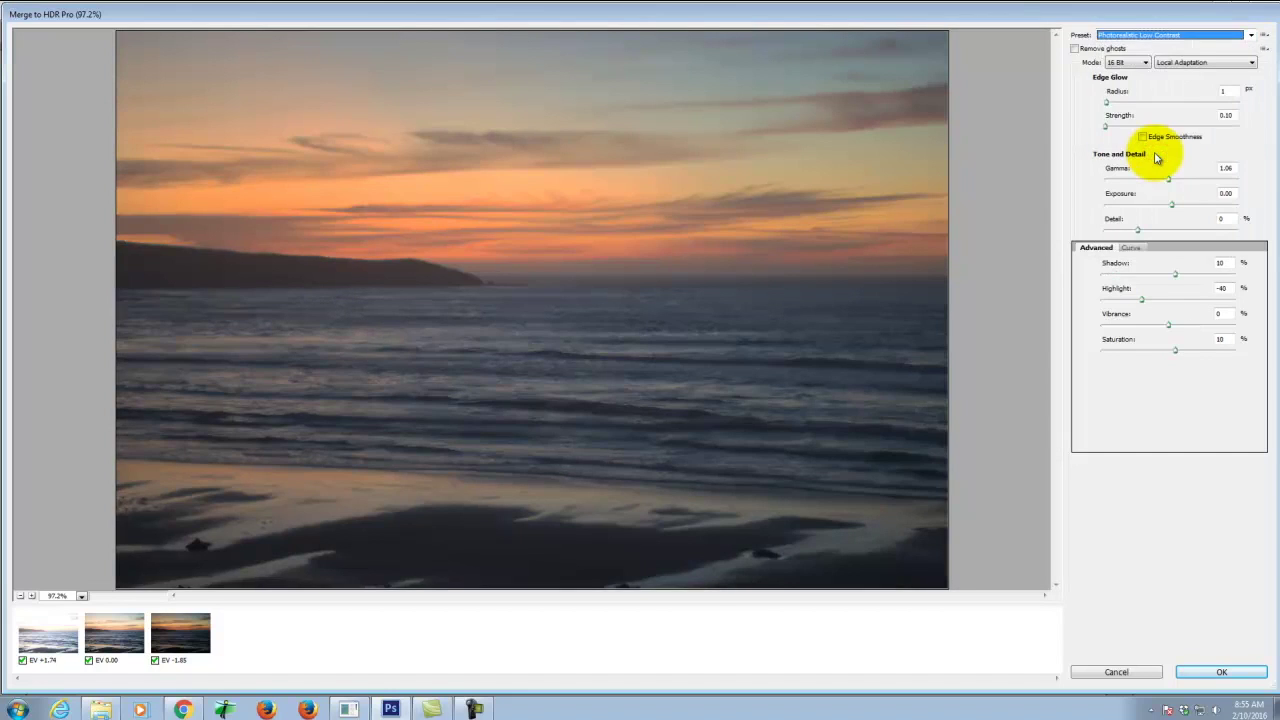
Preview the merged sunset with the Photorealistic, Saturated and Surrealistic presets.
left_click(1152, 37)
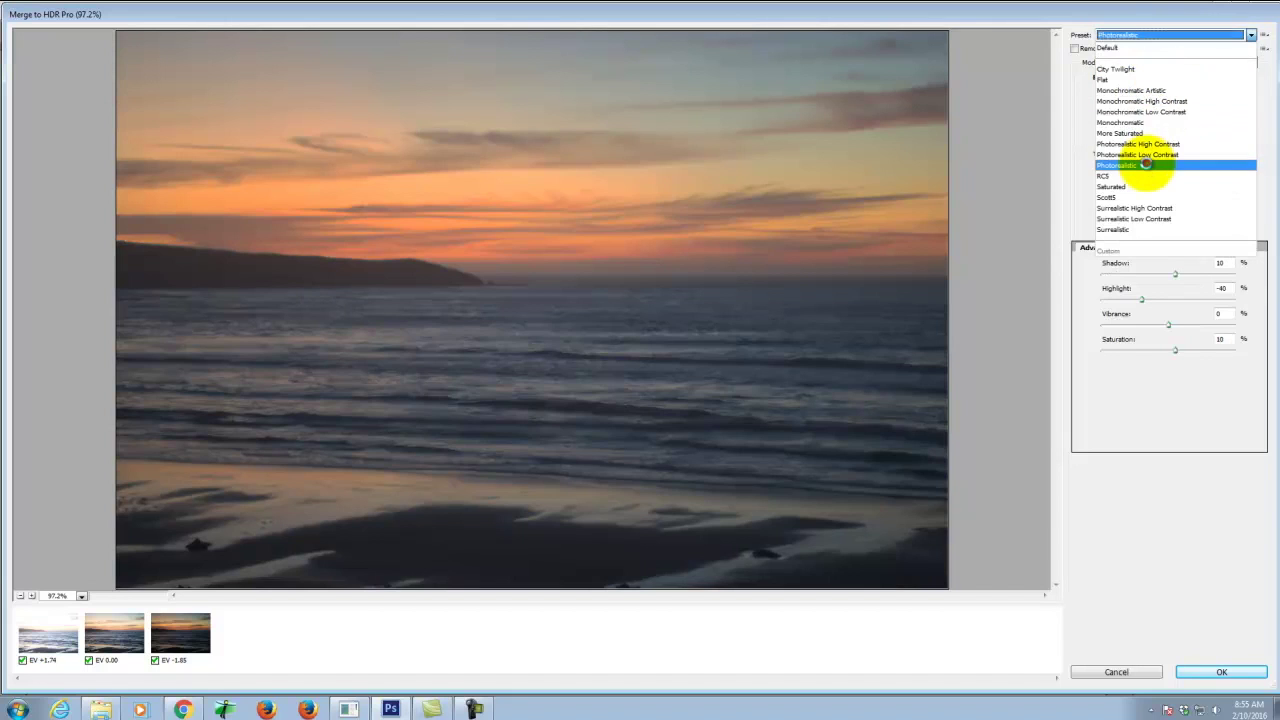
left_click(1146, 165)
left_click(1146, 35)
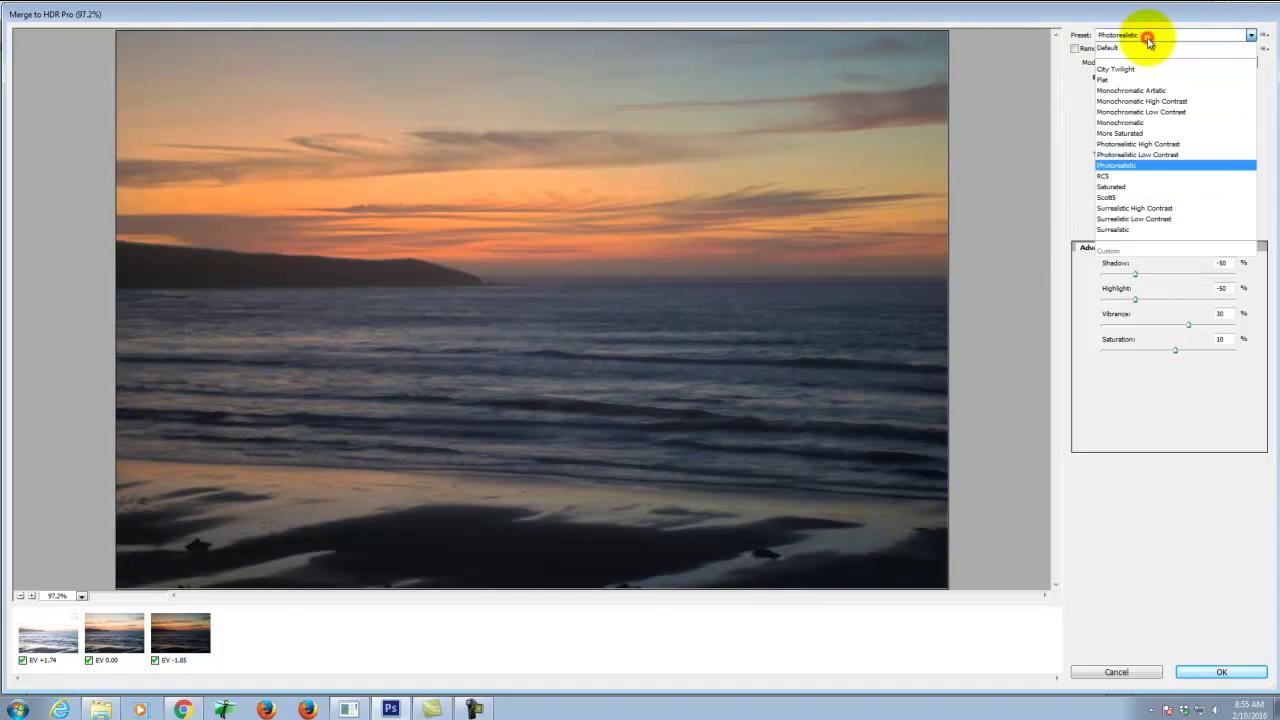
left_click(1134, 187)
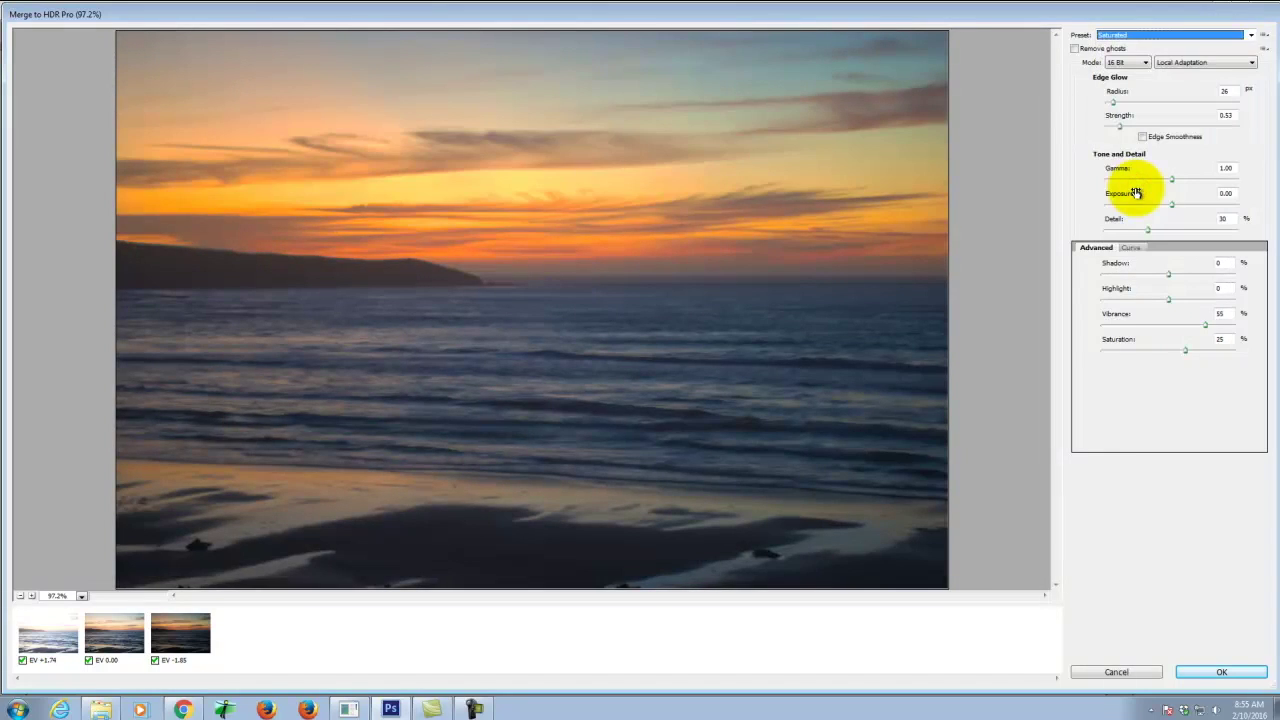
left_click(1136, 36)
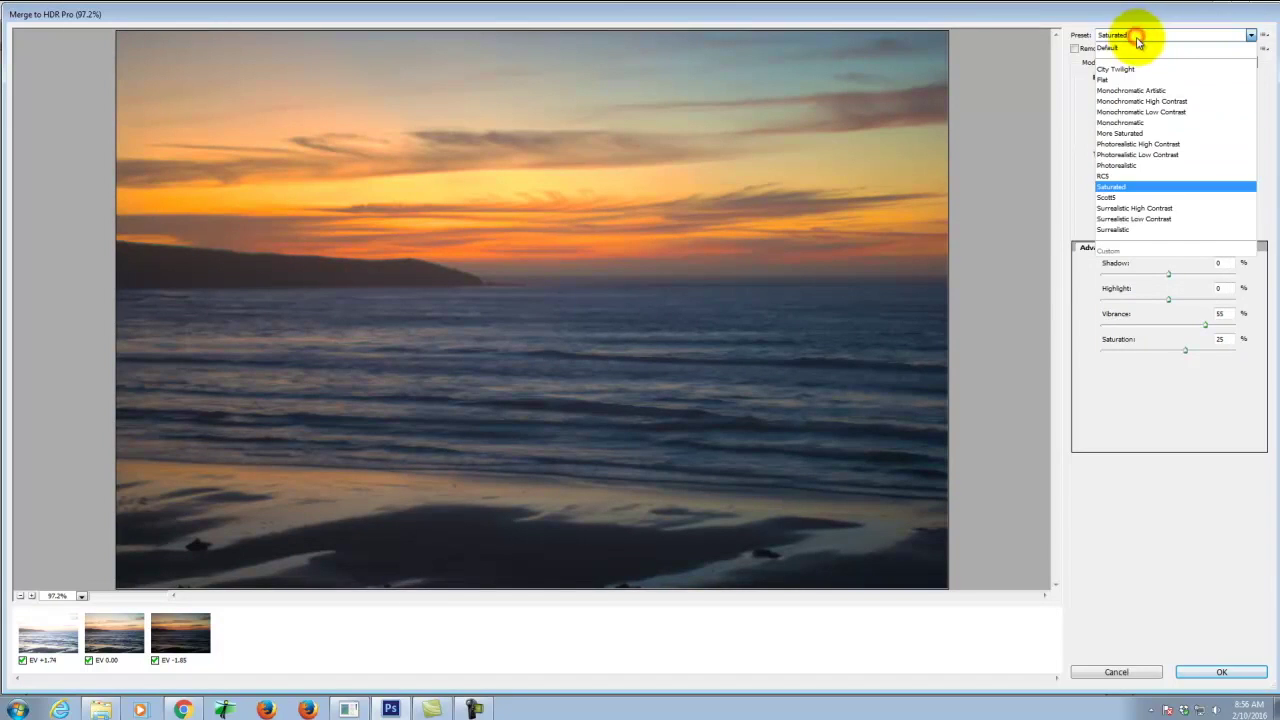
left_click(1147, 230)
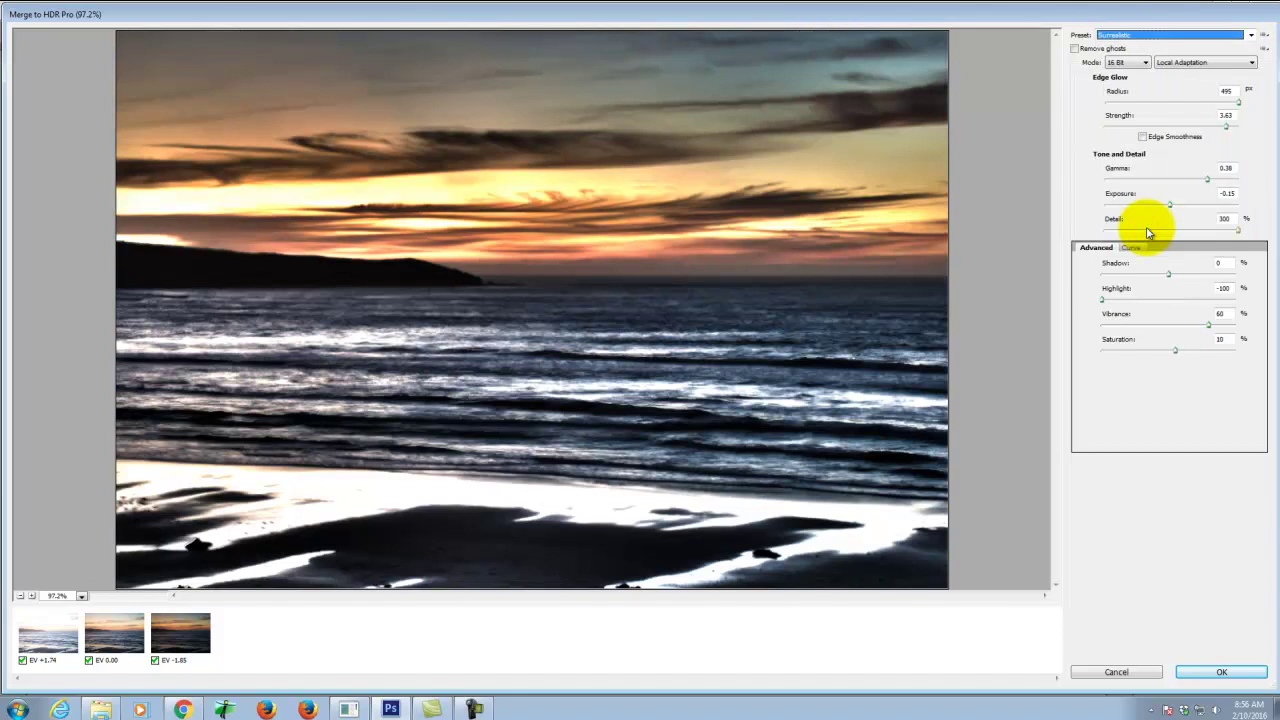
Apply the Photorealistic preset to the merged image and look through the tone-mapping methods, keeping Local Adaptation.
left_click(1144, 34)
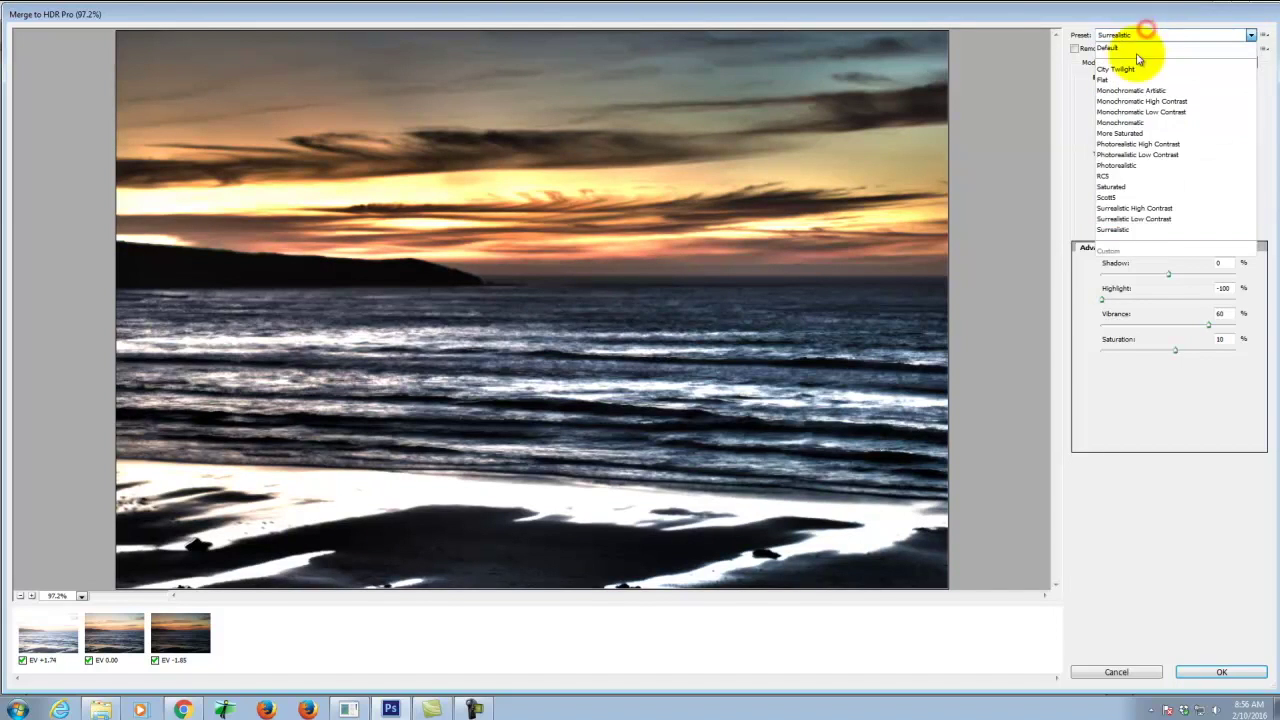
left_click(1144, 166)
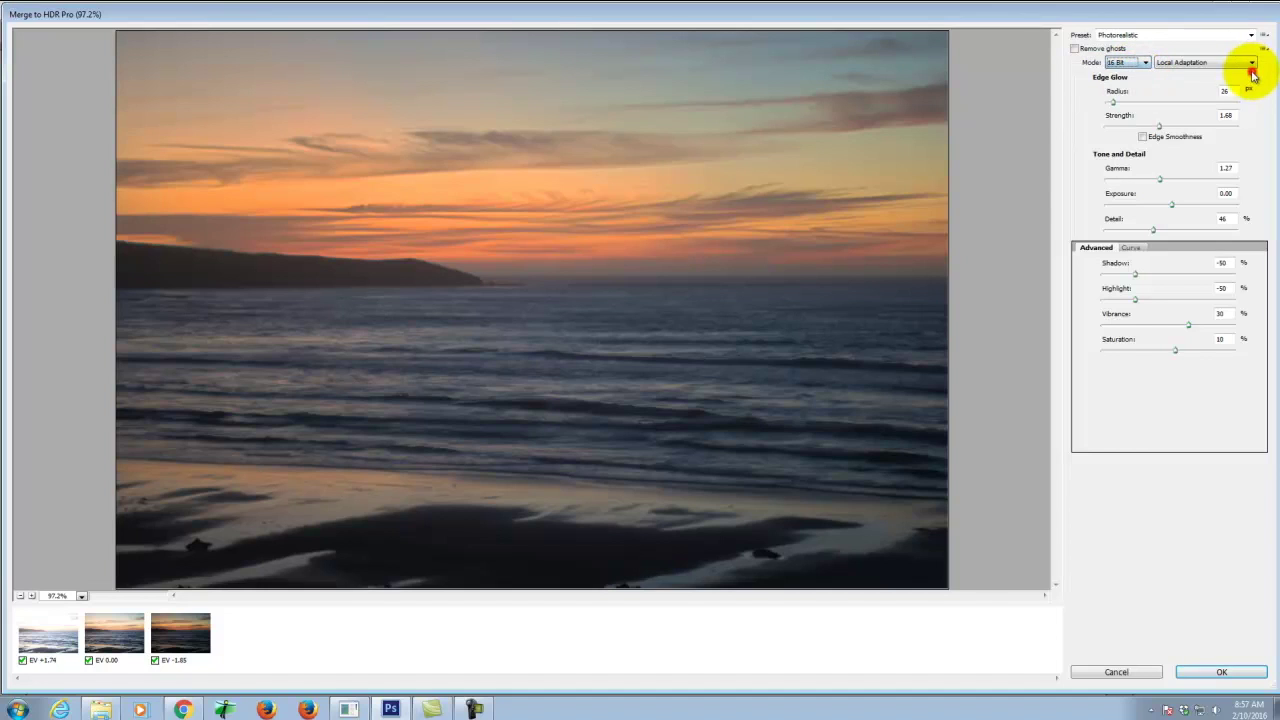
left_click(1240, 62)
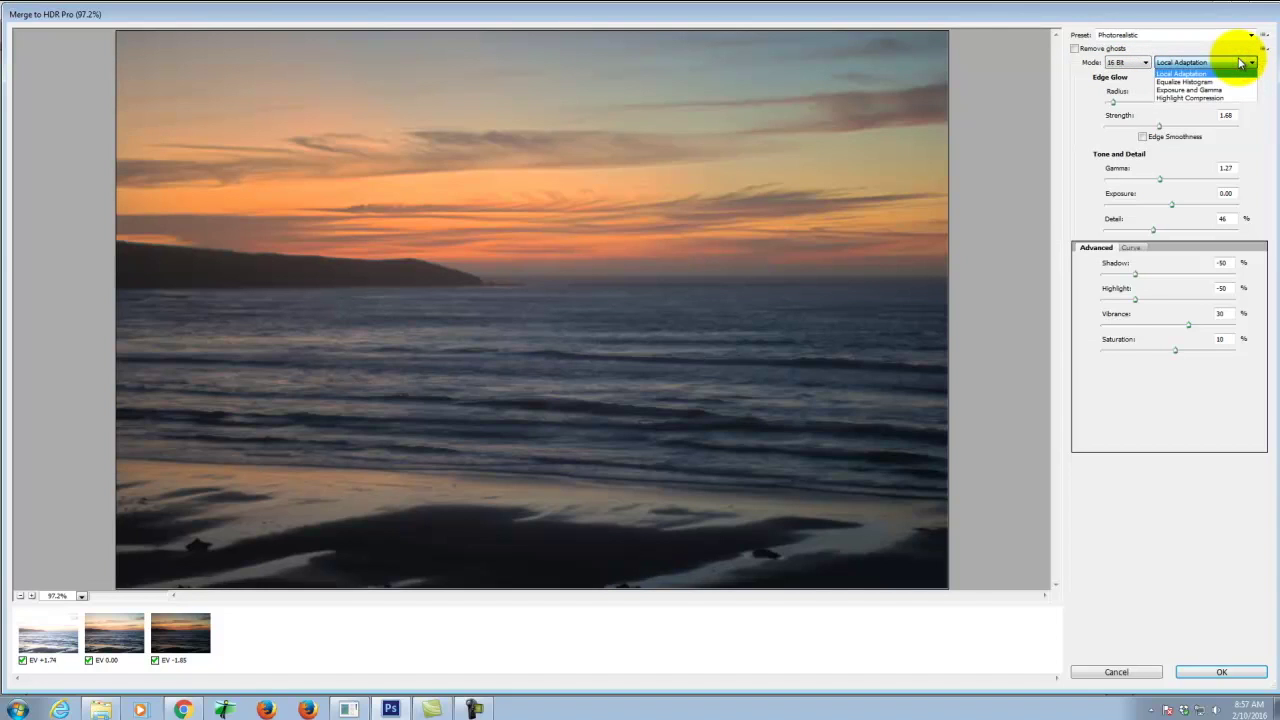
left_click(1242, 62)
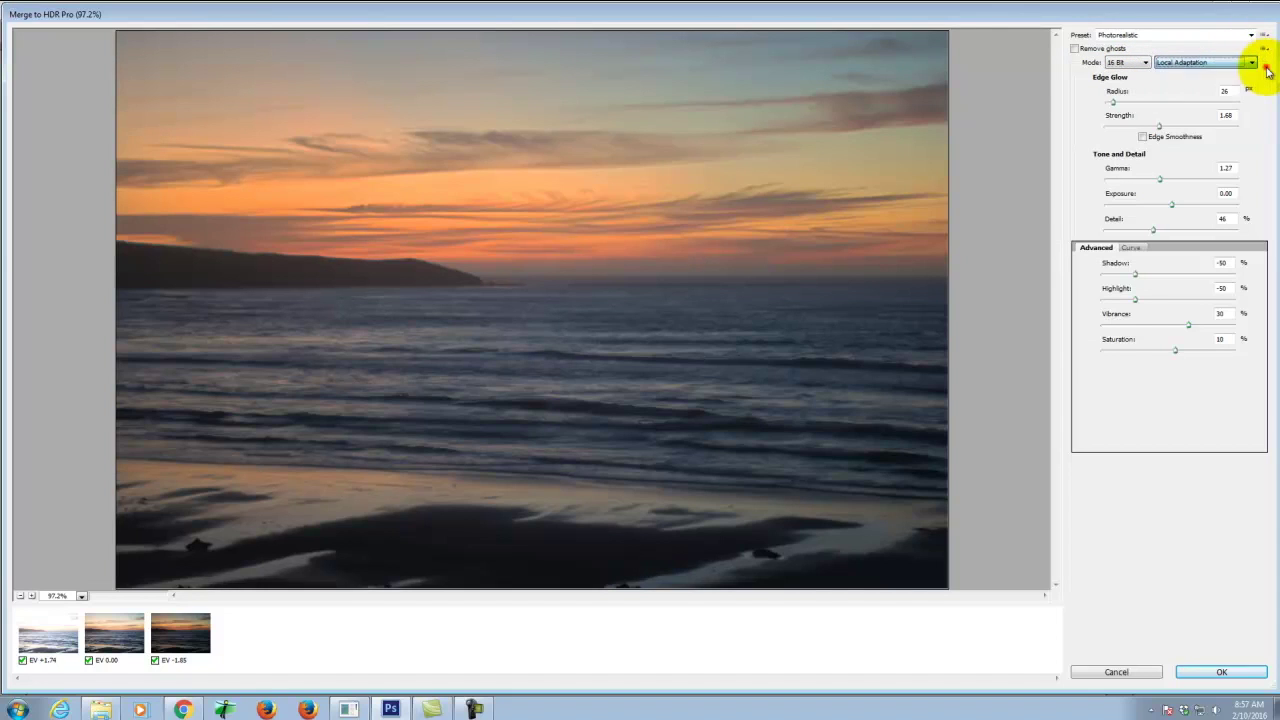
Try the 32 Bit mode for the merge and go back to 16 Bit with the Photorealistic preset.
left_click(1135, 62)
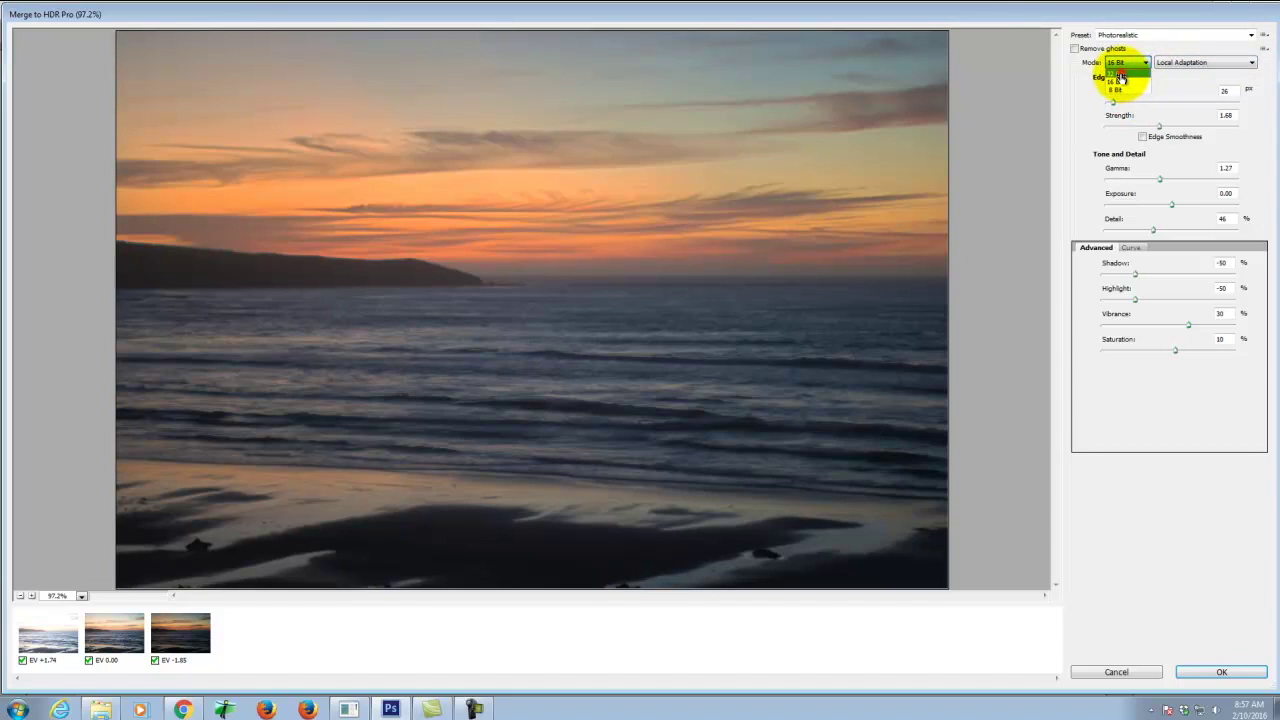
left_click(1118, 73)
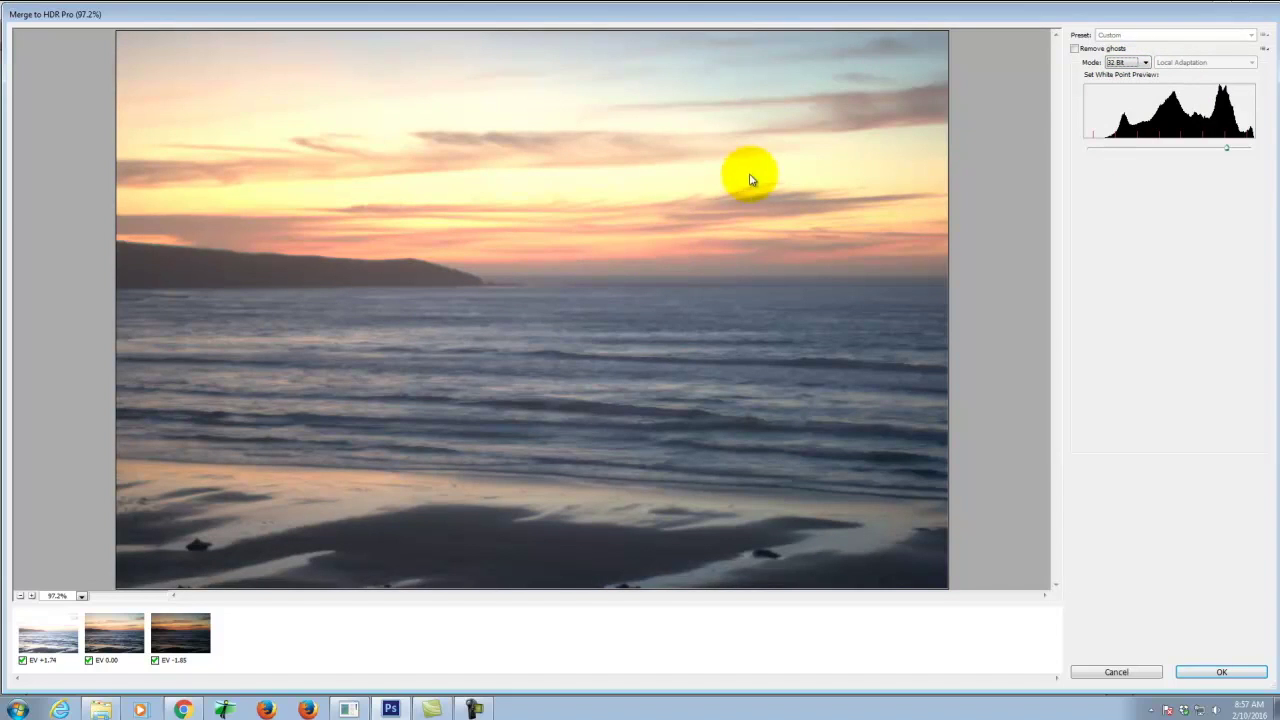
left_click(1146, 62)
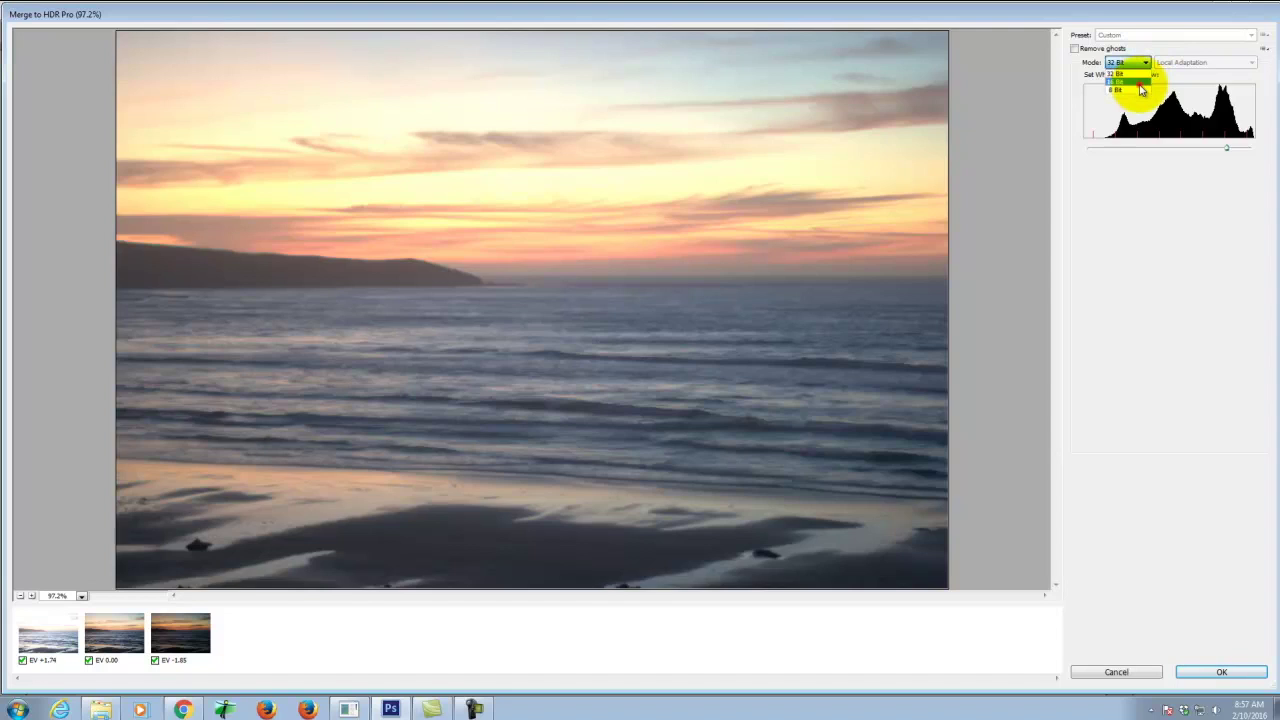
left_click(1140, 88)
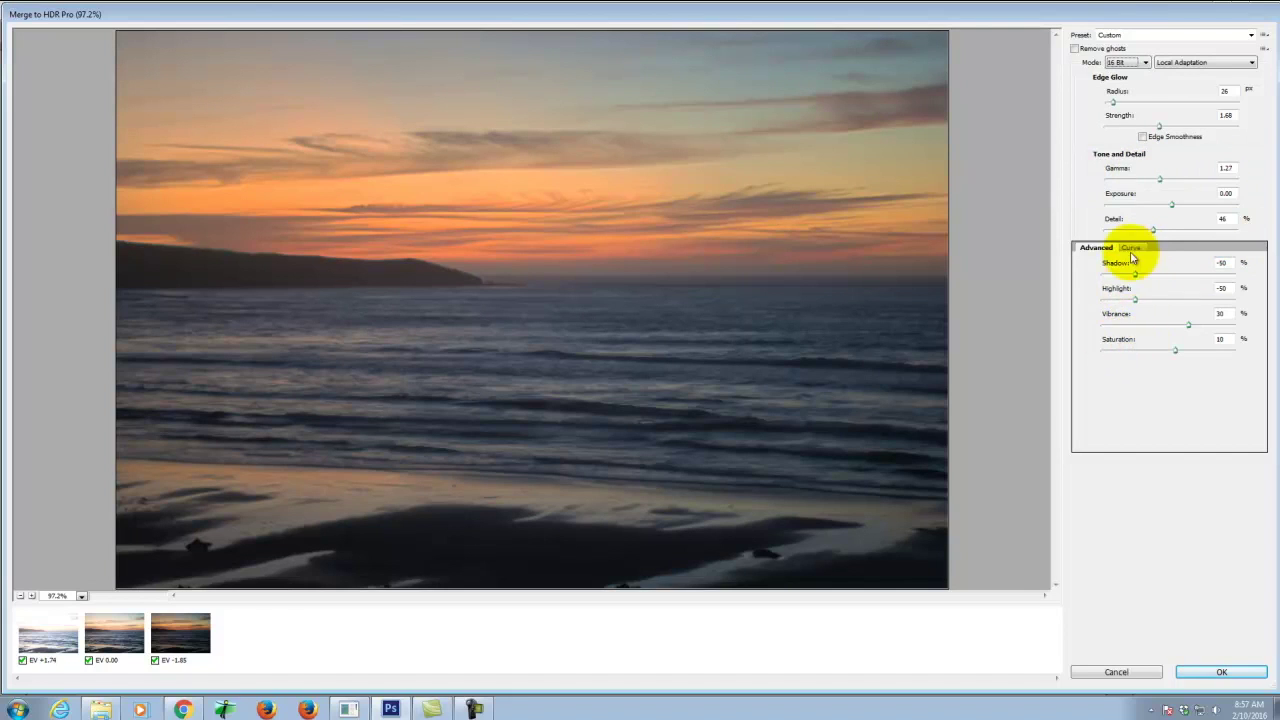
left_click(1160, 36)
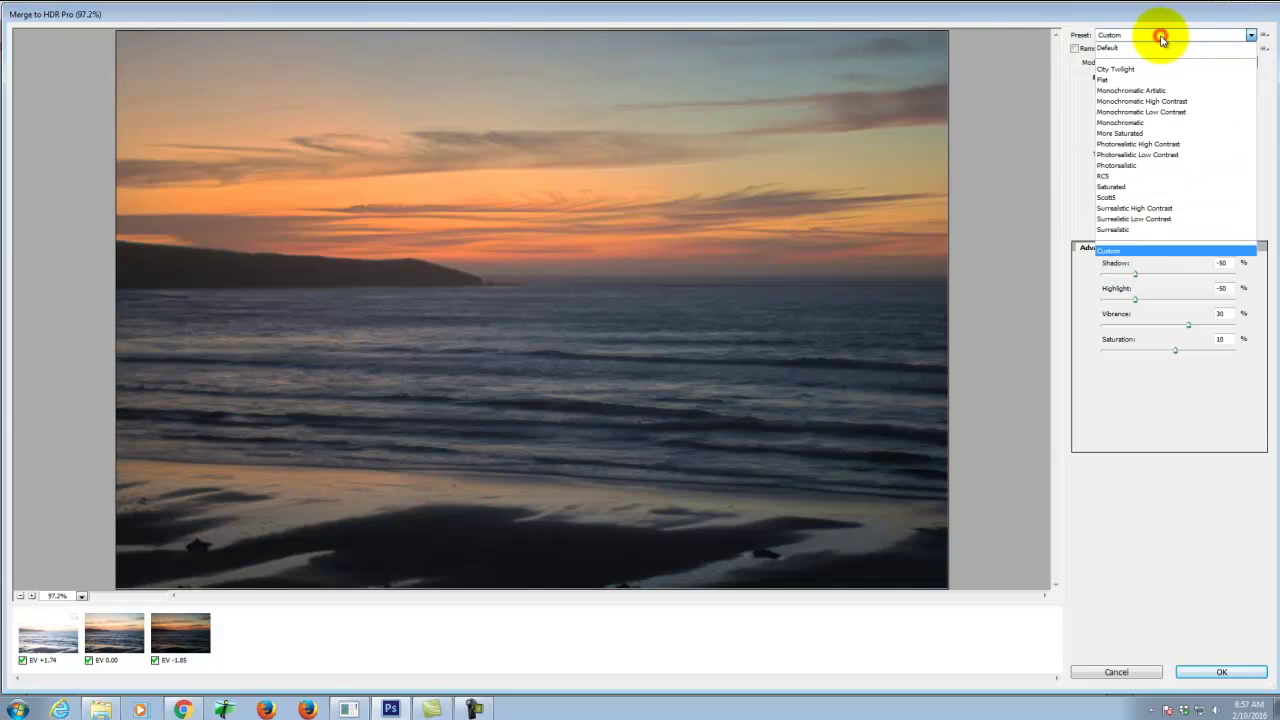
left_click(1153, 166)
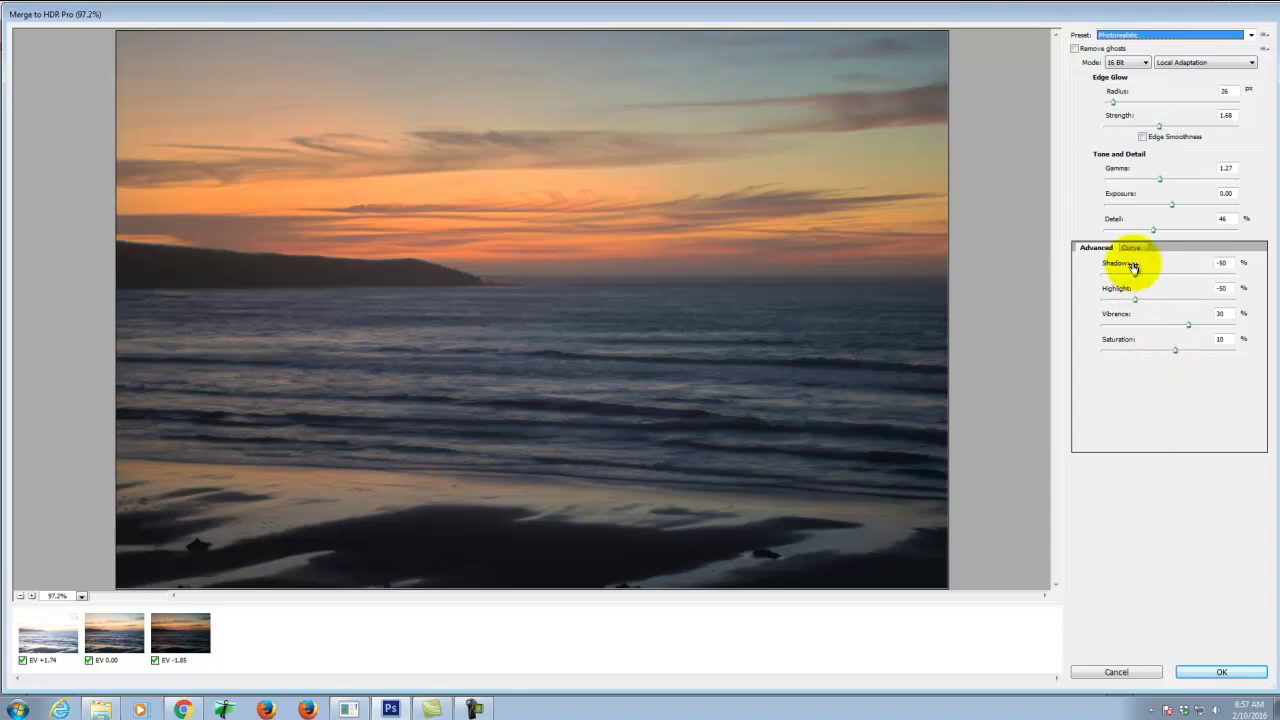
Try custom tone settings: shadow -59%, highlight -47%, vibrance 26%, and saturation at 100%, 0% and 5%.
left_click_drag(1137, 277, 1136, 303)
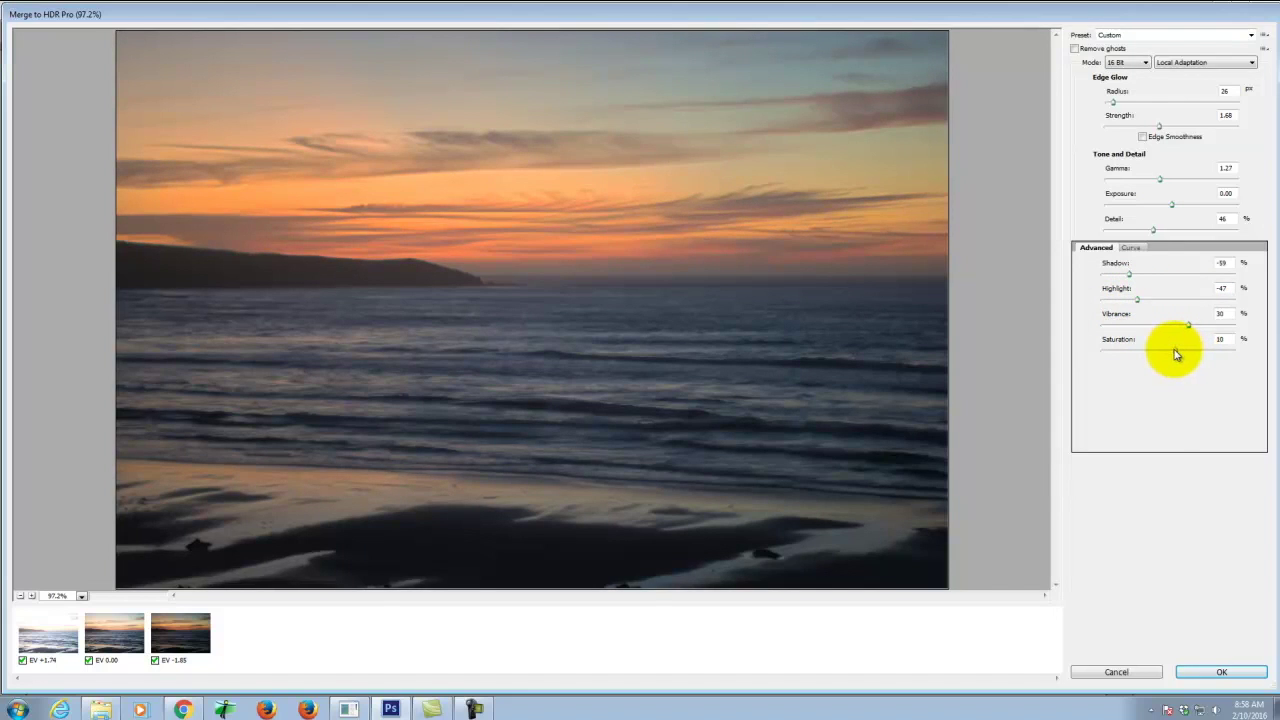
left_click_drag(1175, 354, 1246, 348)
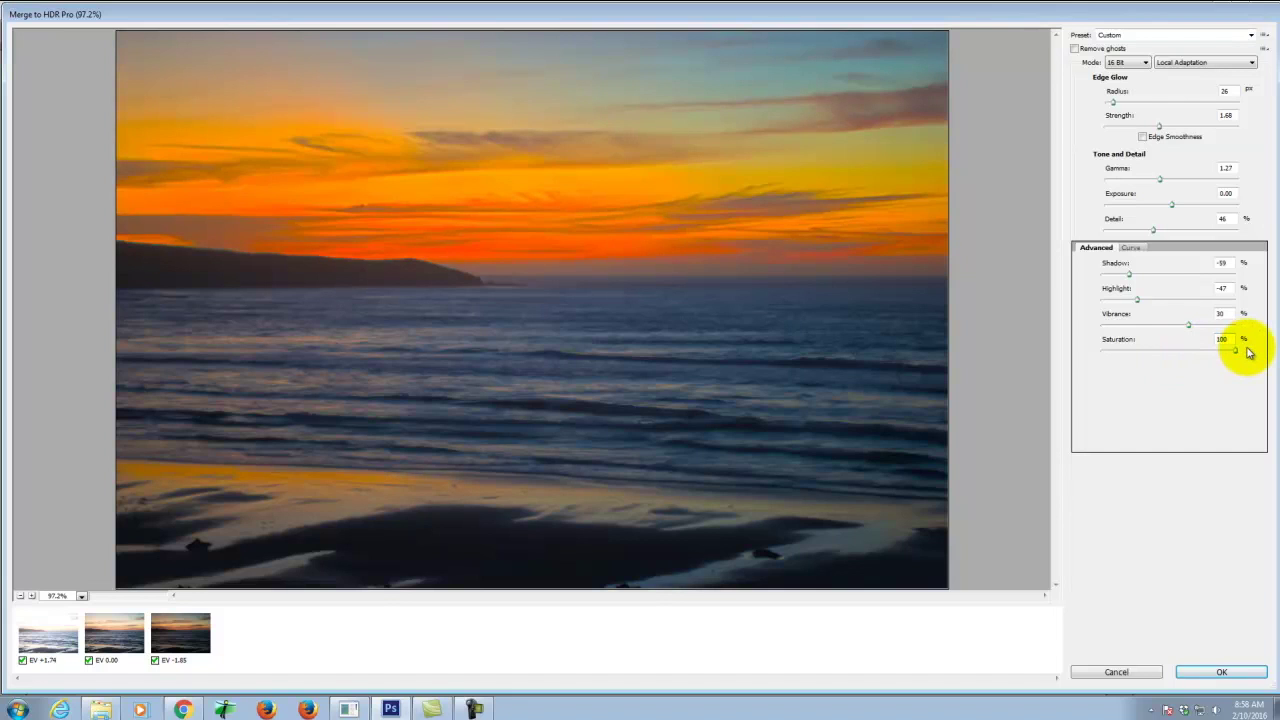
left_click_drag(1173, 354, 1168, 350)
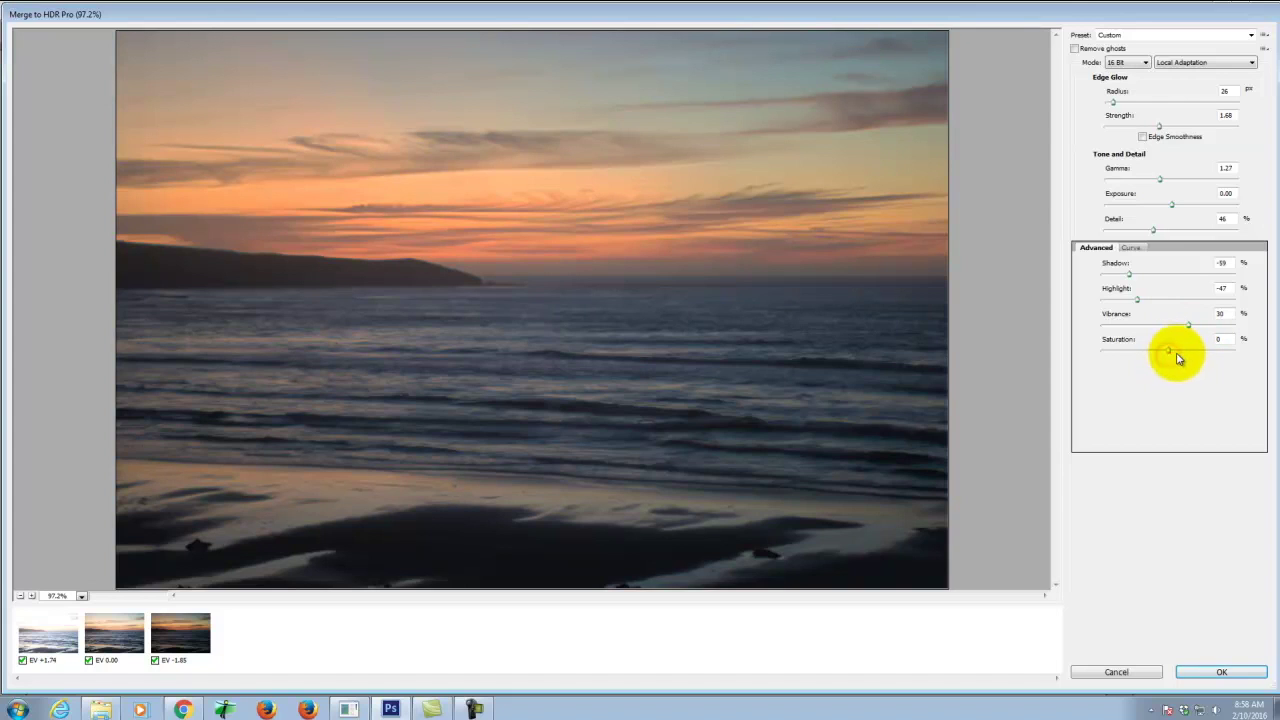
mouse_move(1174, 355)
left_mouse_down()
mouse_move(1187, 330)
mouse_move(1171, 350)
left_mouse_up()
Reset the tone settings to the Photorealistic preset and create the merged 16-bit HDR image.
left_click(1155, 36)
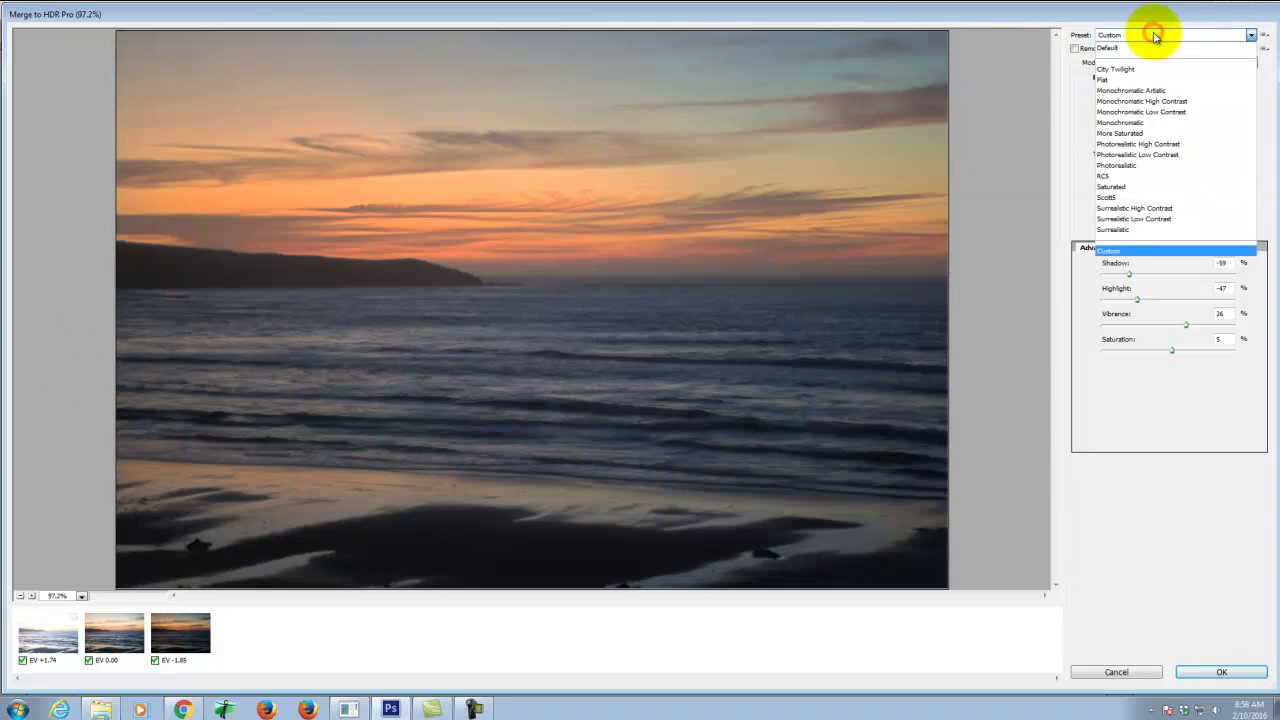
left_click(1153, 166)
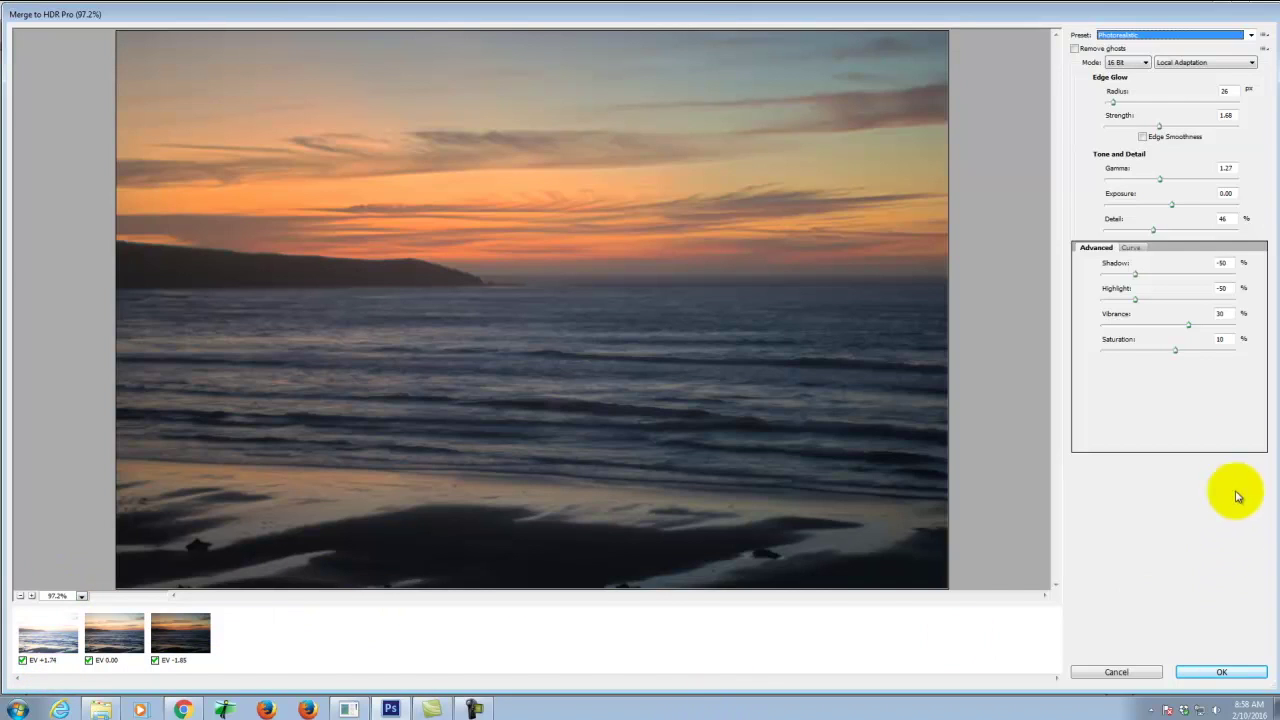
left_click(1238, 674)
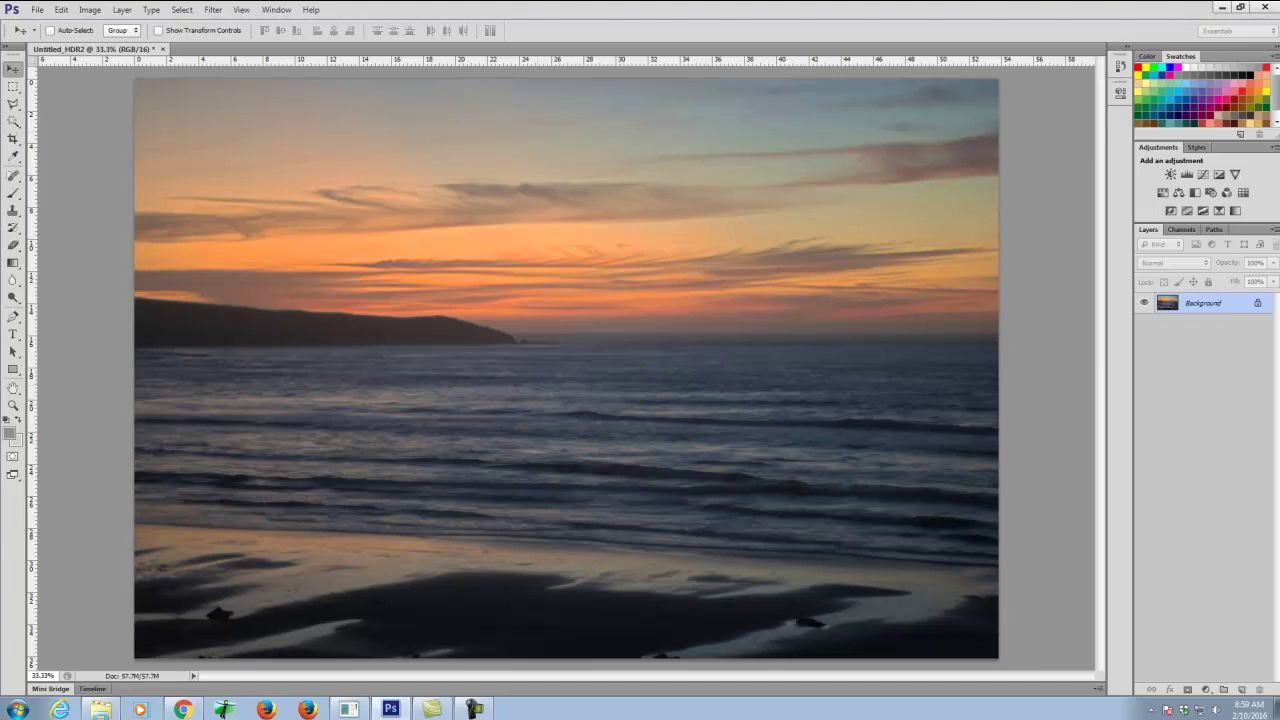
Start a new Merge to HDR Pro with DSC_2126, DSC_2127 and DSC_2128 from the HDR folder, automatically aligning the source images.
left_click(38, 9)
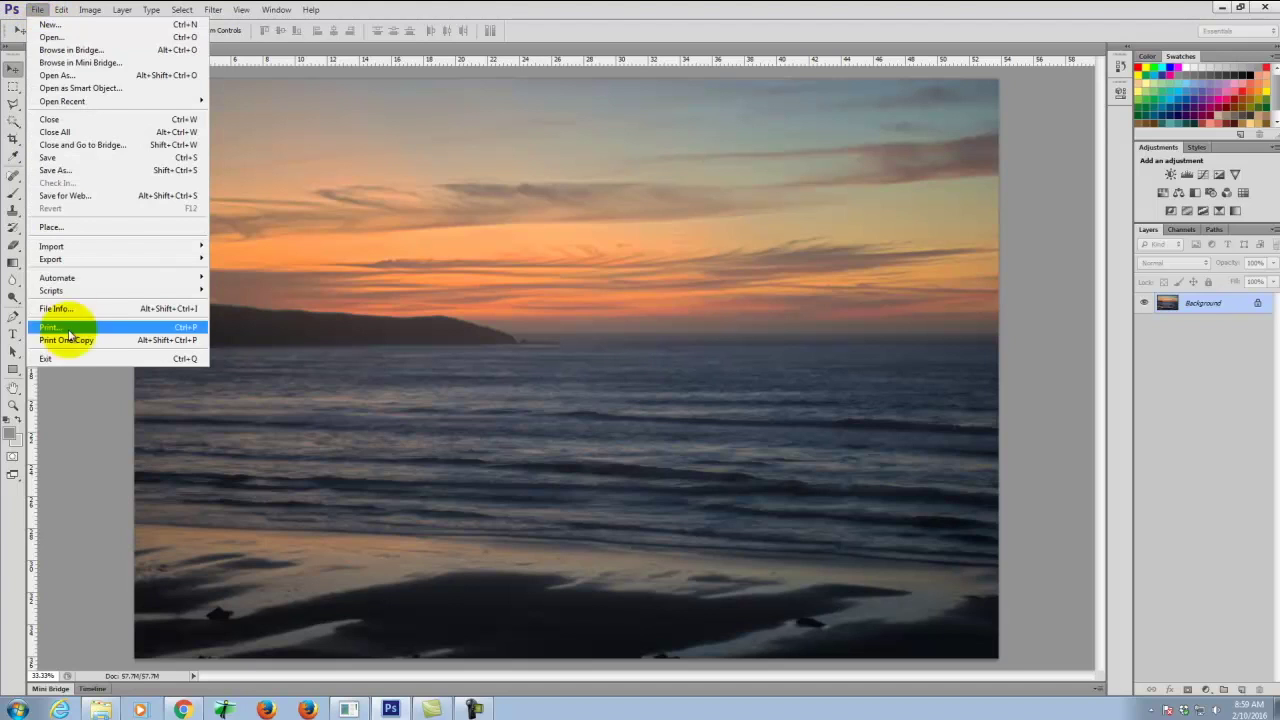
mouse_move(100, 277)
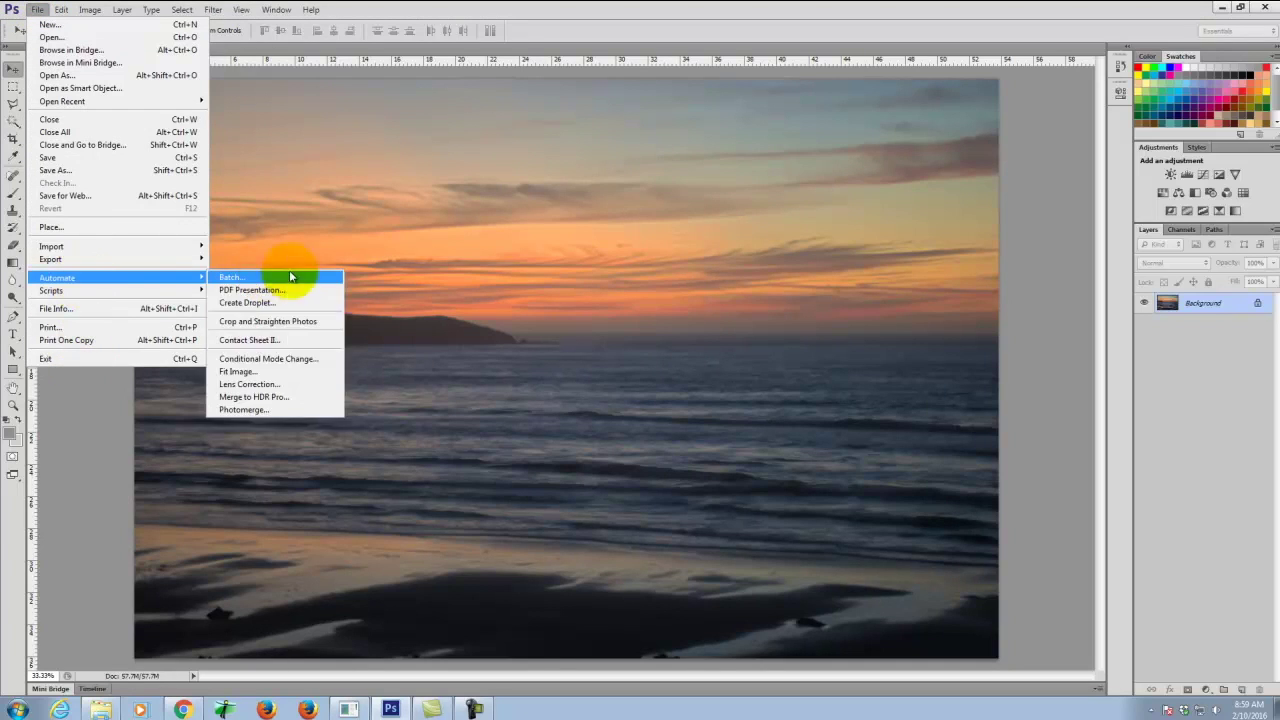
left_click(318, 398)
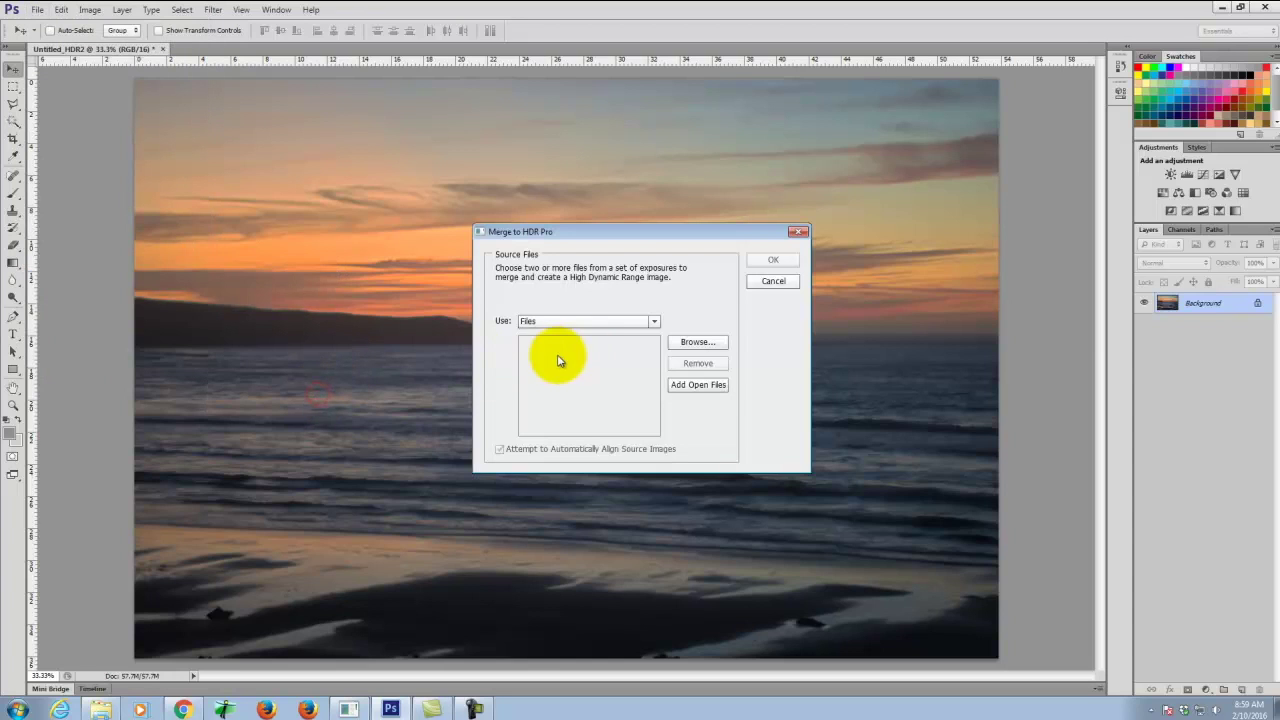
left_click(697, 342)
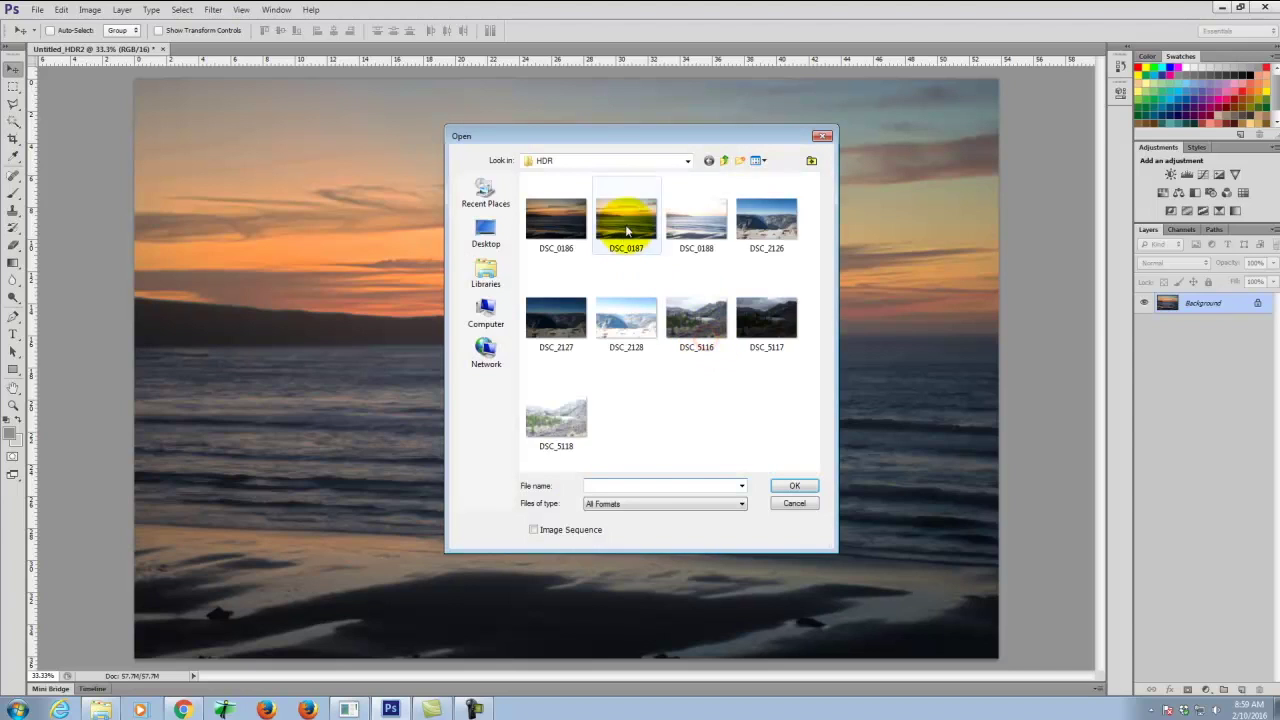
left_click(775, 224)
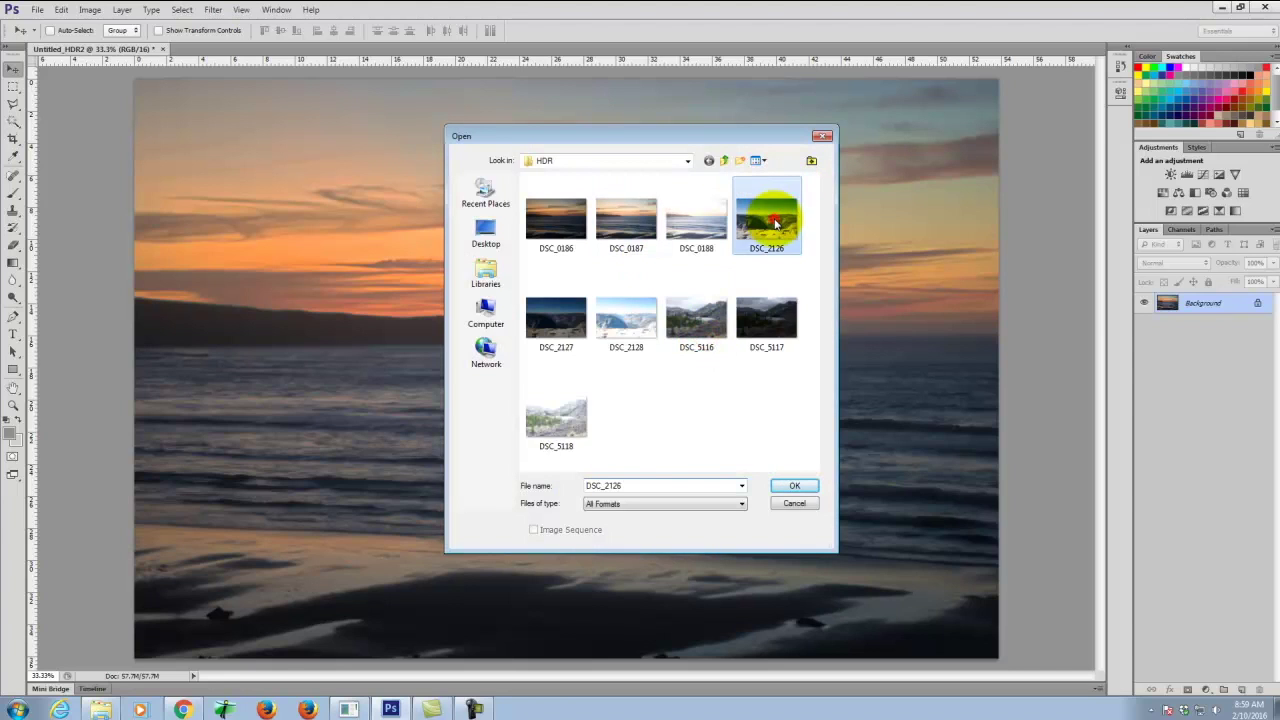
left_click(542, 317, "shift")
left_click(628, 318, "shift")
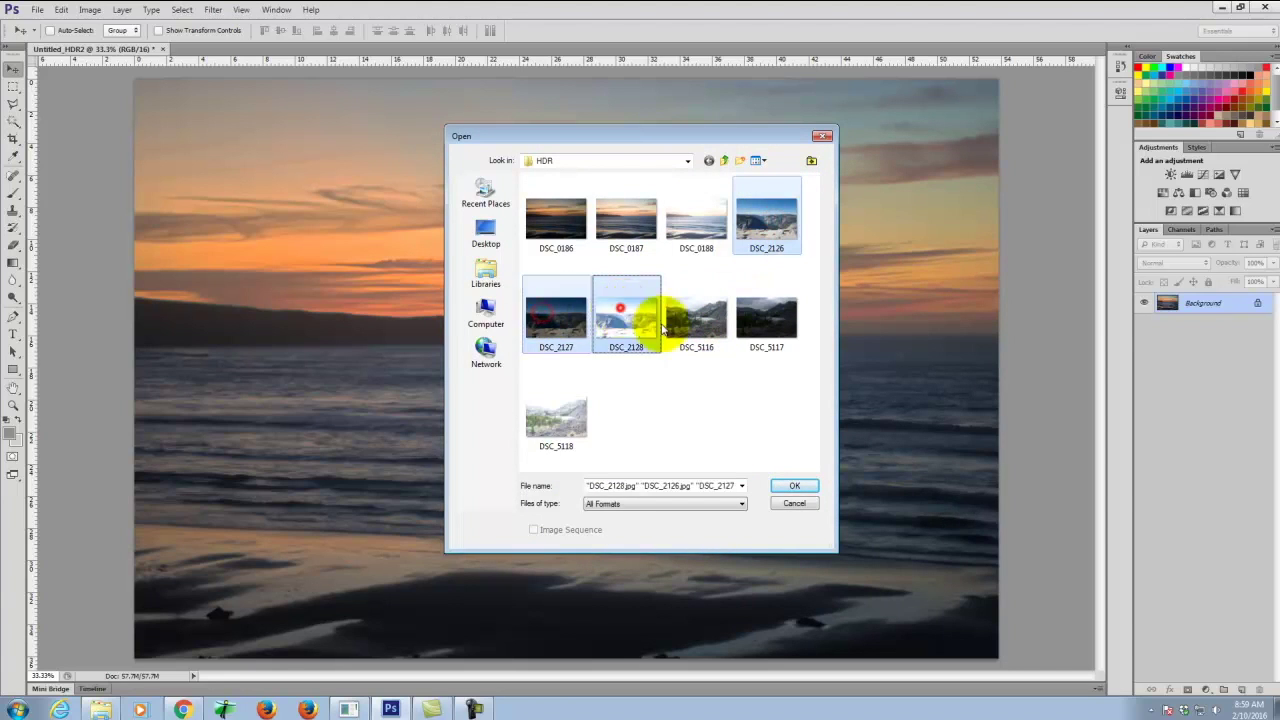
left_click(794, 487)
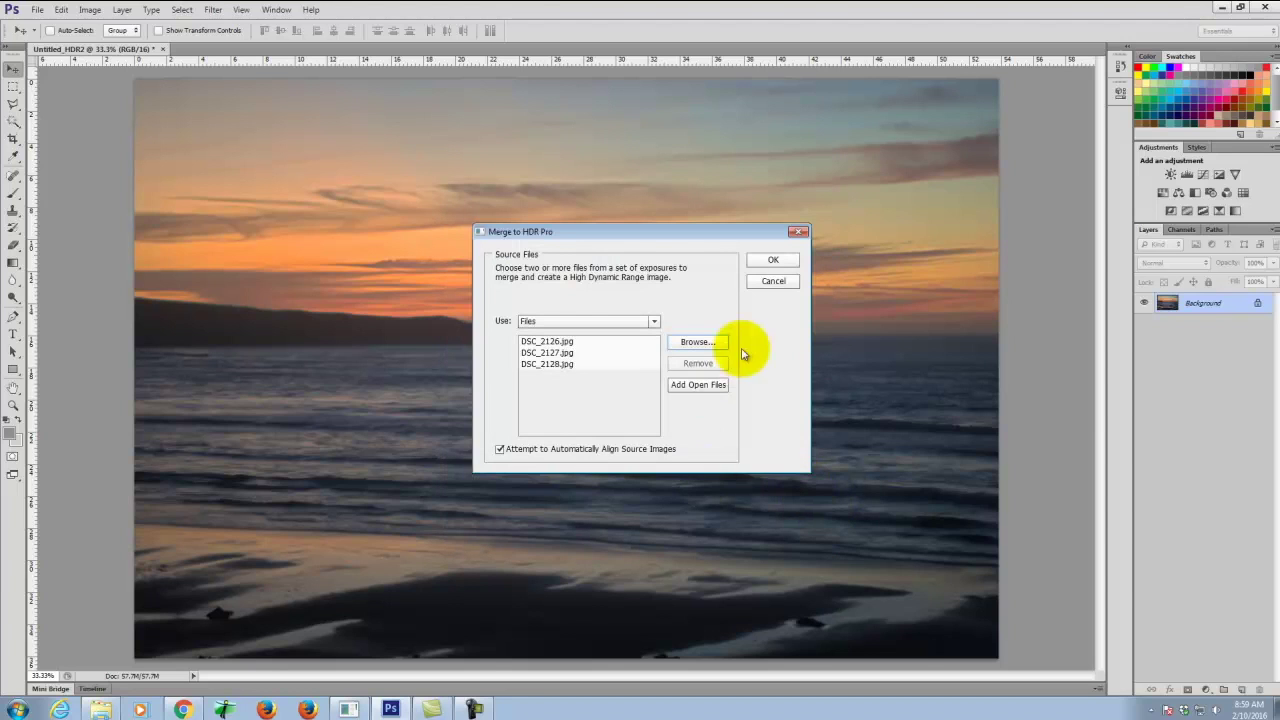
left_click(773, 259)
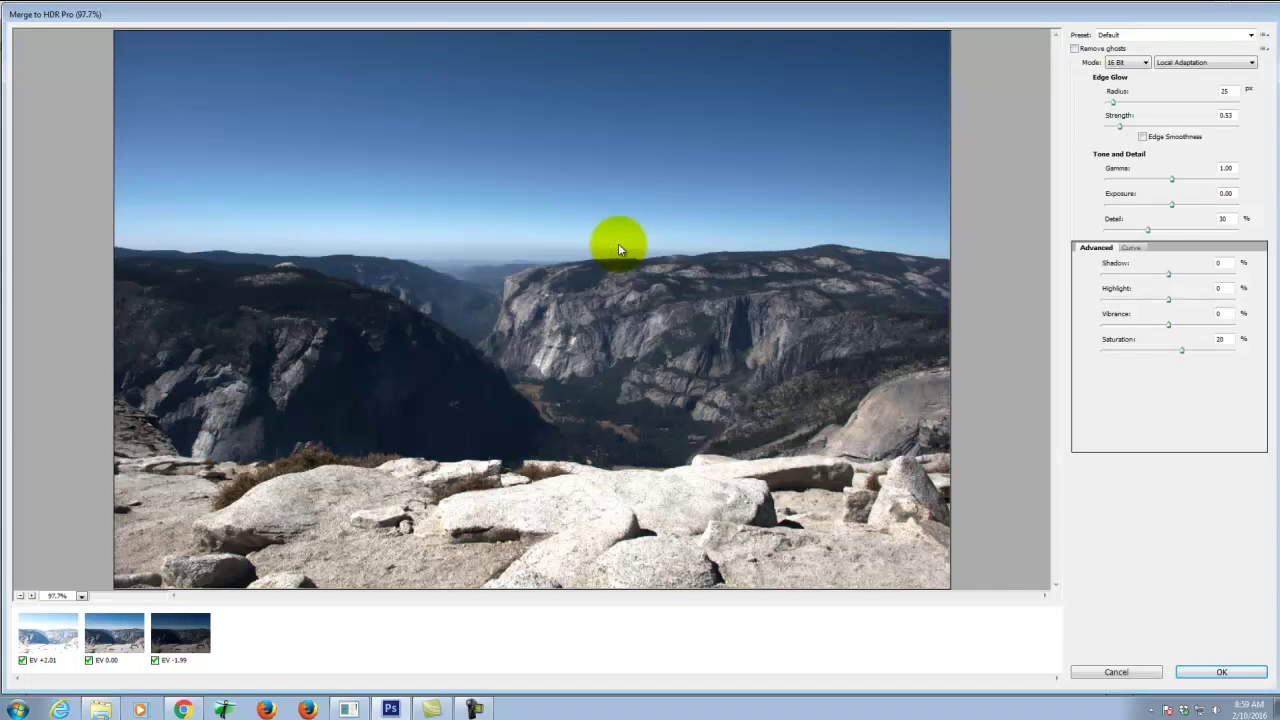
Apply the Photorealistic preset, set the highlight to -79%, and create the merged 16-bit HDR image.
left_click(1183, 35)
left_click(1167, 165)
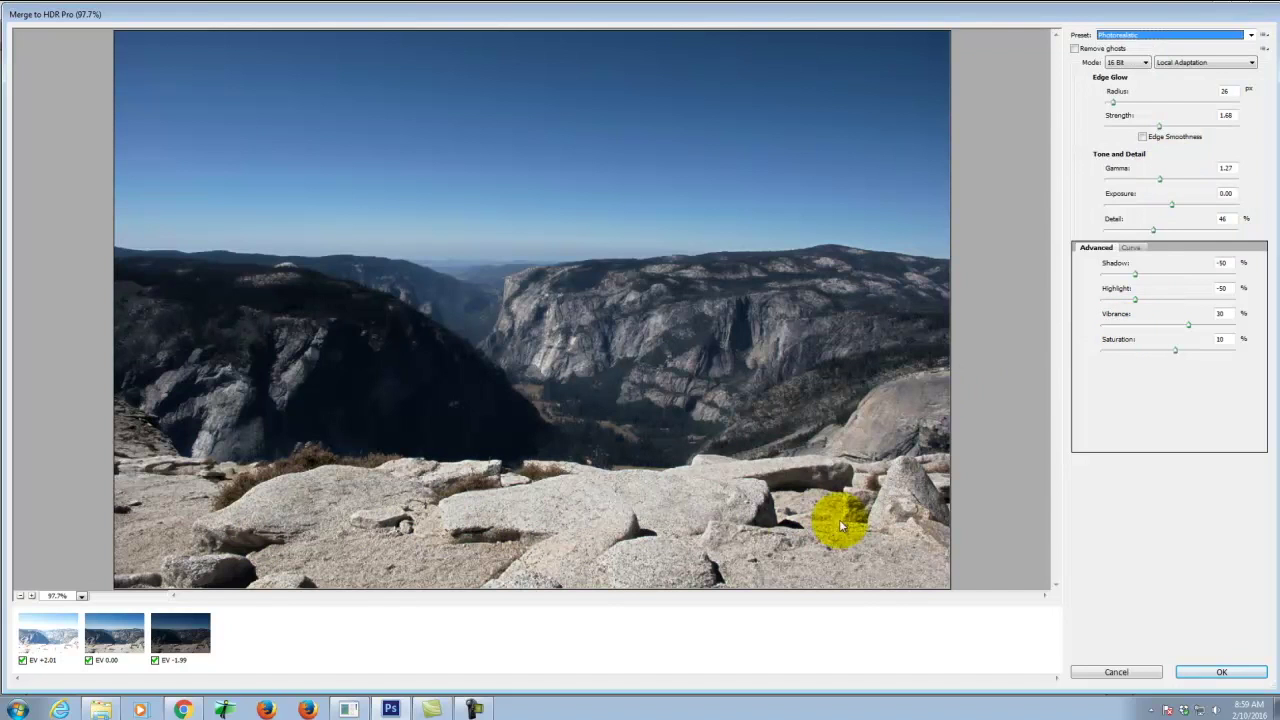
mouse_move(1140, 303)
left_mouse_down()
mouse_move(1188, 297)
mouse_move(1118, 303)
left_mouse_up()
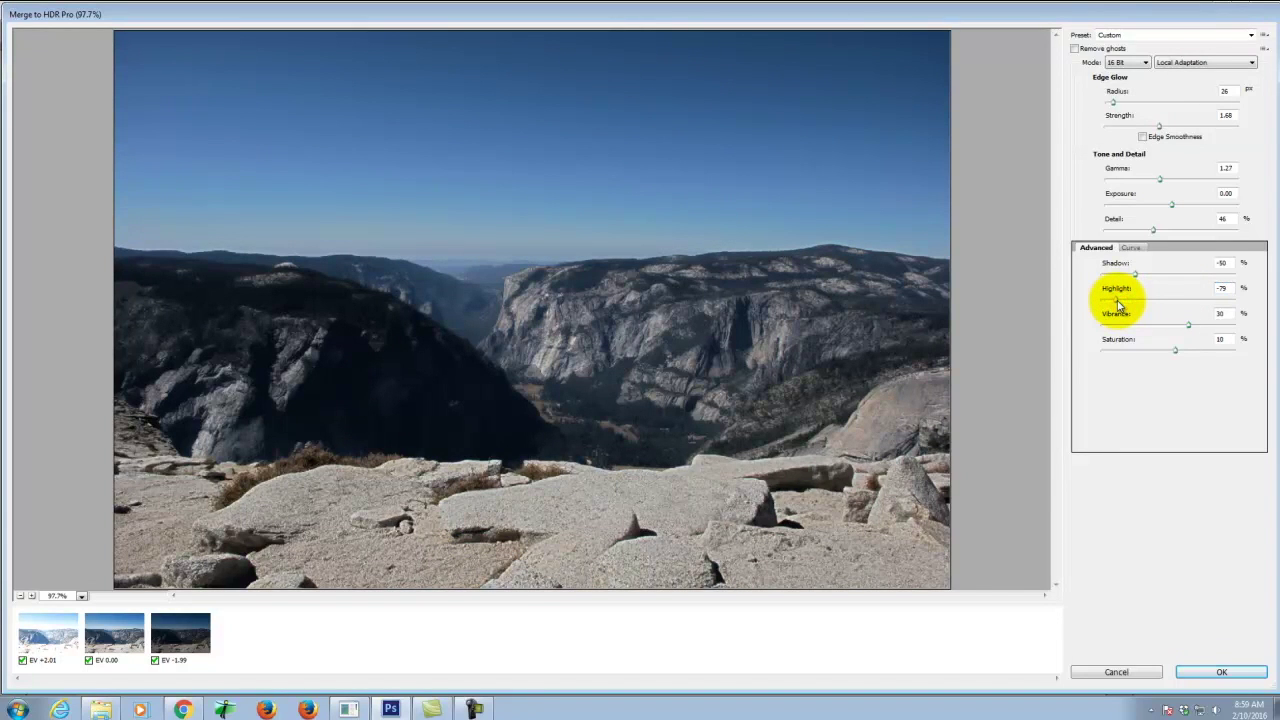
left_click(1224, 671)
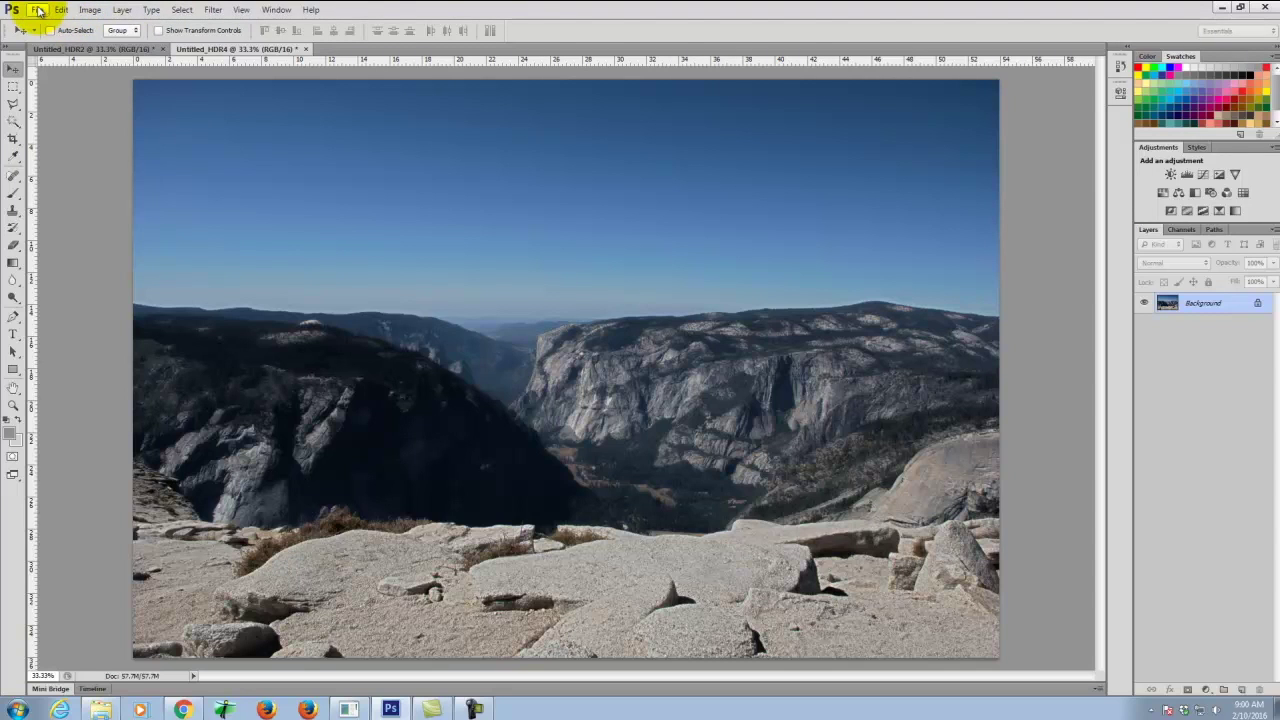
Switch to Windows Explorer and open the AngoraPeak folder inside the Panoramas folder of Ex106.
left_click(102, 706)
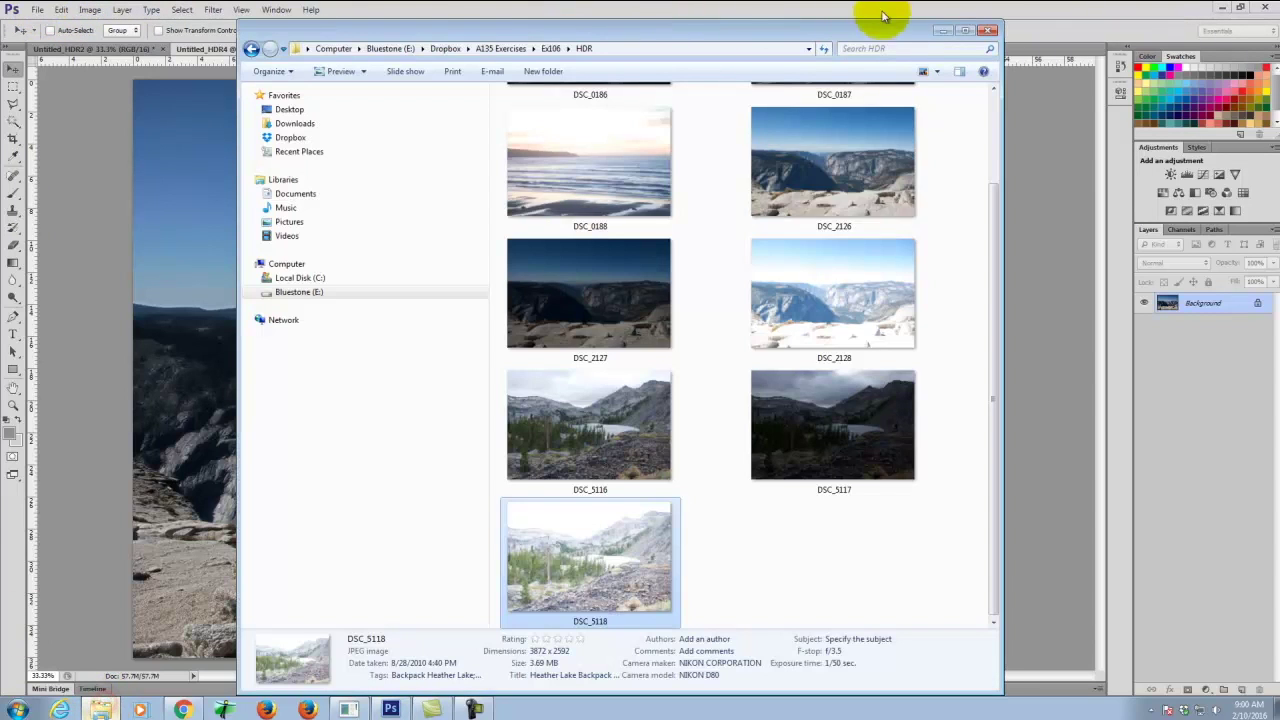
scroll(657, 163, "up", 2)
left_click(558, 48)
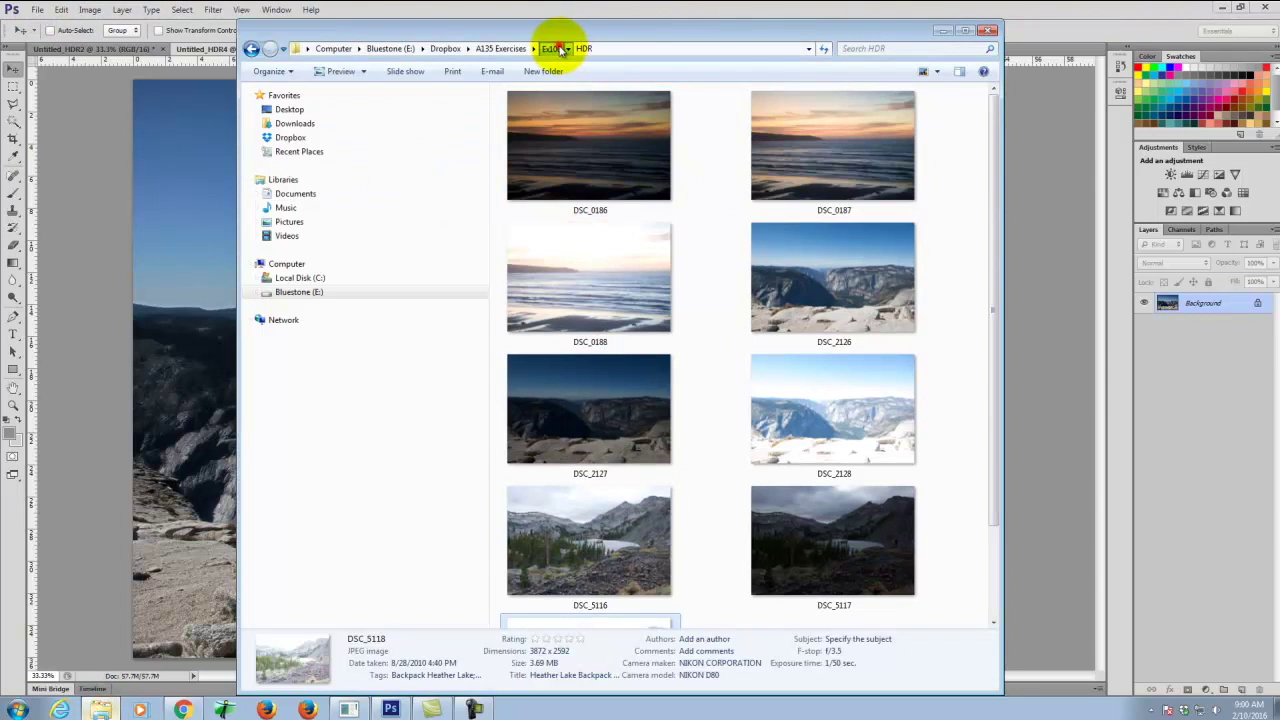
double_click(546, 124)
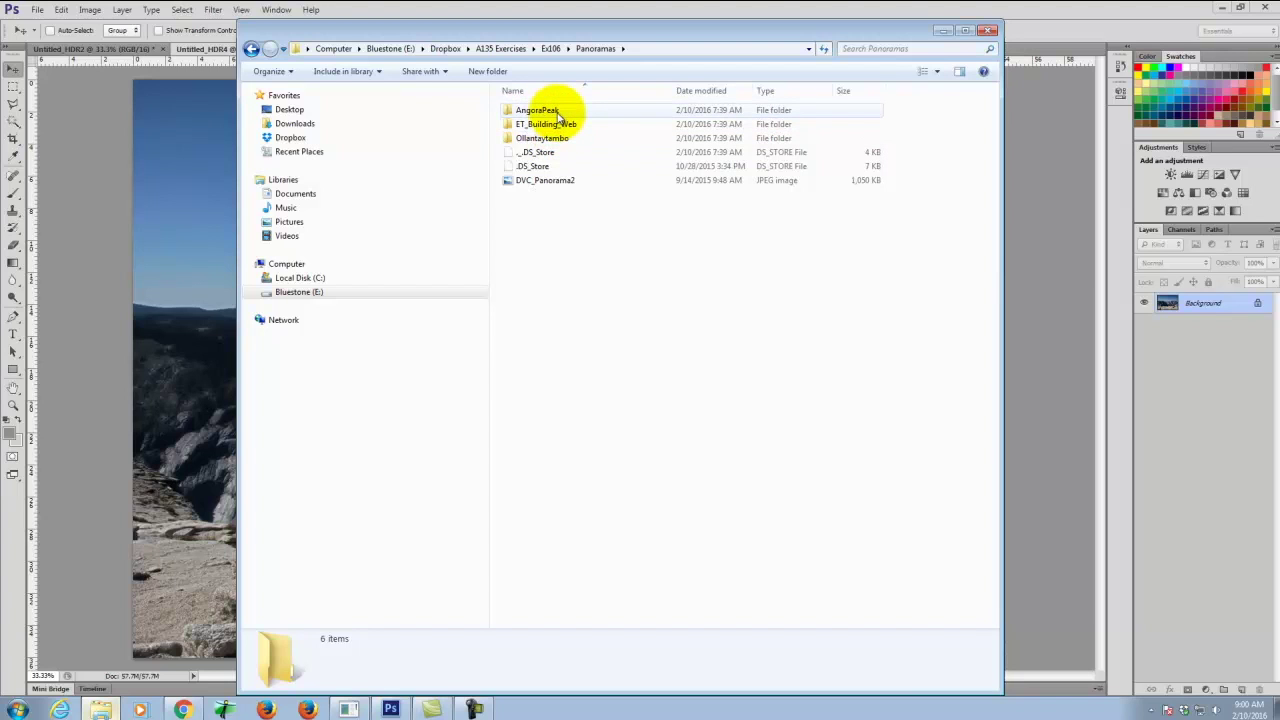
double_click(540, 110)
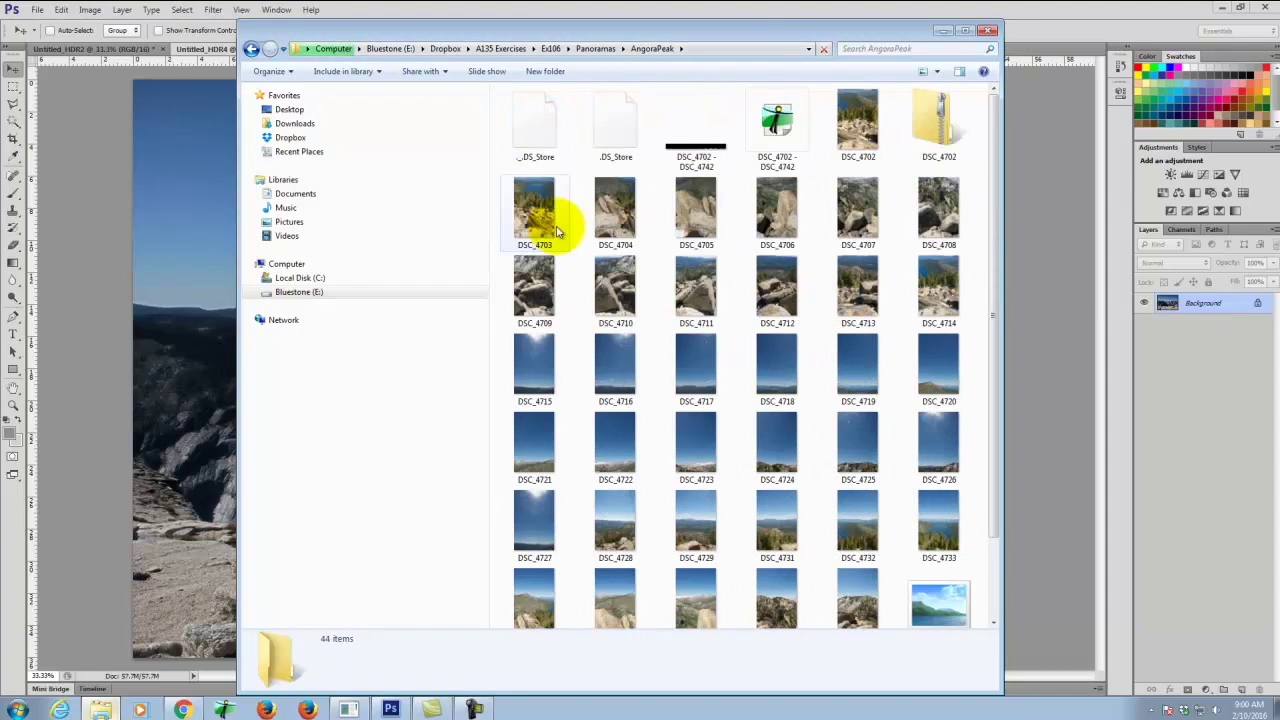
Examine the AngoraPeak panorama photos, going through the horizon row from DSC_4728 to DSC_4742, and close the folder window.
scroll(645, 253, "down", 1)
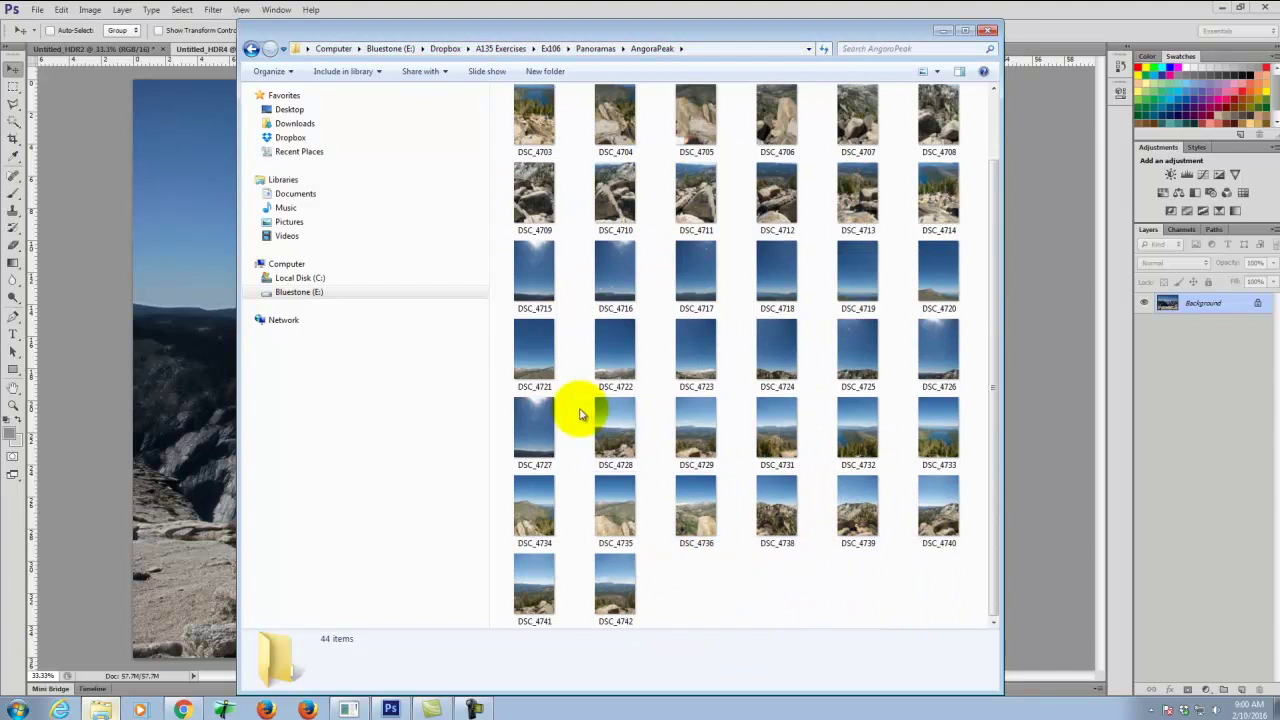
left_click(612, 432)
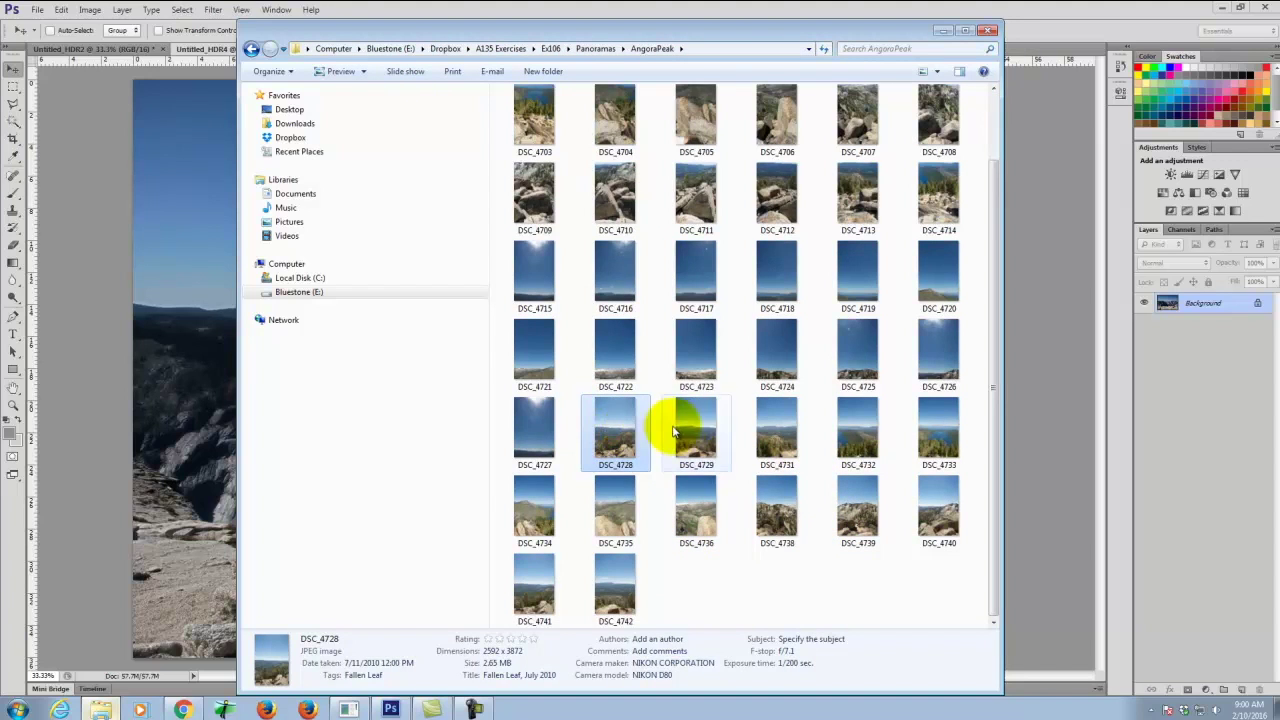
left_click(774, 410)
left_click(855, 418)
left_click(934, 423)
left_click(515, 505)
left_click(598, 500)
left_click(686, 500)
left_click(796, 505)
left_click(850, 506)
left_click(946, 500)
left_click(530, 585)
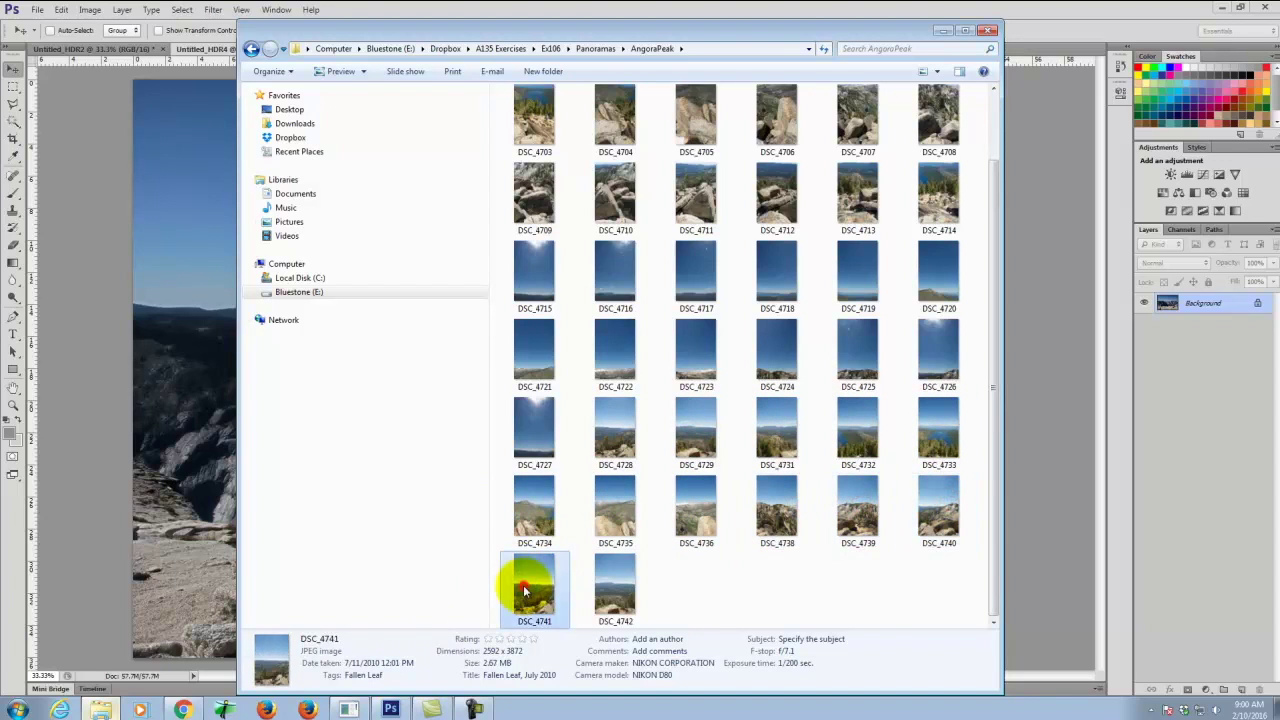
left_click(614, 598)
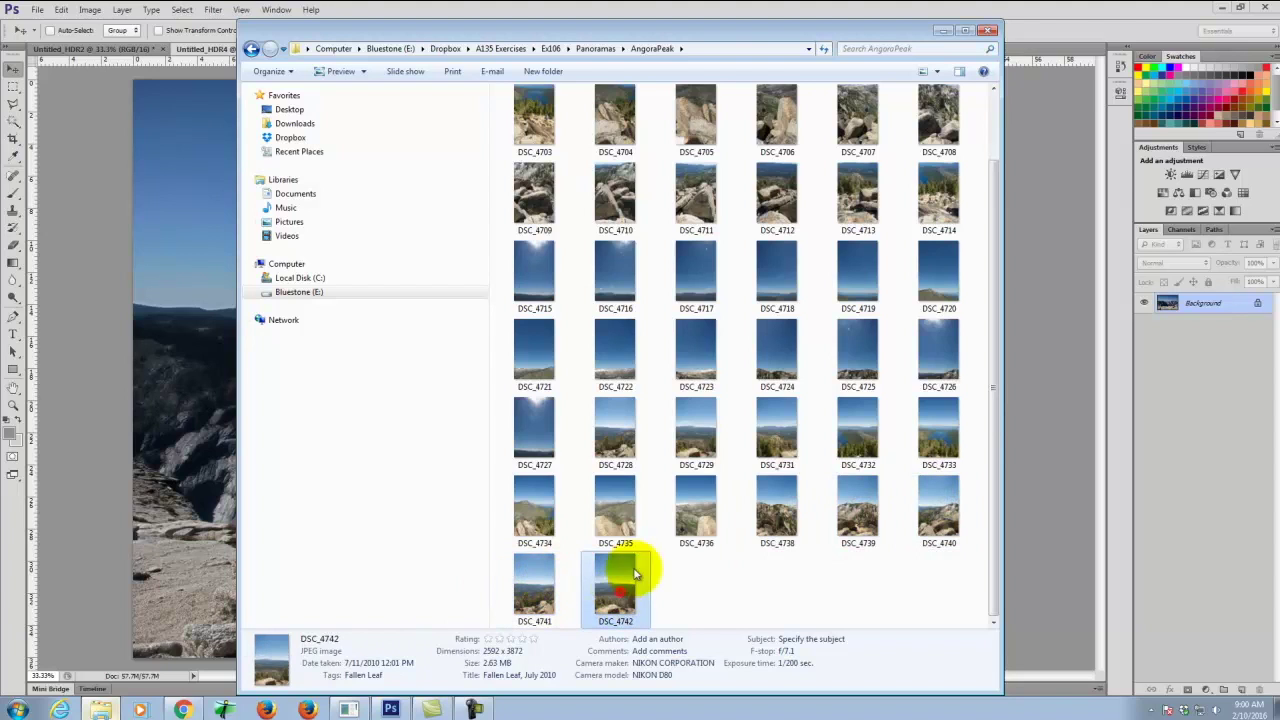
left_click(527, 595)
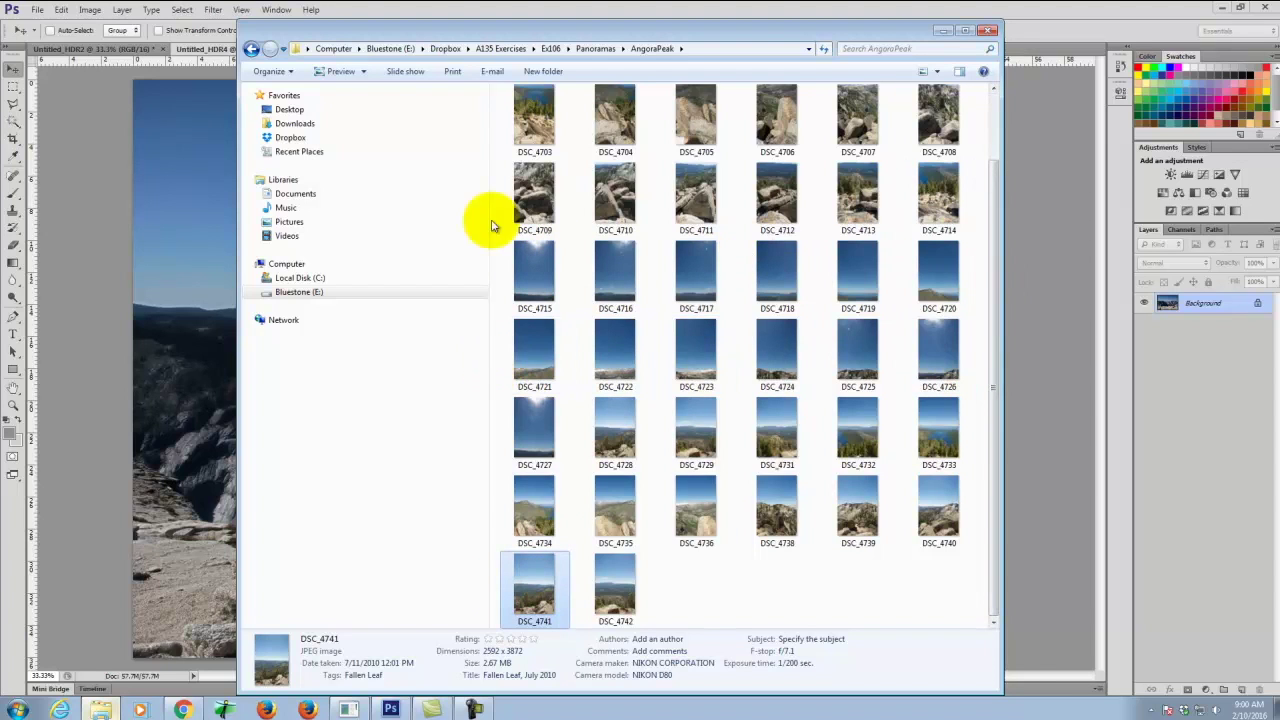
scroll(529, 114, "up", 2)
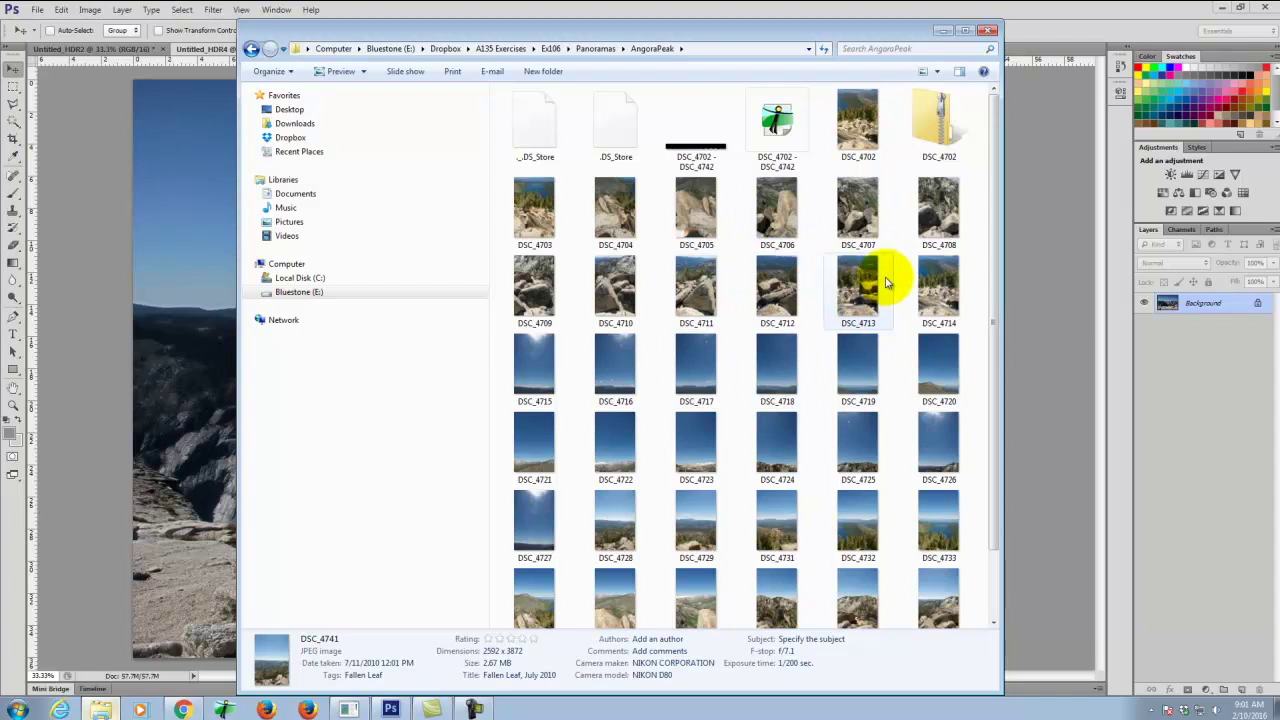
scroll(863, 240, "down", 2)
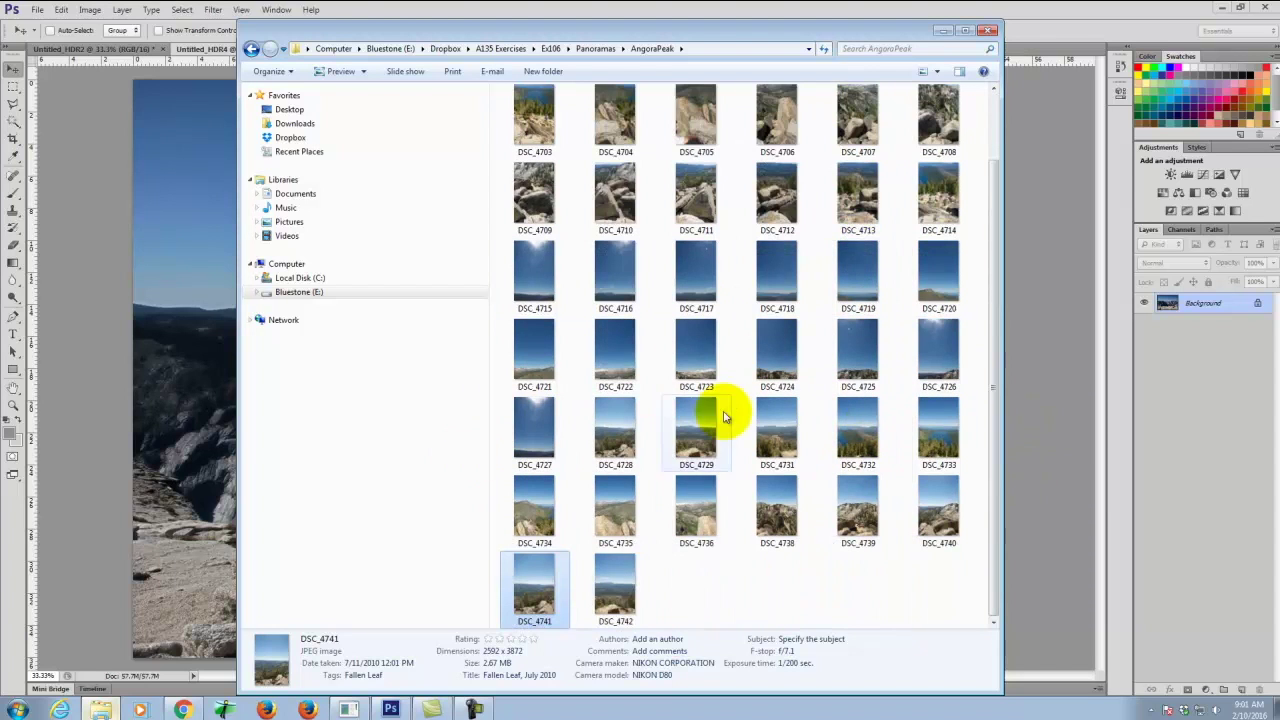
left_click(988, 30)
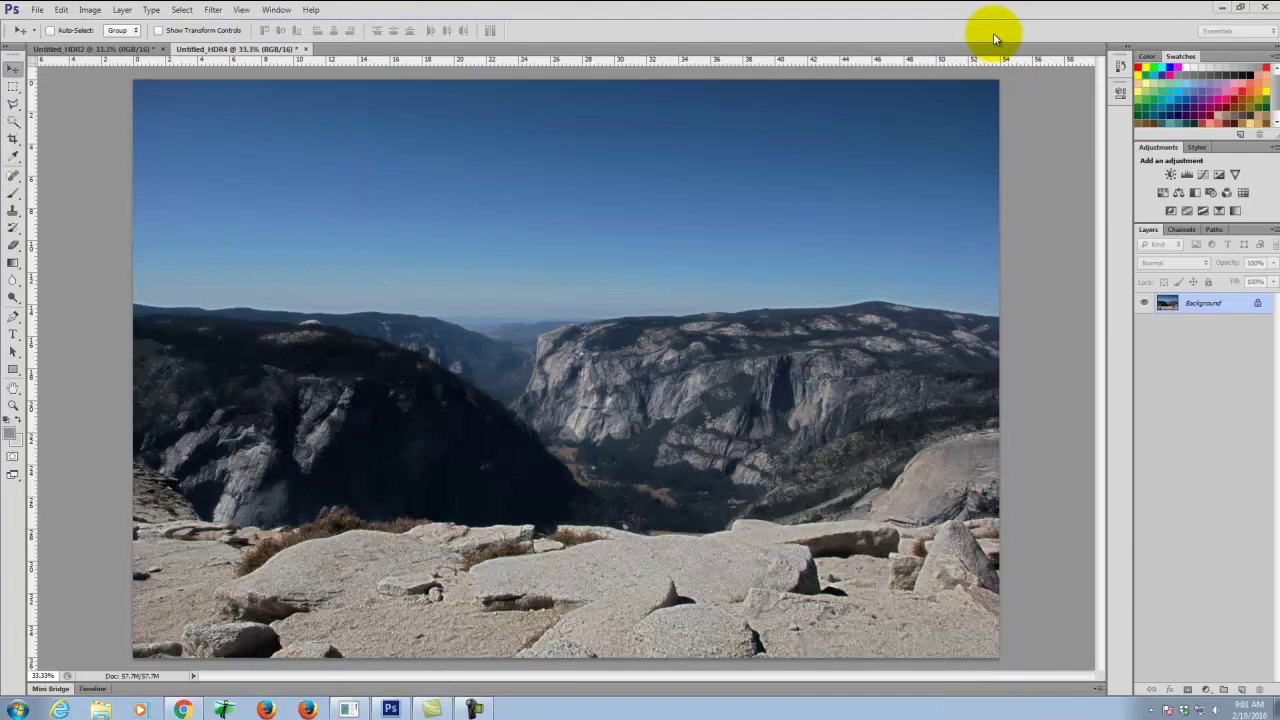
Start Photomerge in Photoshop and browse for source files in the AngoraPeak folder under Ex106's Panoramas.
left_click(41, 12)
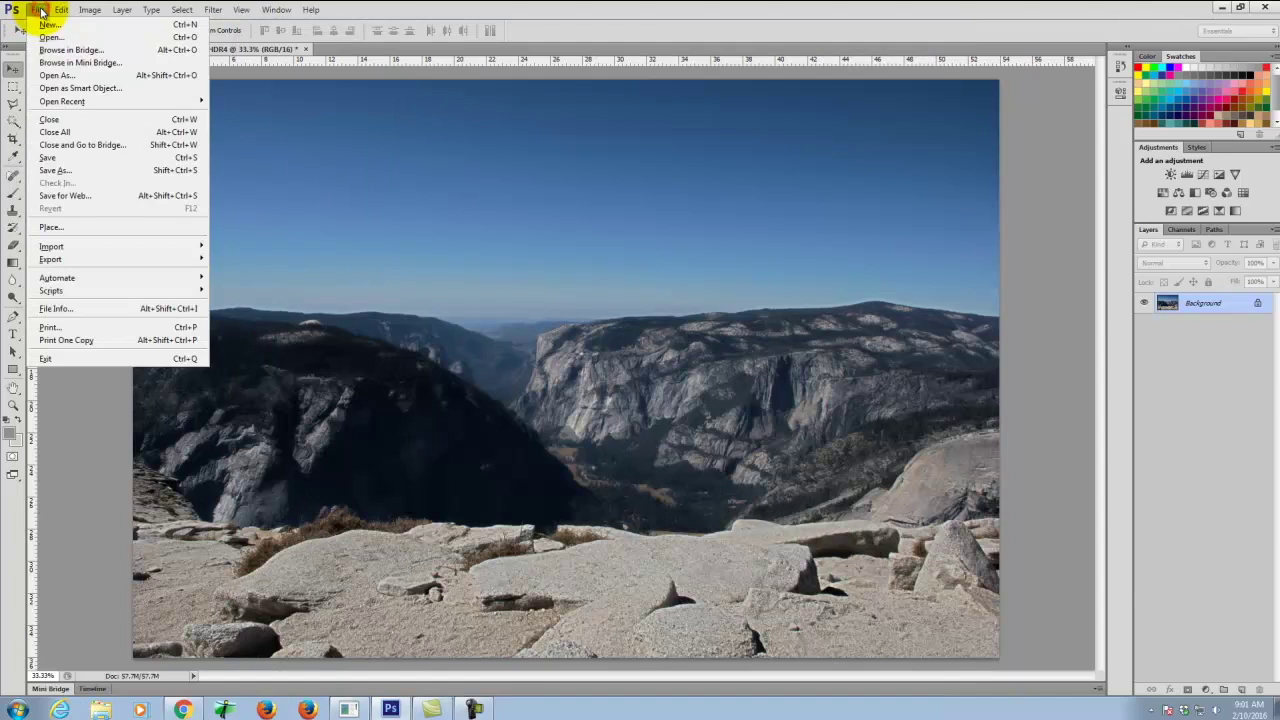
mouse_move(103, 280)
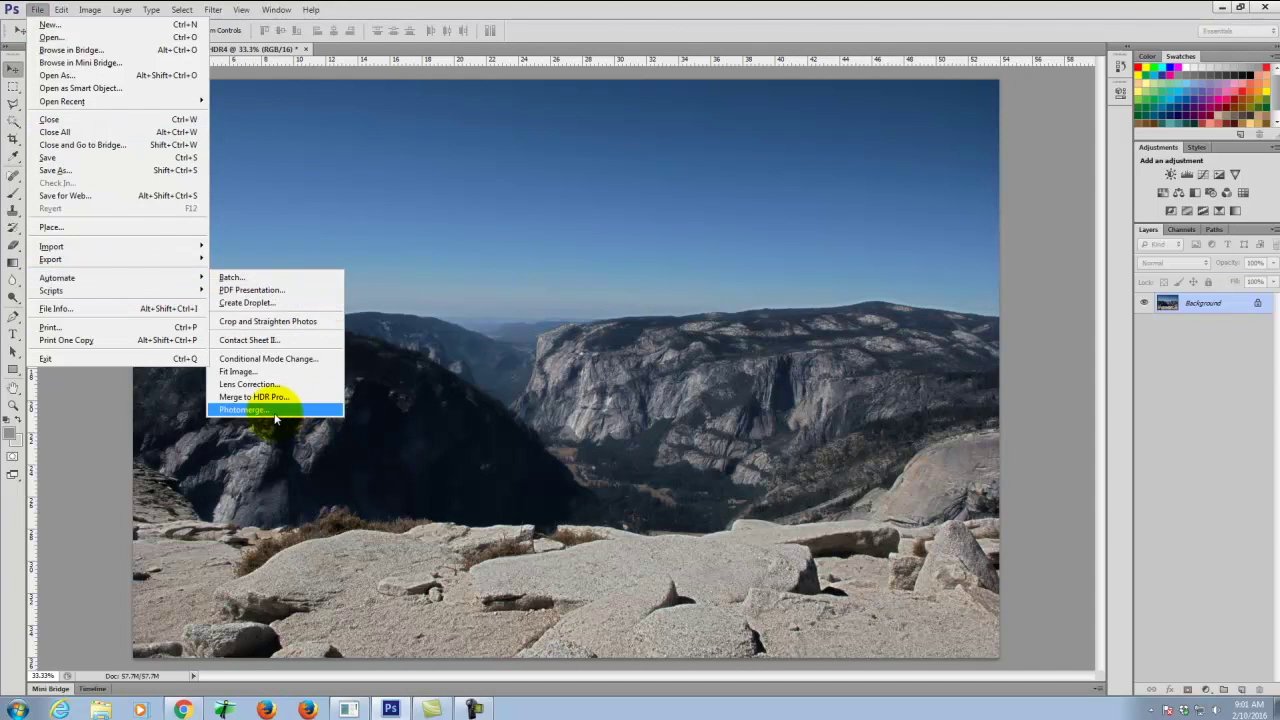
left_click(240, 410)
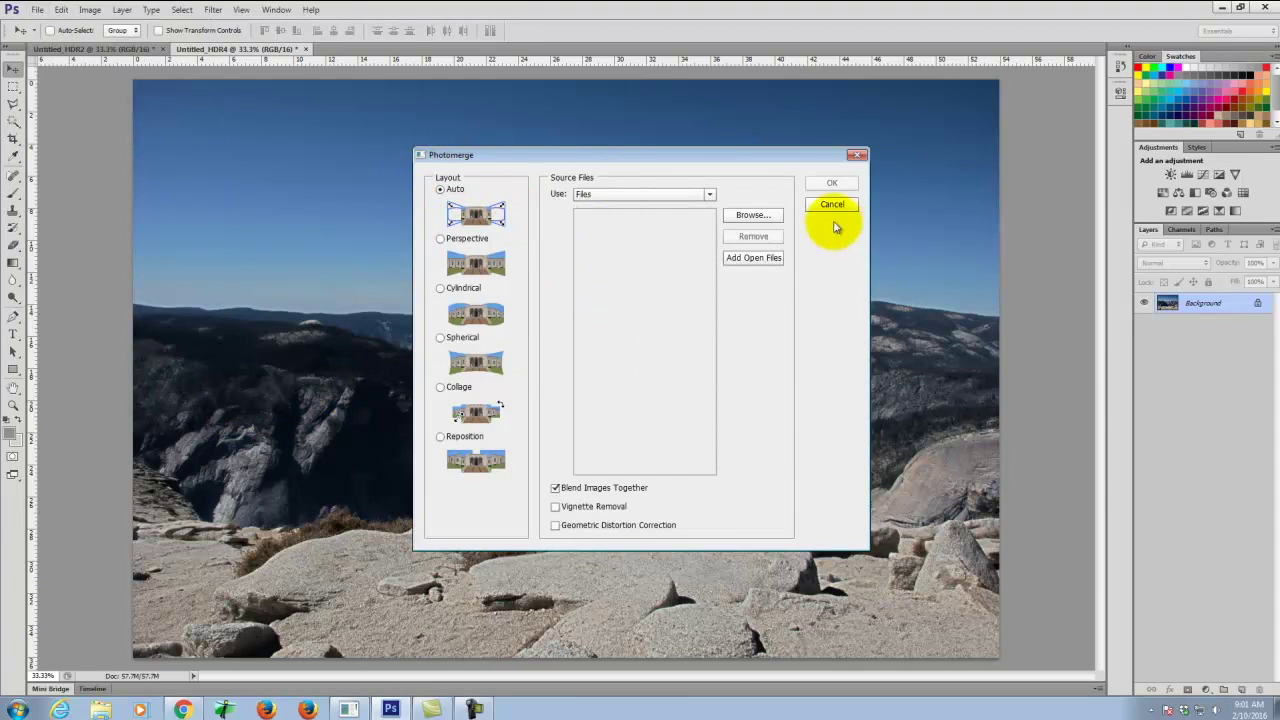
left_click(758, 216)
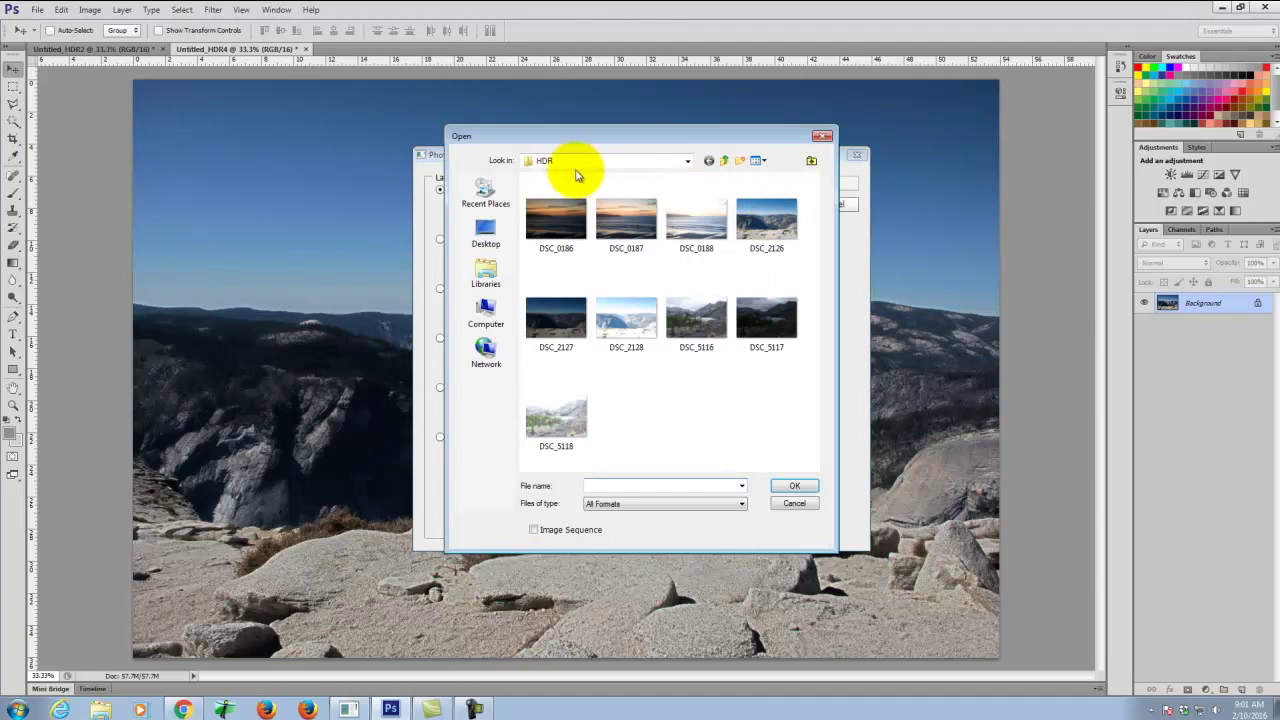
left_click(723, 160)
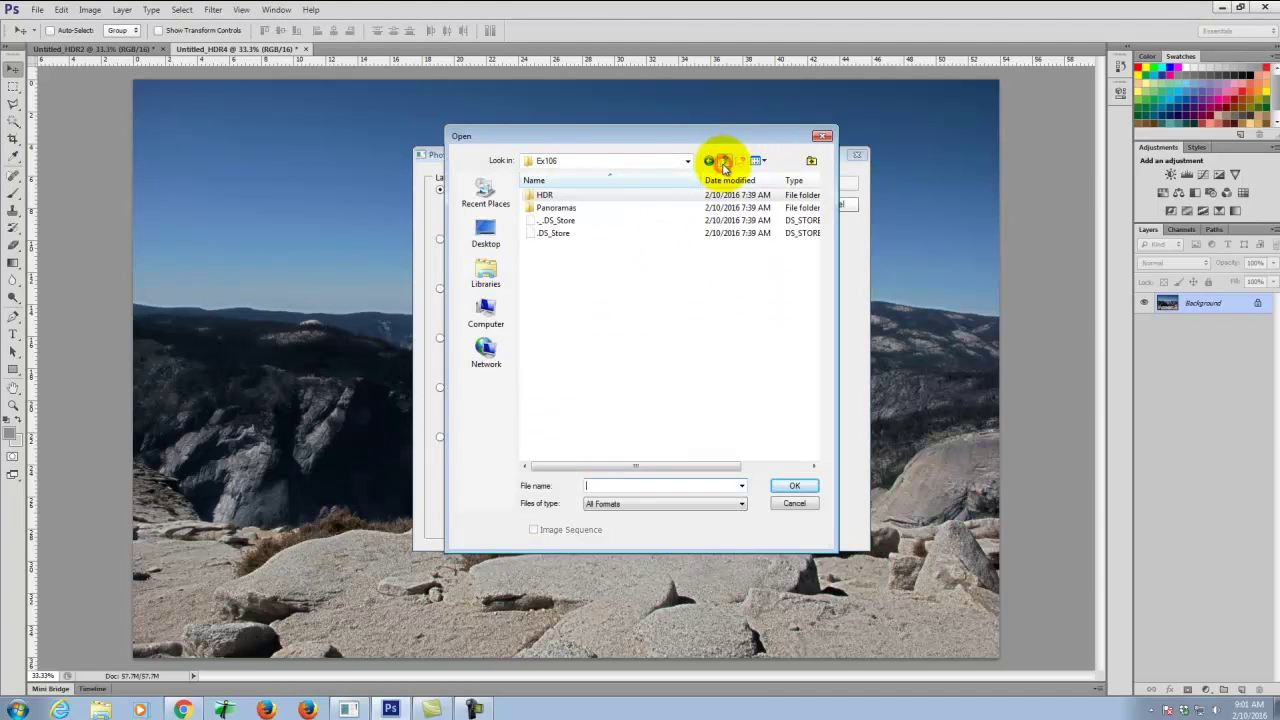
double_click(543, 208)
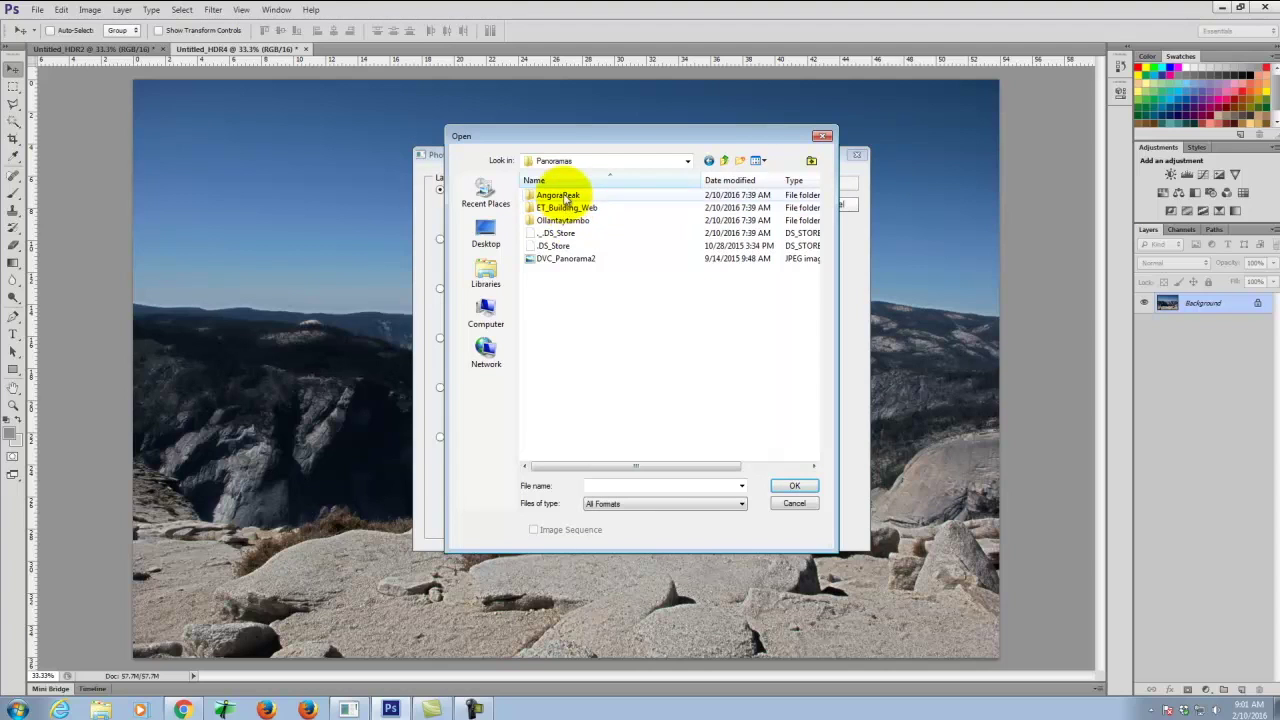
double_click(558, 195)
Select the horizon-row photos DSC_4729, DSC_4731, DSC_4732 and DSC_4733 in the AngoraPeak folder.
scroll(729, 315, "down", 10)
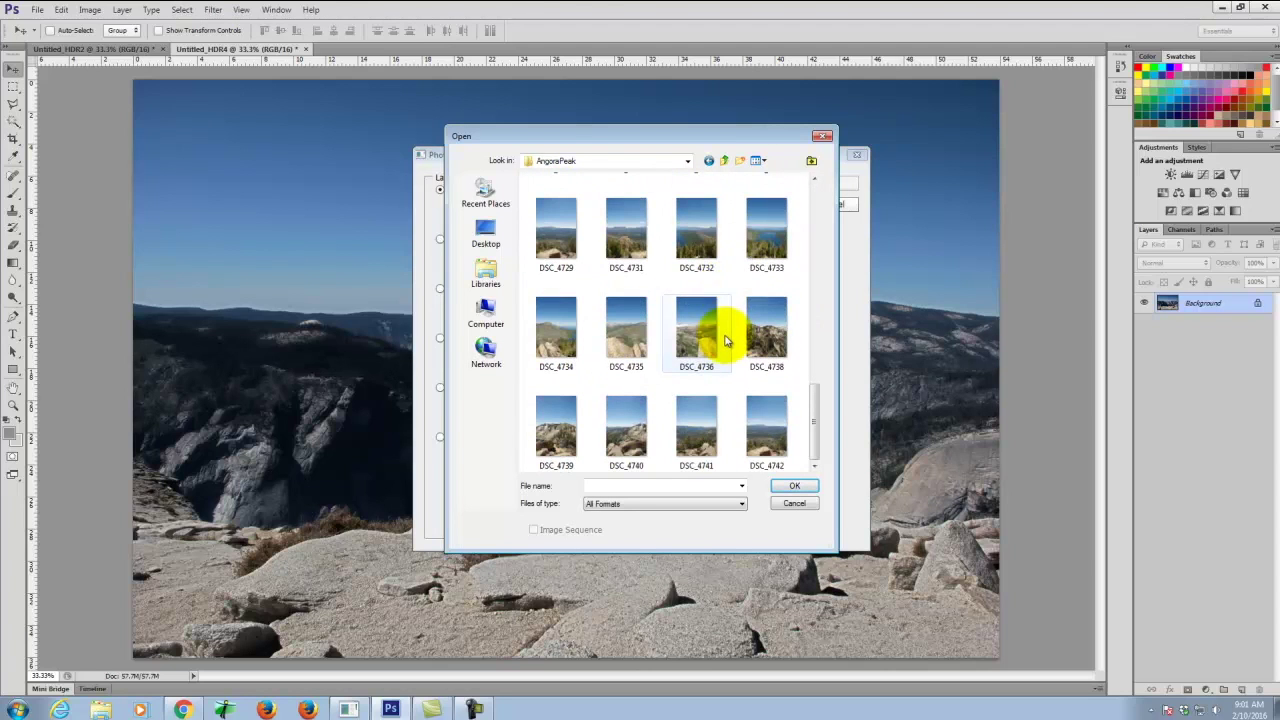
scroll(674, 334, "up", 5)
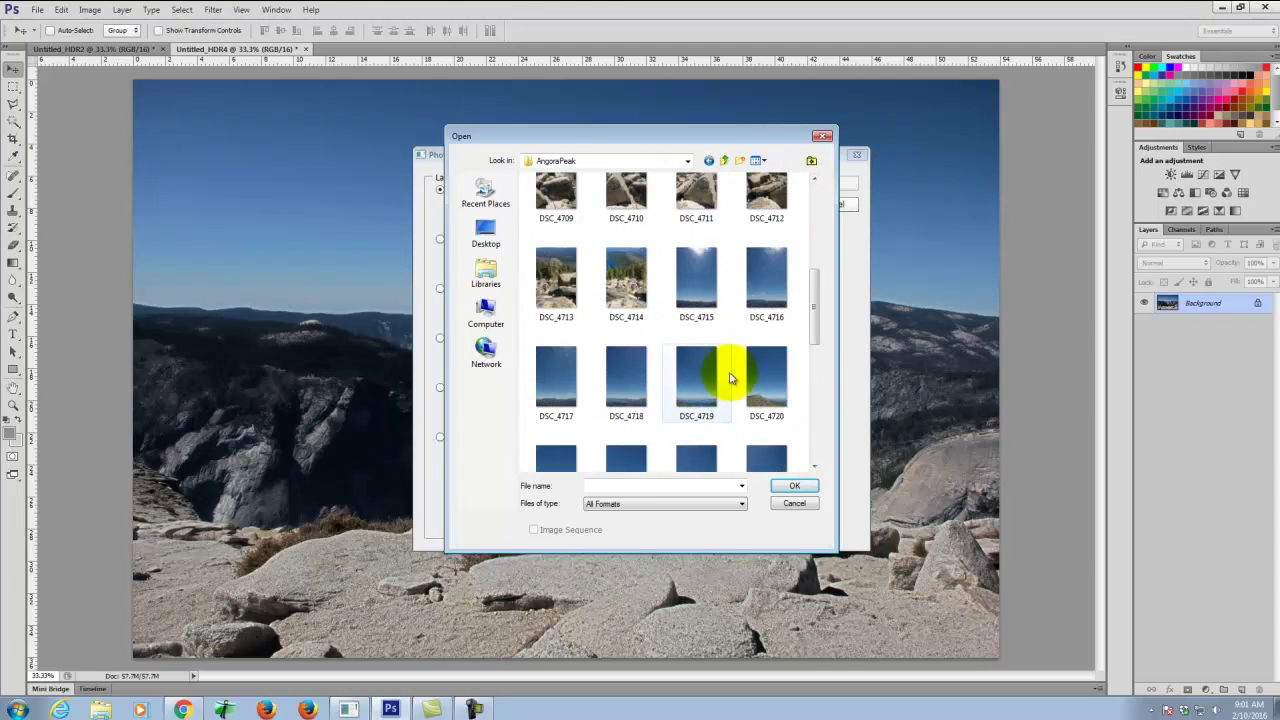
scroll(703, 380, "up", 4)
scroll(710, 380, "down", 5)
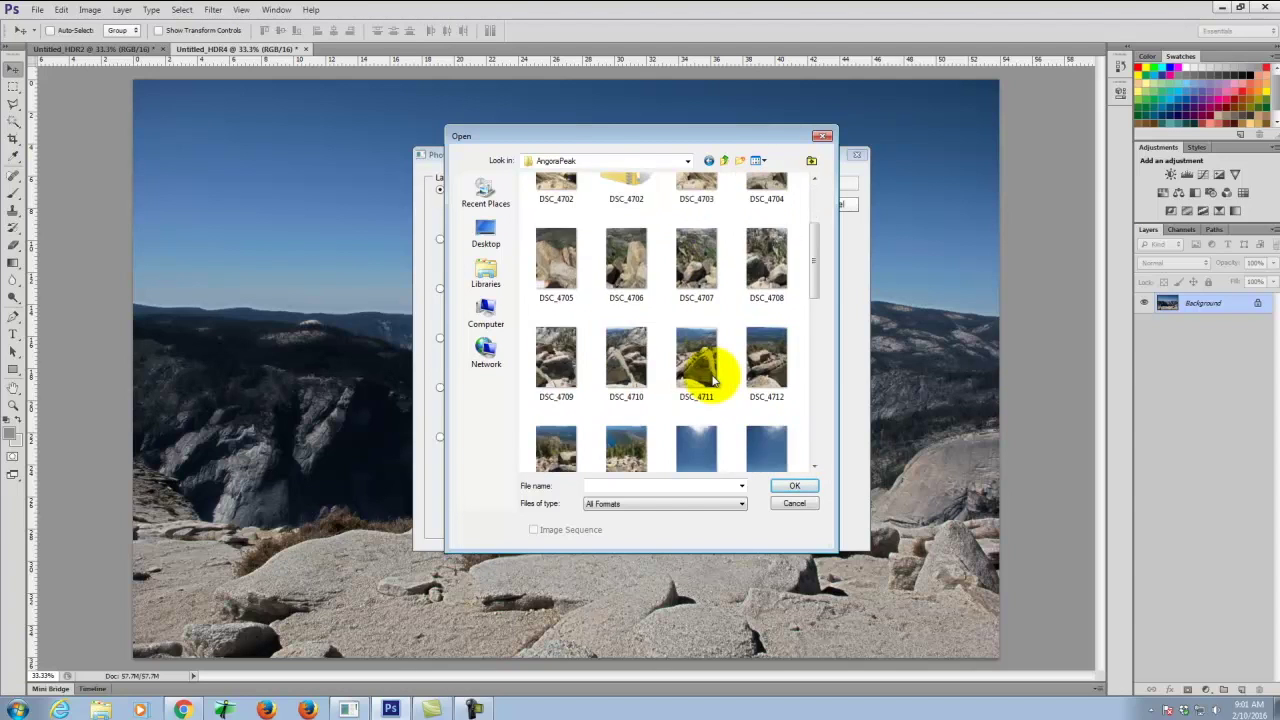
scroll(713, 380, "down", 4)
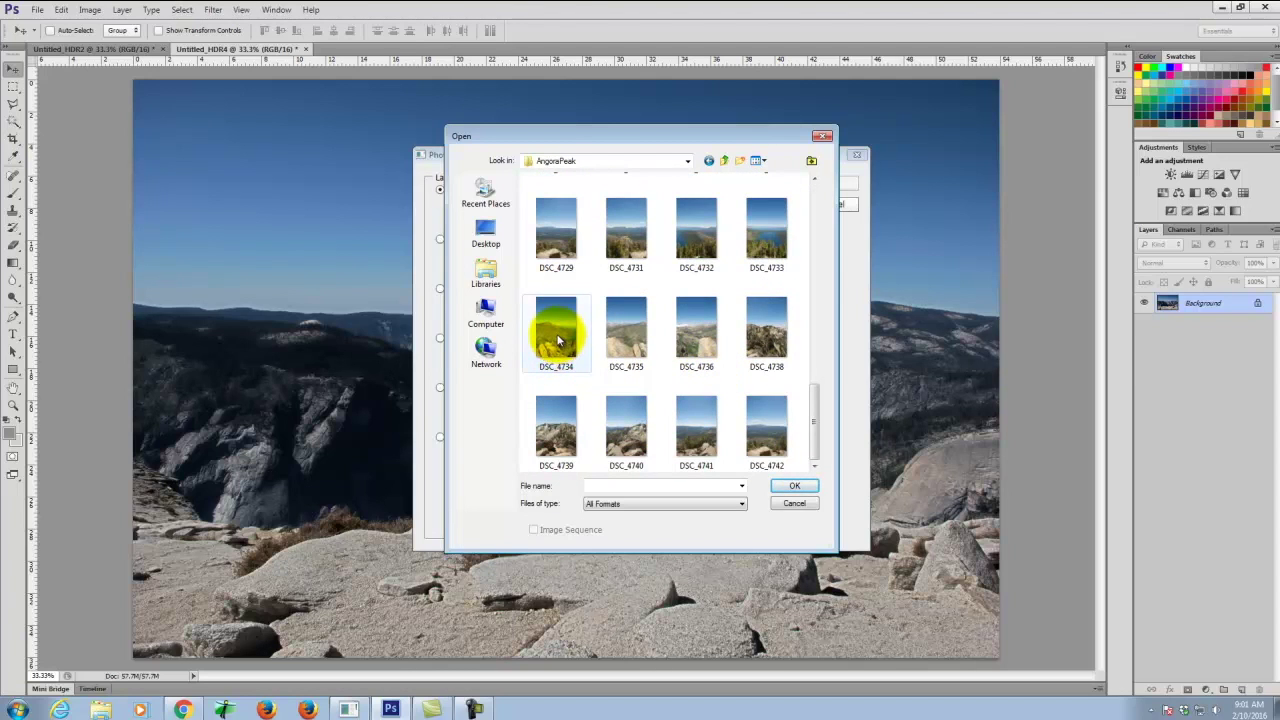
left_click(553, 238)
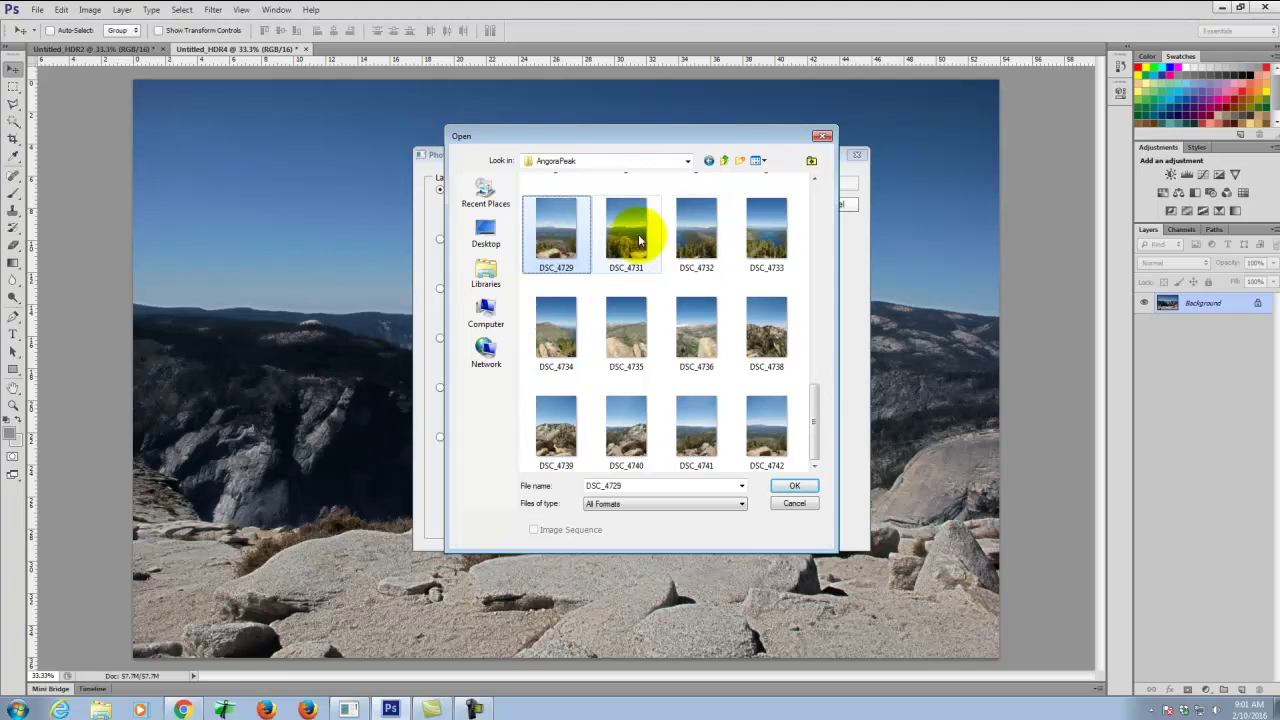
left_click(640, 240, "ctrl")
left_click(702, 232, "ctrl")
left_click(752, 234, "ctrl")
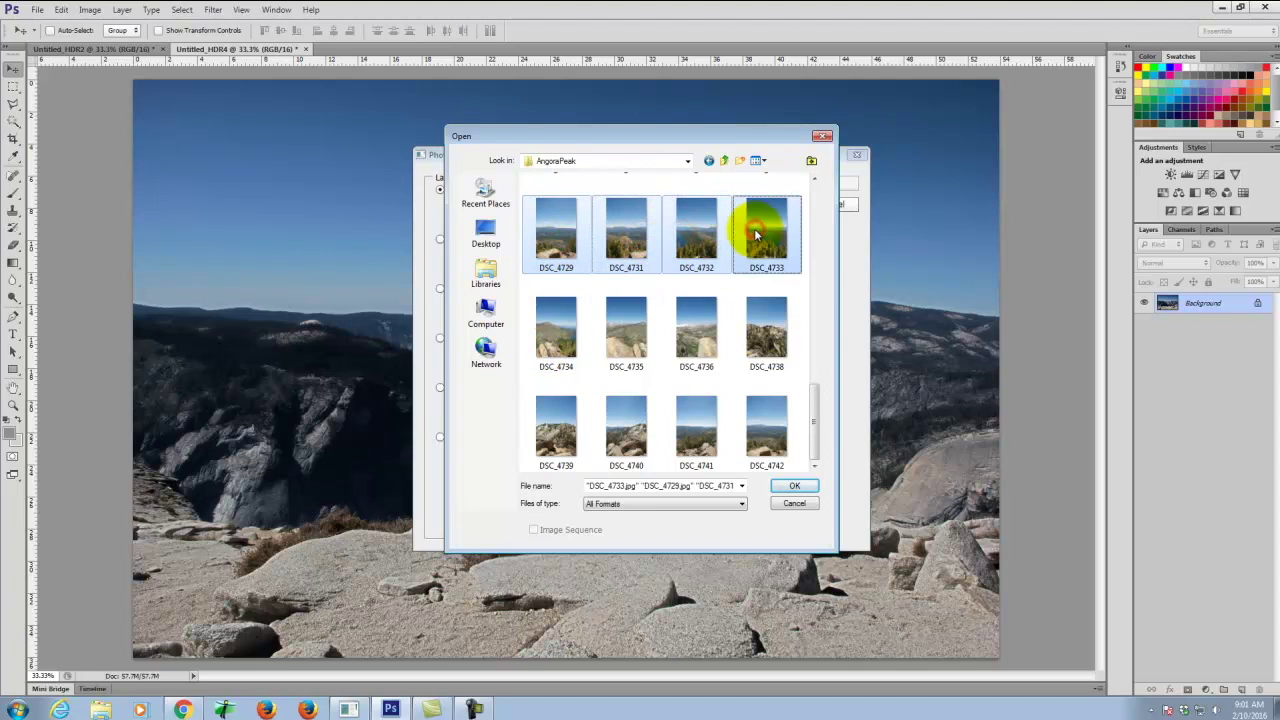
Add the sky-row photos DSC_4715, DSC_4716, DSC_4717 and DSC_4718 to the file selection.
scroll(737, 289, "up", 5)
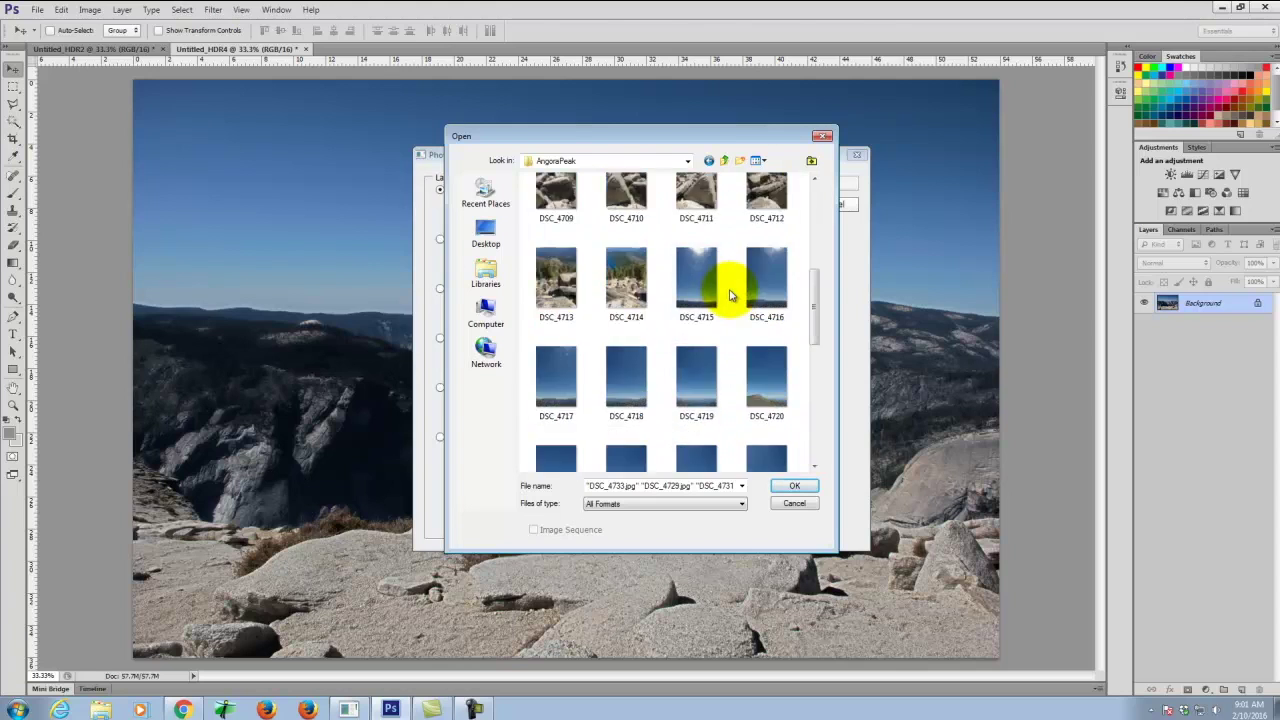
left_click(688, 272, "ctrl")
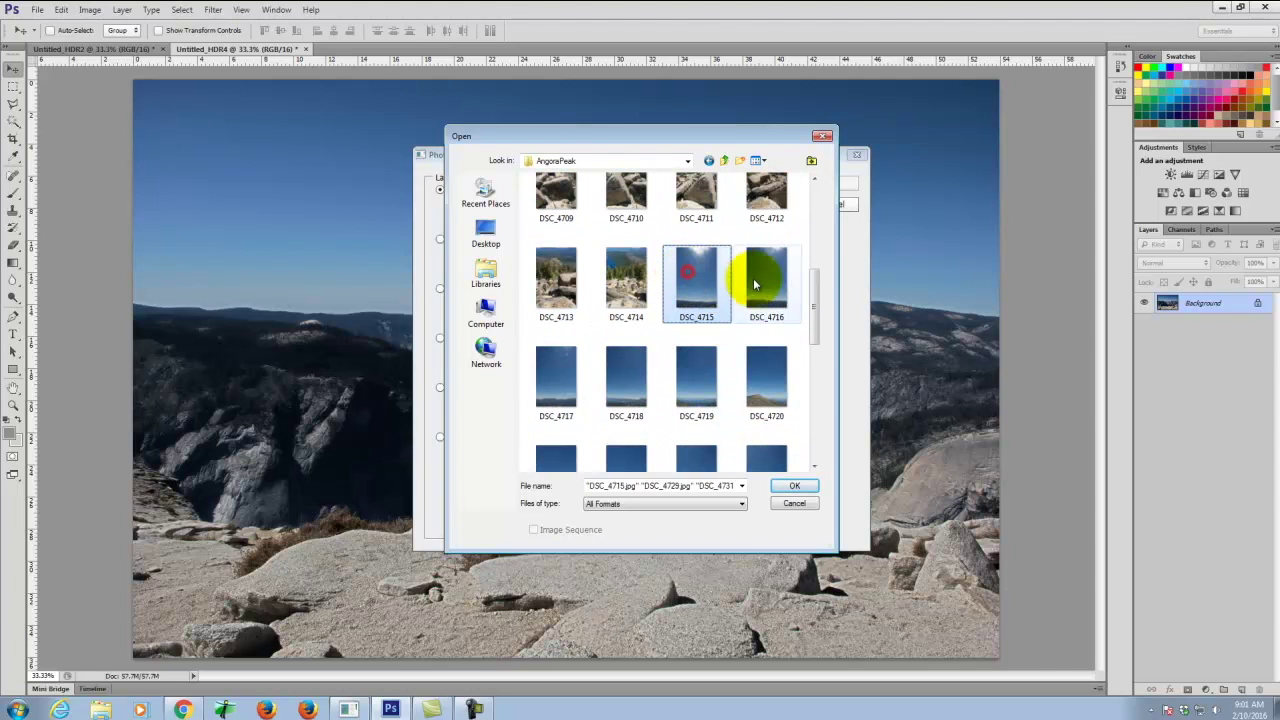
left_click(560, 368, "ctrl")
left_click(617, 362, "ctrl")
Add the foreground-row photos DSC_4703, DSC_4704, DSC_4705 and DSC_4706 to the file selection.
scroll(628, 340, "up", 2)
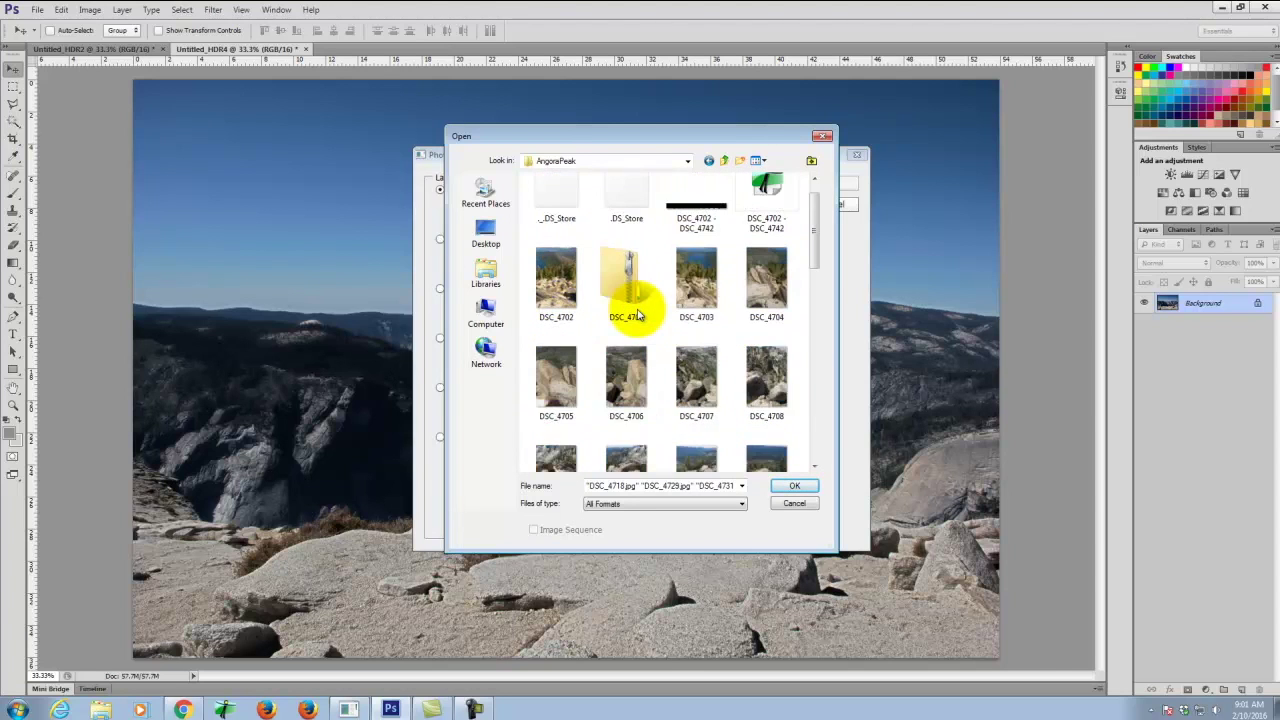
scroll(640, 316, "up", 1)
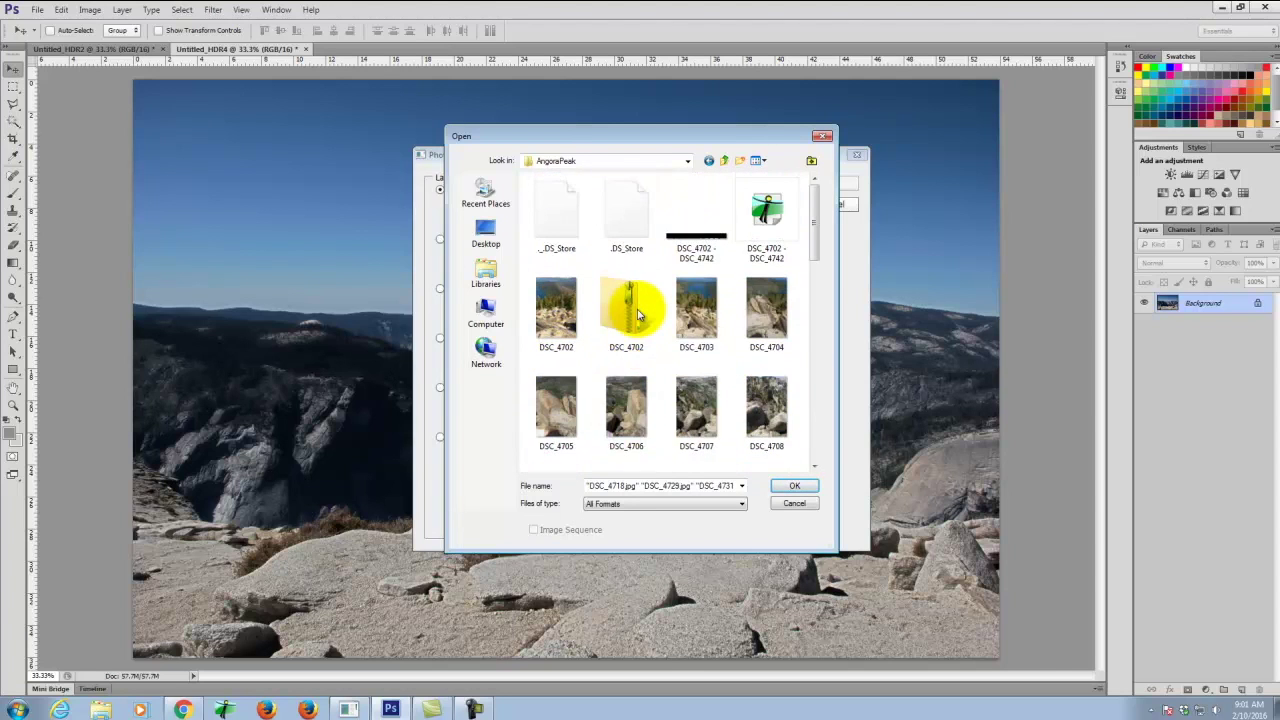
left_click(696, 322, "ctrl")
left_click(742, 316, "ctrl")
left_click(560, 412, "ctrl")
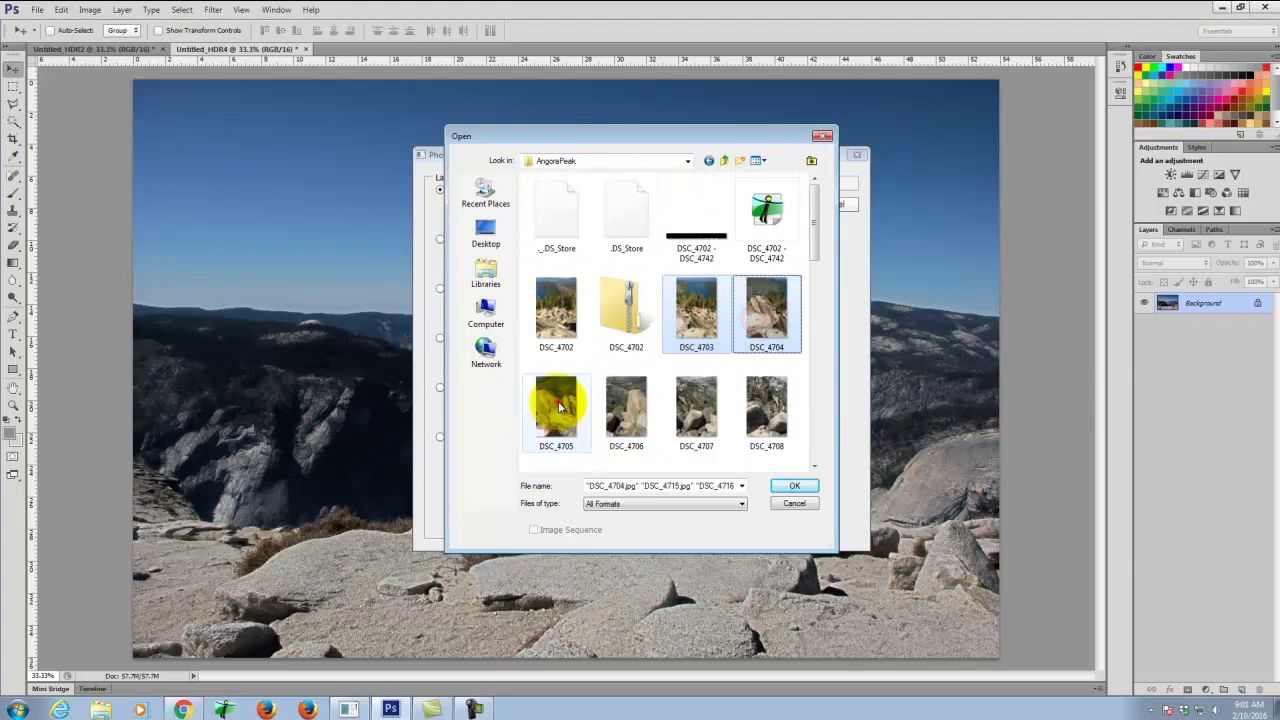
left_click(632, 412, "ctrl")
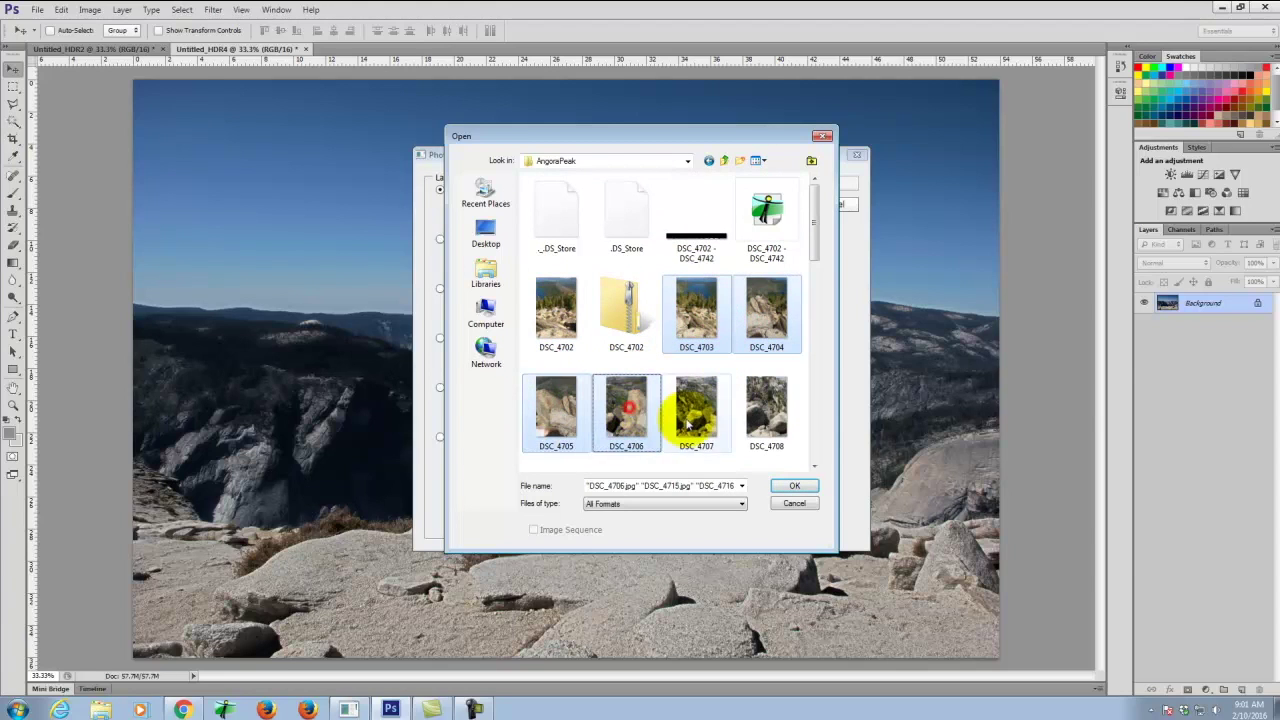
Load the selected photos as Photomerge source files and create the panorama with Auto layout and Blend Images Together.
left_click(790, 486)
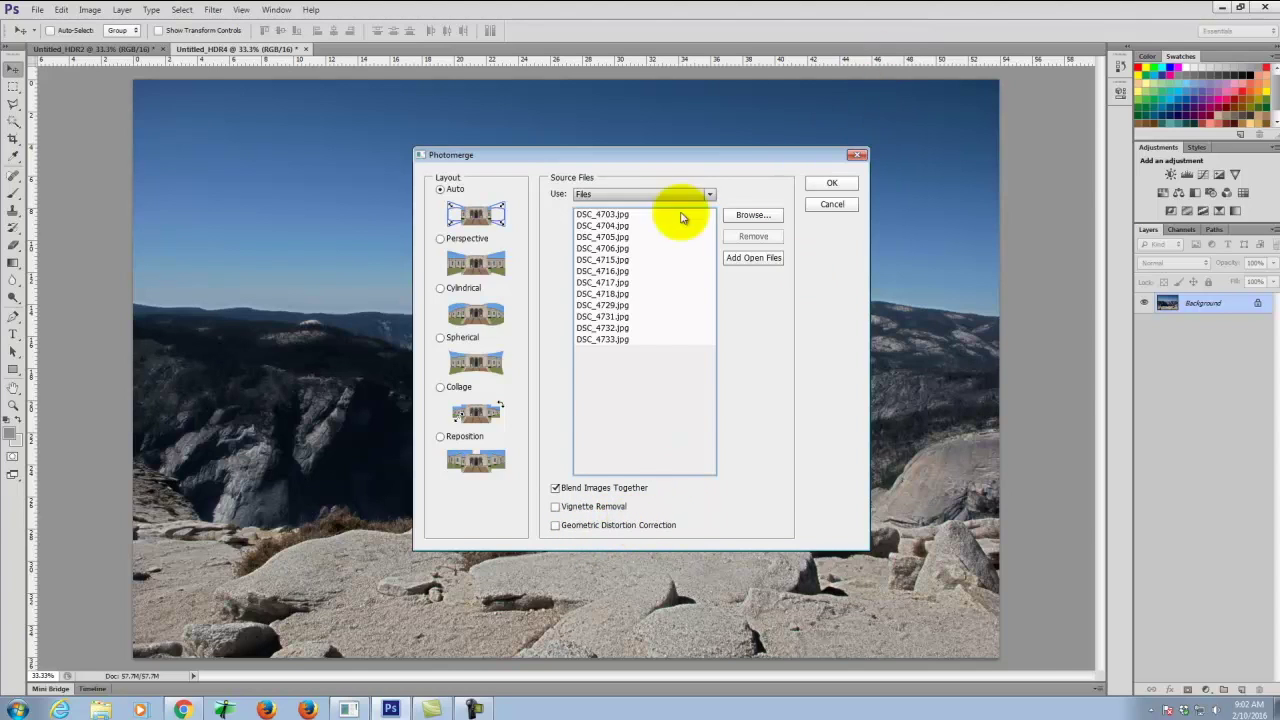
left_click(849, 186)
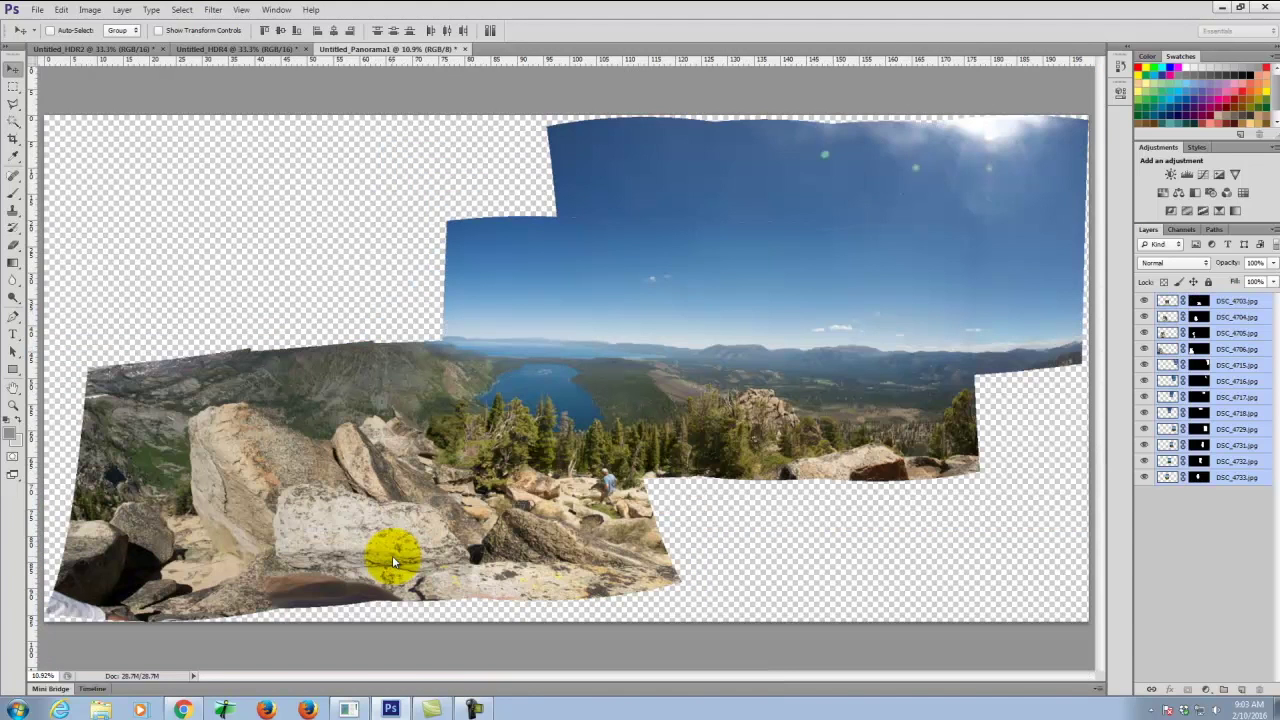
left_click(510, 266)
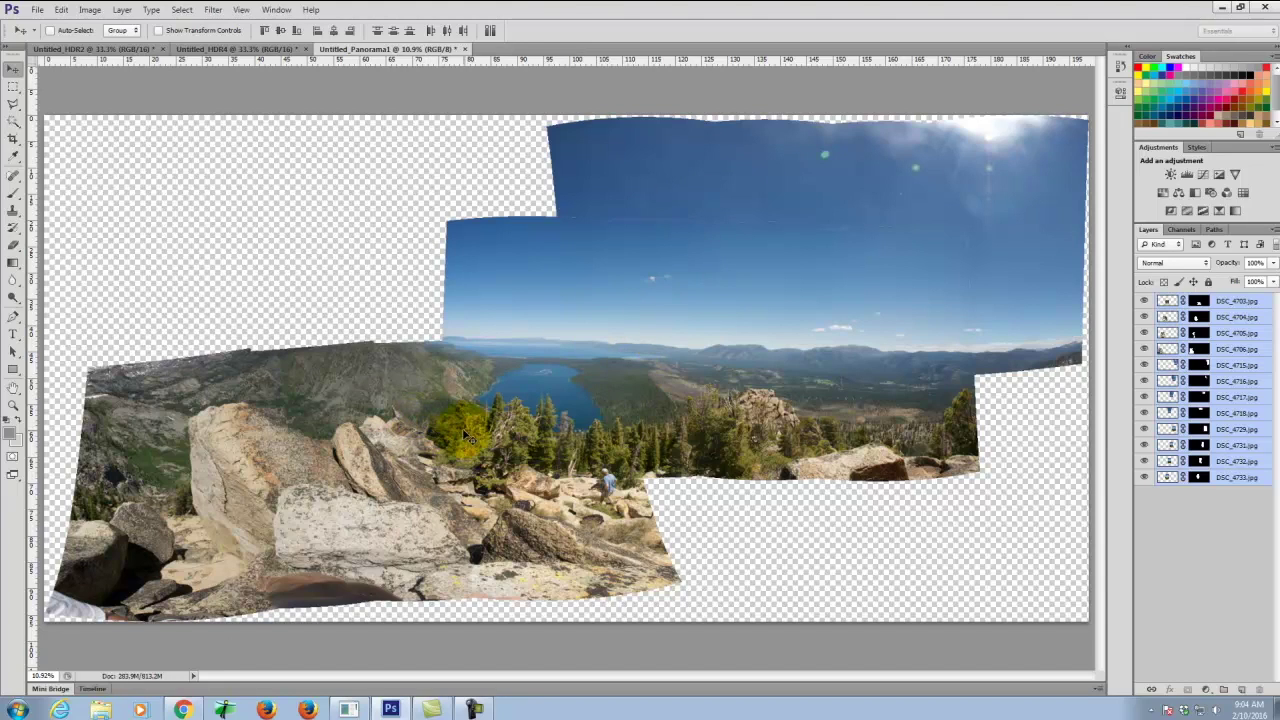
Examine the stitched panorama up close around the lake, trees and foreground rocks.
key("ctrl+equal")
key("ctrl+equal")
key("ctrl+equal")
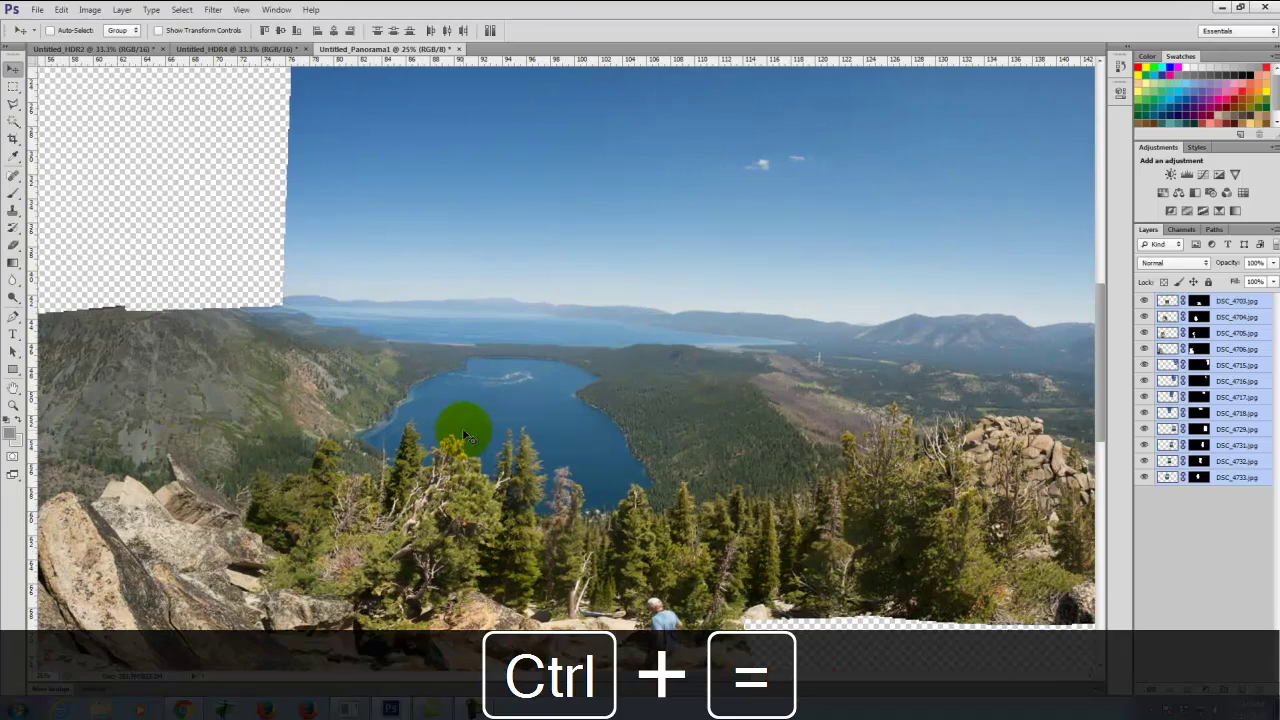
scroll(486, 177, "down", 5)
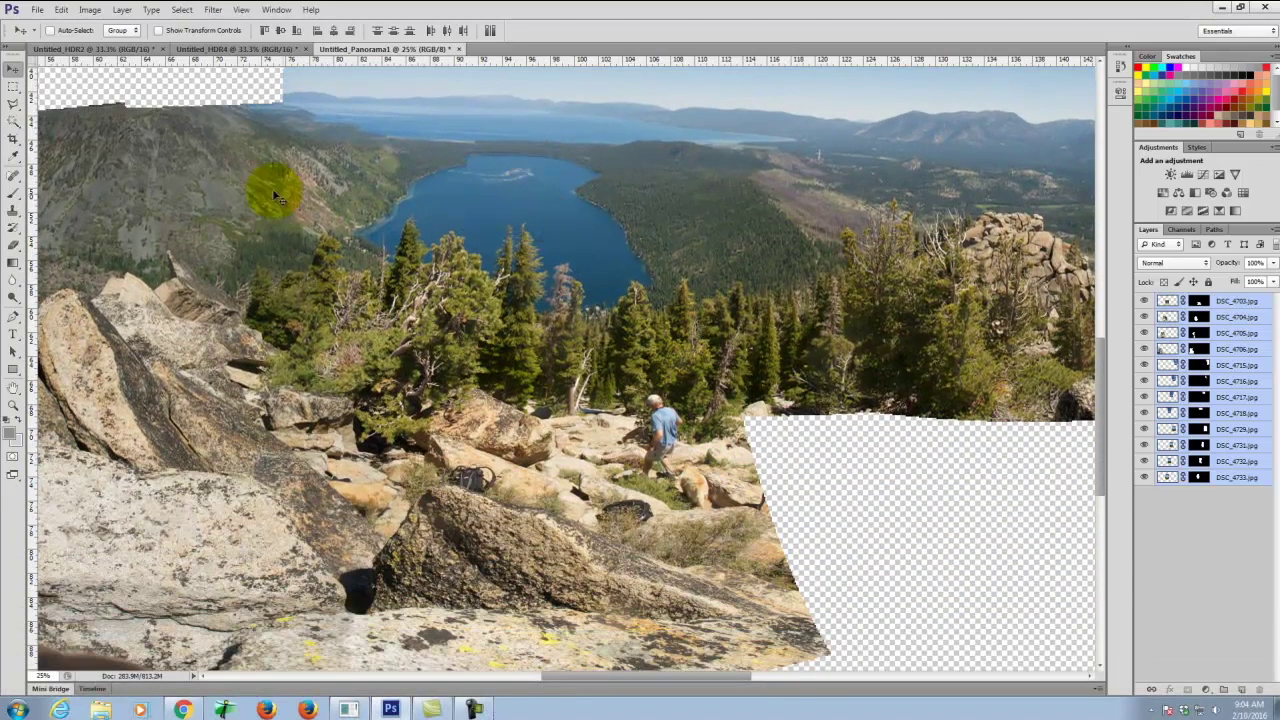
scroll(664, 440, "up", 2)
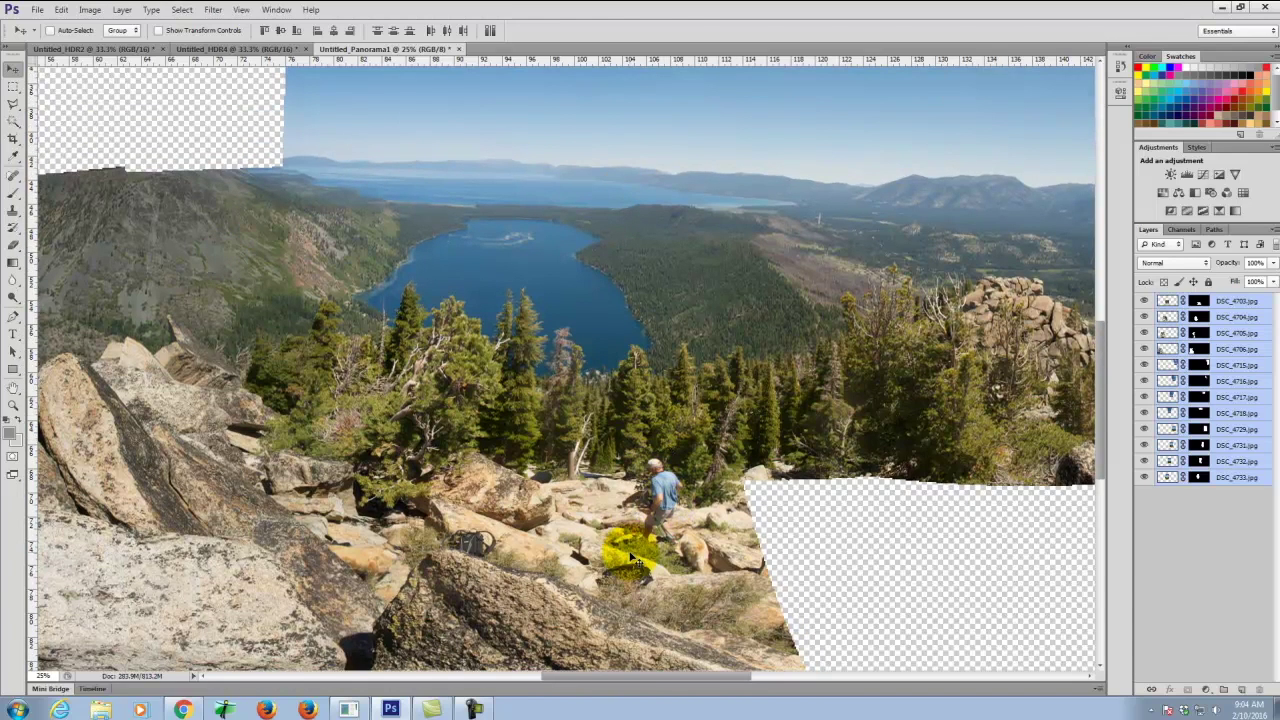
scroll(630, 558, "up", 2)
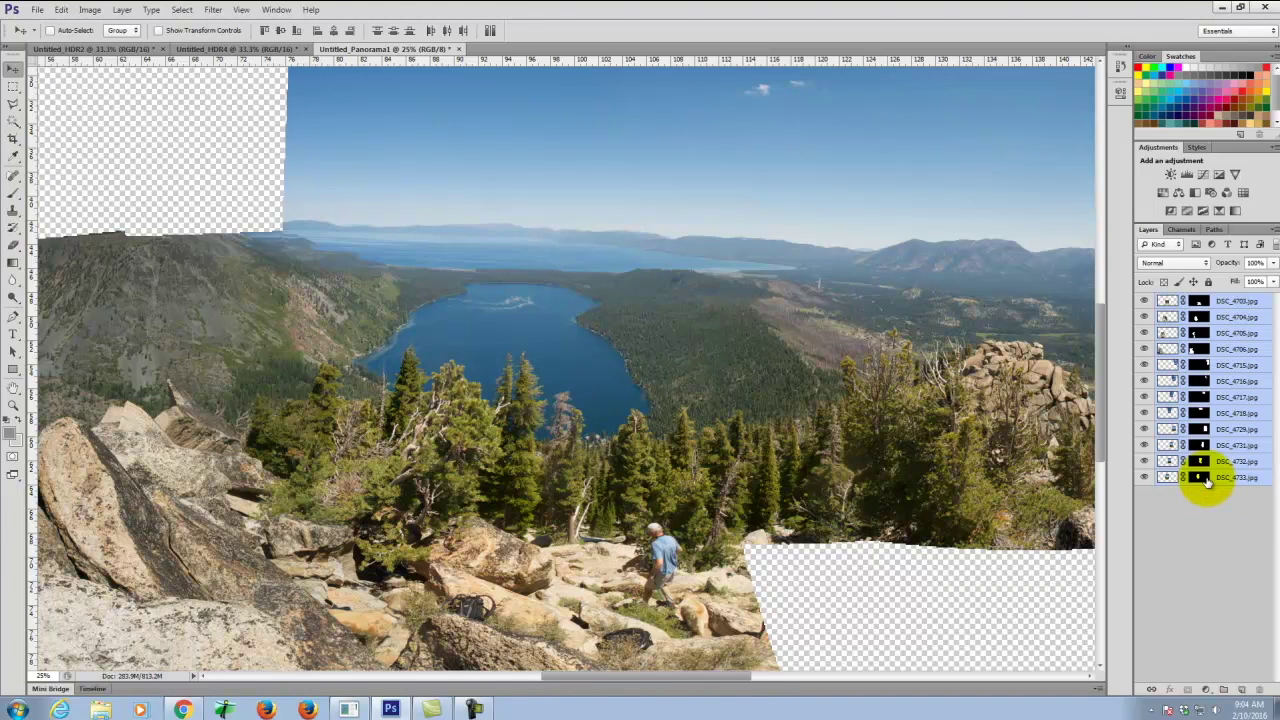
Hide every layer except DSC_4733.jpg and disable that layer's mask to reveal the full photo.
left_click(1144, 477, "alt")
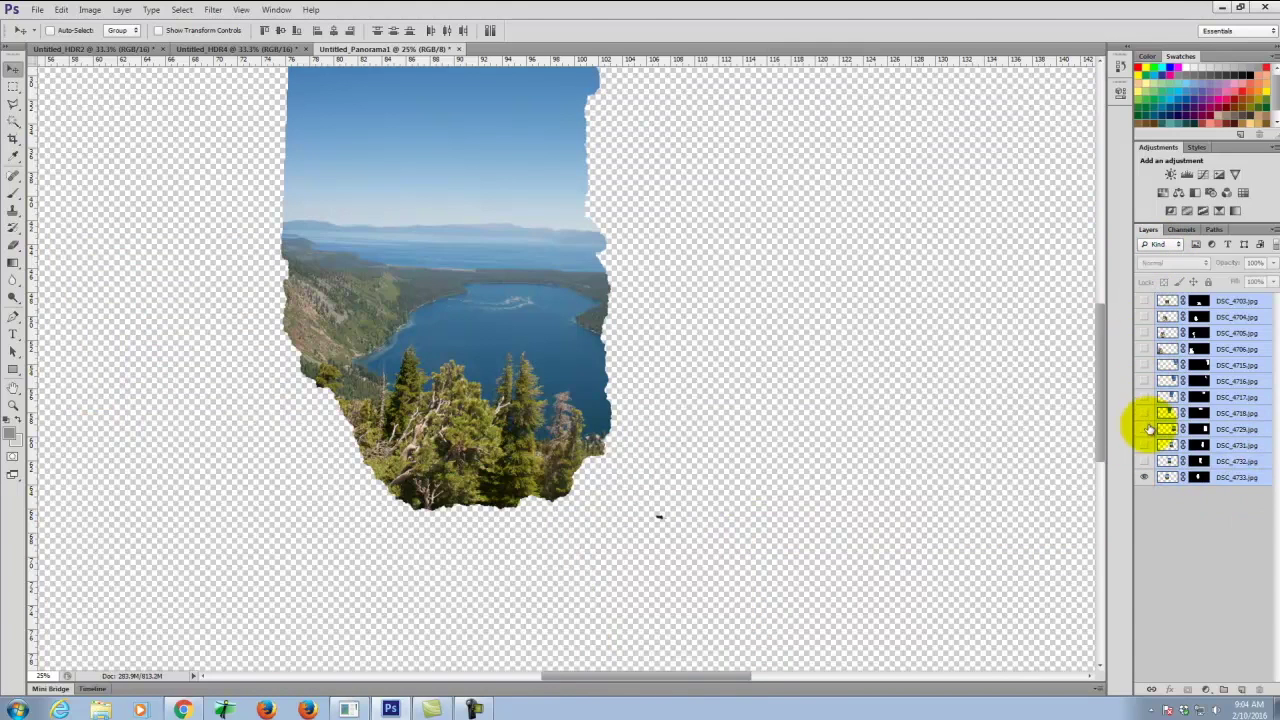
scroll(975, 460, "up", 1)
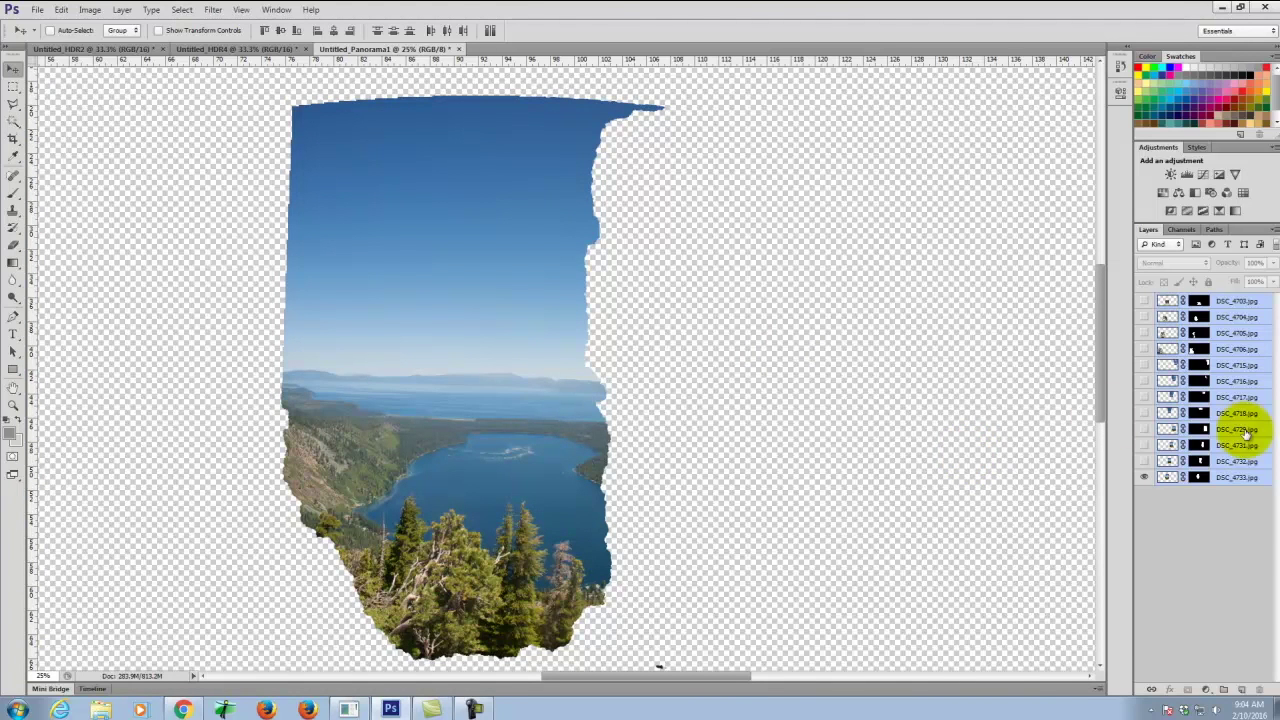
left_click(1200, 478)
right_click(1202, 480)
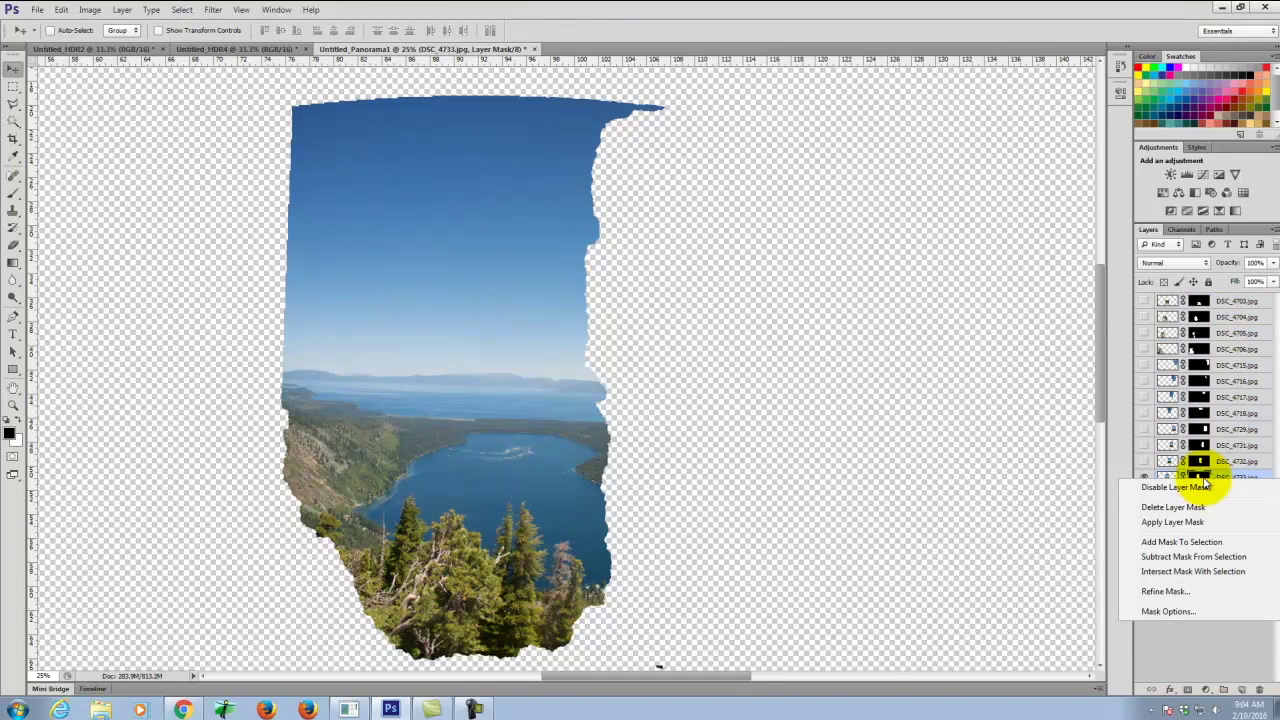
left_click(1175, 487)
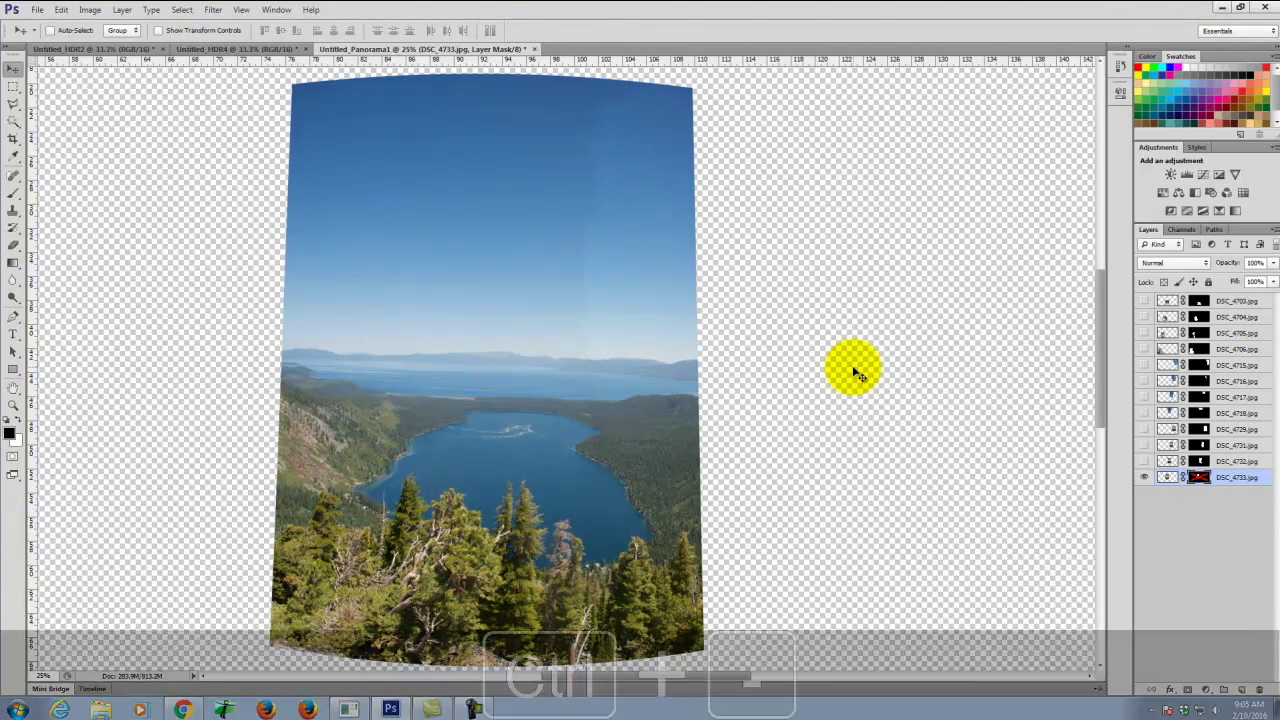
key("ctrl+minus")
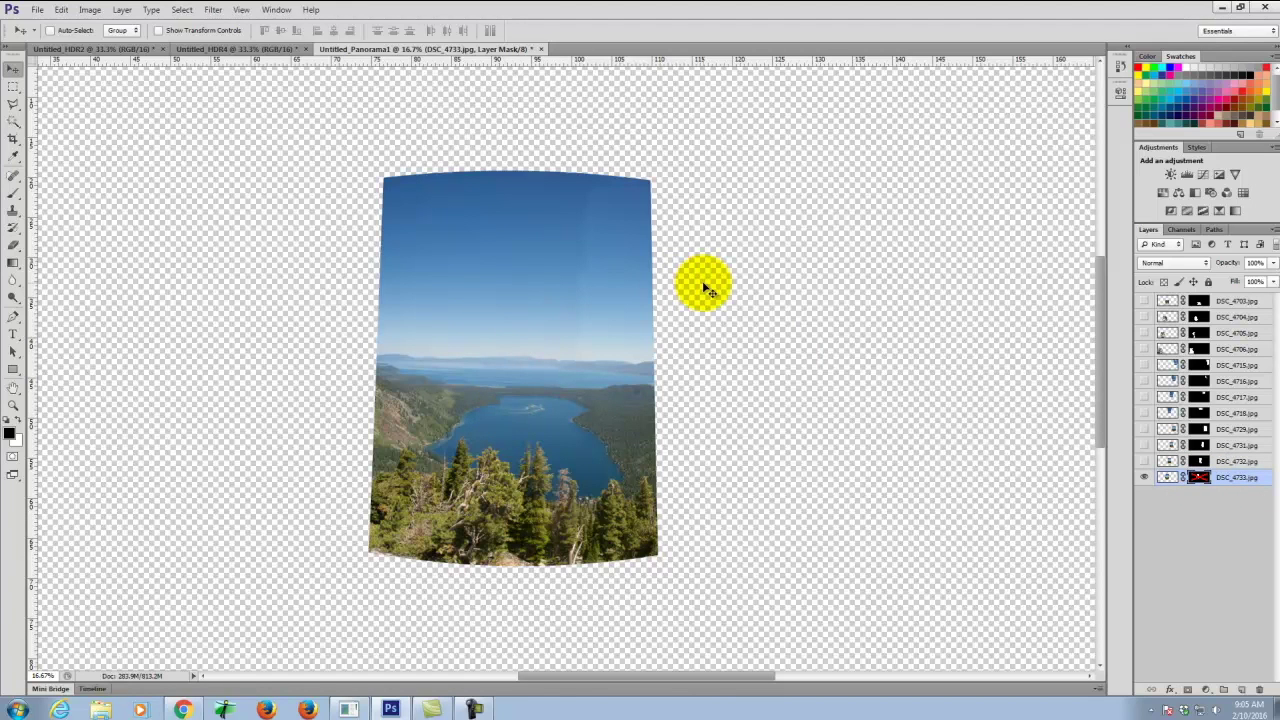
Re-enable the layer mask on DSC_4733.jpg and show the DSC_4732.jpg layer as well.
right_click(1198, 481)
left_click(1200, 487)
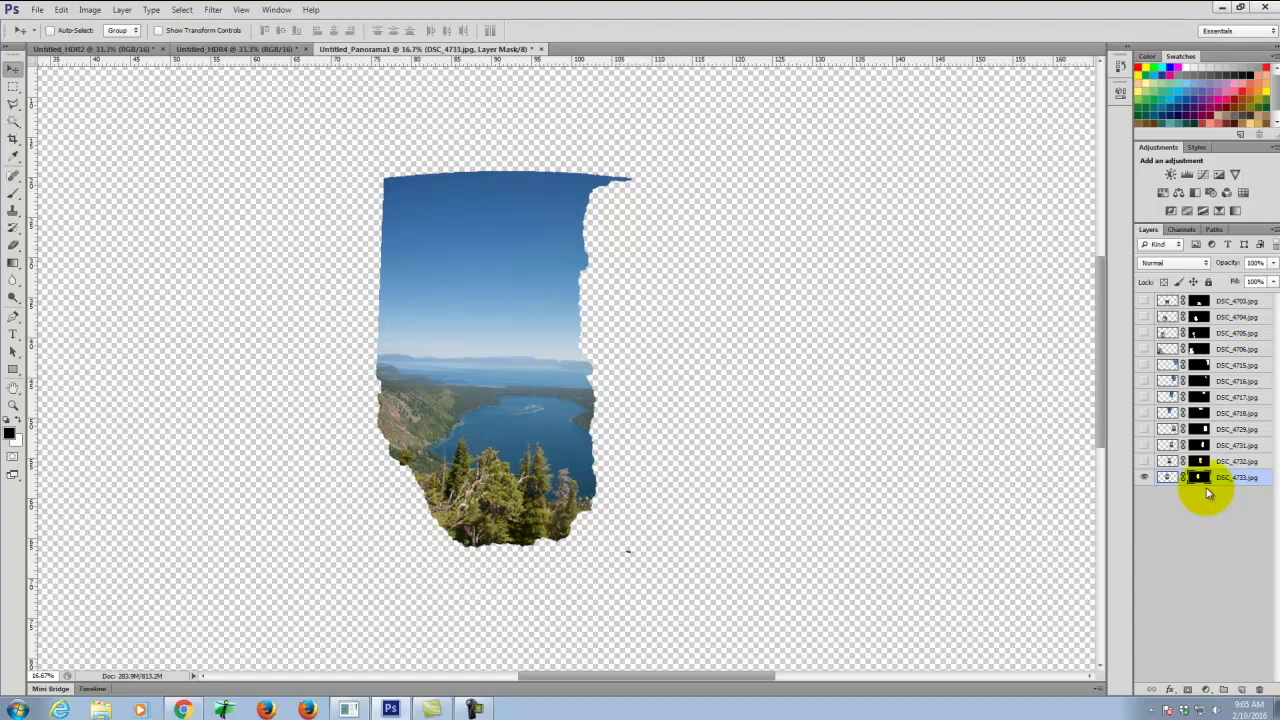
left_click(1145, 462)
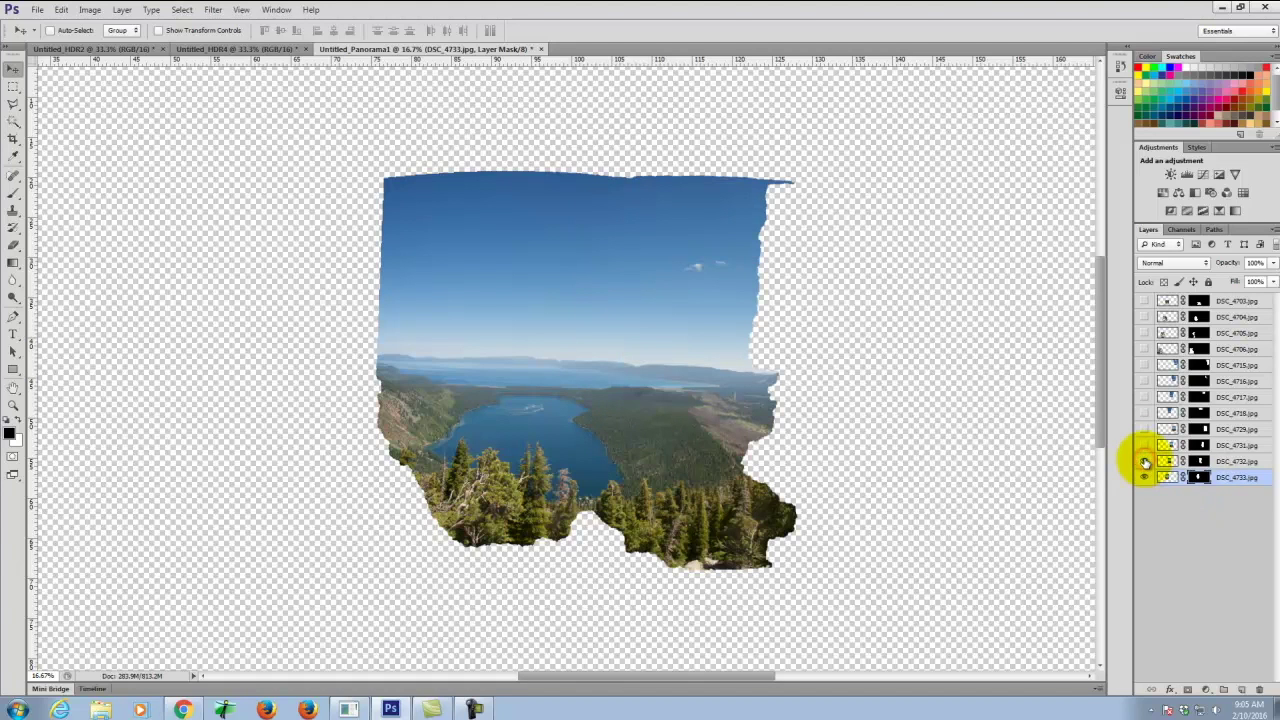
Disable the layer masks on DSC_4732.jpg and DSC_4733.jpg to reveal how the full photos overlap.
left_click(1199, 461)
right_click(1199, 461)
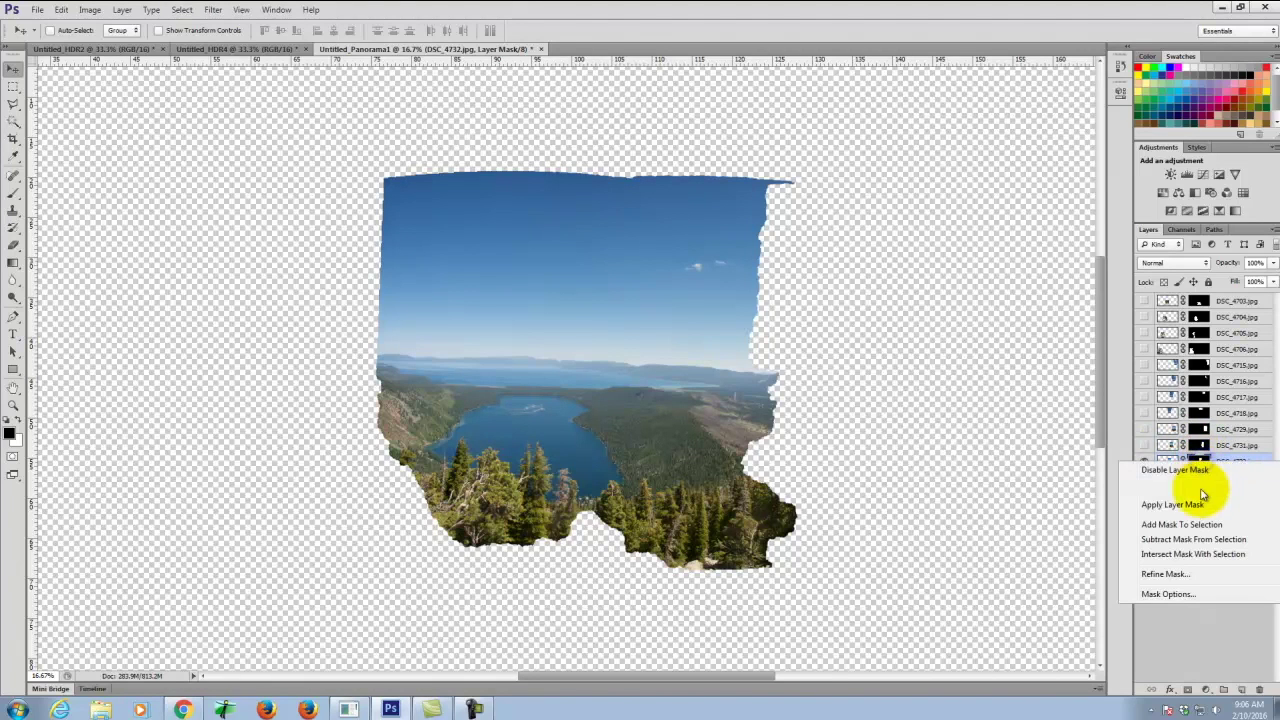
left_click(1200, 466)
left_click(1204, 479)
right_click(1204, 481)
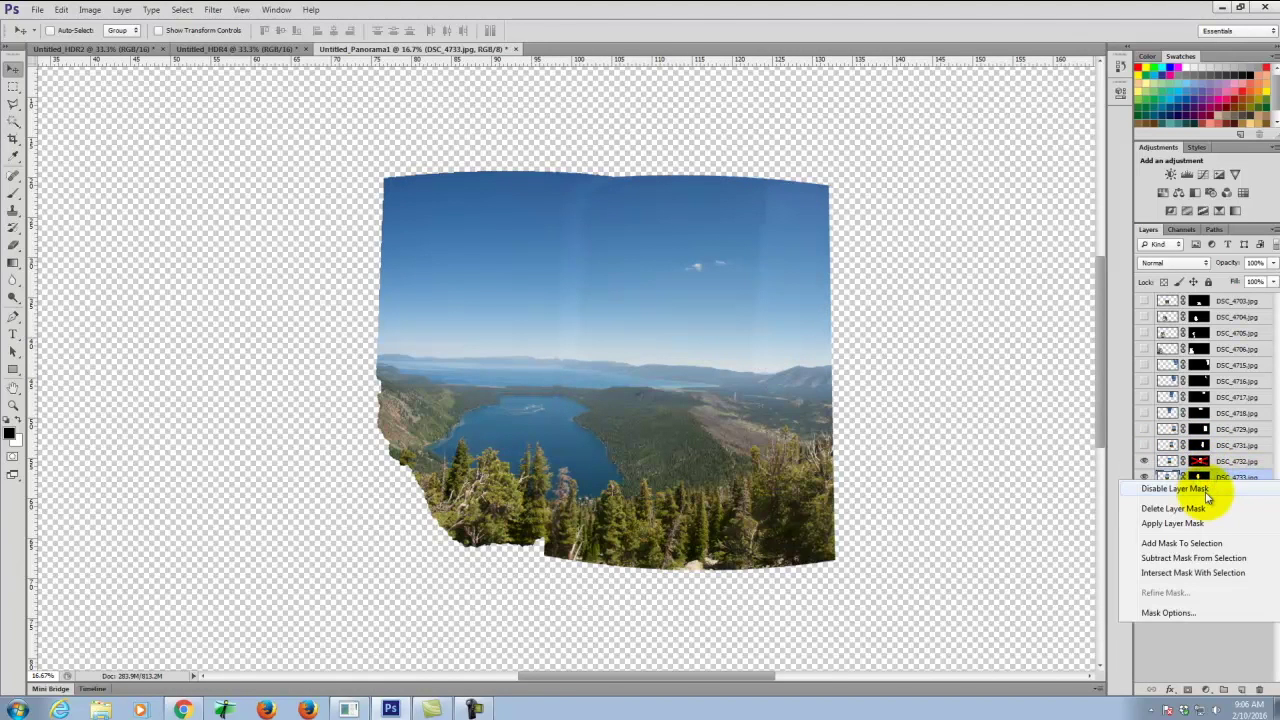
left_click(1205, 489)
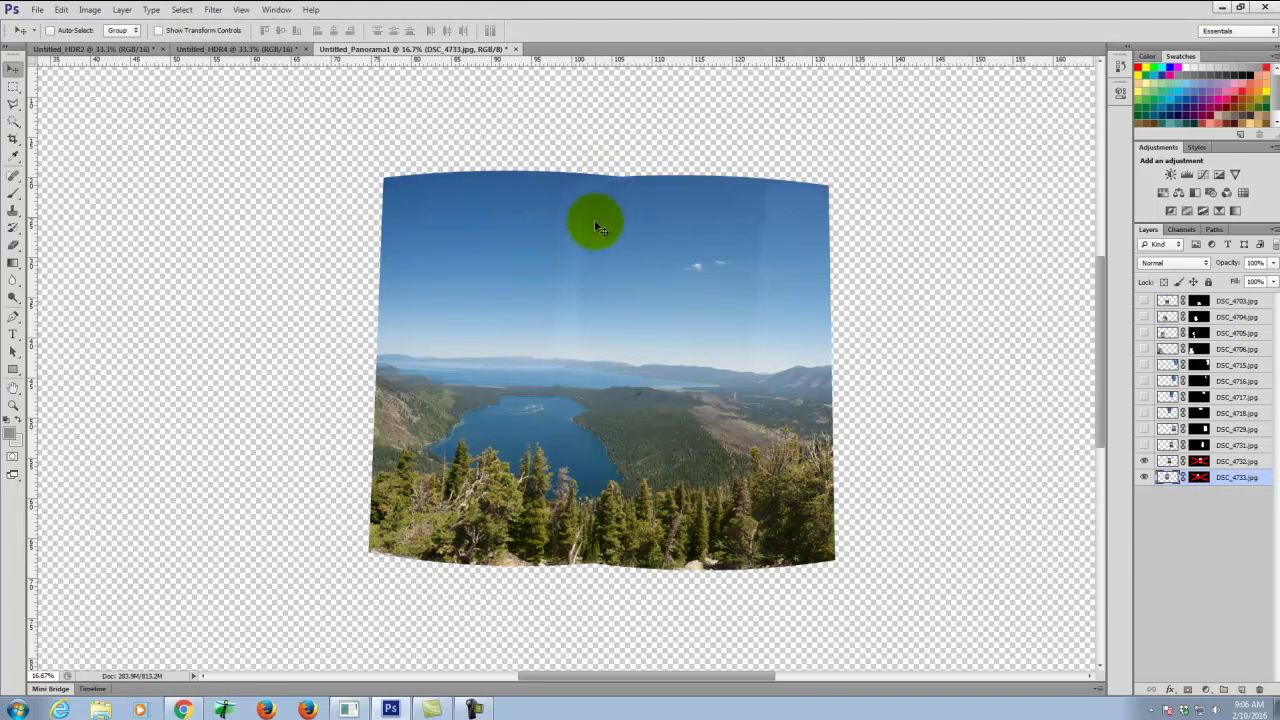
Re-enable the layer masks on DSC_4732.jpg and DSC_4733.jpg.
left_click(554, 382)
right_click(1203, 463)
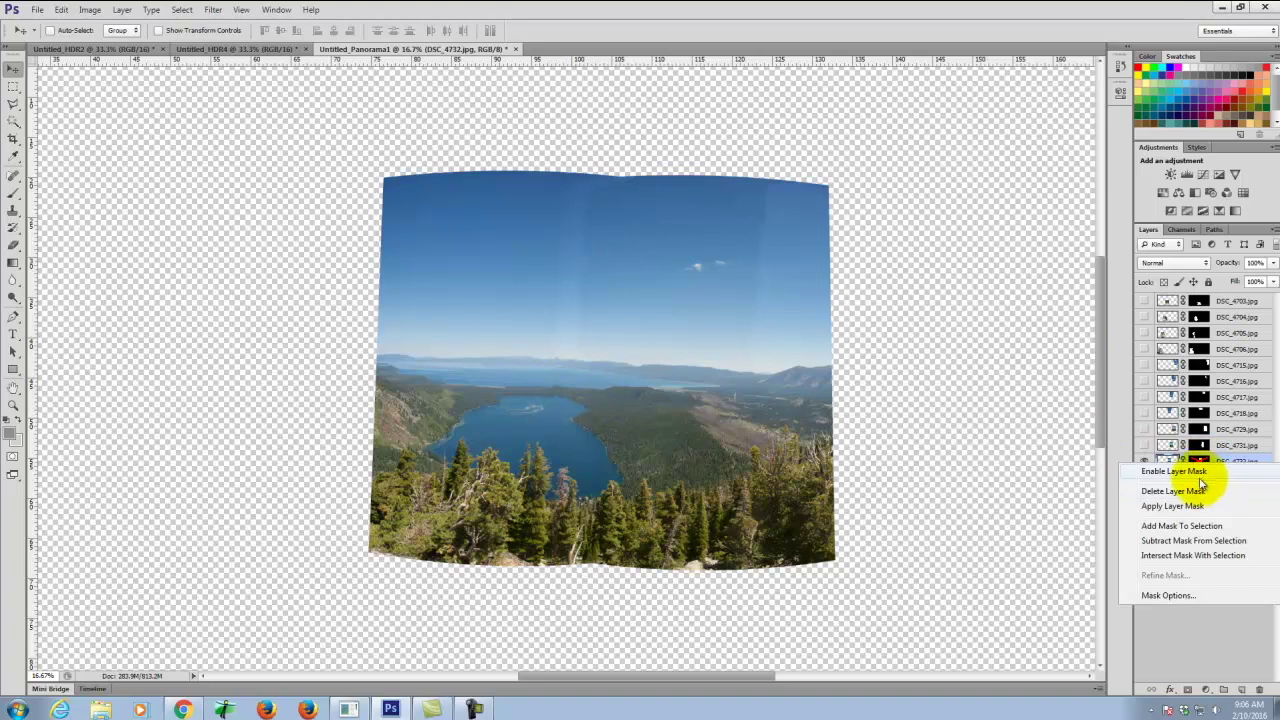
left_click(1203, 470)
right_click(1203, 483)
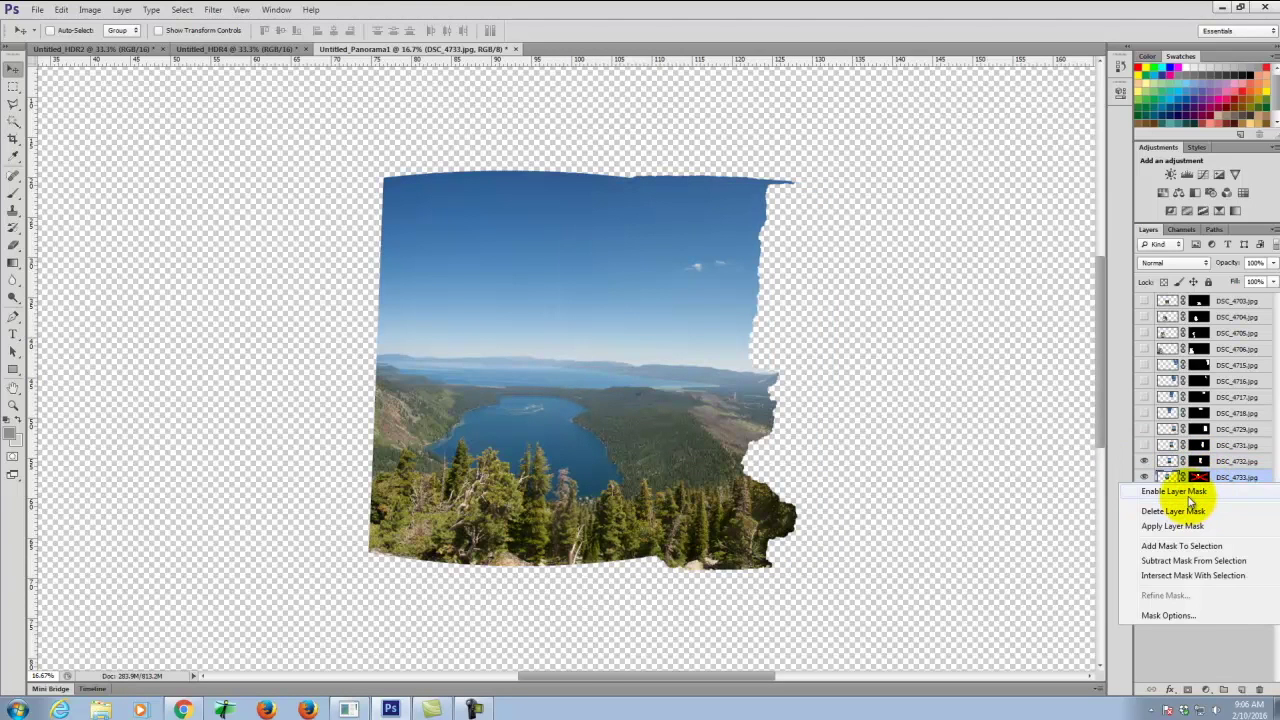
left_click(1194, 491)
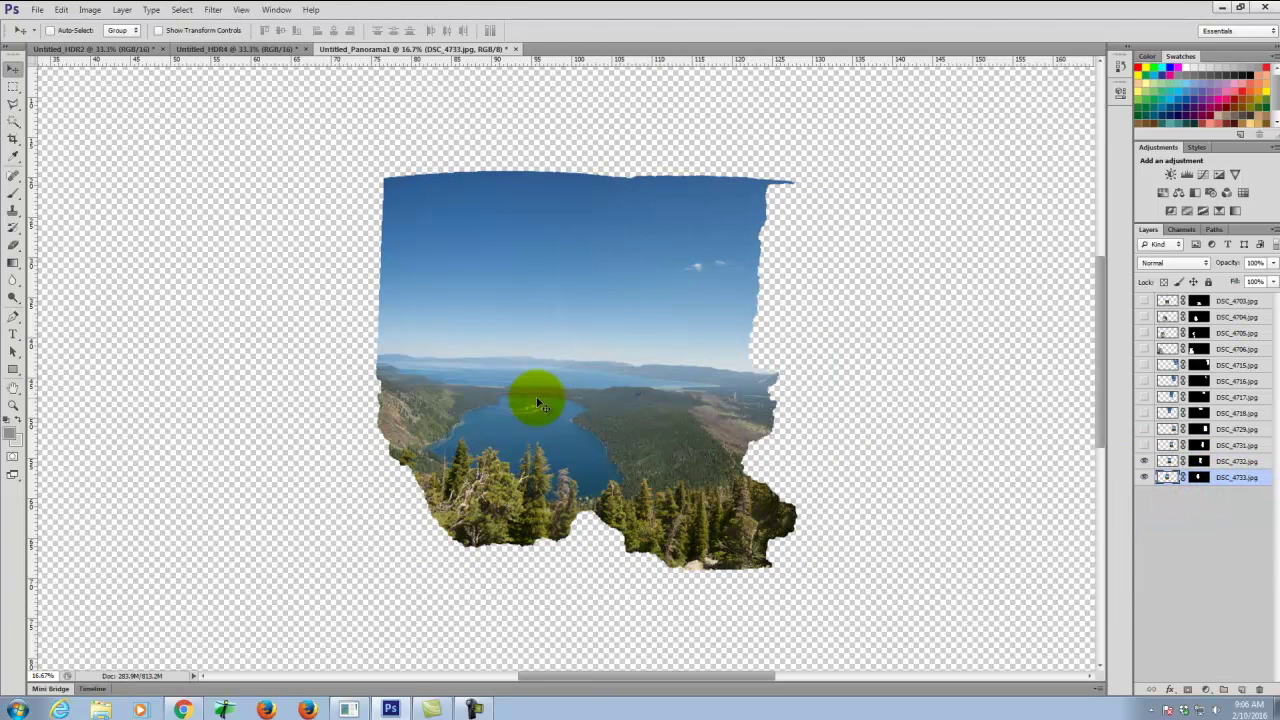
Toggle the visibility of DSC_4732.jpg and DSC_4733.jpg off and on to compare each masked piece.
left_click(523, 449)
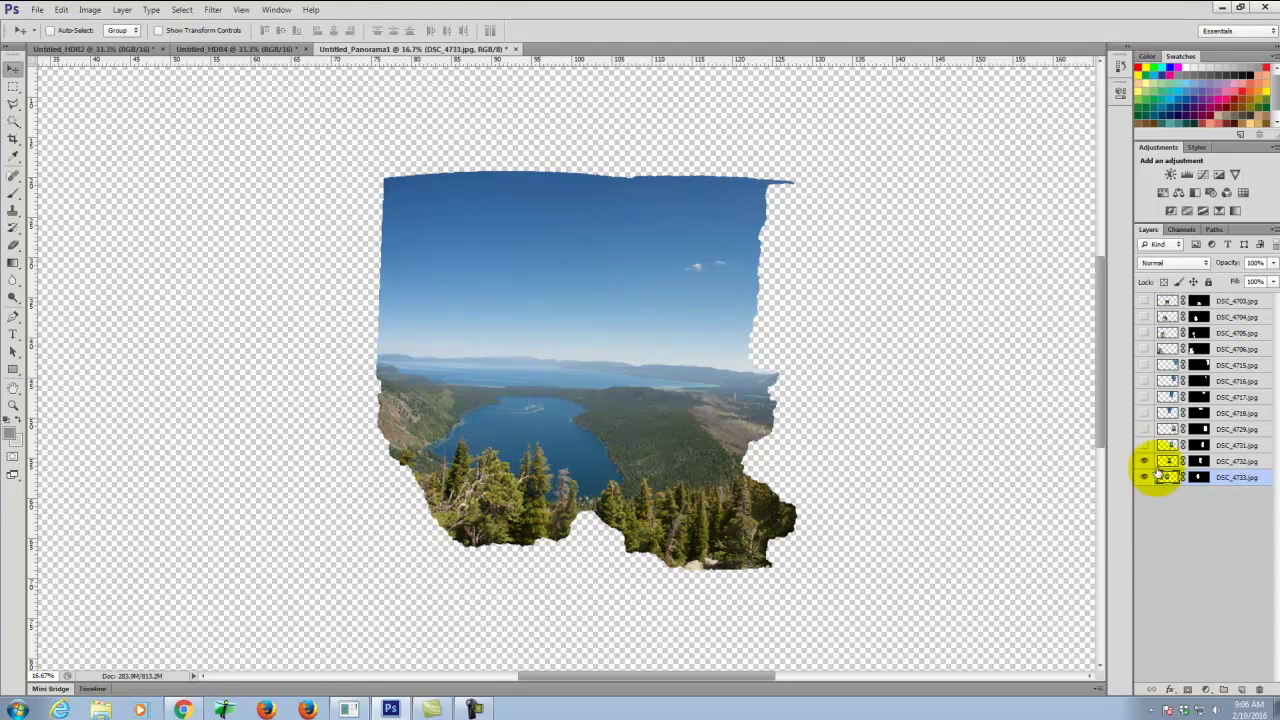
left_click(1145, 461)
left_click(1145, 461)
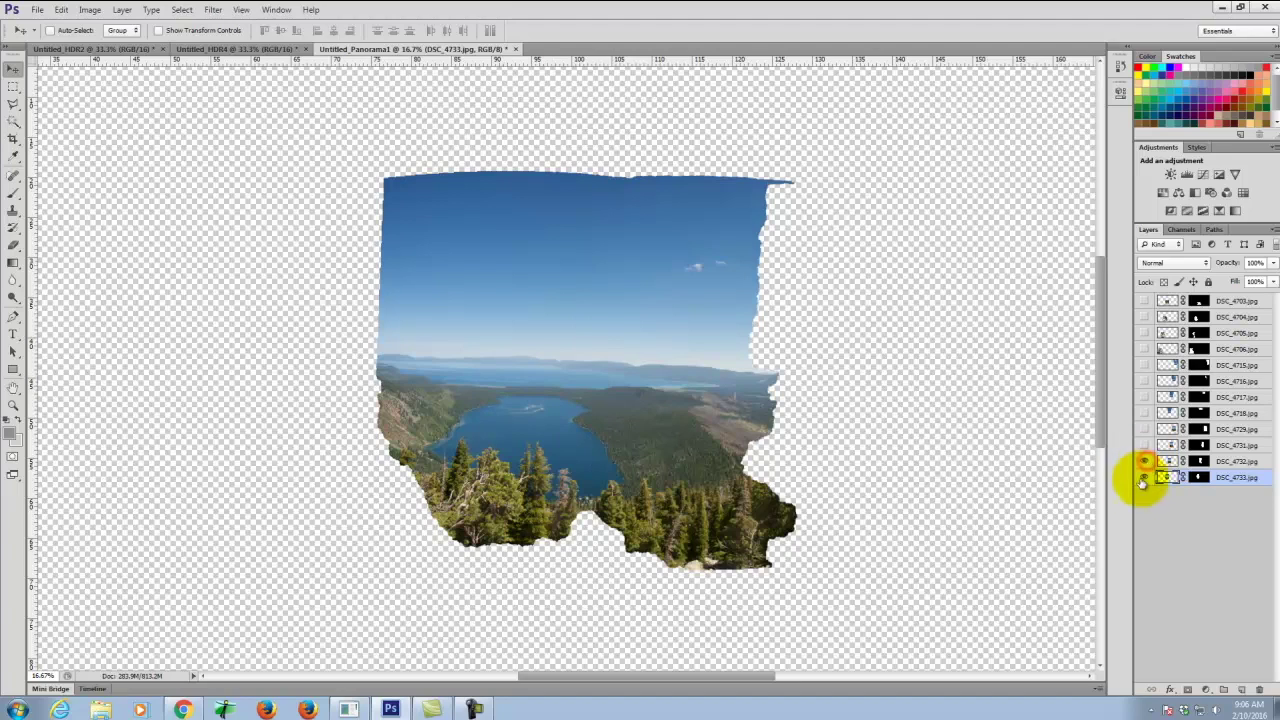
left_click(1145, 477)
left_click(1145, 477)
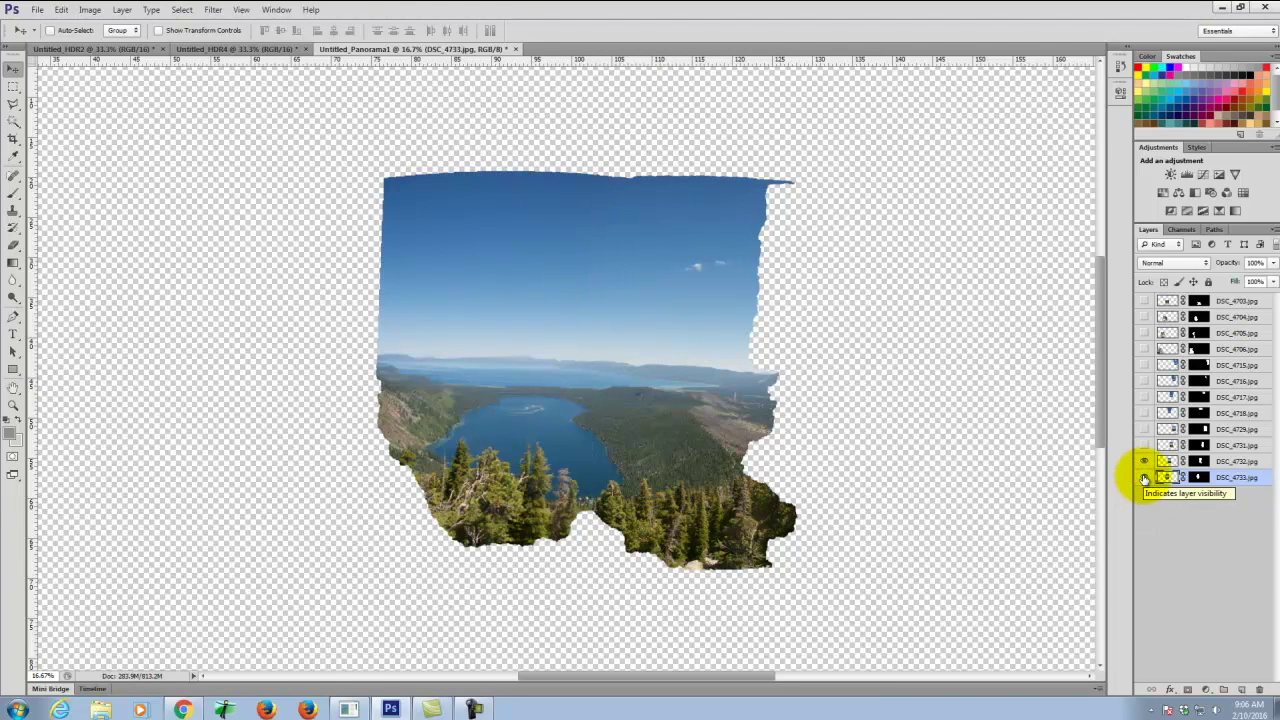
Compare DSC_4732.jpg off and on, and show all the hidden panorama layers from DSC_4731.jpg up to DSC_4703.jpg.
left_click(1145, 462)
left_click(1145, 462)
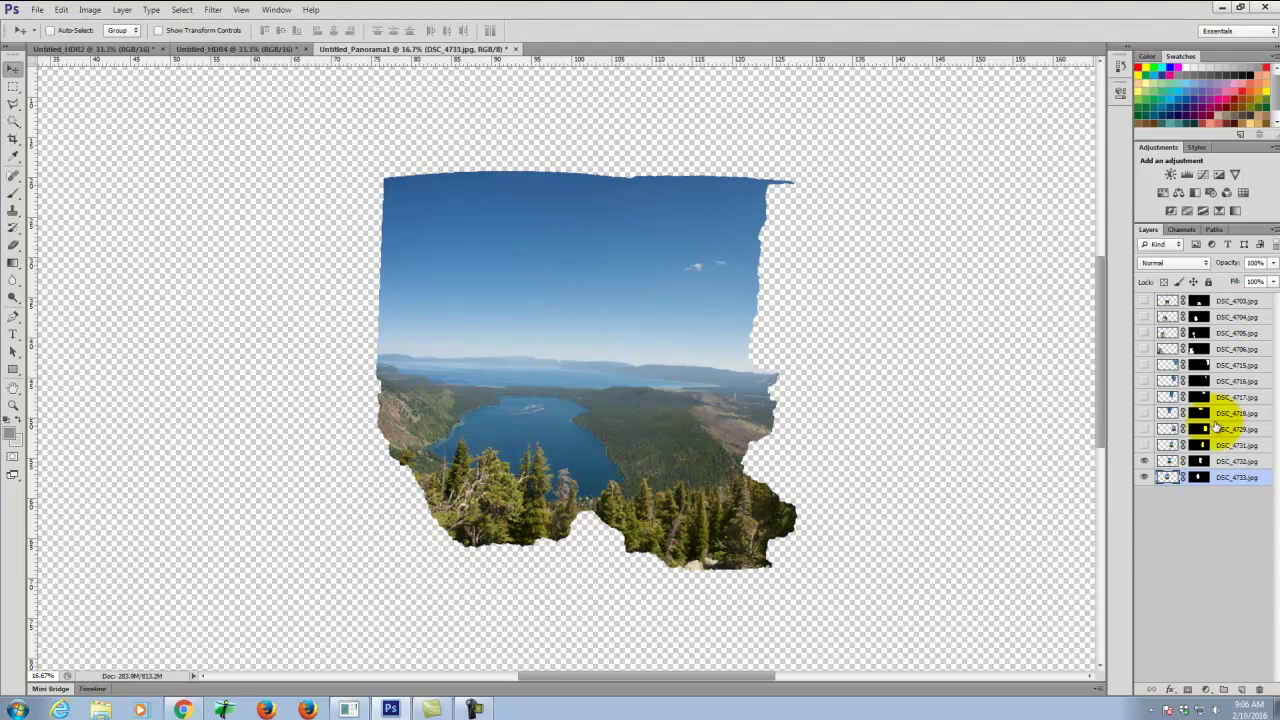
left_click(1145, 445)
left_click(1145, 429)
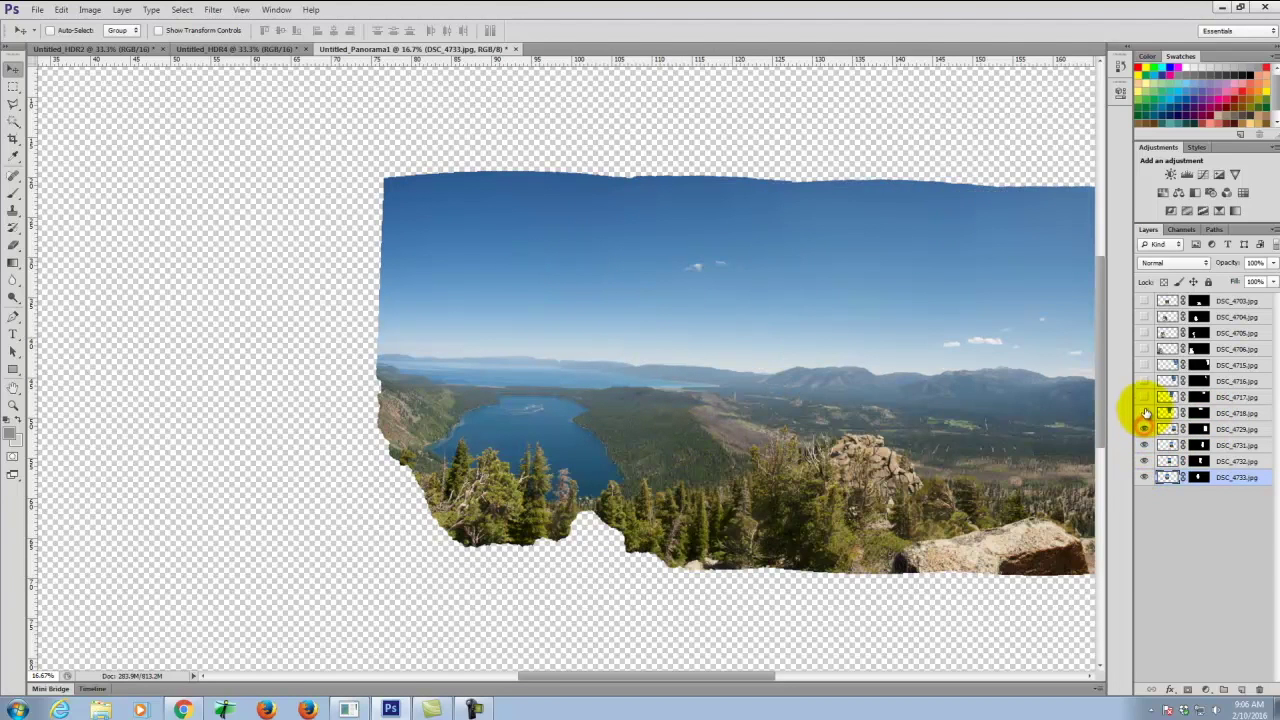
left_click(1145, 413)
left_click(1145, 397)
left_click(1145, 381)
left_click(1145, 365)
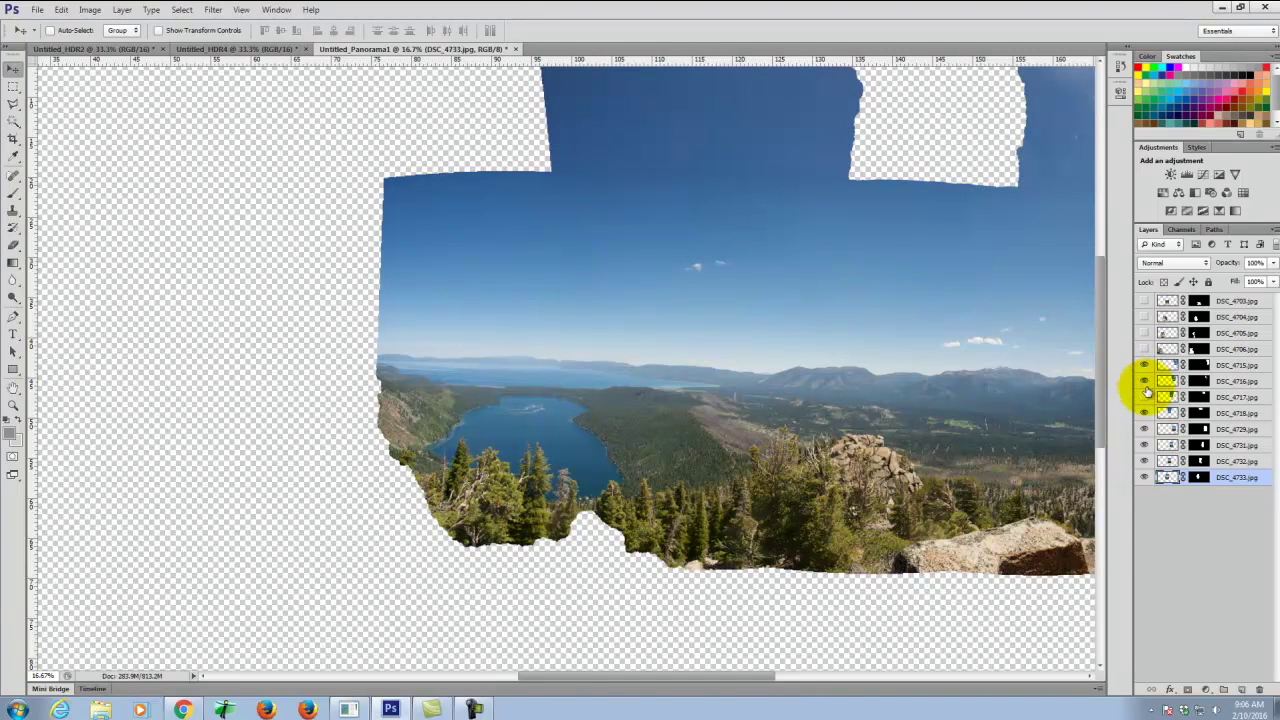
left_click(1145, 349)
left_click(1145, 333)
left_click(1145, 317)
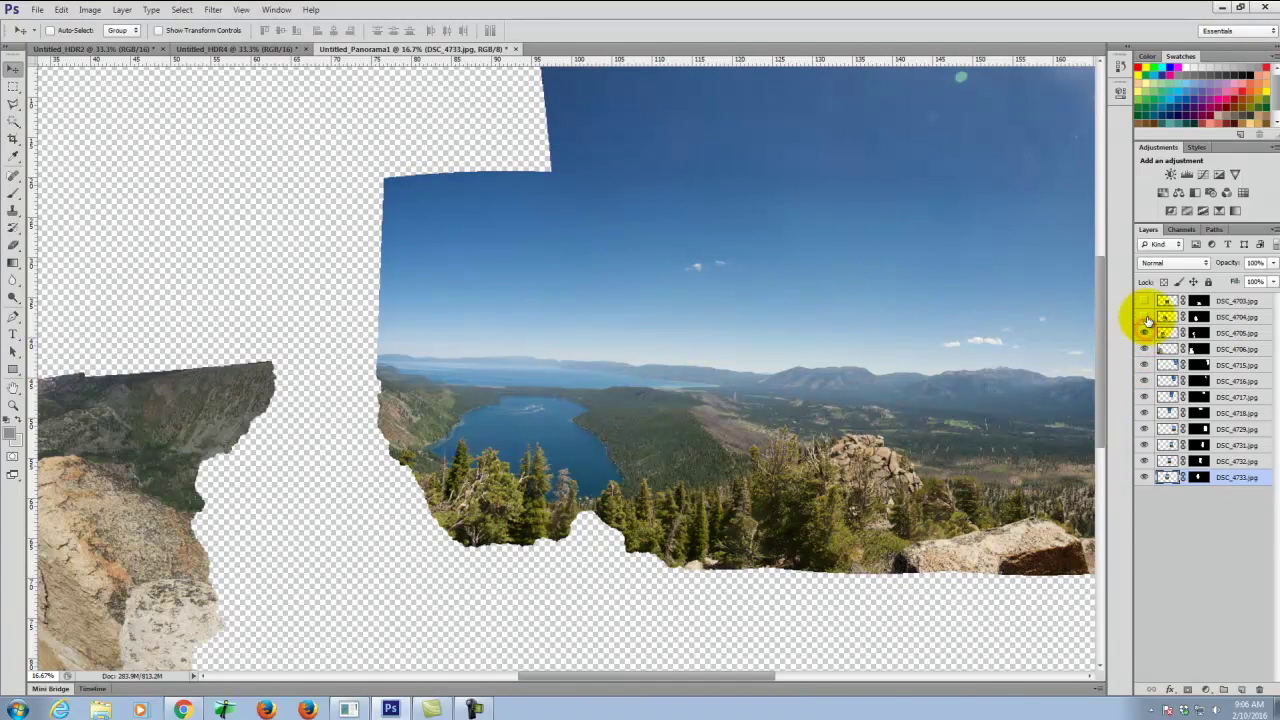
left_click(1145, 301)
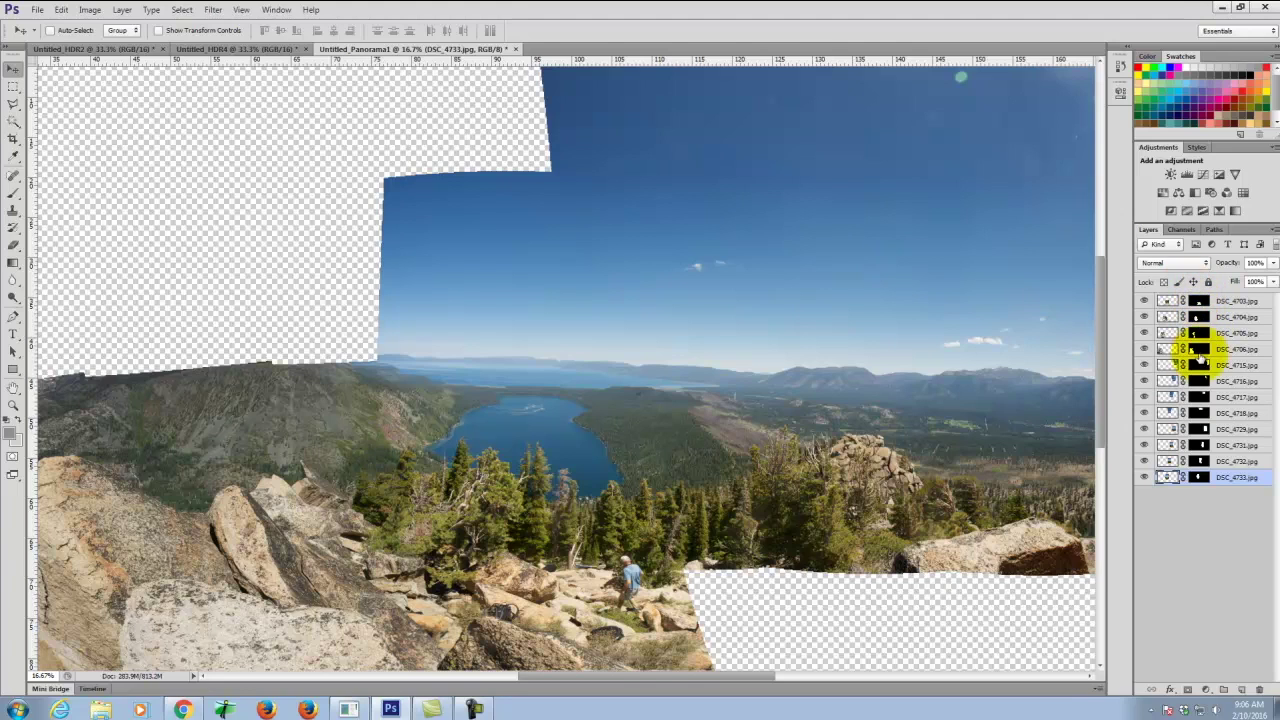
Paint black with a soft 1000 px Brush on the DSC_4733.jpg layer mask to hide the sky and shoreline above the lake.
left_click(1205, 480)
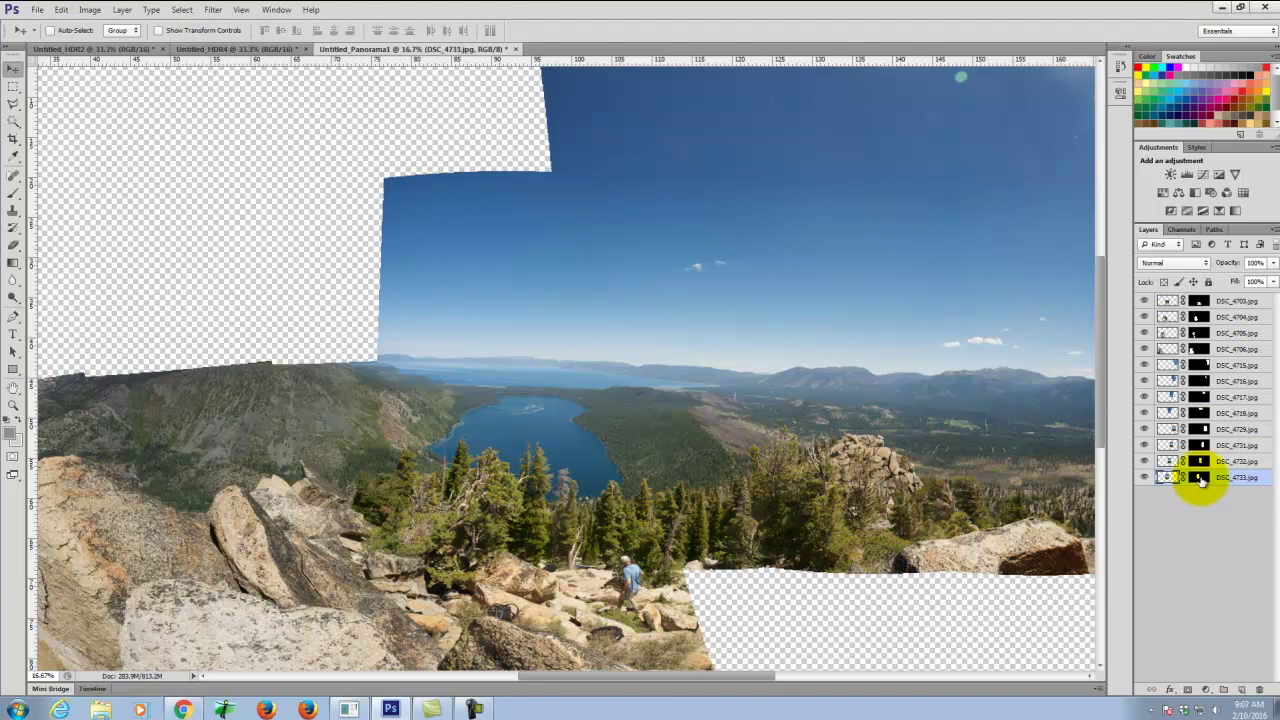
left_click(1166, 478)
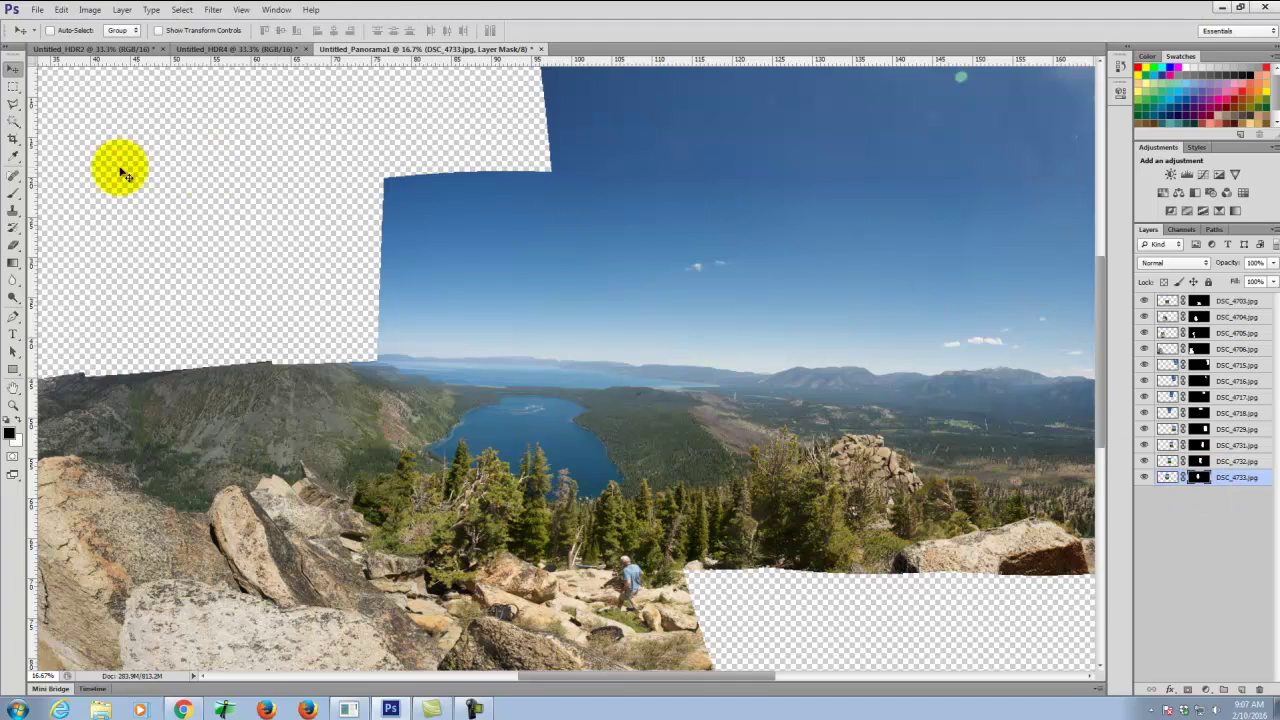
left_click(15, 194)
left_click(15, 194)
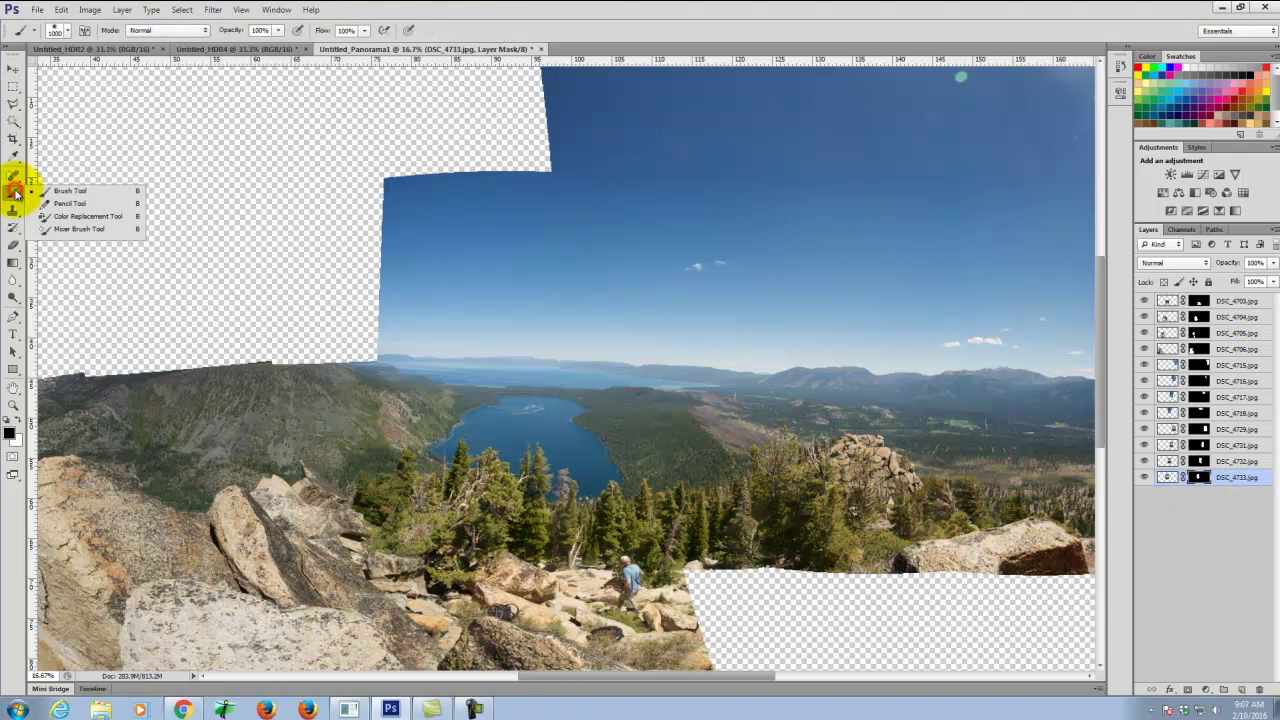
left_click(51, 190)
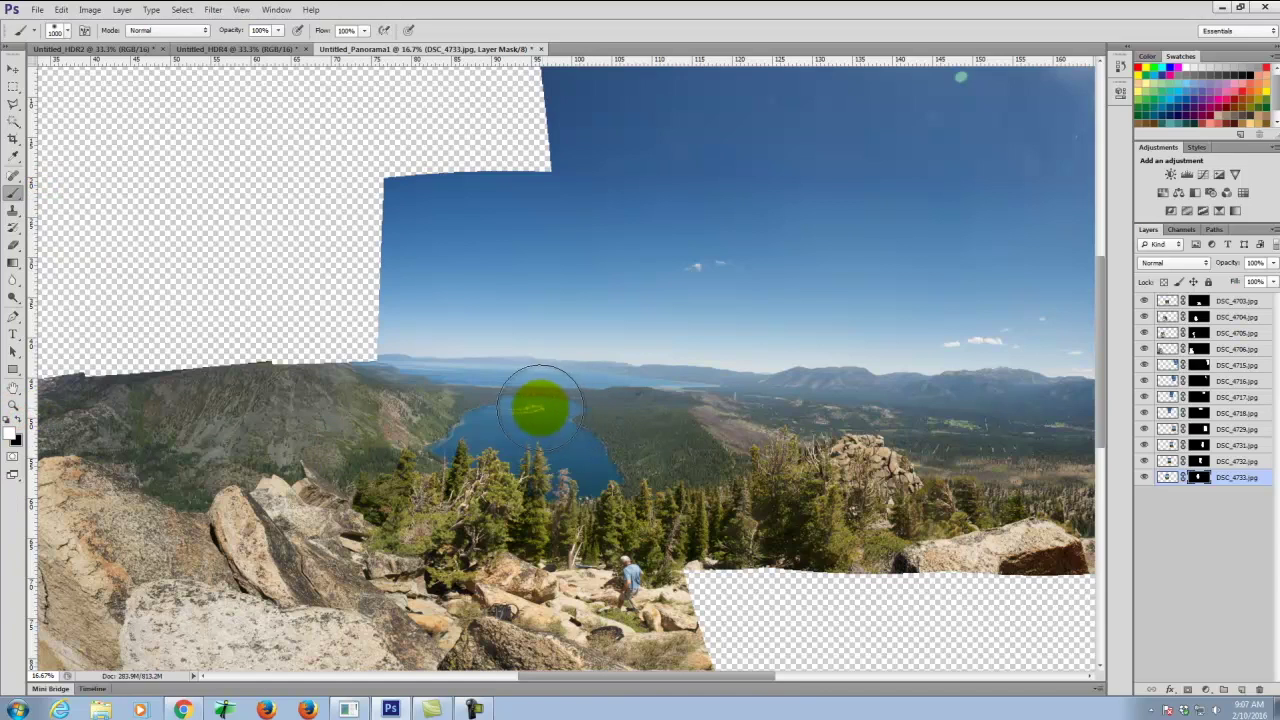
left_click(18, 424)
mouse_move(503, 347)
left_mouse_down()
mouse_move(509, 320)
mouse_move(488, 370)
left_mouse_up()
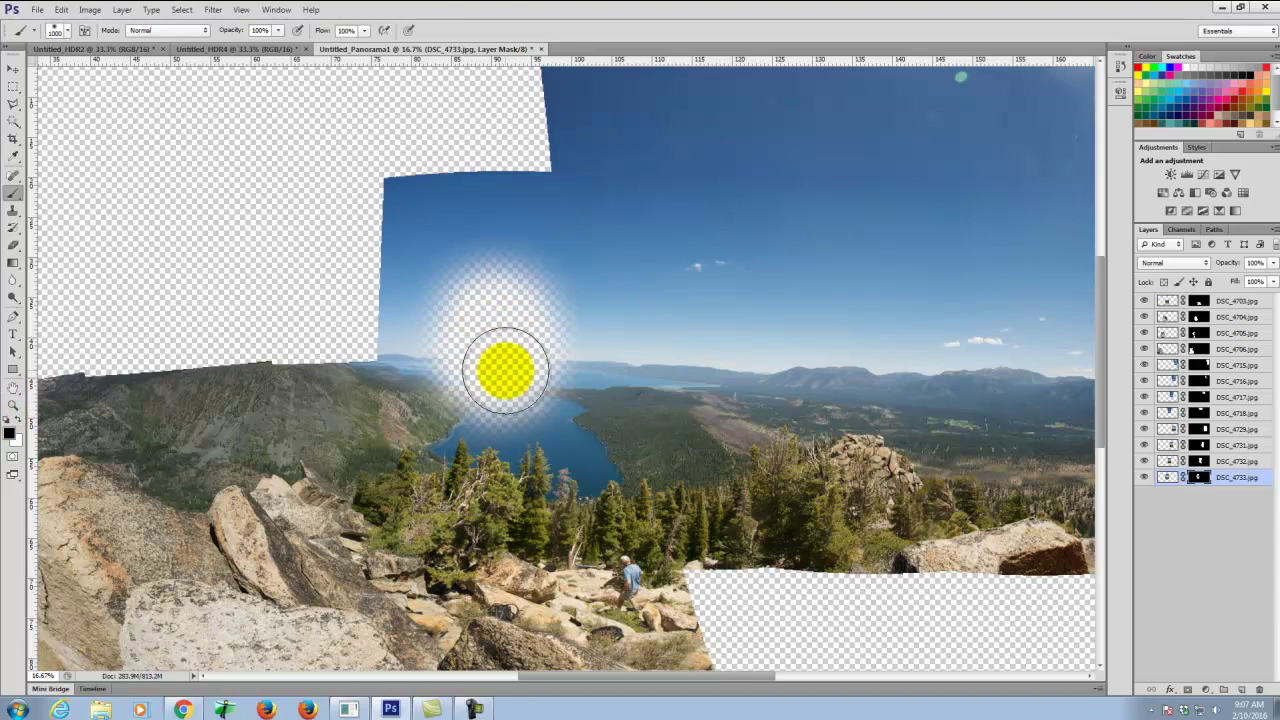
left_click(1189, 489)
left_click(1196, 480)
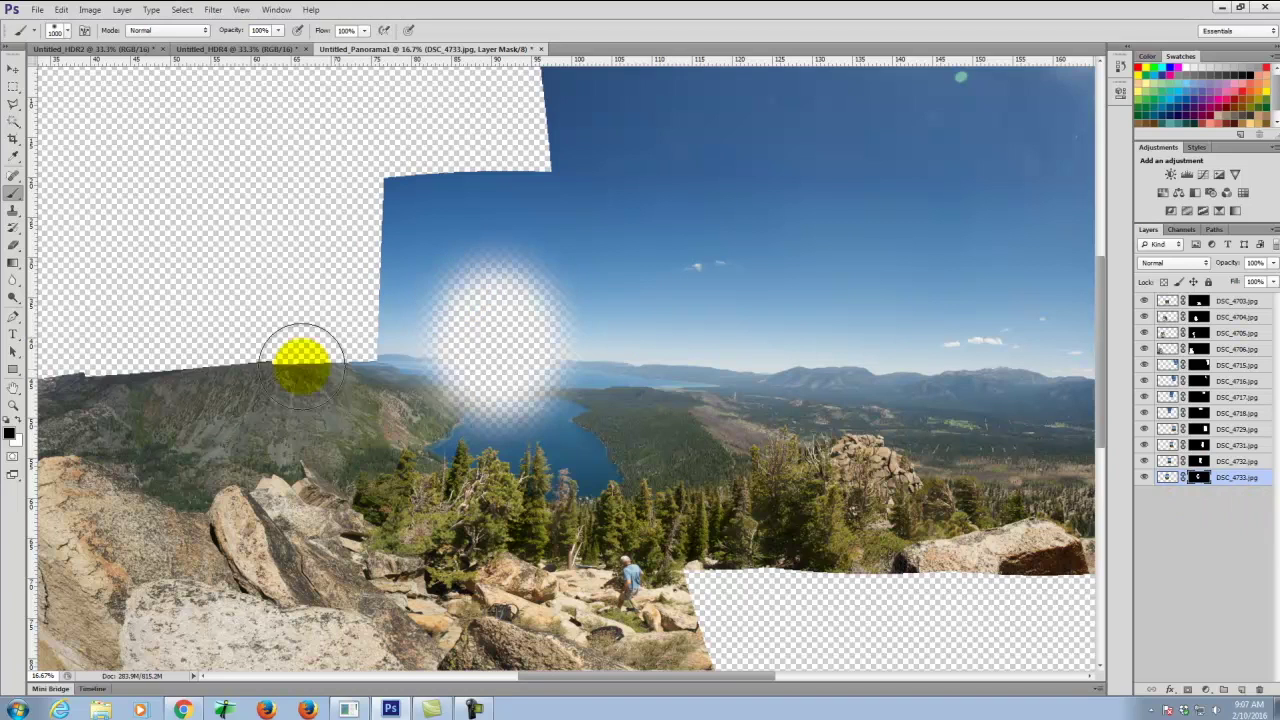
Paint white on the DSC_4733.jpg layer mask to restore the hidden sky and lake area.
left_click(18, 421)
mouse_move(517, 337)
left_mouse_down()
mouse_move(525, 291)
mouse_move(499, 373)
mouse_move(436, 348)
mouse_move(461, 351)
mouse_move(519, 411)
mouse_move(531, 362)
mouse_move(520, 338)
mouse_move(511, 367)
mouse_move(592, 472)
left_mouse_up()
mouse_move(963, 406)
left_mouse_down()
mouse_move(570, 266)
mouse_move(514, 363)
mouse_move(446, 363)
mouse_move(437, 414)
mouse_move(326, 213)
left_mouse_up()
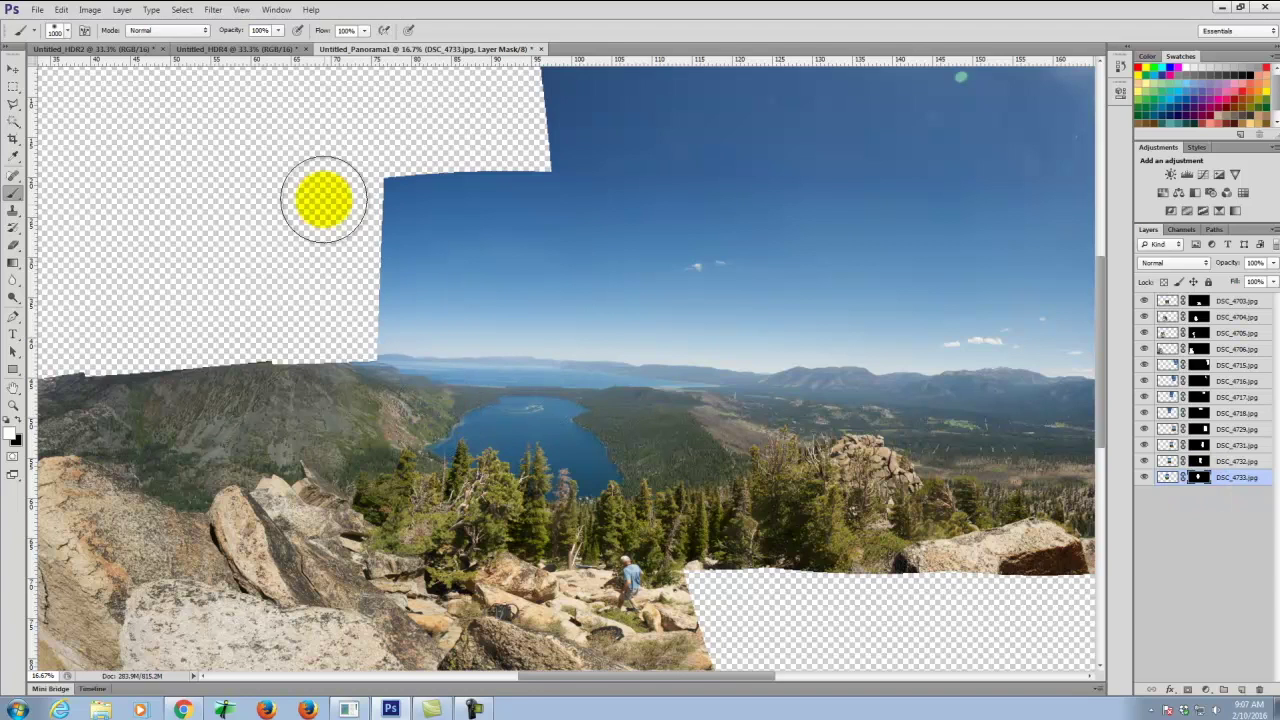
Switch to the Untitled_HDR2 sunset image and add a Curves adjustment layer with the default settings.
left_click(112, 49)
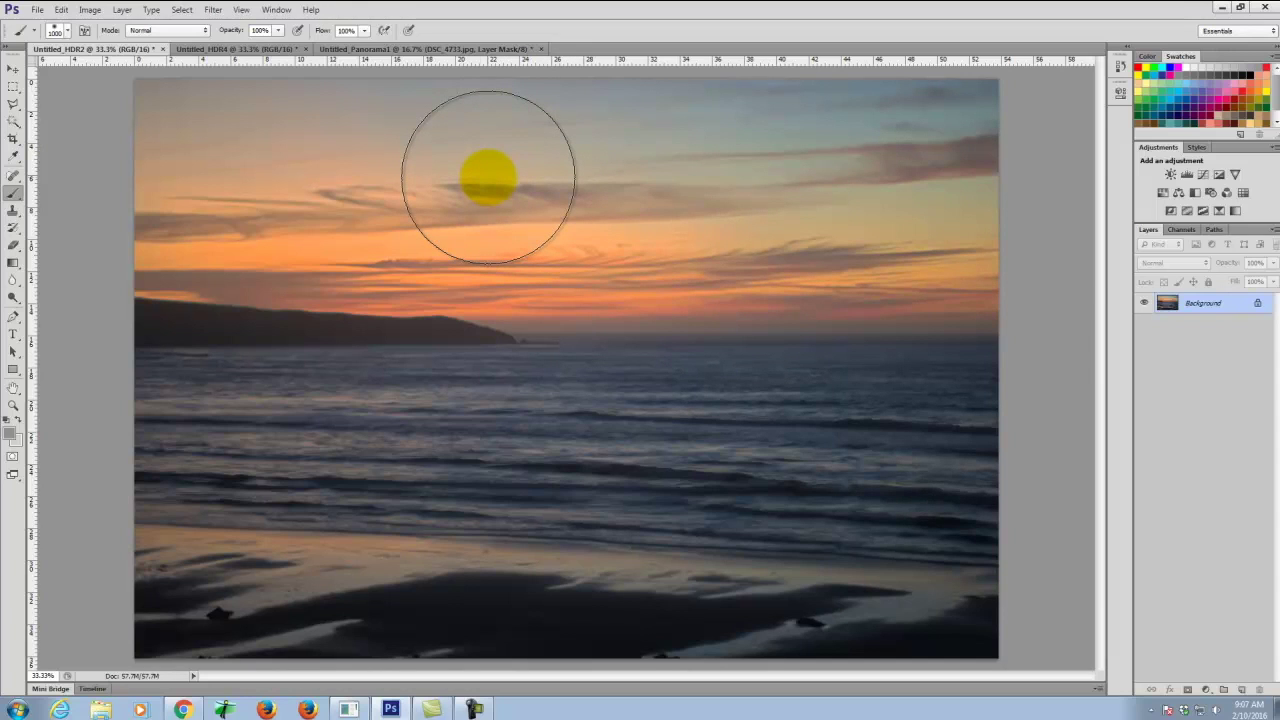
left_click(126, 9)
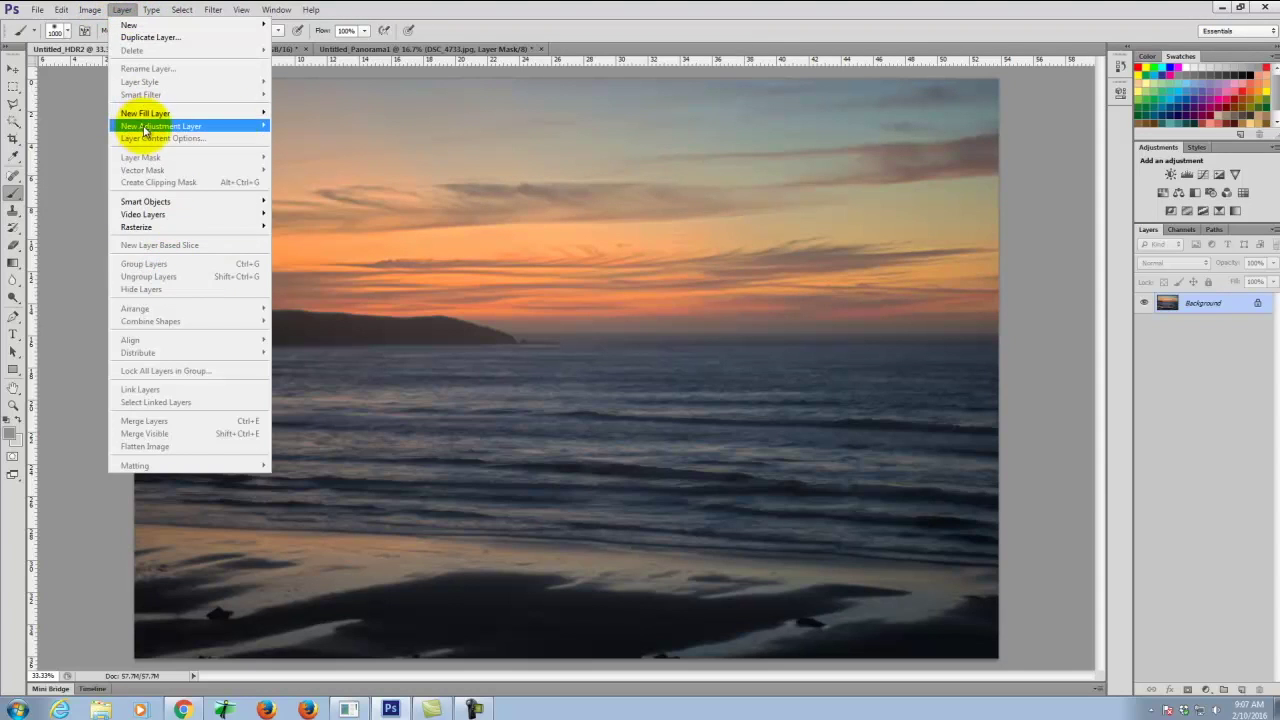
mouse_move(152, 124)
left_click(319, 151)
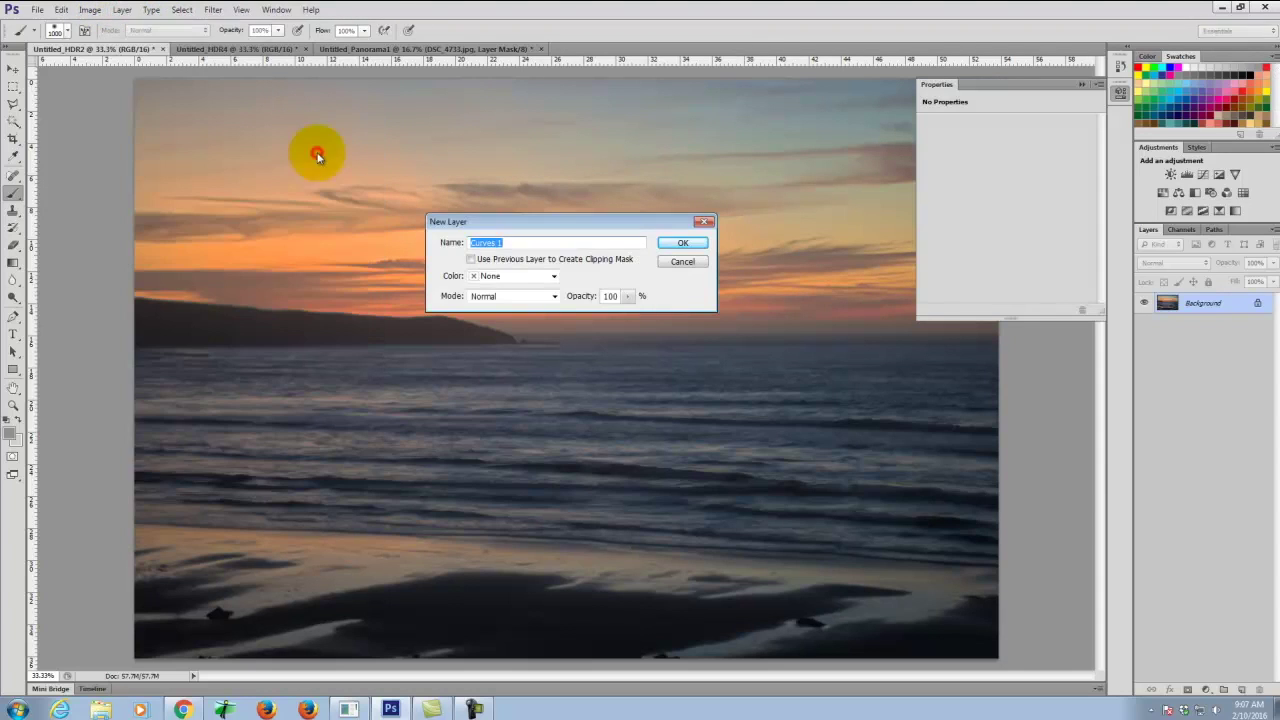
left_click(689, 243)
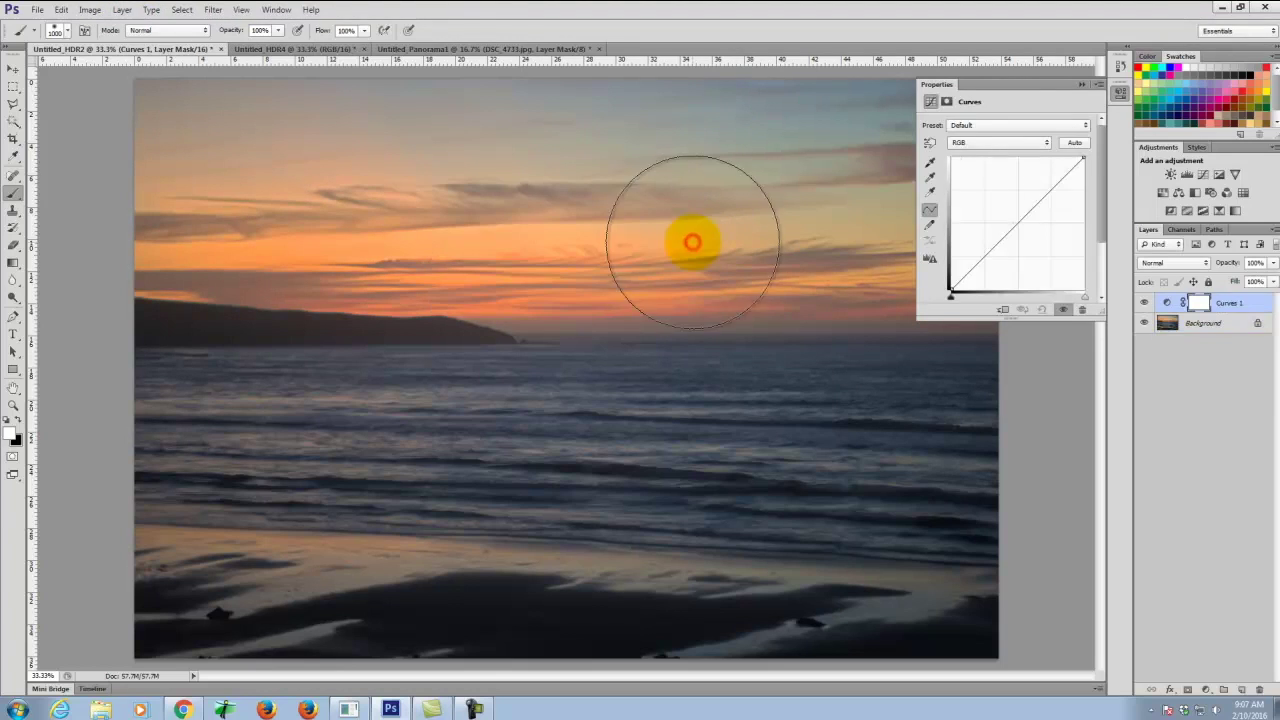
Darken the sunset image by pulling down the middle of the RGB curve, and compare it with the Curves 1 layer hidden.
left_click(1016, 224)
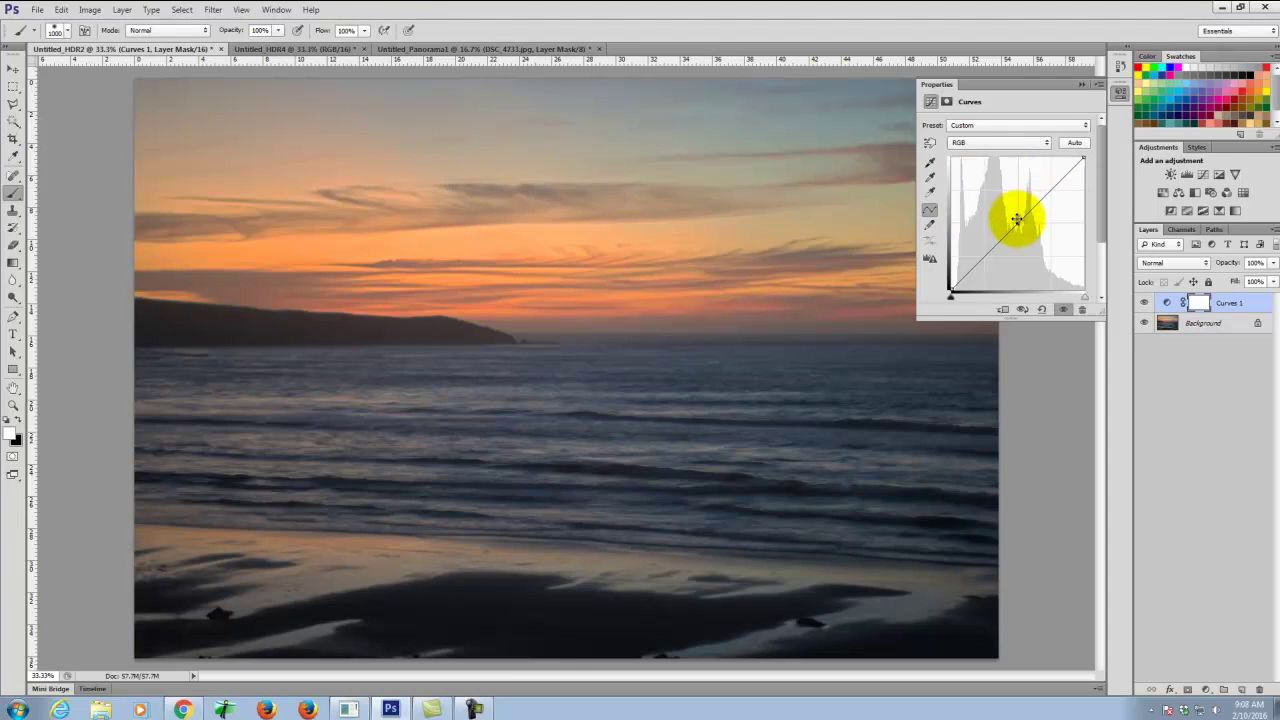
mouse_move(1018, 222)
left_mouse_down()
mouse_move(1015, 208)
mouse_move(1026, 228)
left_mouse_up()
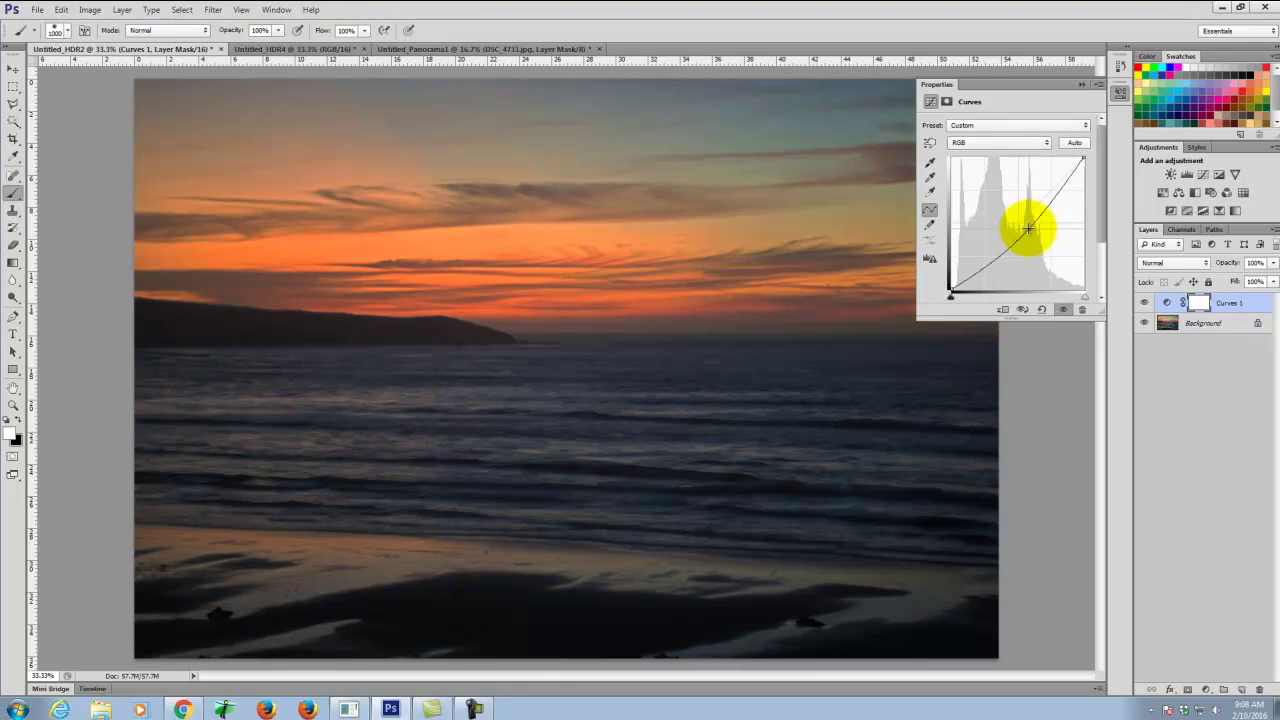
mouse_move(1028, 228)
left_mouse_down()
mouse_move(1015, 212)
mouse_move(1031, 228)
left_mouse_up()
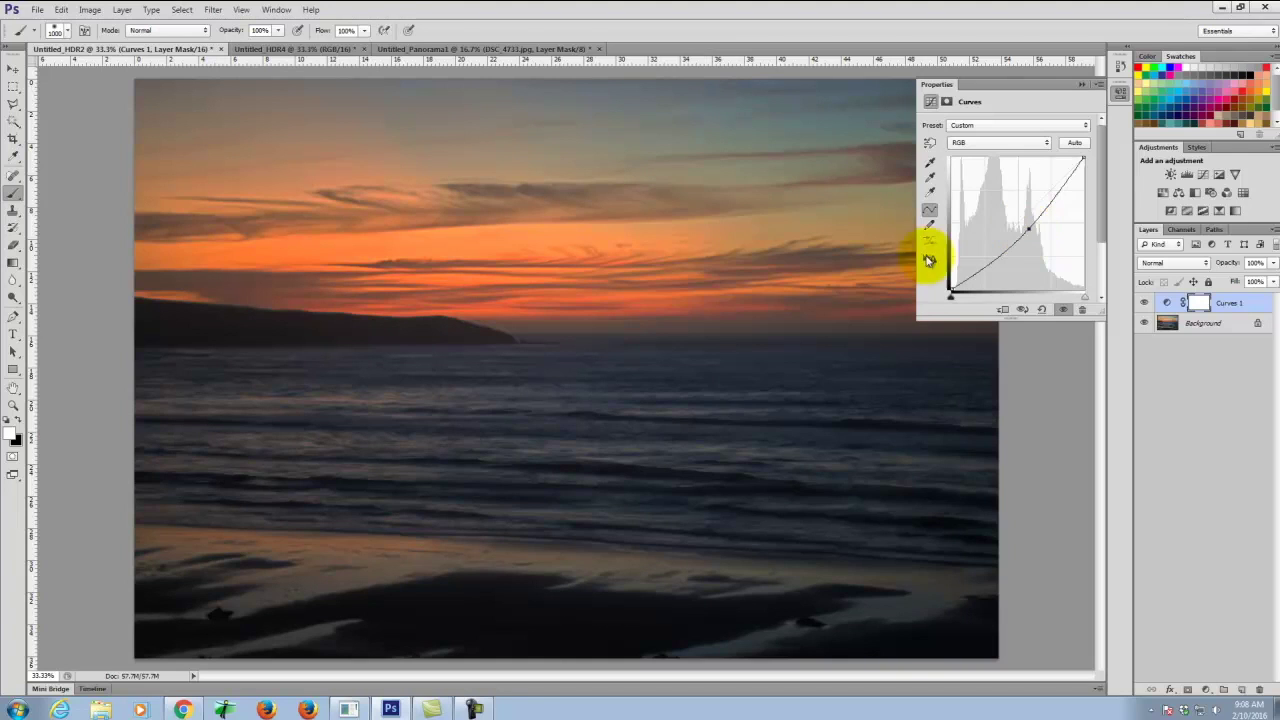
left_click(1144, 302)
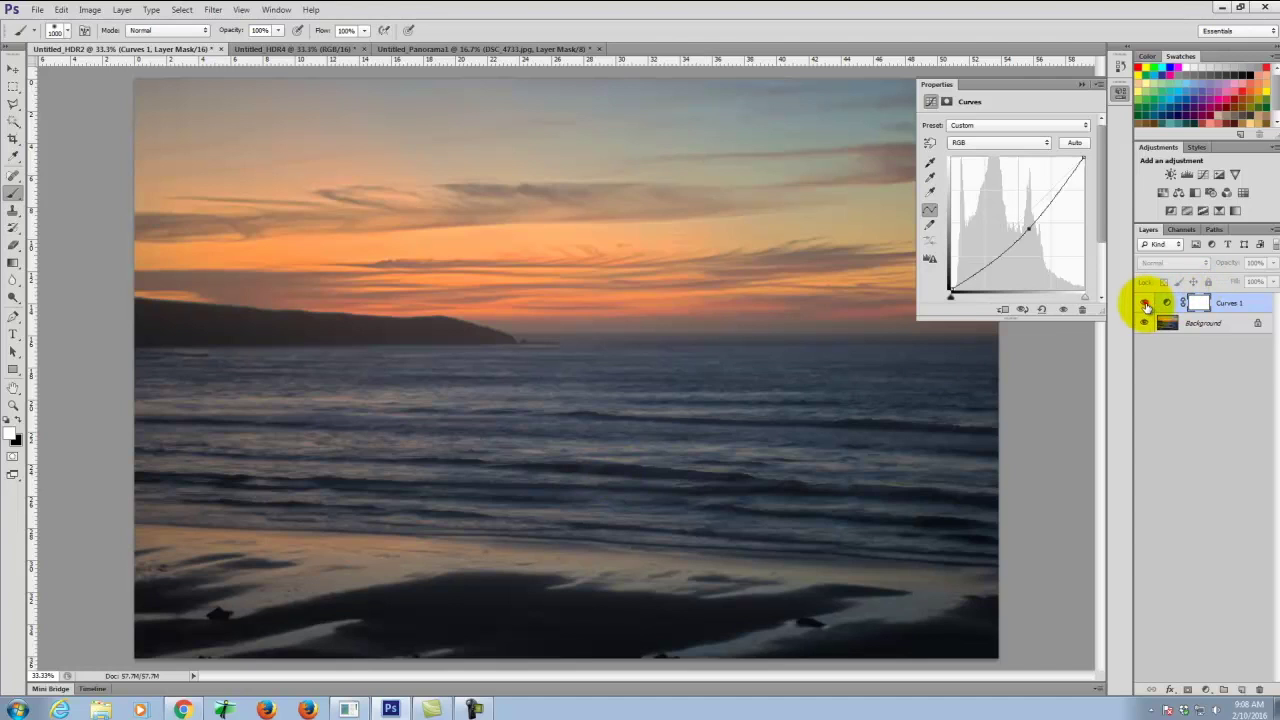
left_click(1144, 302)
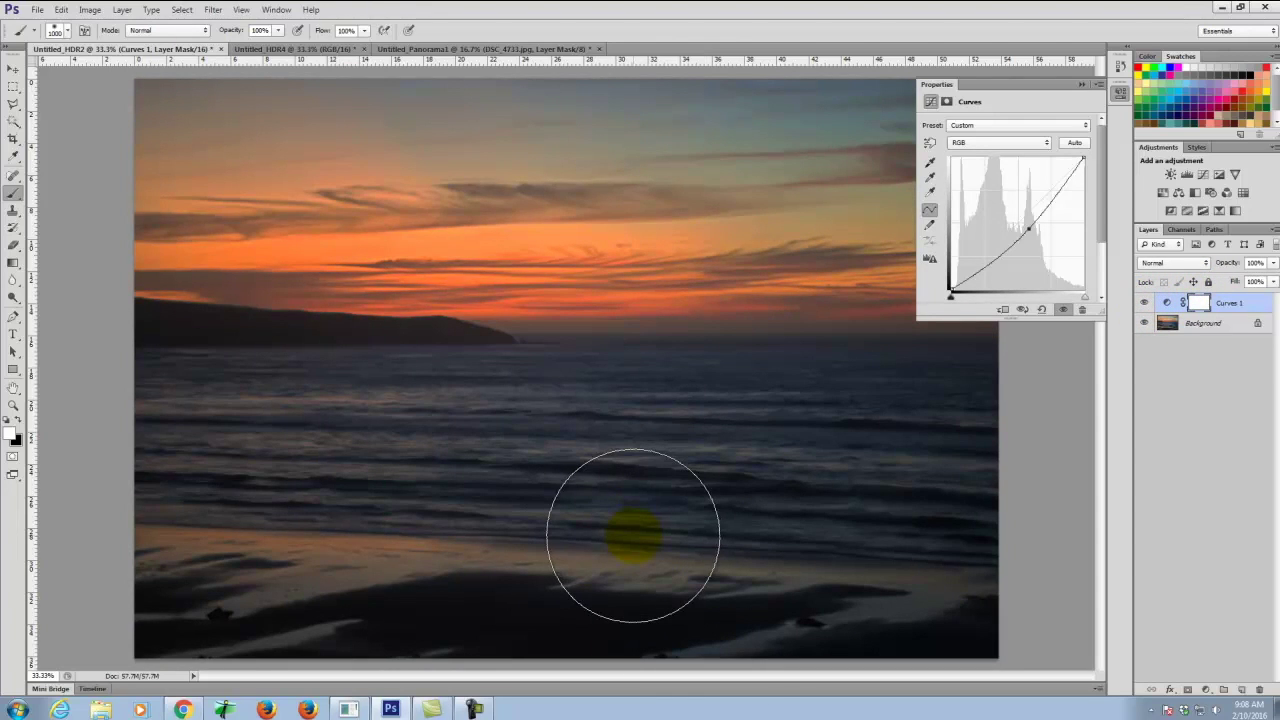
left_click(1081, 84)
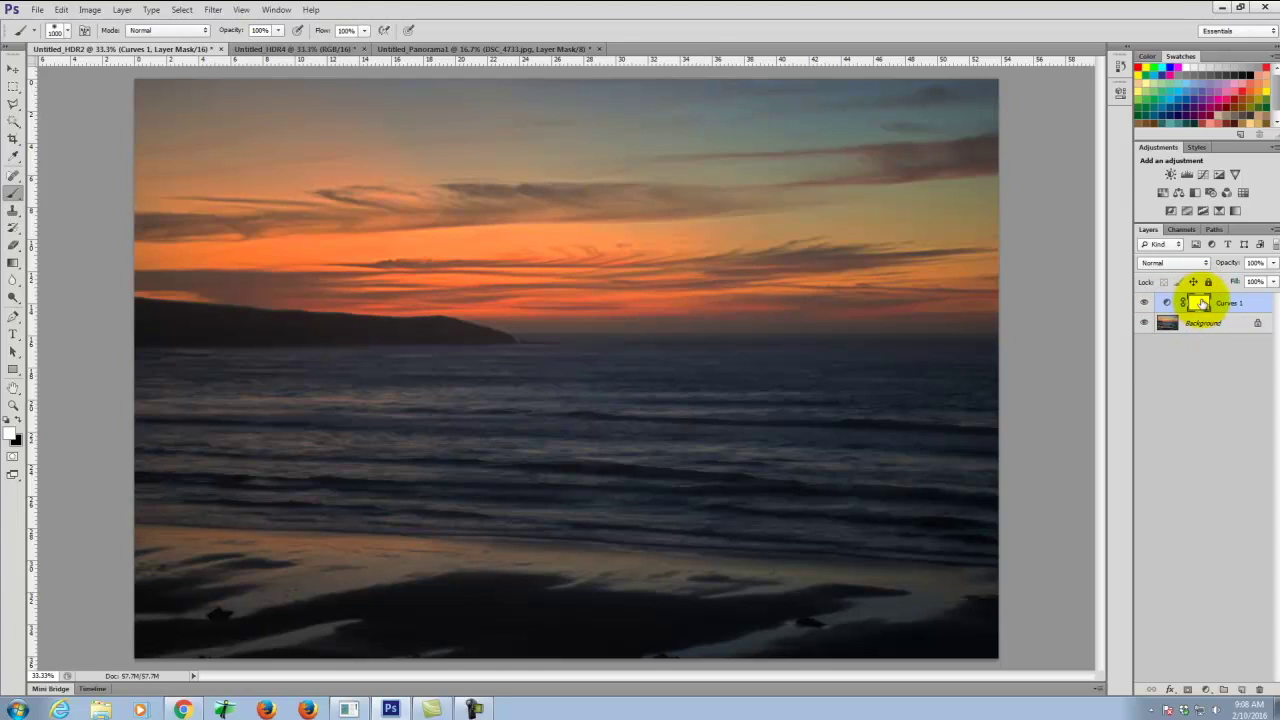
Paint black on the Curves 1 mask with the 1000 px Brush across the sea and beach, keeping the darkening on the sky.
left_click(460, 49)
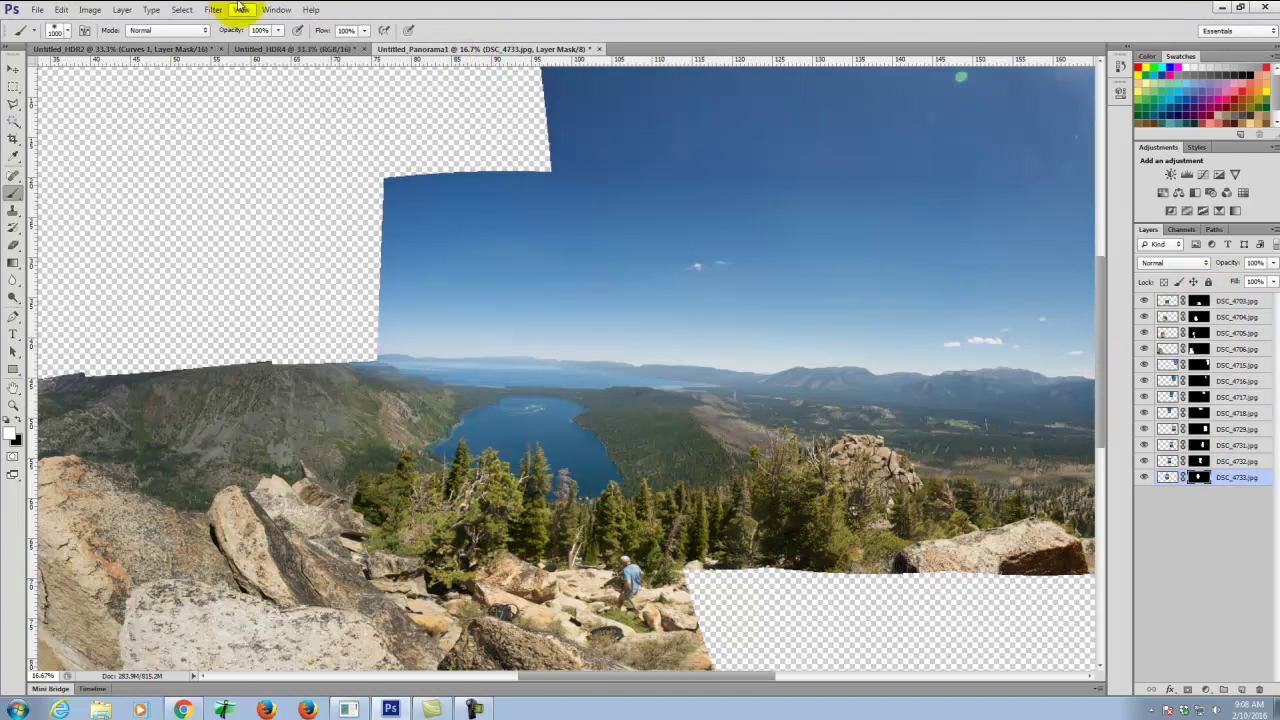
left_click(155, 49)
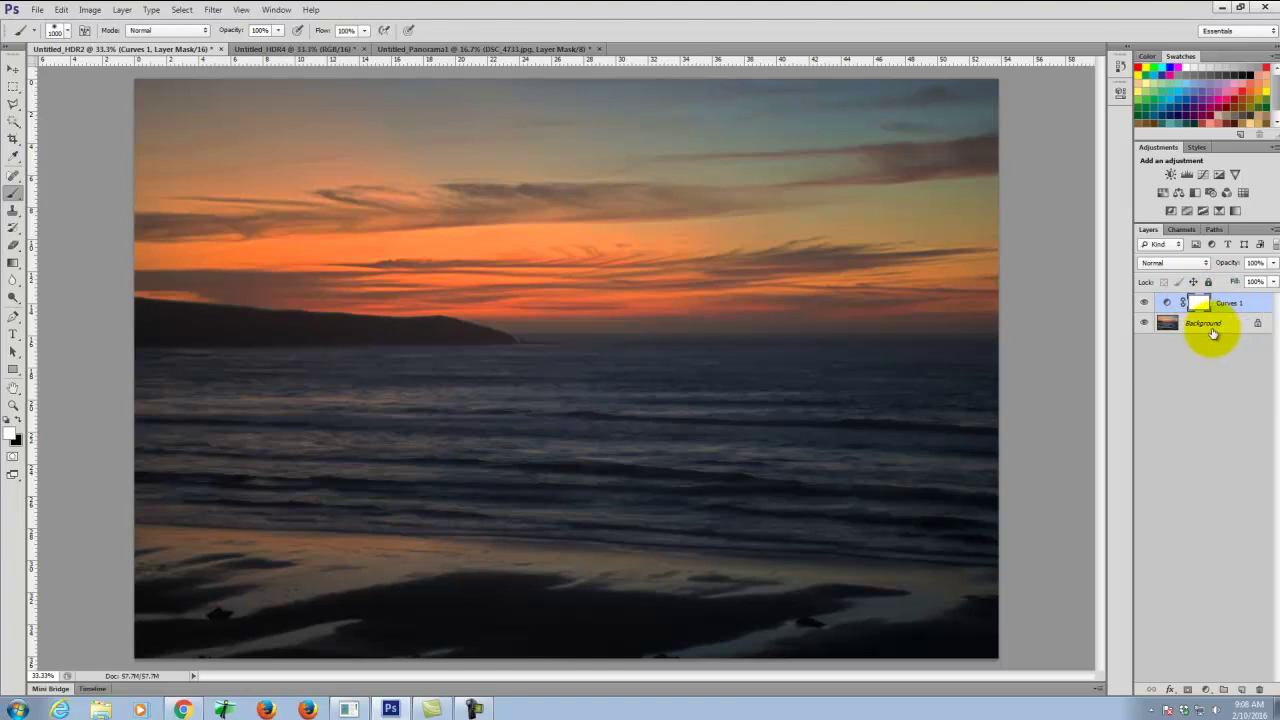
left_click(9, 195)
left_click(9, 195)
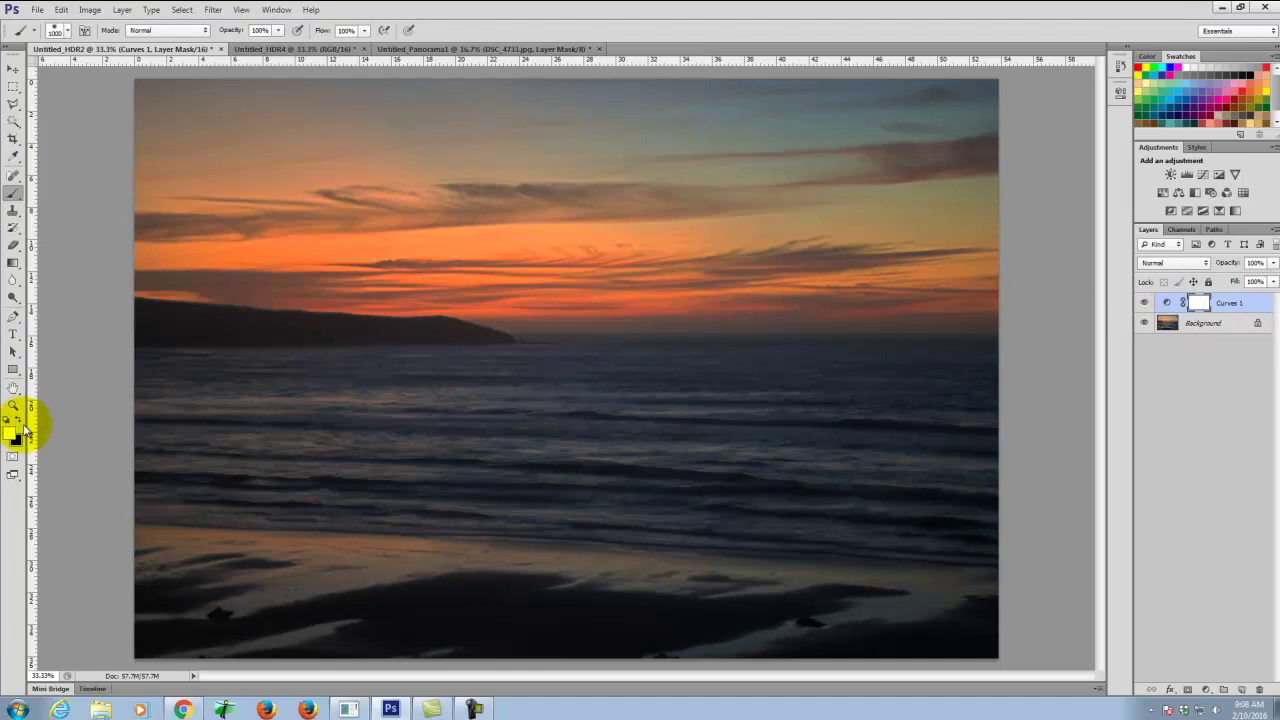
mouse_move(229, 511)
left_mouse_down()
mouse_move(517, 551)
mouse_move(253, 572)
mouse_move(178, 614)
mouse_move(828, 557)
mouse_move(912, 574)
mouse_move(407, 620)
mouse_move(946, 655)
mouse_move(1029, 578)
mouse_move(529, 477)
mouse_move(1028, 477)
mouse_move(674, 477)
mouse_move(140, 442)
mouse_move(218, 526)
mouse_move(593, 505)
mouse_move(217, 450)
mouse_move(707, 530)
mouse_move(863, 514)
left_mouse_up()
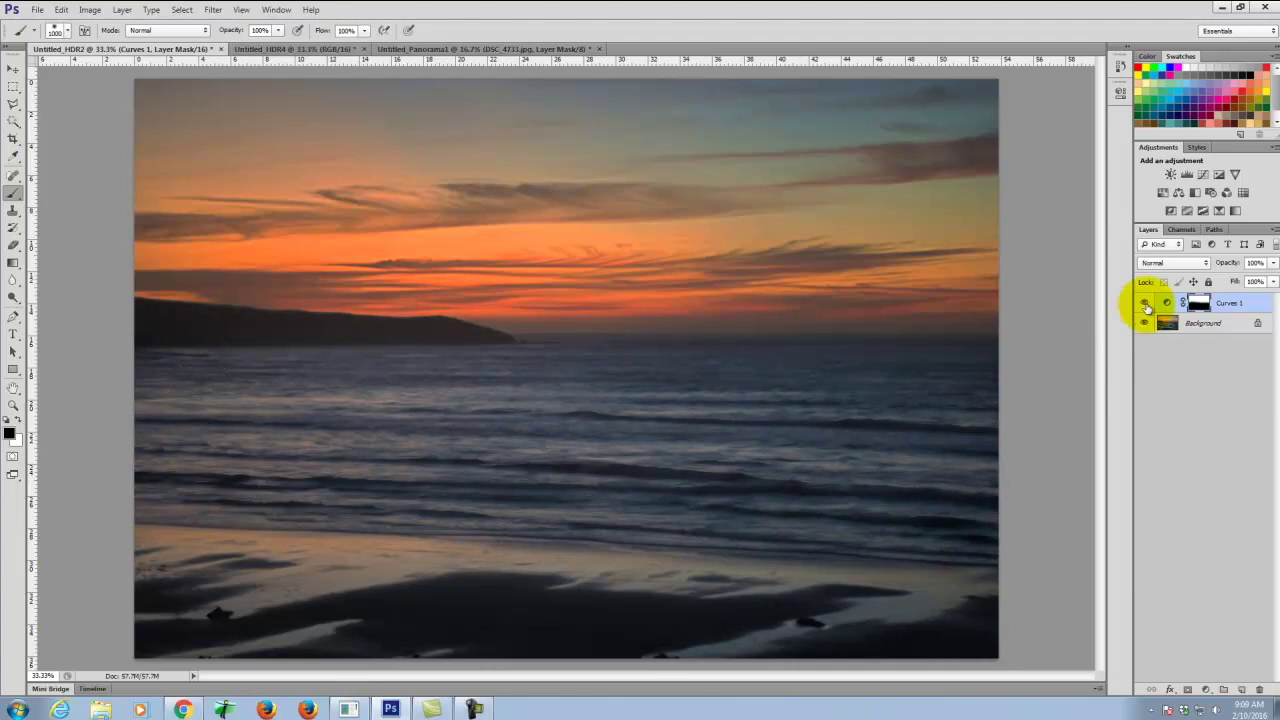
Toggle the Curves 1 layer's visibility repeatedly to compare the sunset image with and without the masked darkening.
left_click(1145, 303)
left_click(1146, 304)
left_click(1145, 304)
left_click(1145, 304)
left_click(1146, 305)
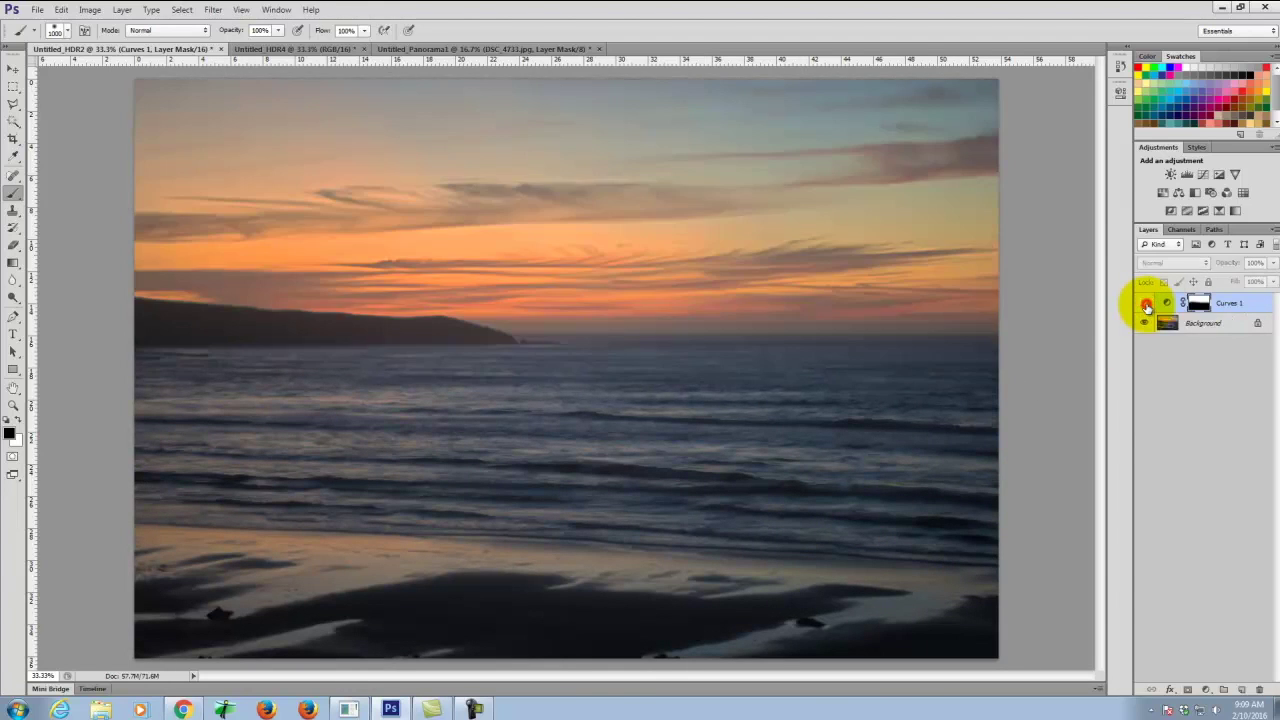
left_click(1146, 305)
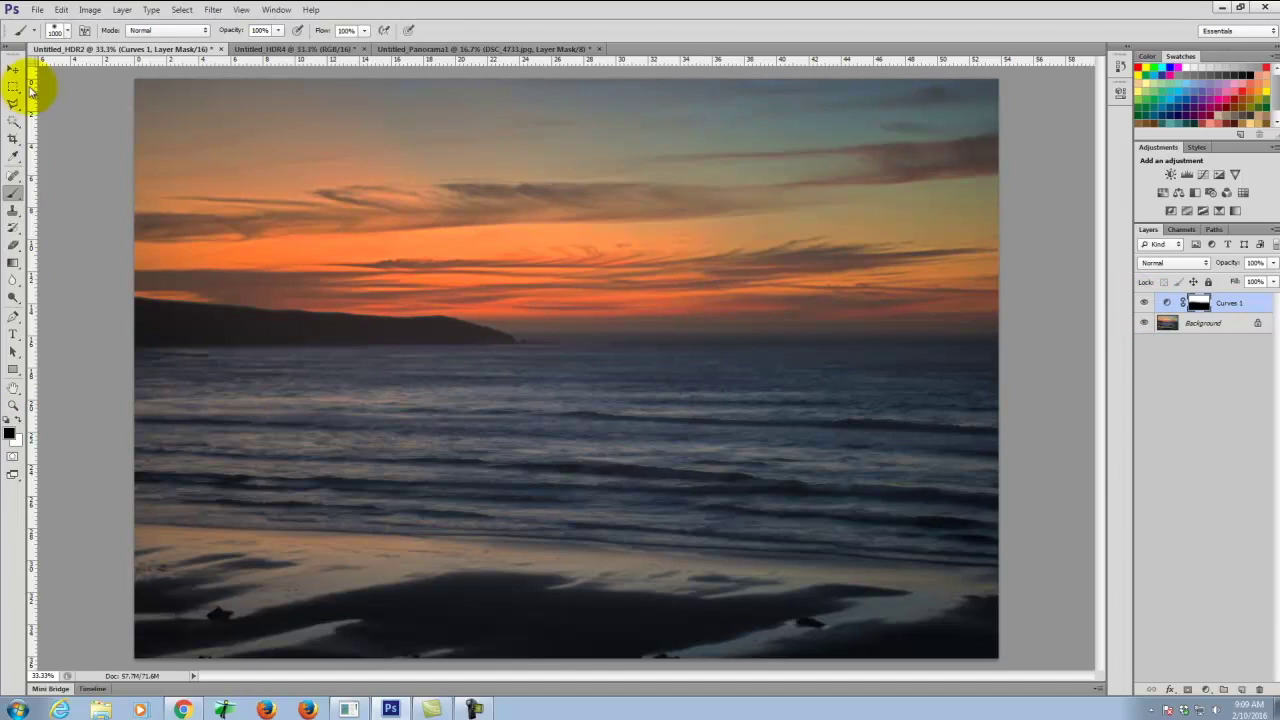
Set the Brush to 193 px with a harder edge and paint black on the Curves 1 mask over the headland and along the horizon.
left_click(54, 30)
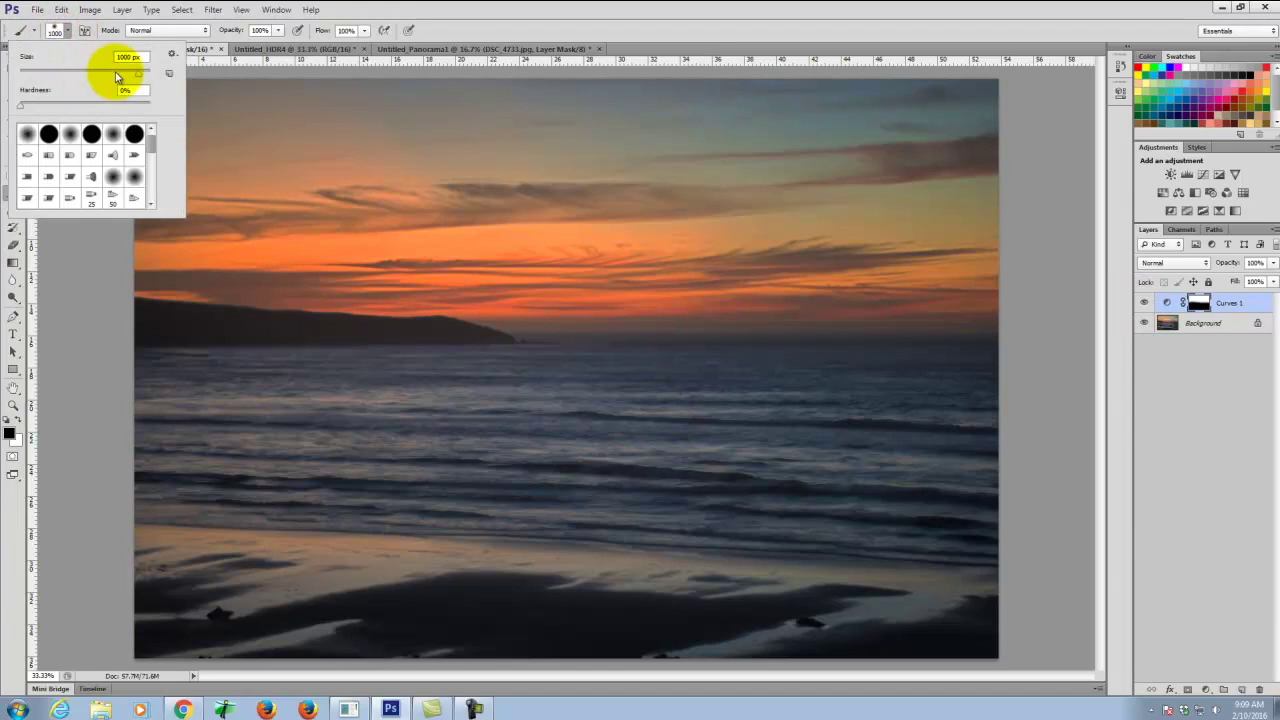
left_click_drag(117, 72, 115, 72)
left_click_drag(20, 104, 93, 104)
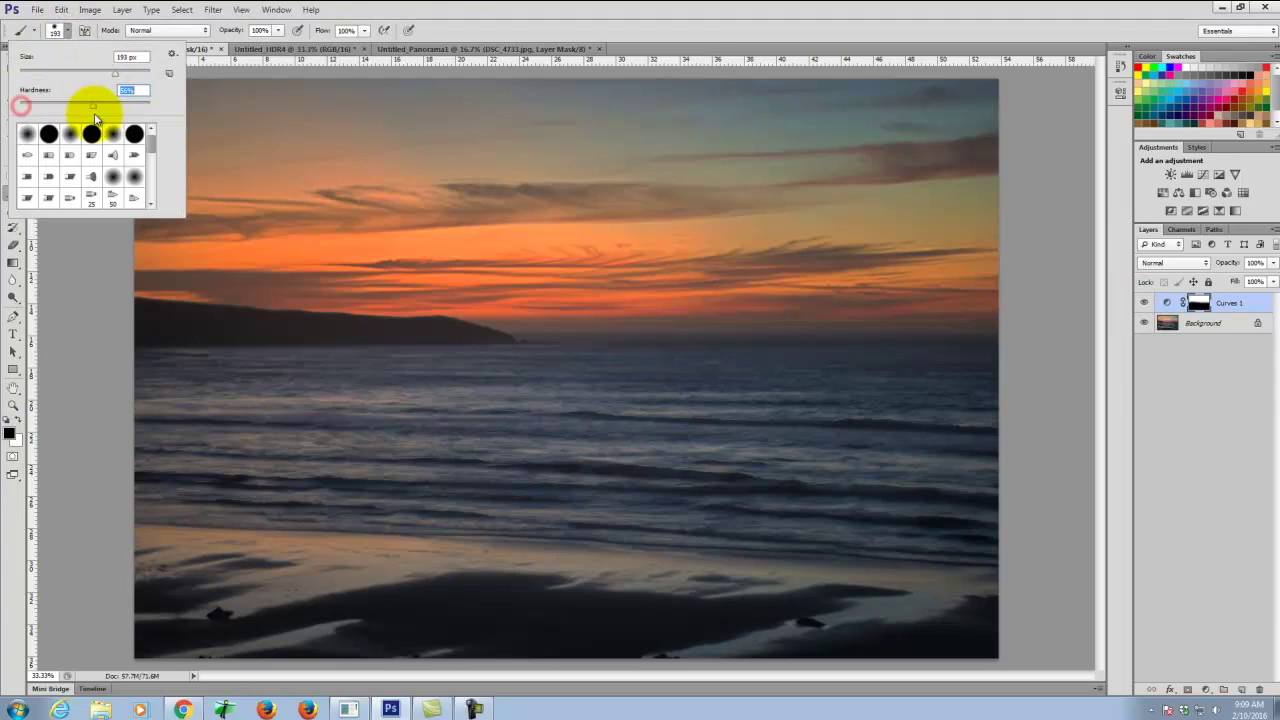
key("Return")
mouse_move(349, 360)
left_mouse_down()
mouse_move(308, 350)
mouse_move(364, 348)
mouse_move(297, 347)
mouse_move(396, 346)
mouse_move(352, 340)
left_mouse_up()
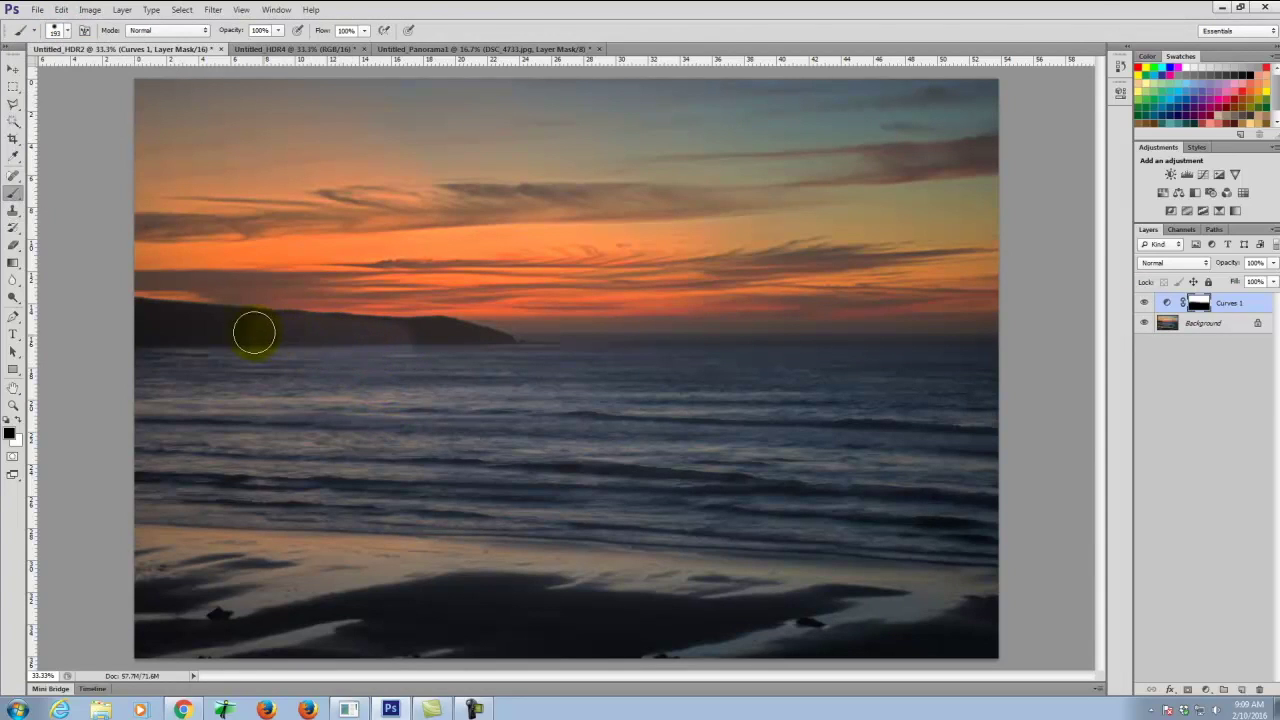
mouse_move(155, 321)
left_mouse_down()
mouse_move(122, 322)
mouse_move(134, 354)
mouse_move(230, 338)
mouse_move(400, 343)
left_mouse_up()
left_click_drag(501, 352, 995, 358)
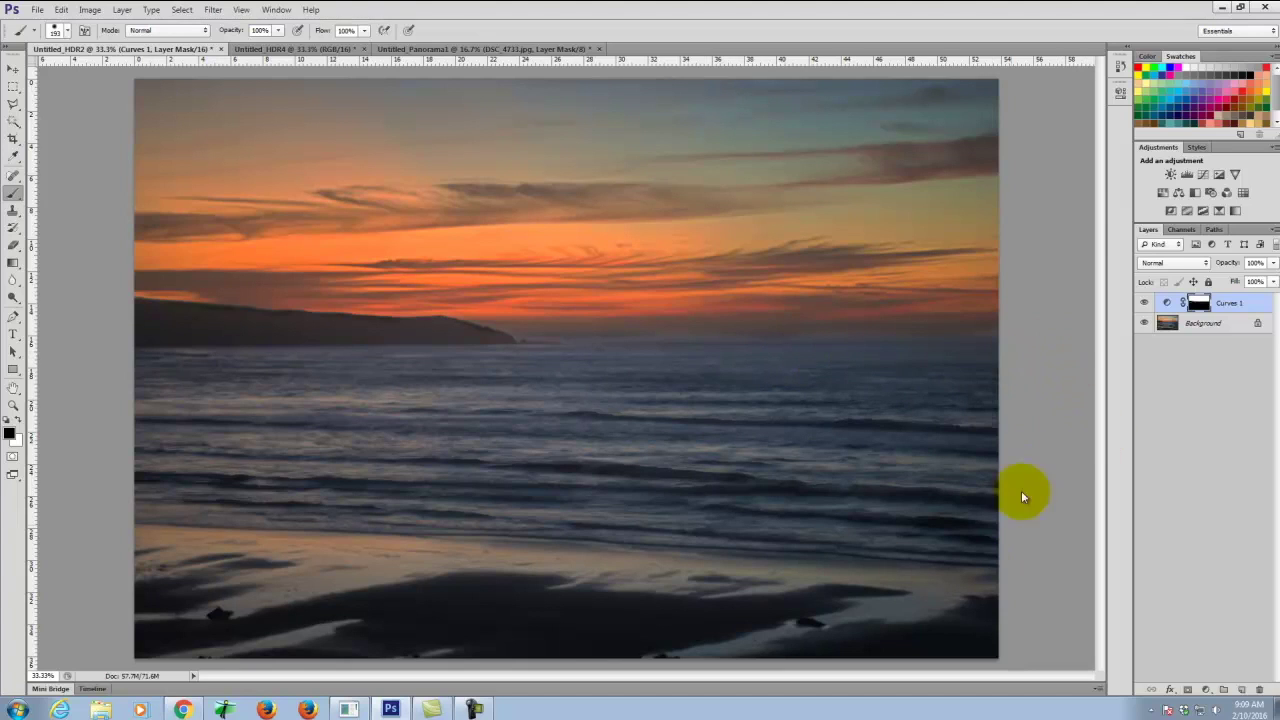
Check the refined mask edge along the headland and horizon by hiding and showing the Curves 1 layer.
left_click(1145, 303)
left_click(1145, 303)
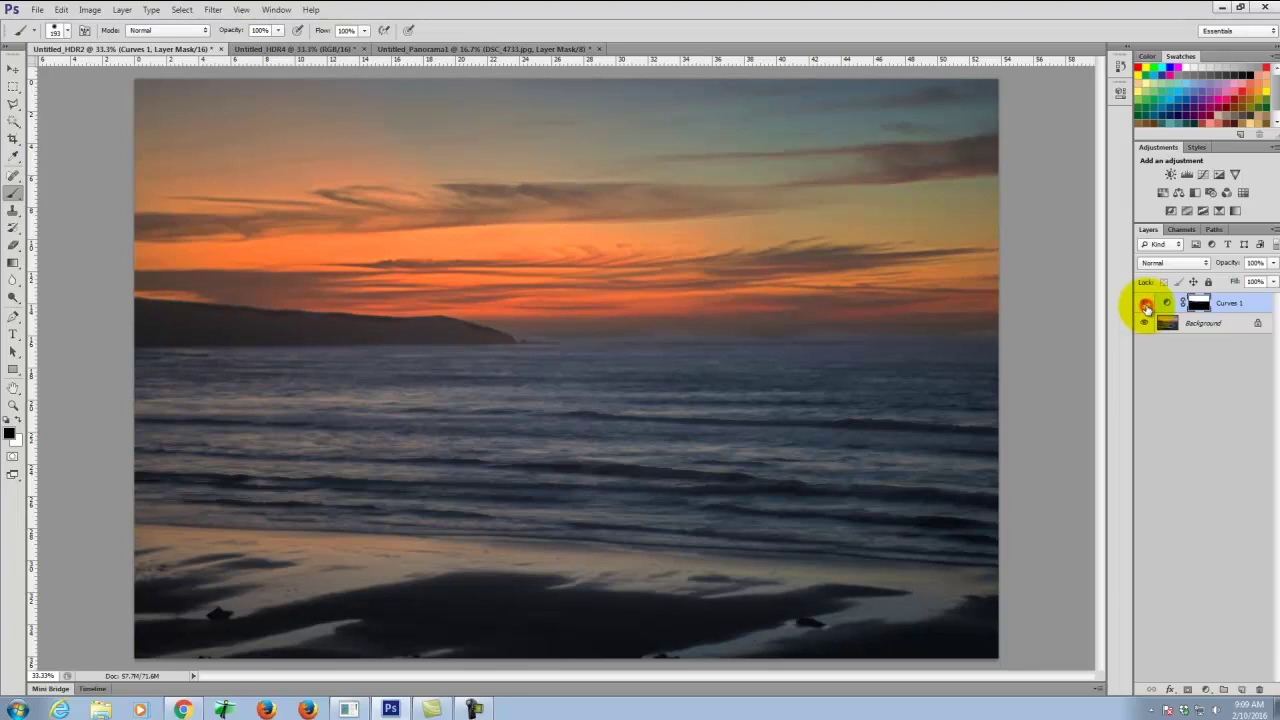
left_click(1146, 305)
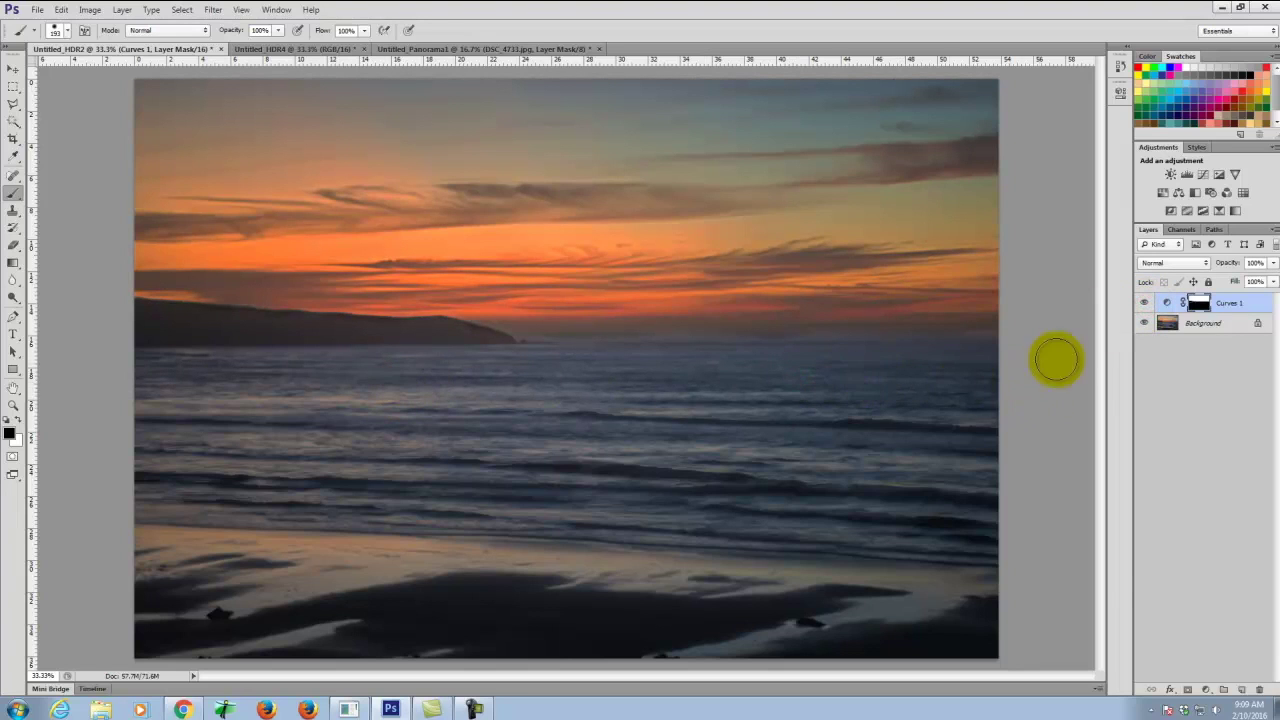
left_click(1144, 305)
left_click(1145, 306)
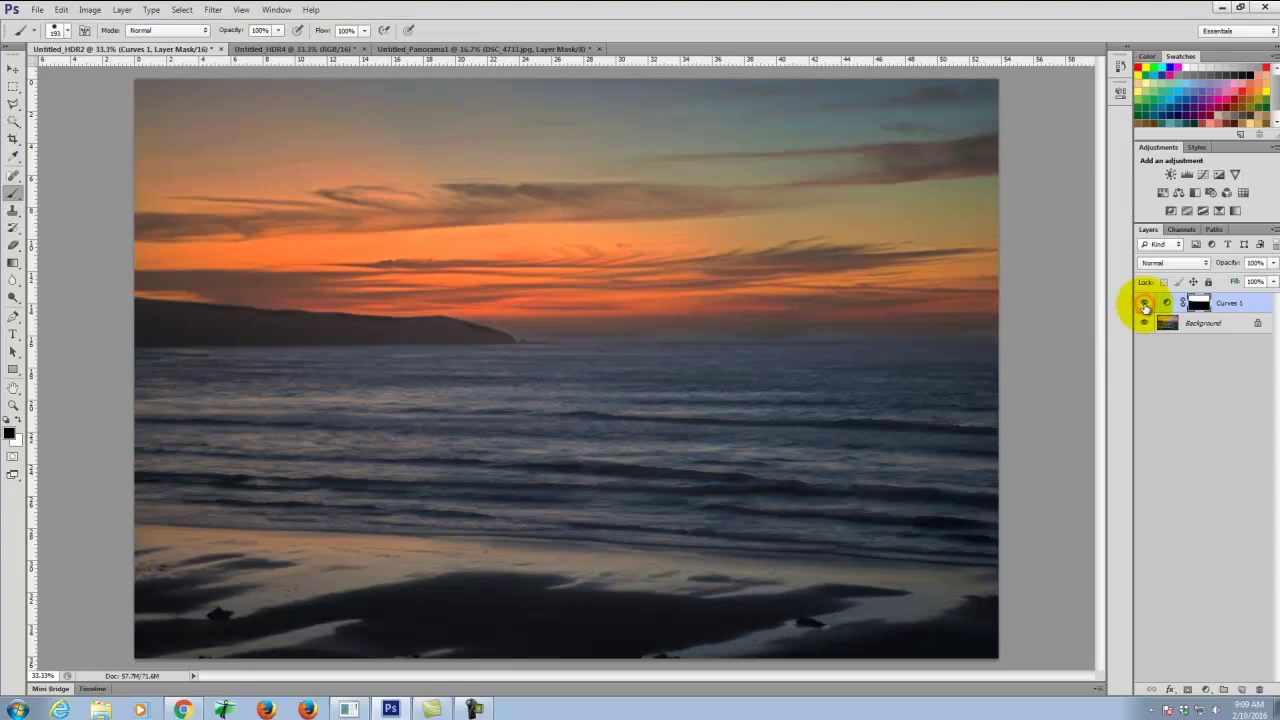
Compare the sunset image with and without the Curves 1 darkening on the headland.
left_click(1145, 305)
left_click(1145, 305)
left_click(1145, 306)
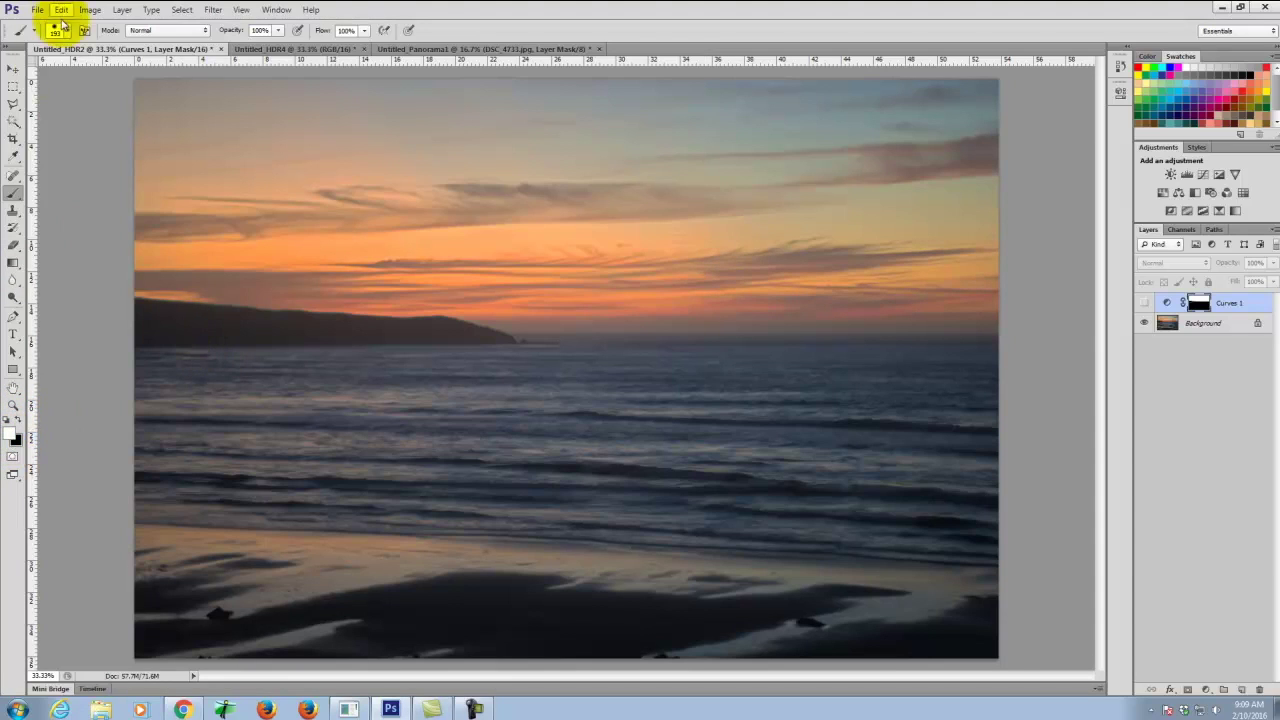
With the Curves 1 layer visible, paint white on its mask over the headland with the 193 px Brush to darken it.
left_click(13, 193)
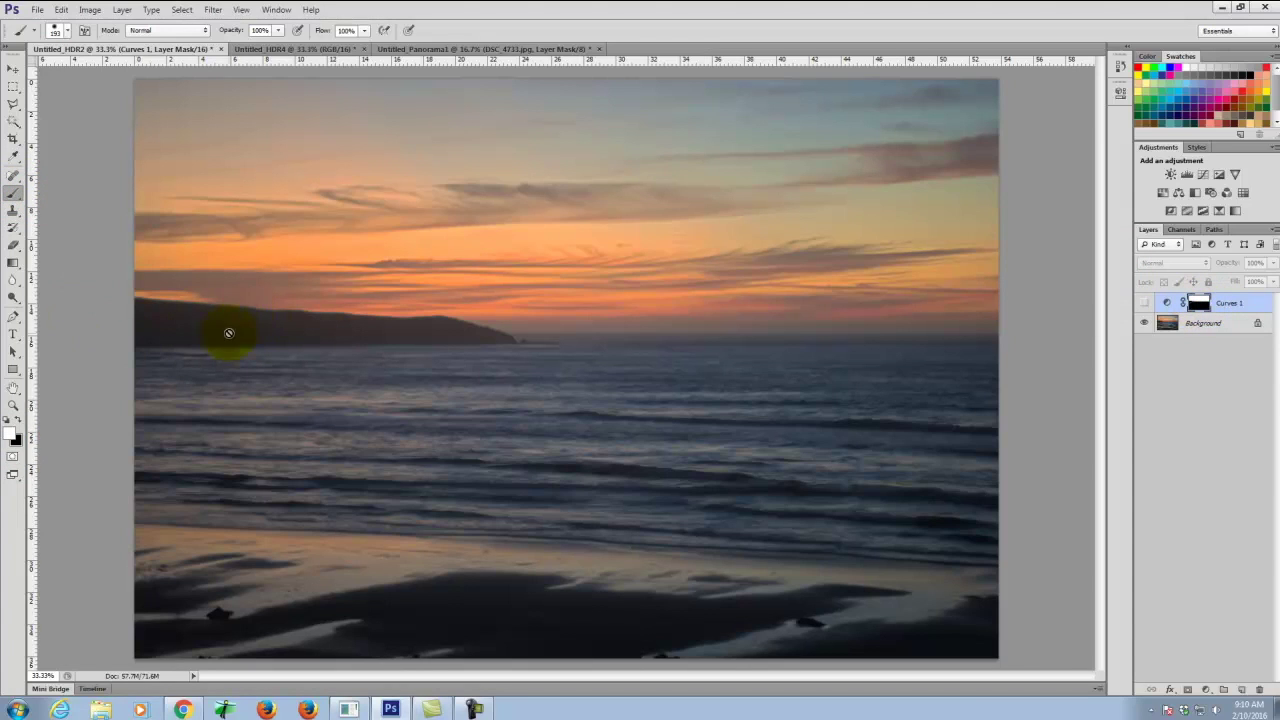
left_click(1143, 303)
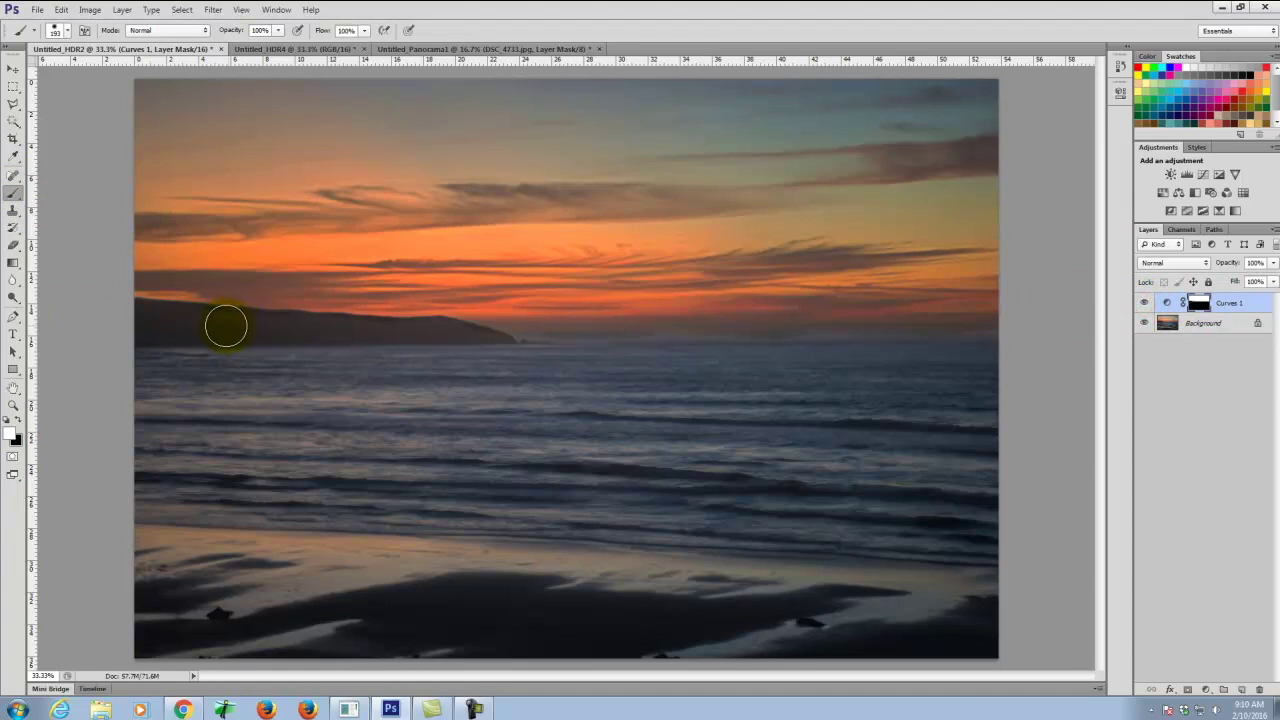
left_click(218, 324)
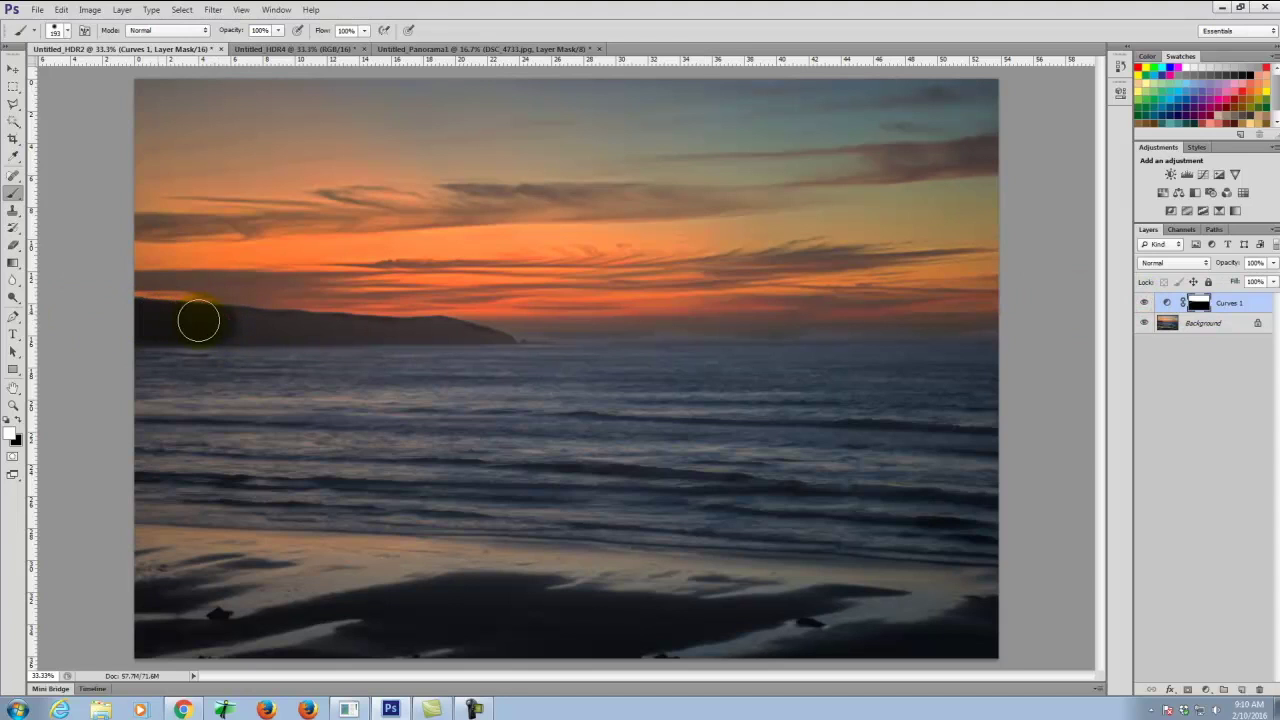
left_click_drag(234, 326, 317, 328)
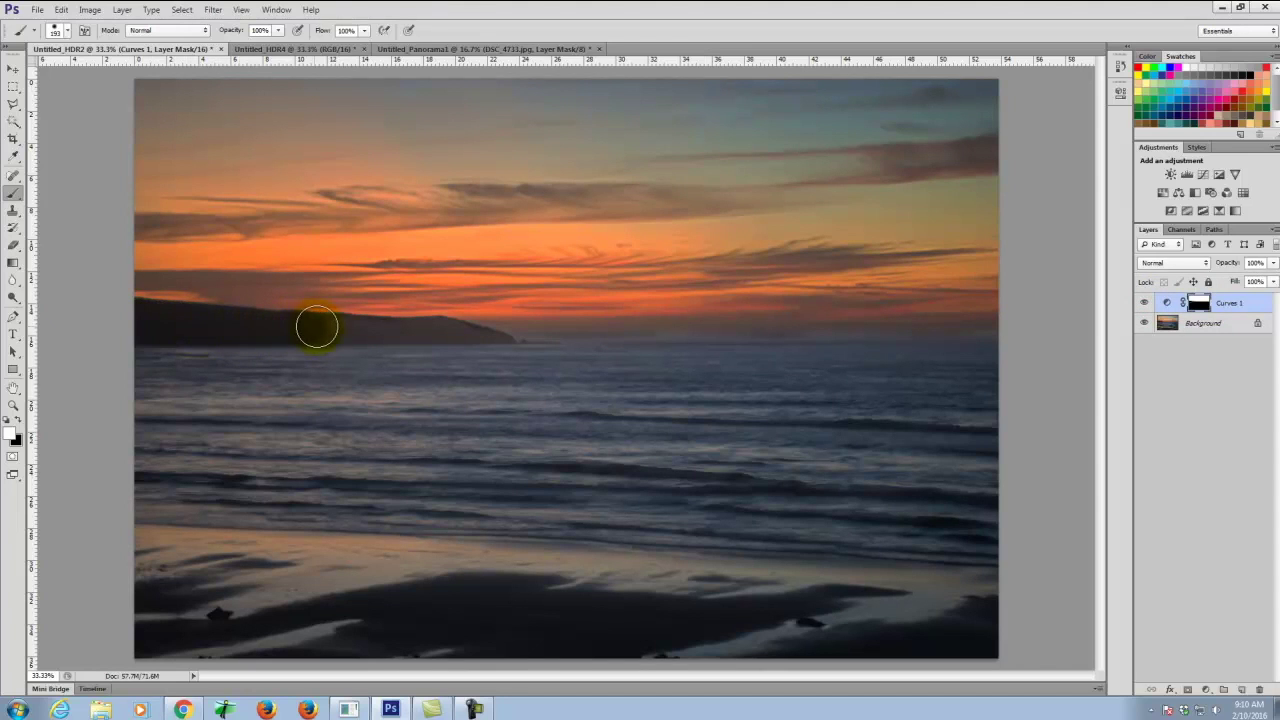
left_click_drag(401, 322, 441, 325)
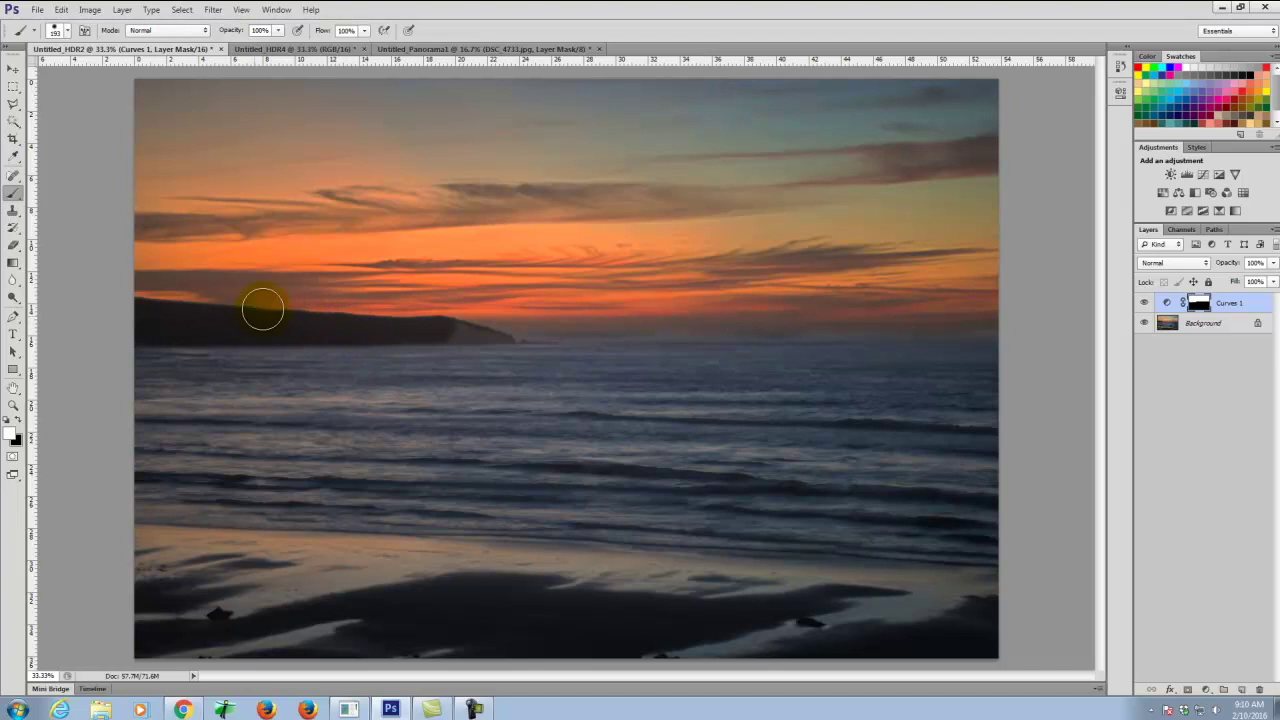
At 300% magnification, continue painting white on the Curves 1 mask along the headland's descending slope.
key("ctrl+equal")
key("ctrl+equal")
key("ctrl+equal")
key("ctrl+equal")
key("ctrl+equal")
key("ctrl+equal")
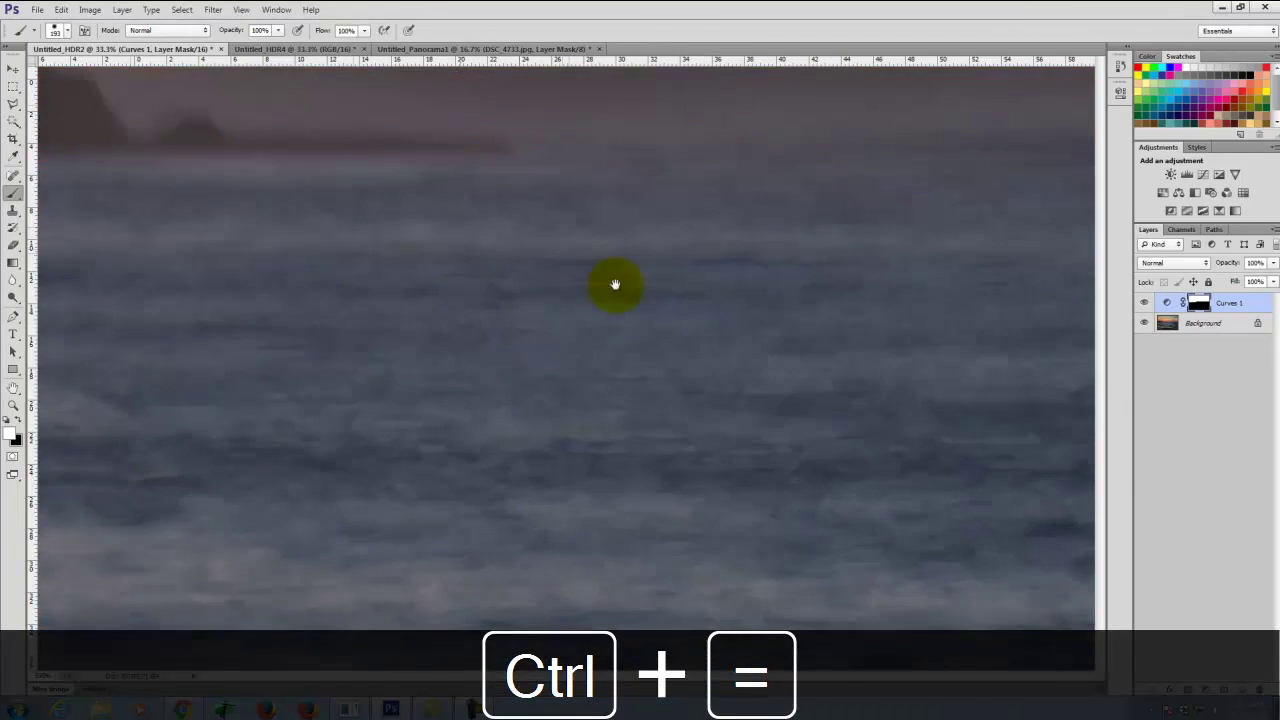
key("space")
left_click_drag(286, 251, 1162, 543)
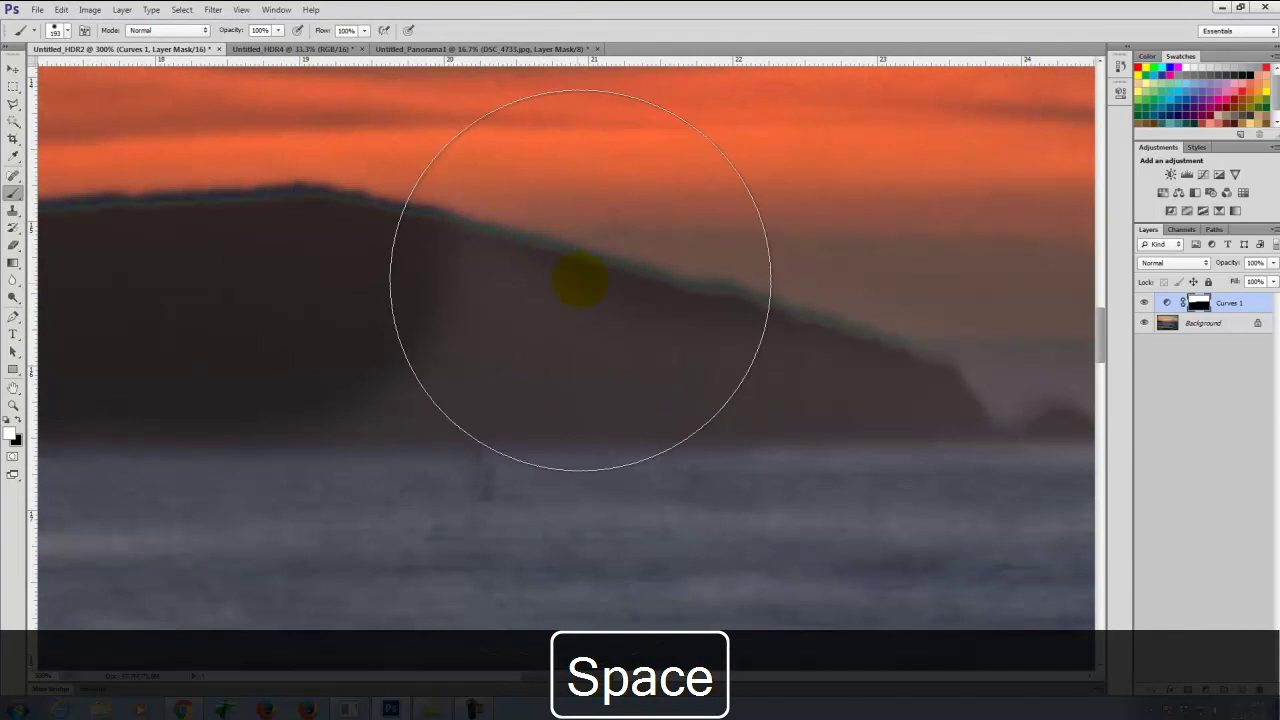
mouse_move(272, 238)
left_mouse_down()
mouse_move(300, 253)
mouse_move(420, 260)
mouse_move(731, 263)
mouse_move(720, 257)
left_mouse_up()
Reduce the Brush to 40 px and paint white on the mask over the headland's narrowing end above the water.
key("bracketleft")
key("bracketleft")
key("bracketleft")
key("bracketleft")
key("bracketleft")
key("bracketleft")
key("bracketleft")
key("bracketleft")
key("bracketleft")
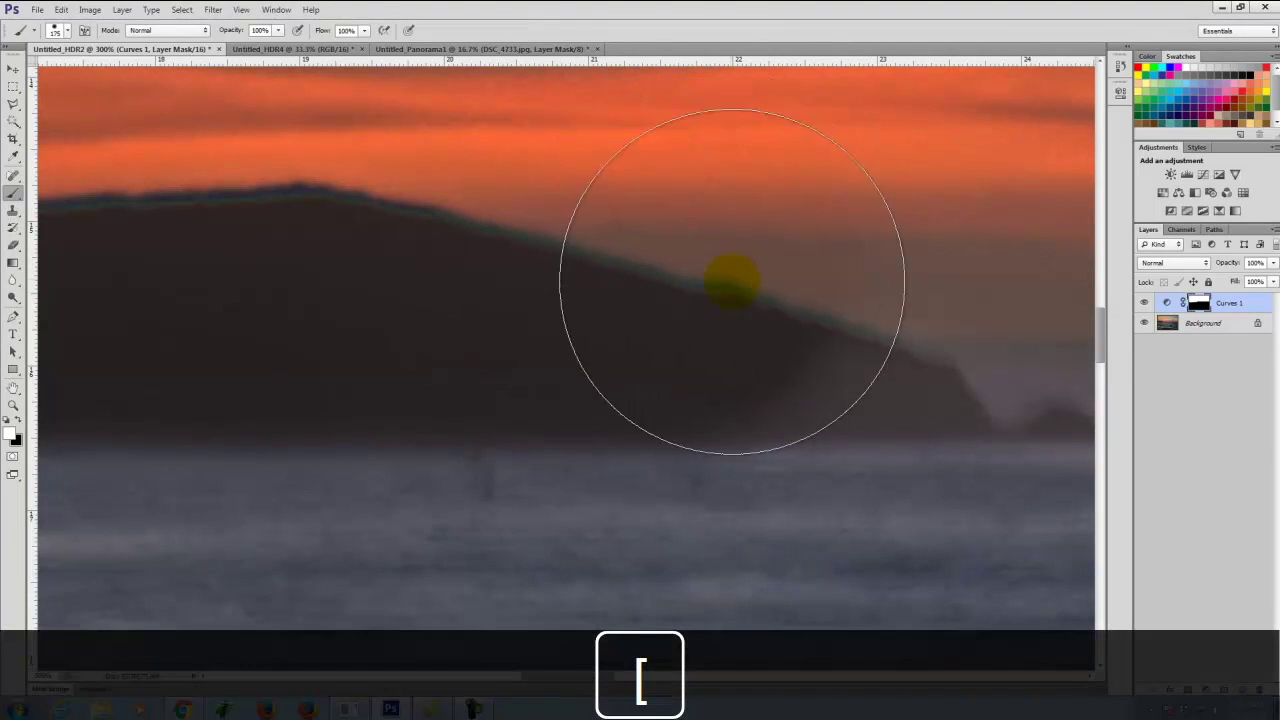
mouse_move(734, 410)
left_mouse_down()
mouse_move(877, 386)
mouse_move(821, 405)
left_mouse_up()
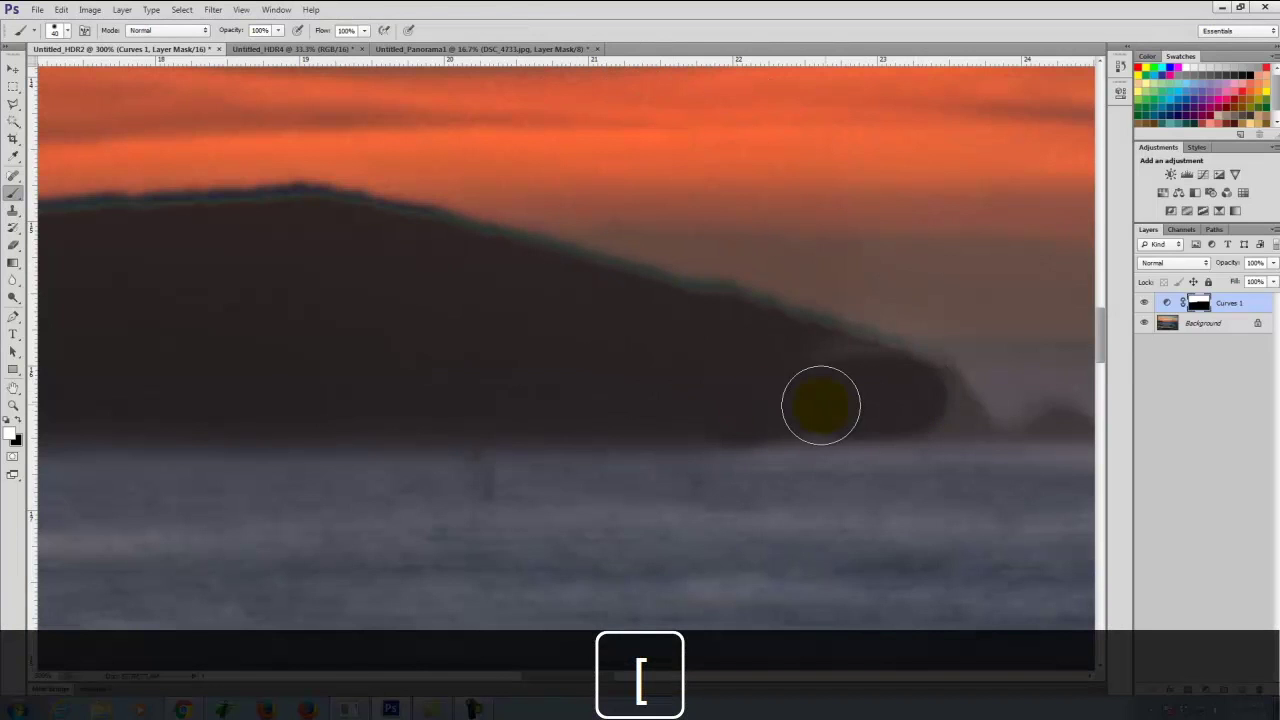
left_click_drag(930, 403, 797, 352)
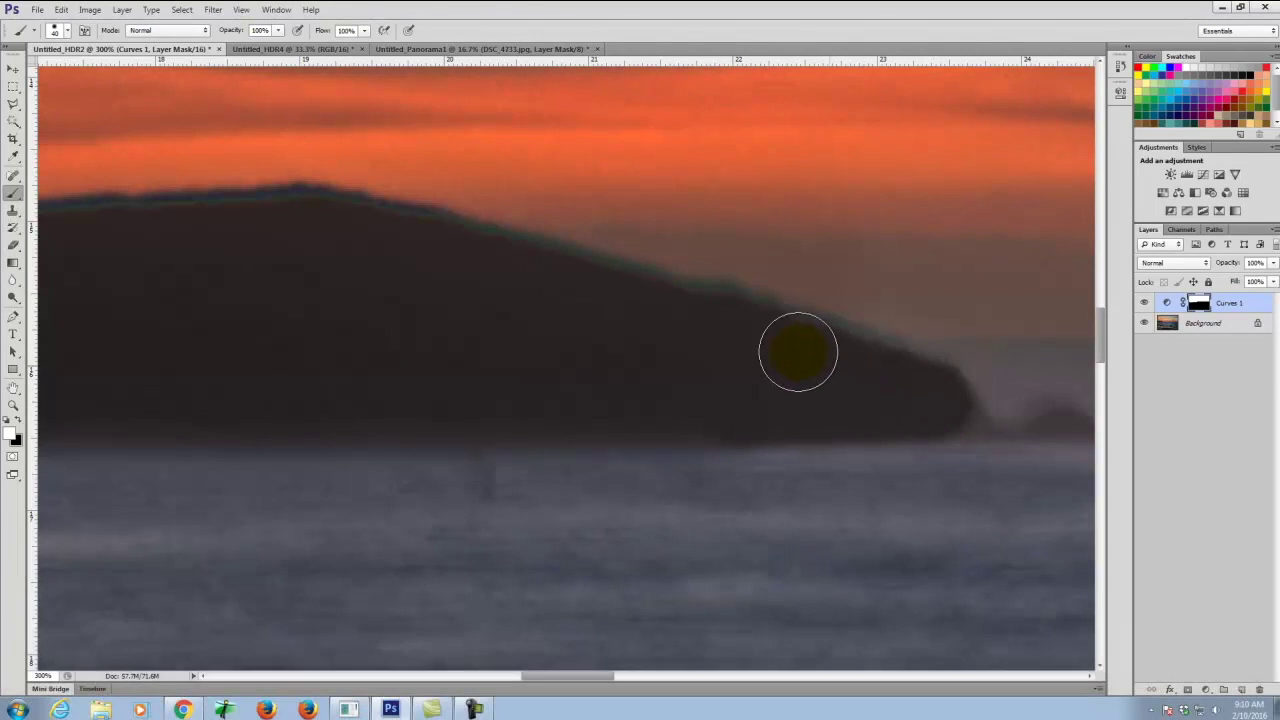
With a 10 px and then 9 px Brush, paint white over the headland's tip and offshore rocks, and black in the gap between them.
key("space")
left_click_drag(877, 360, 346, 262)
key("bracketleft")
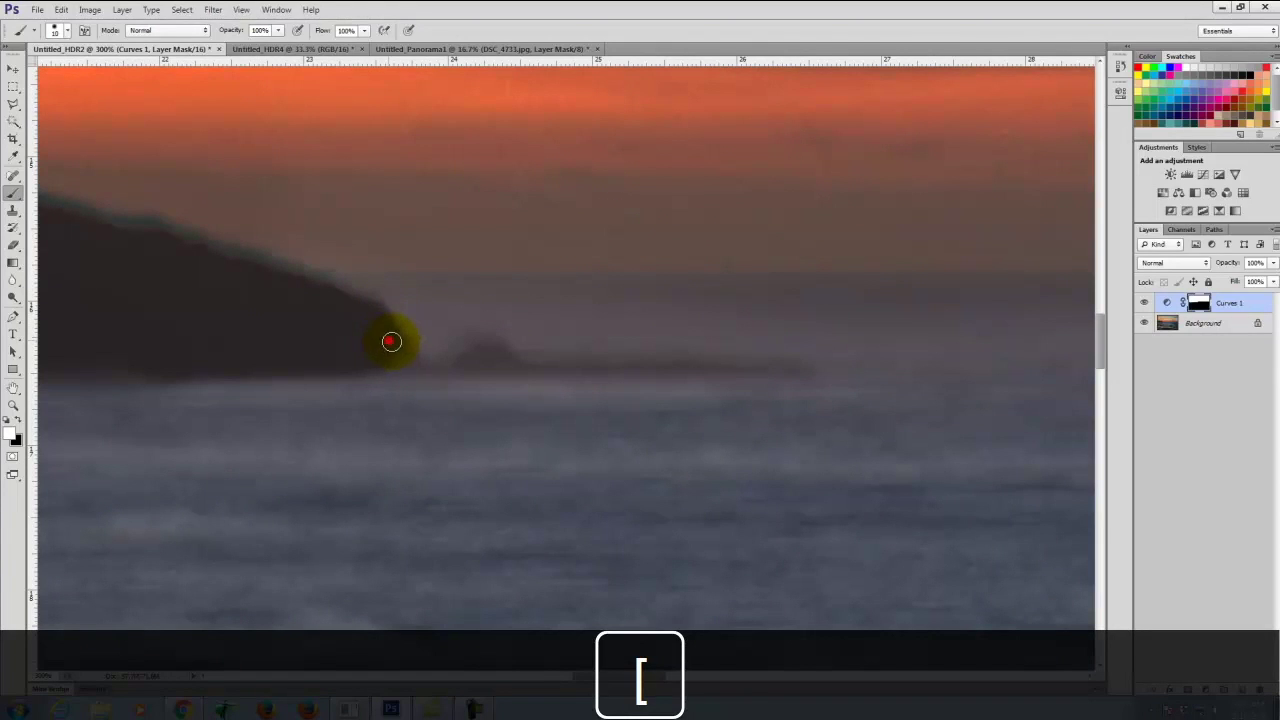
left_click_drag(431, 373, 378, 357)
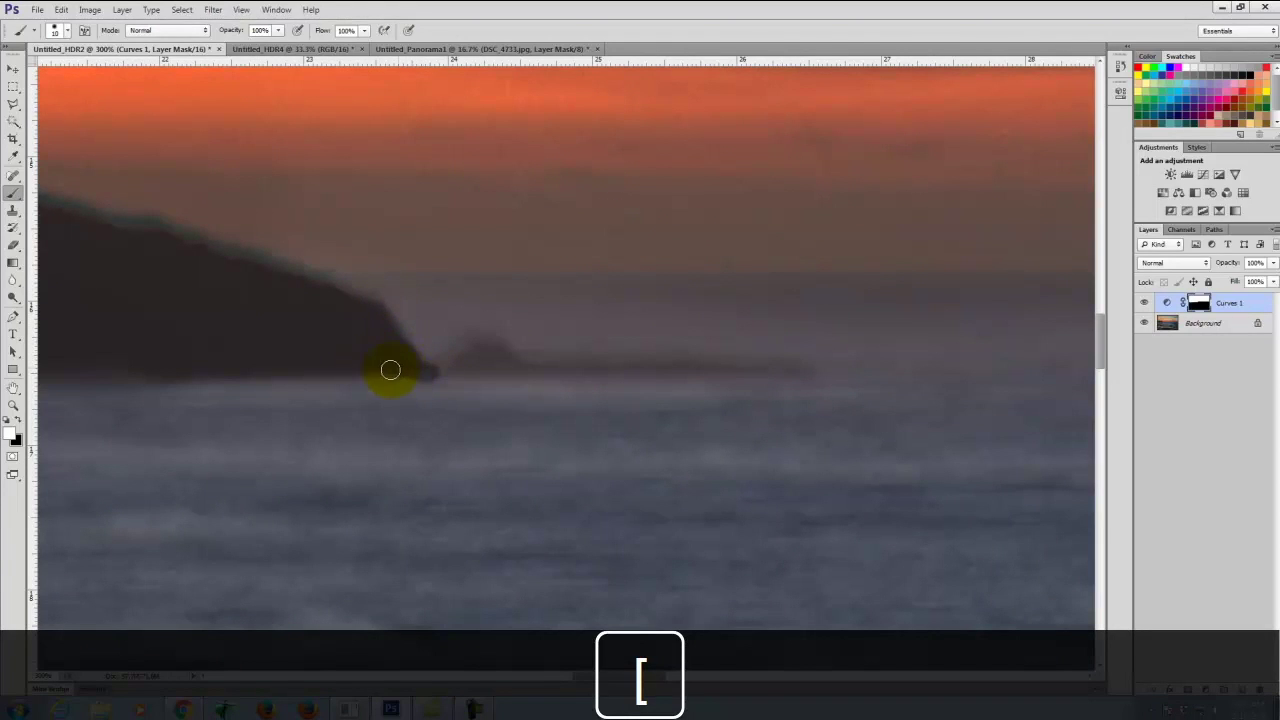
key("bracketleft")
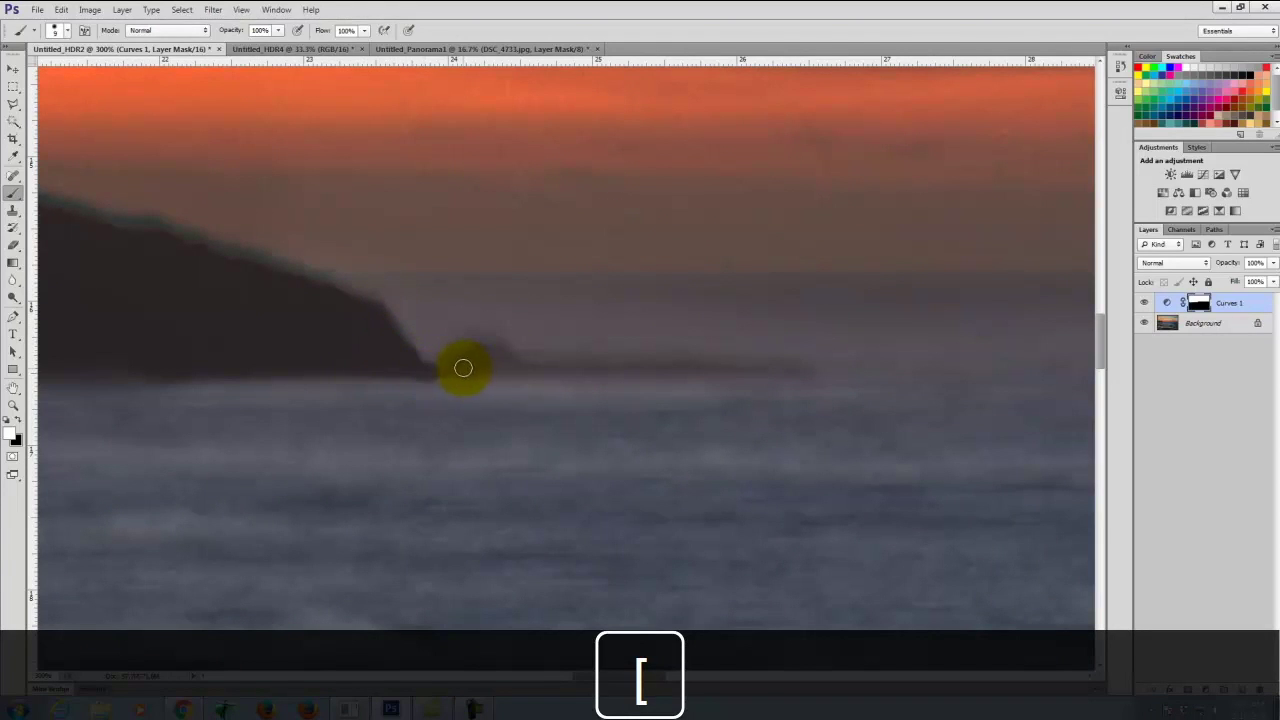
mouse_move(470, 363)
left_mouse_down()
mouse_move(778, 368)
mouse_move(603, 367)
left_mouse_up()
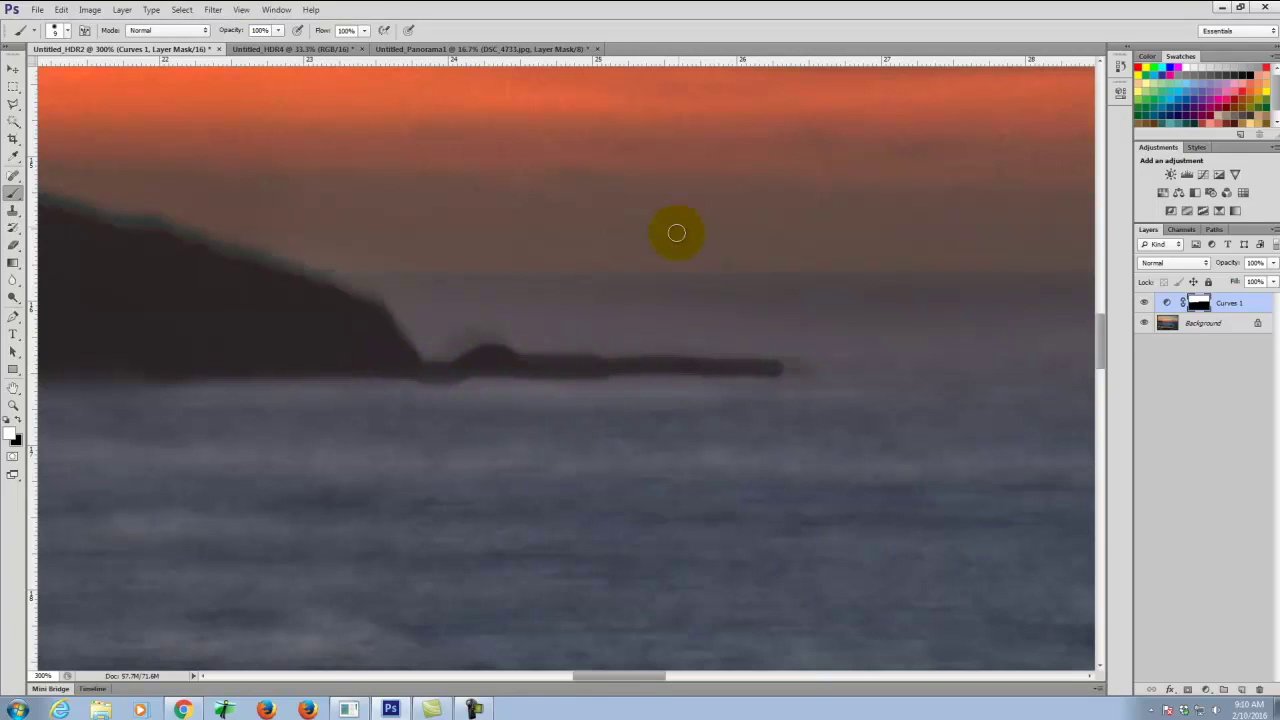
left_click(14, 419)
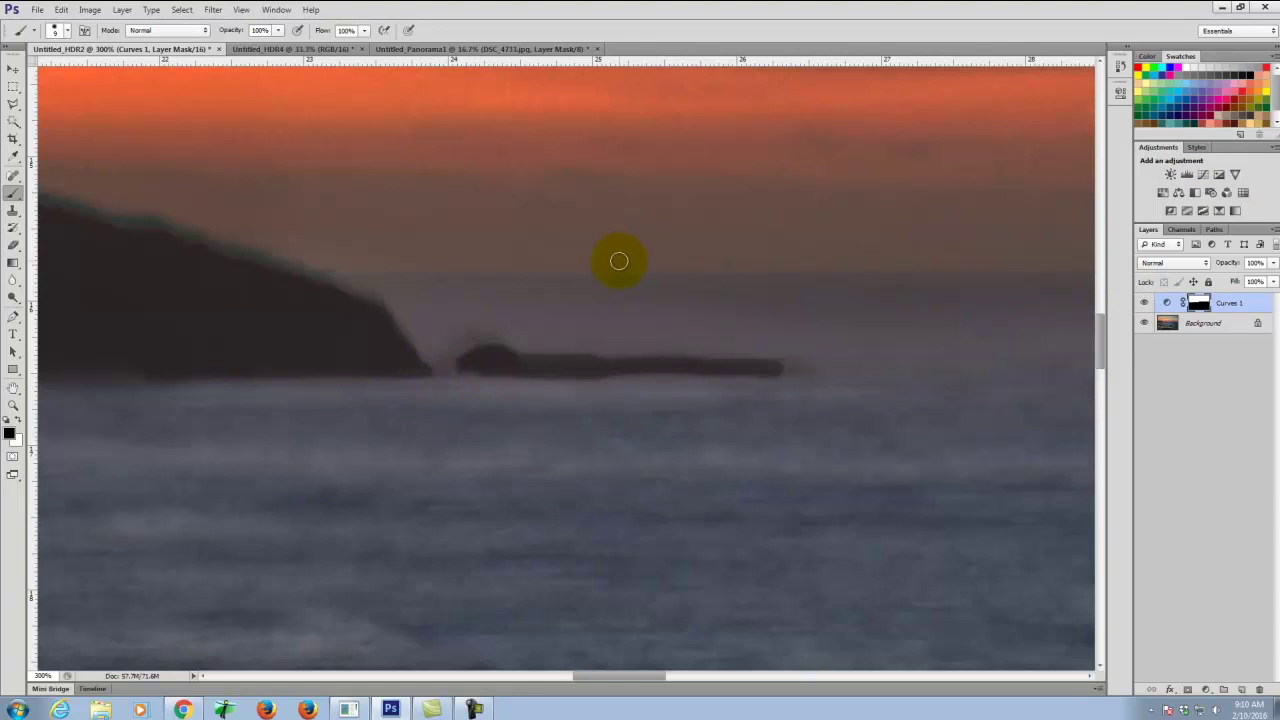
Fit the whole image on screen and compare it with the Curves 1 layer hidden and shown.
key("ctrl+0")
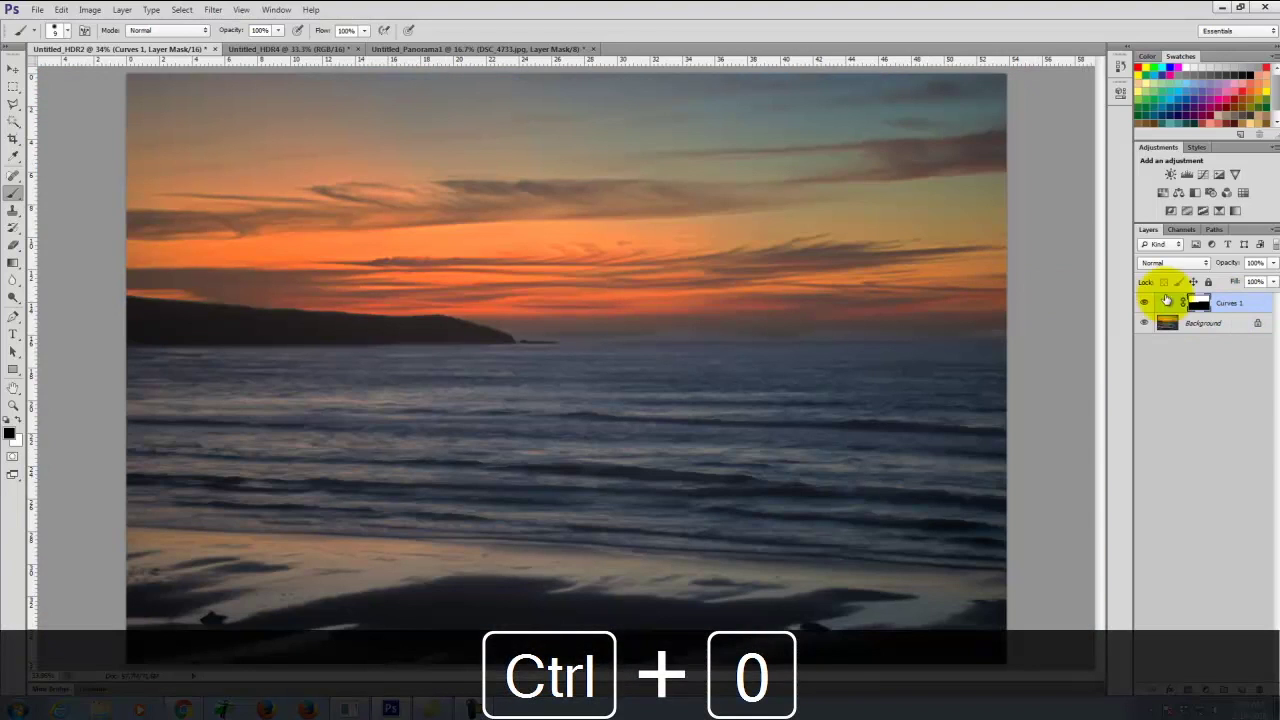
left_click(1145, 305)
left_click(1145, 305)
left_click(1145, 305)
left_click(1145, 305)
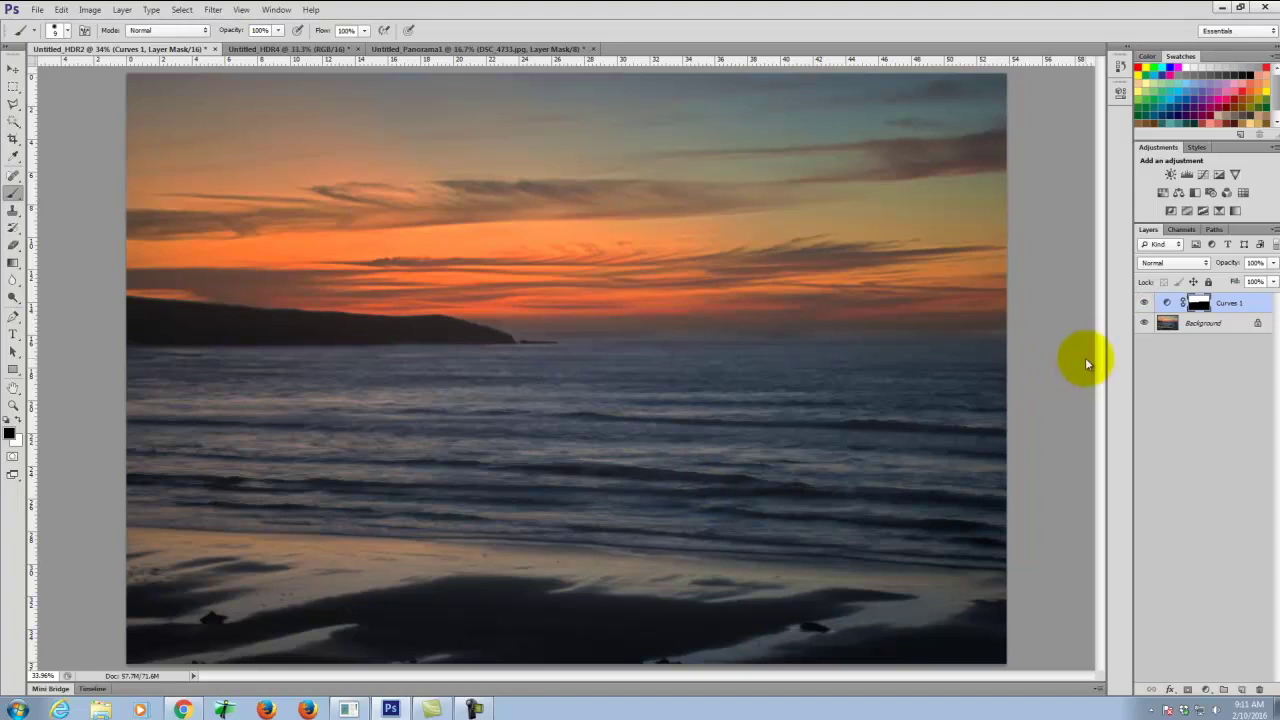
Duplicate the Background layer as Background copy, set its blend mode to Overlay and its opacity to 30%.
left_click(1200, 325)
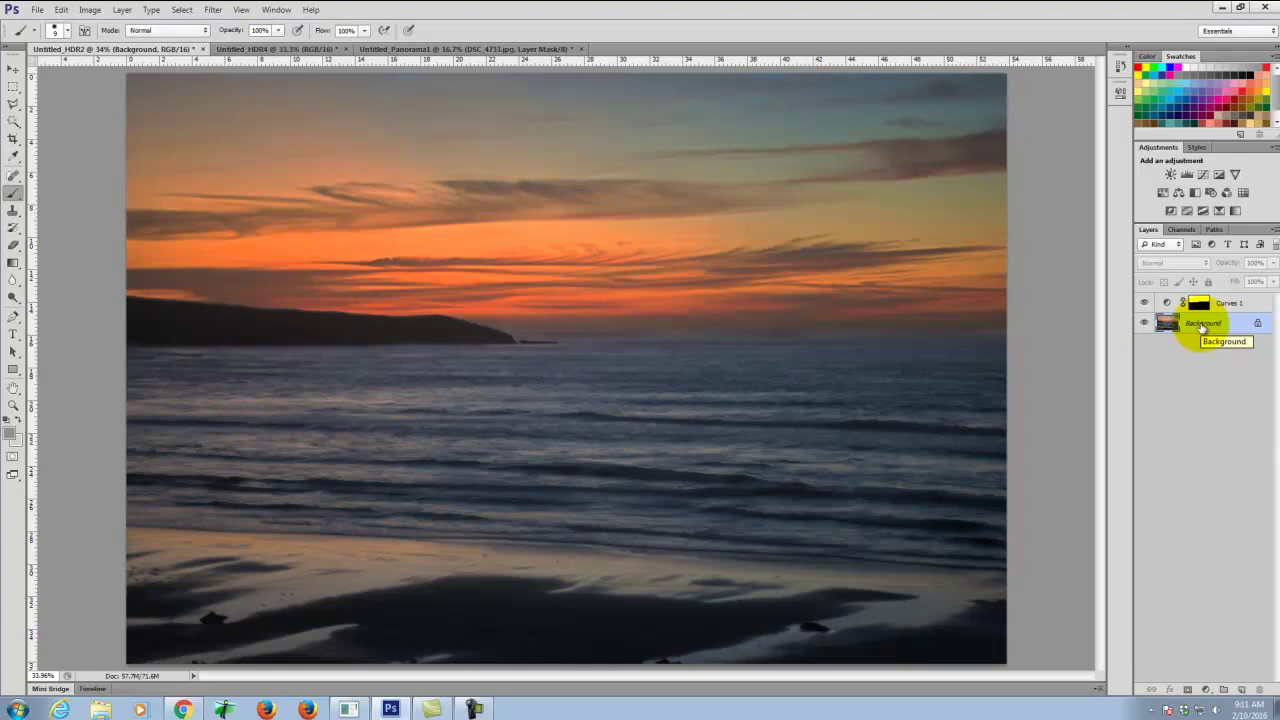
right_click(1202, 327)
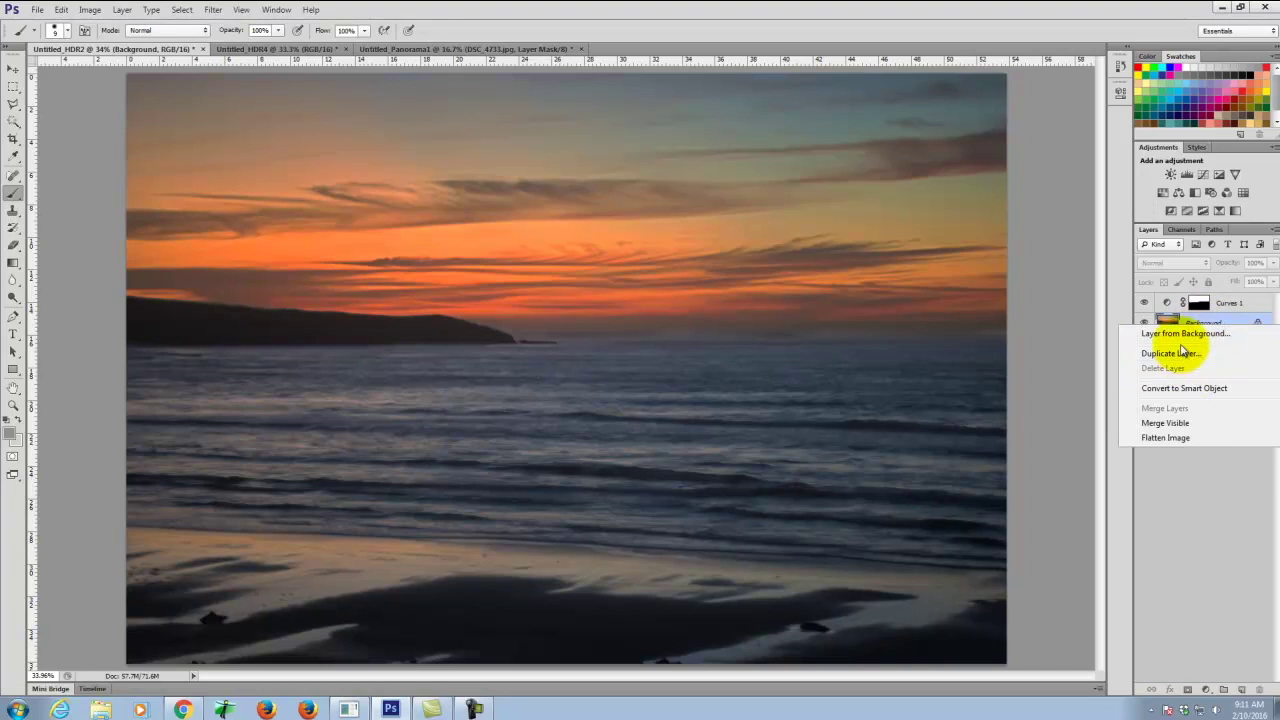
left_click(1179, 355)
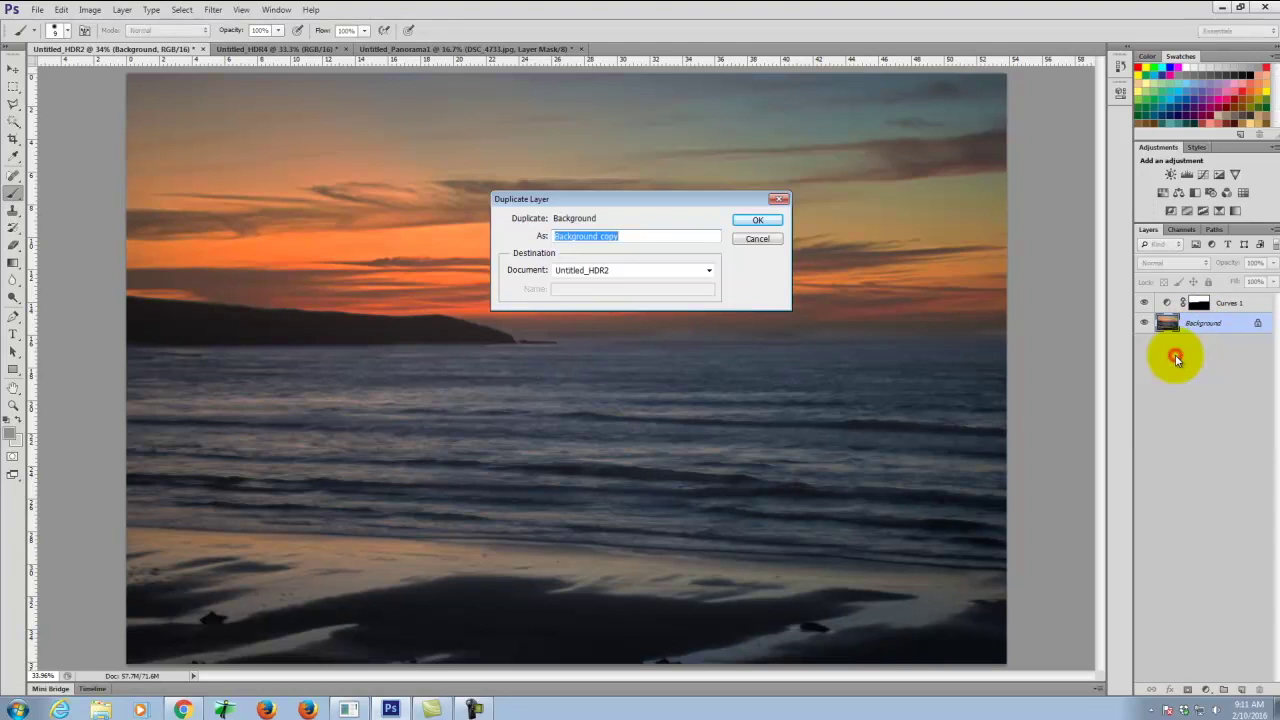
left_click(752, 220)
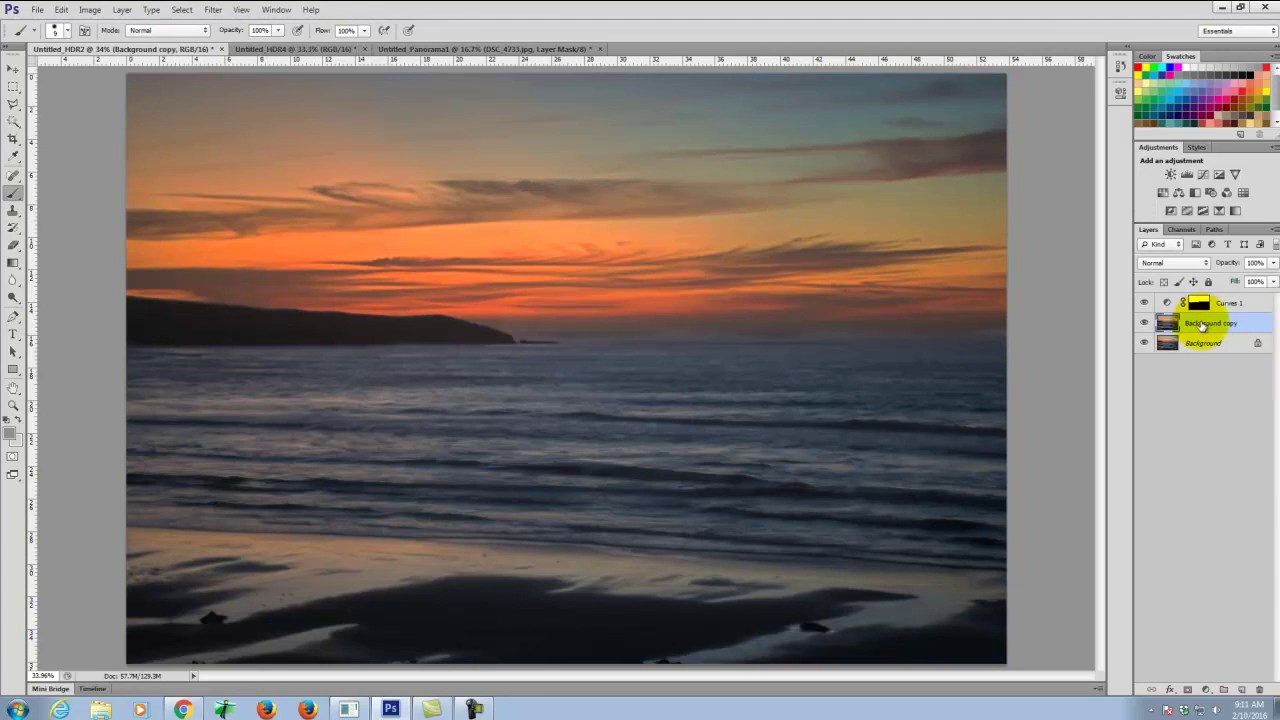
left_click(1178, 262)
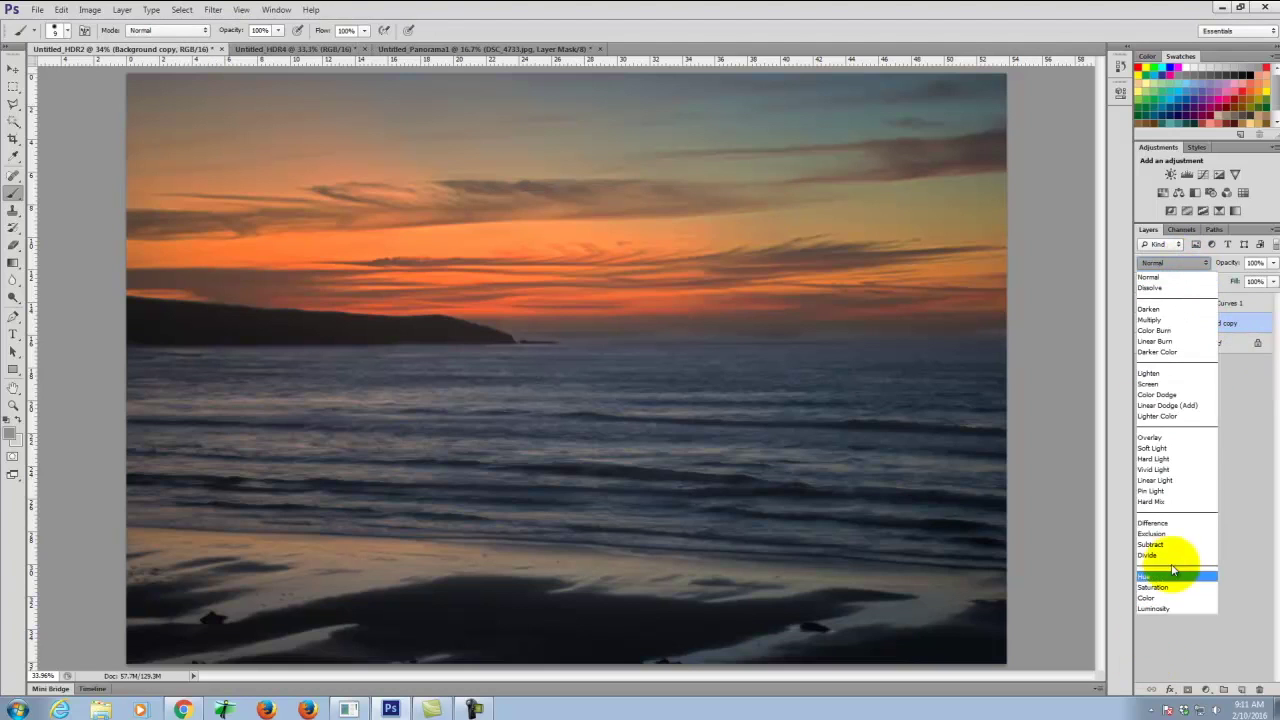
left_click(1159, 437)
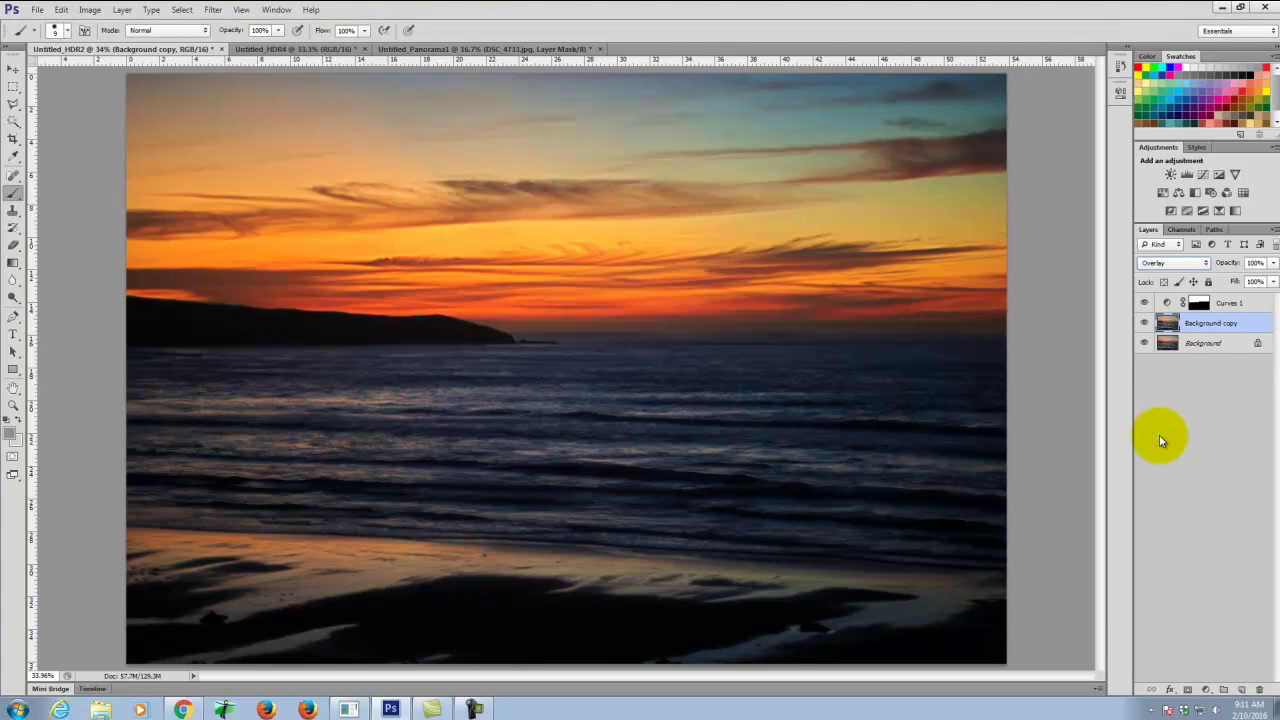
left_click_drag(1273, 263, 1228, 284)
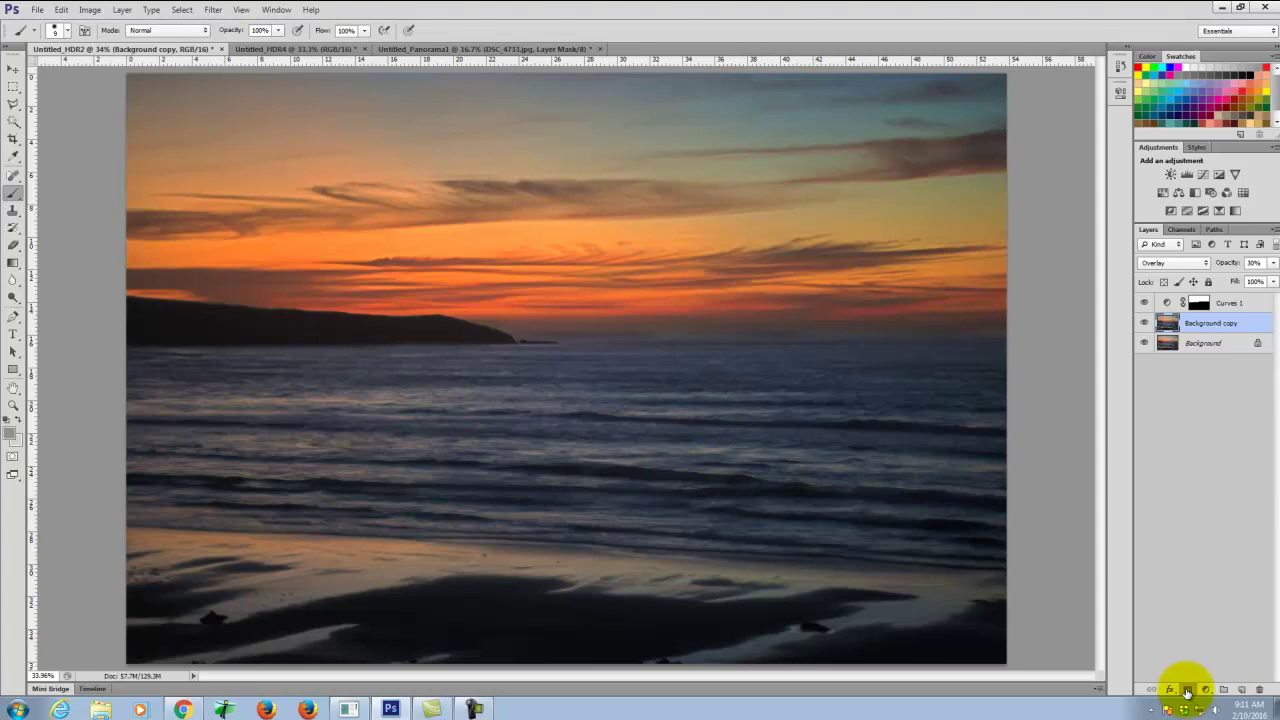
Add a layer mask to Background copy, paint black across the image's middle with a 500 px Brush, and compare the effect.
left_click(1187, 690)
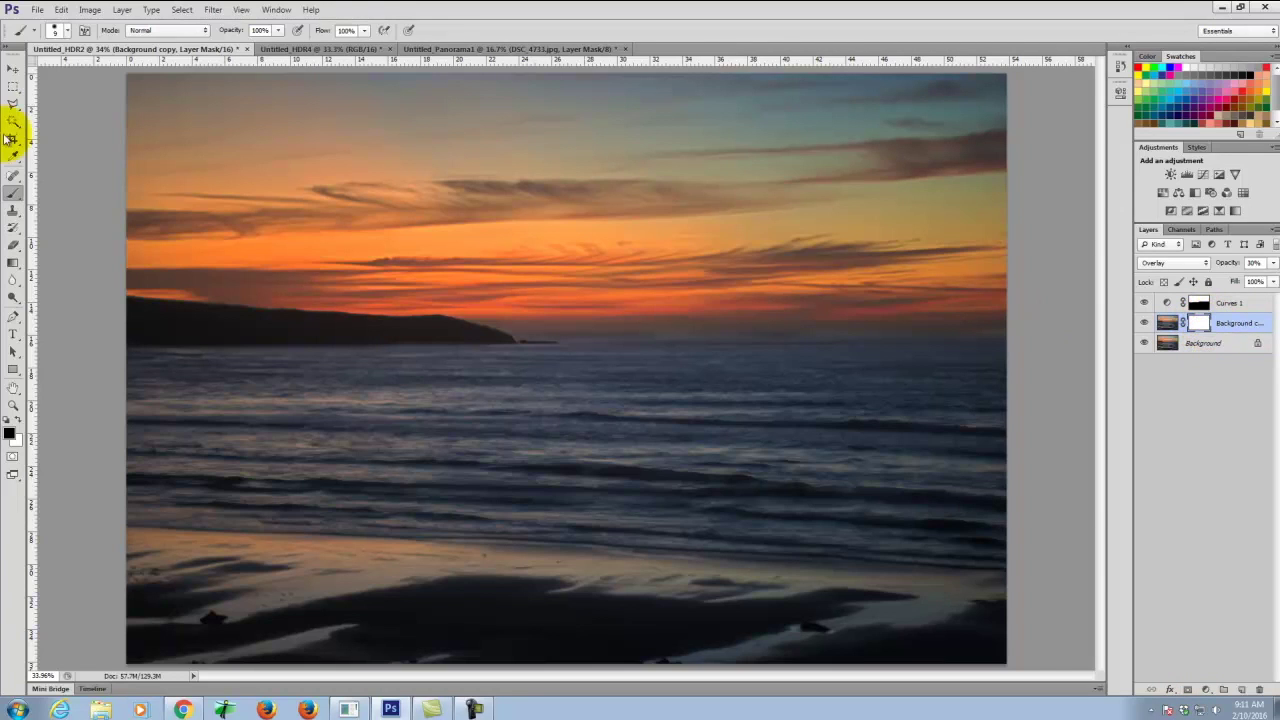
left_click(12, 193)
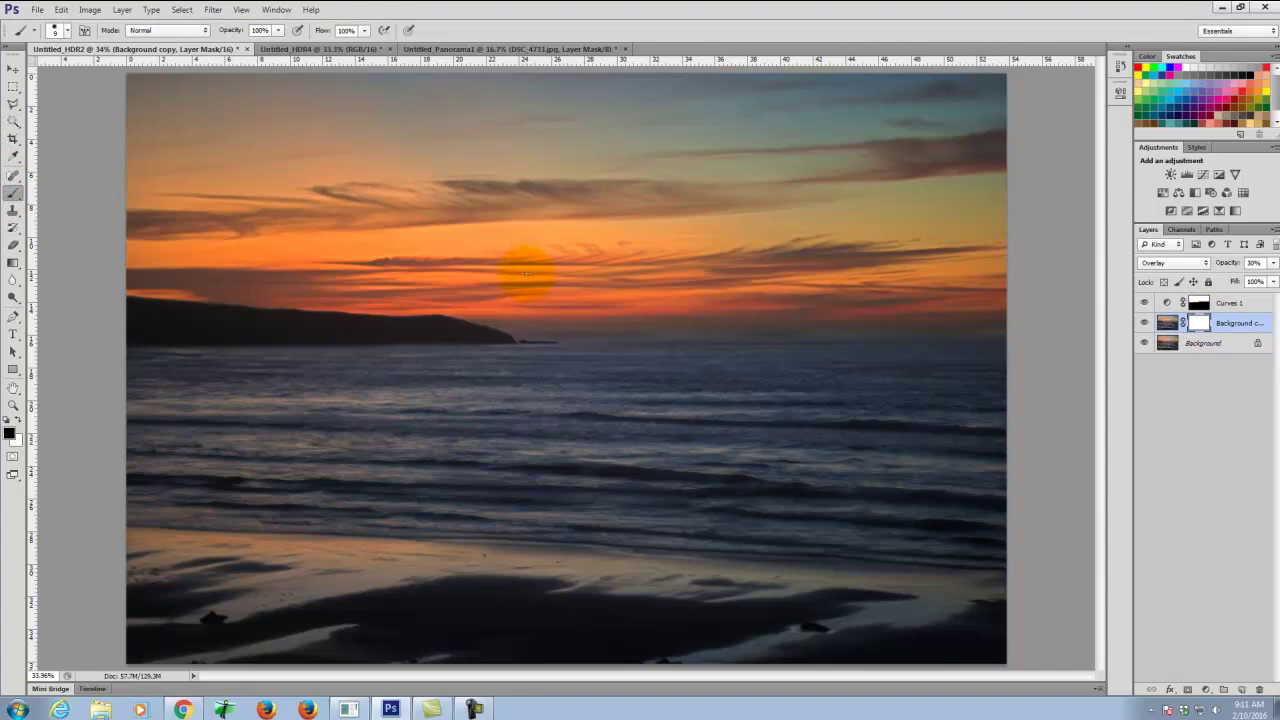
key("bracketright")
key("bracketright")
key("bracketright")
key("bracketright")
key("bracketright")
key("bracketright")
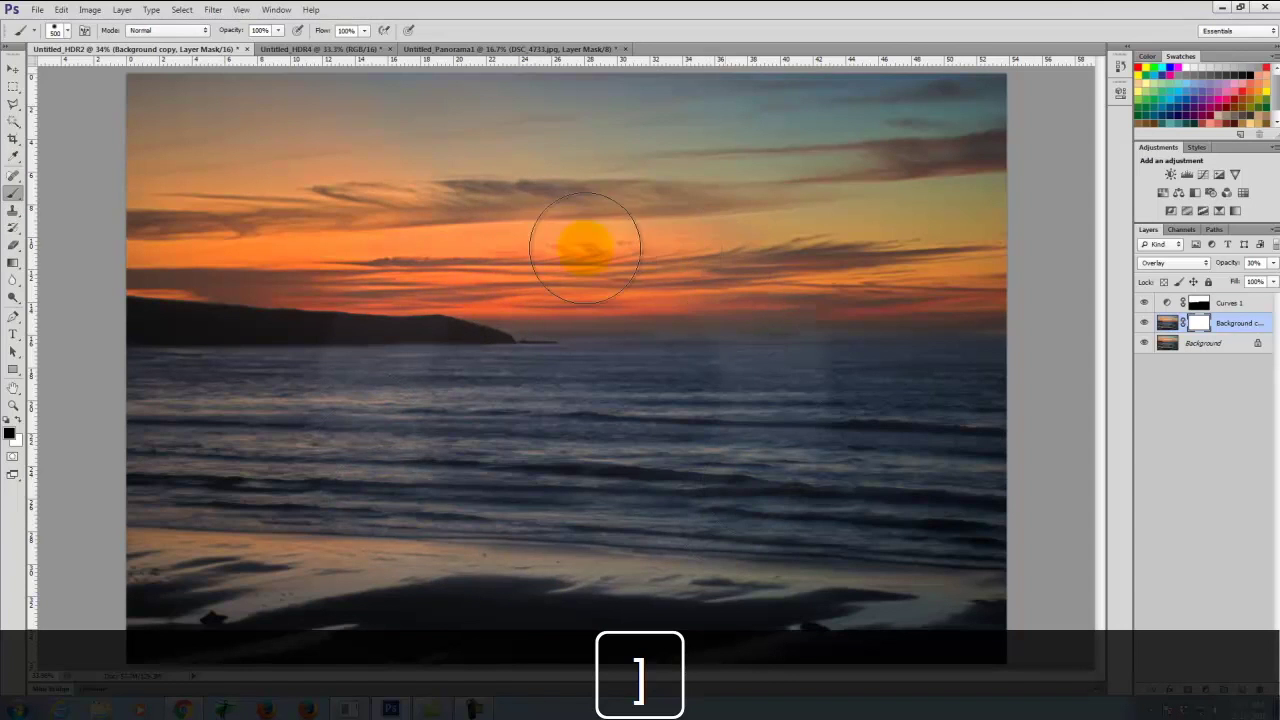
mouse_move(455, 413)
left_mouse_down()
mouse_move(580, 466)
mouse_move(551, 334)
mouse_move(620, 356)
left_mouse_up()
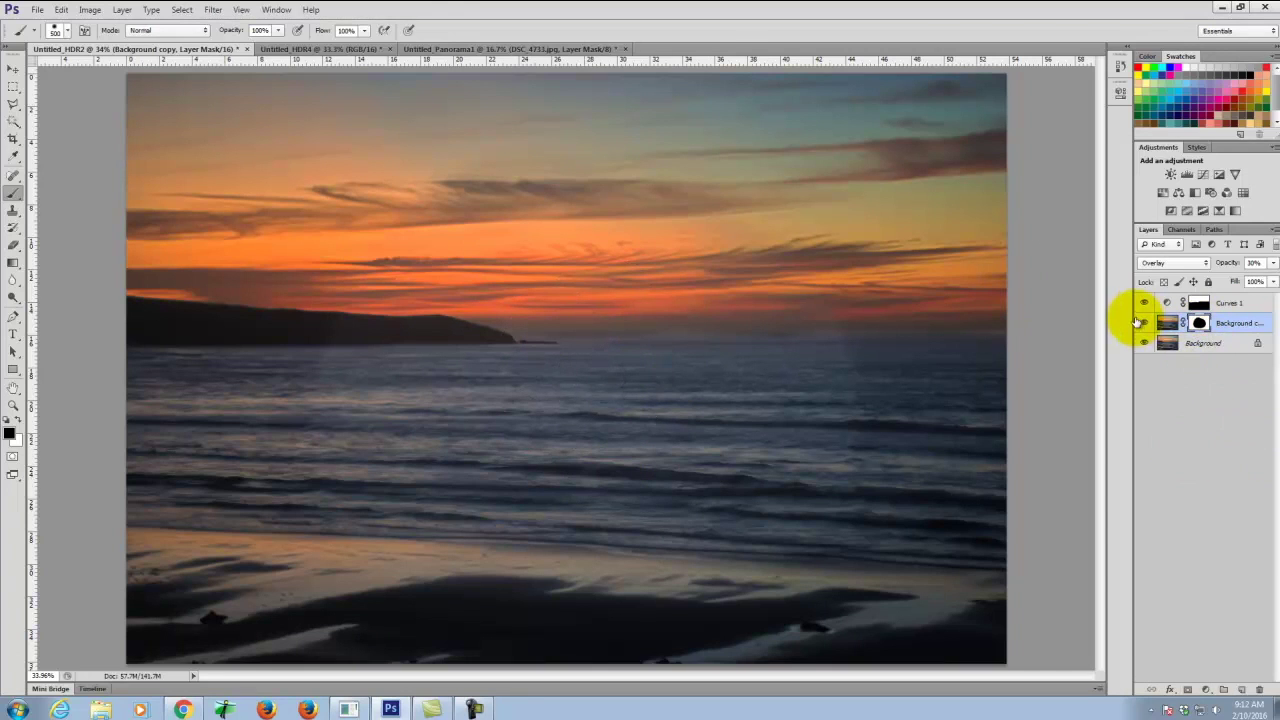
left_click(1145, 323)
left_click(1145, 323)
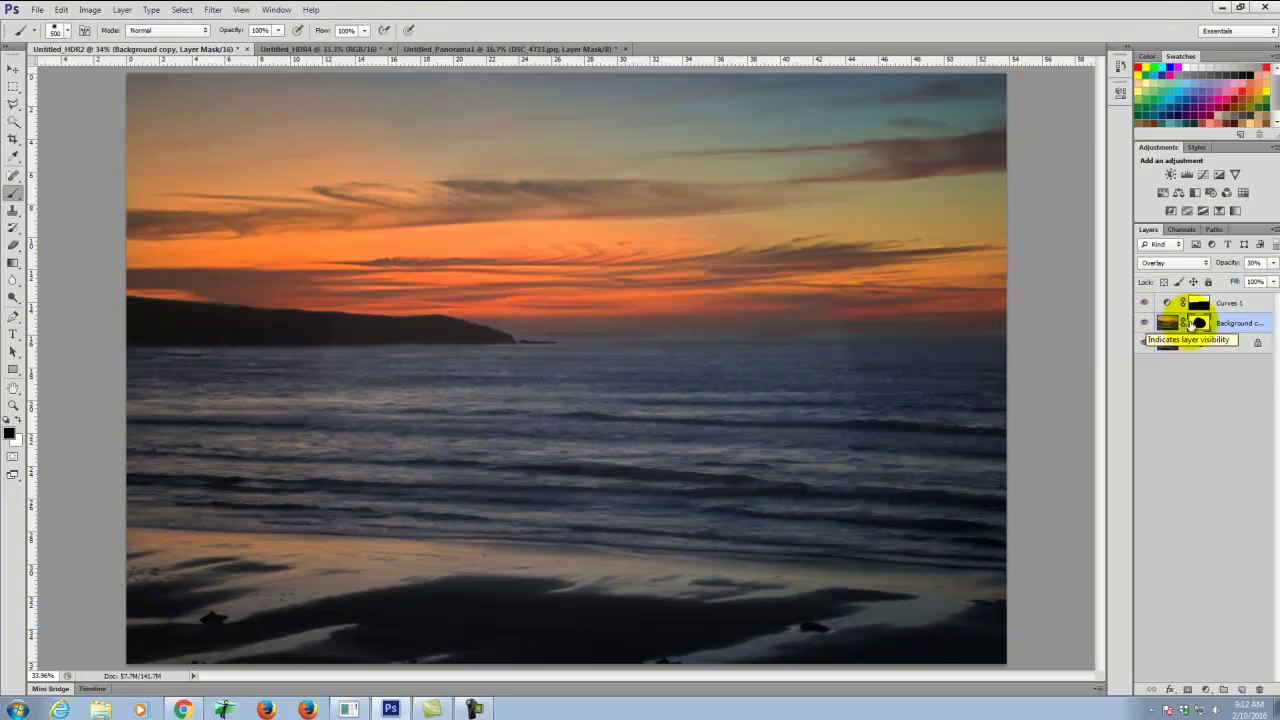
Delete the Background copy layer together with its mask.
left_click(1232, 325)
right_click(1232, 325)
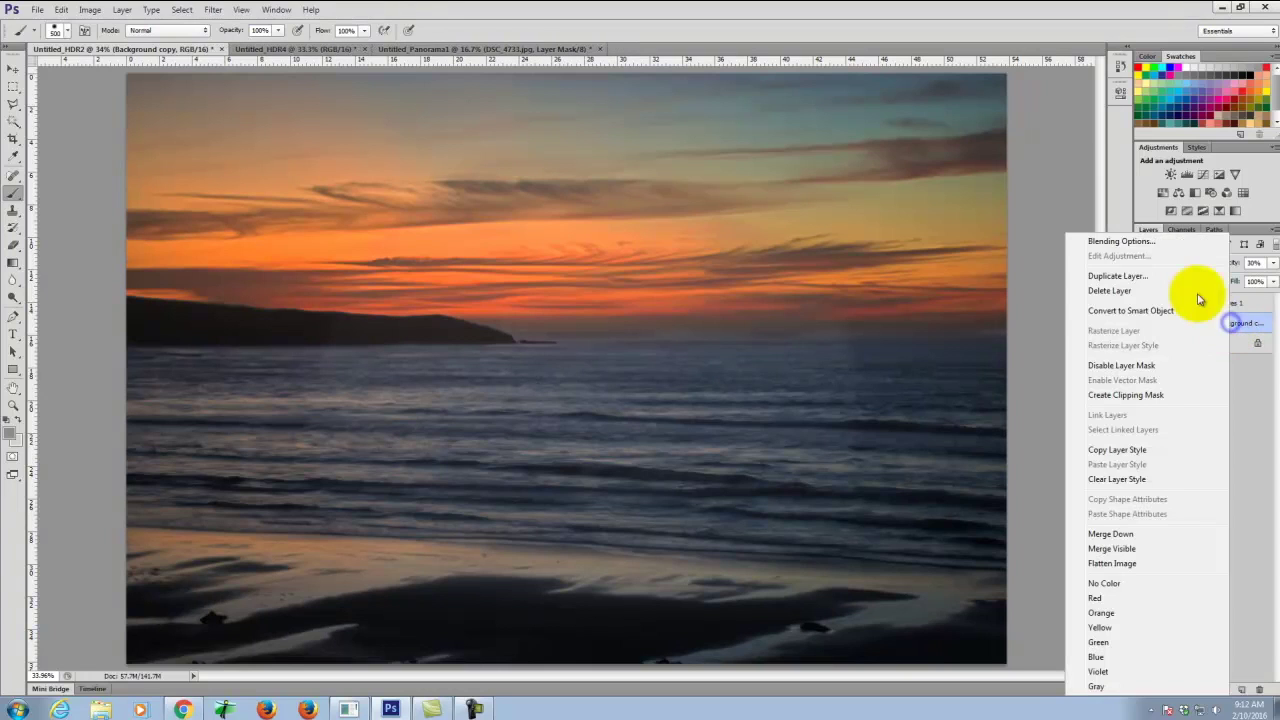
left_click(1110, 290)
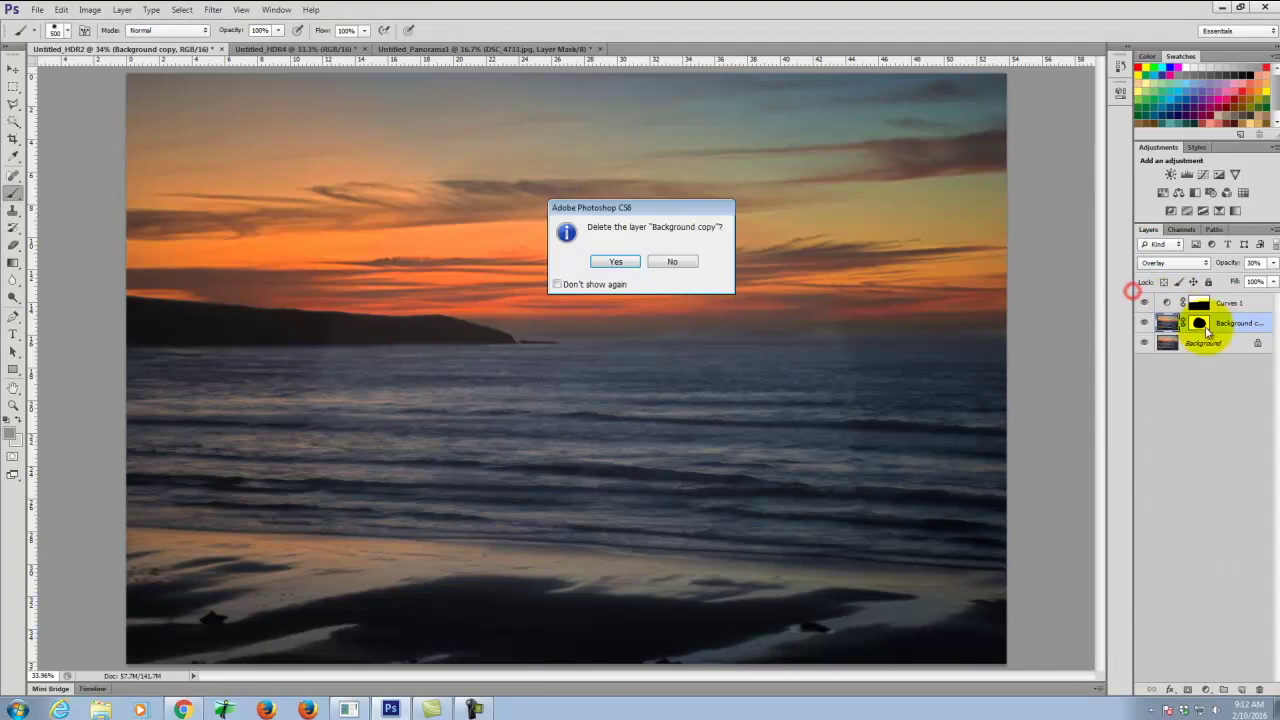
left_click(612, 256)
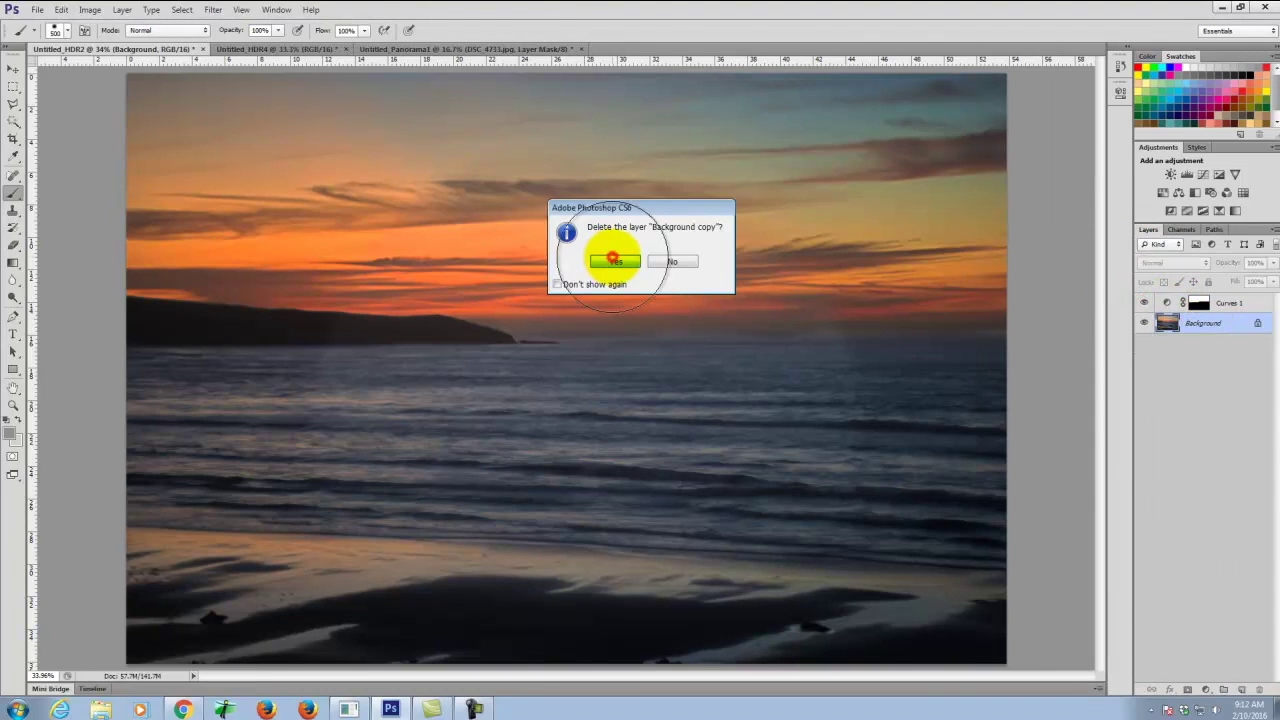
Add a Channel Mixer adjustment layer directly above the Background with the default name, Normal mode and 100% opacity.
left_click(119, 10)
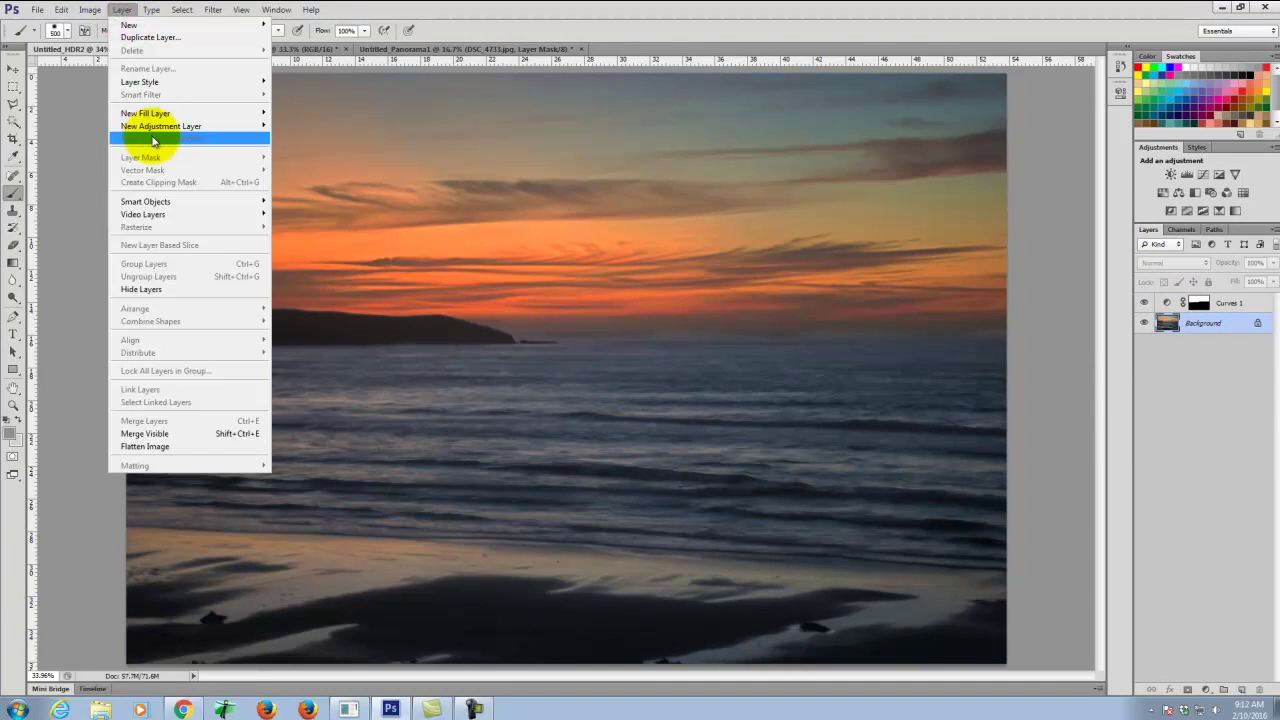
mouse_move(157, 125)
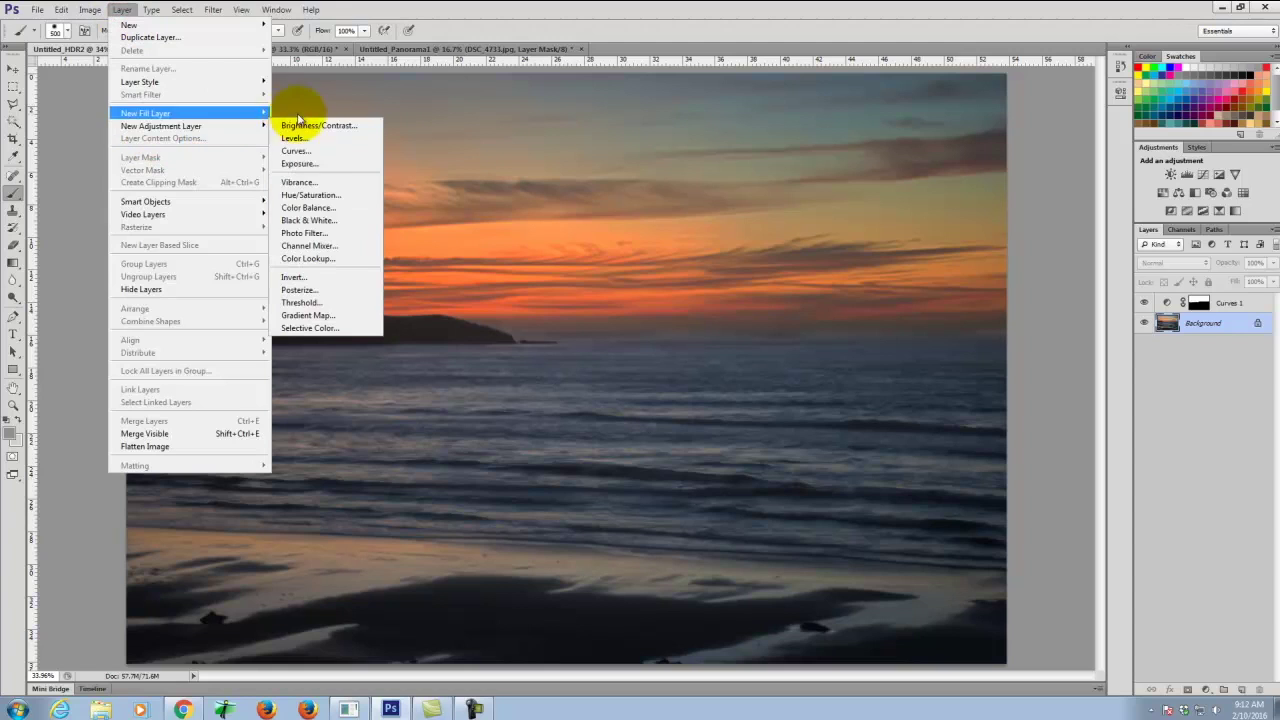
left_click(333, 246)
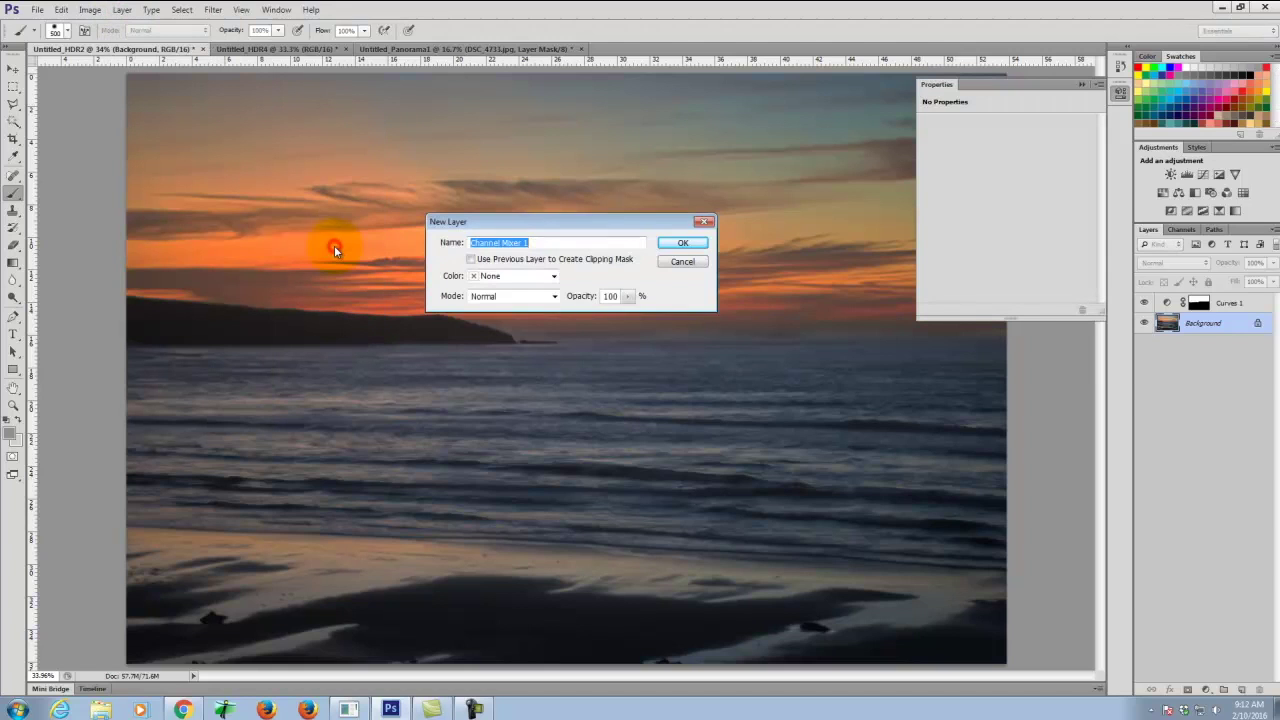
left_click(683, 243)
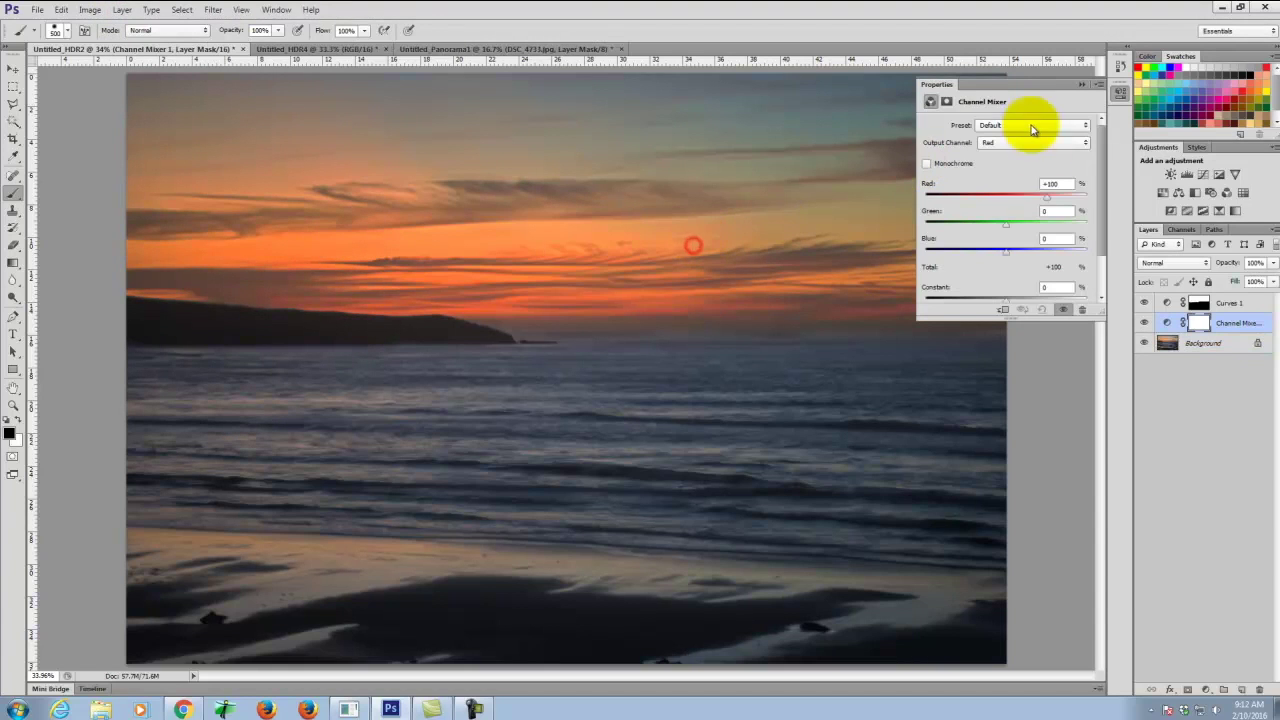
Make the Channel Mixer monochrome and apply its Black & White with Red Filter preset.
left_click(927, 166)
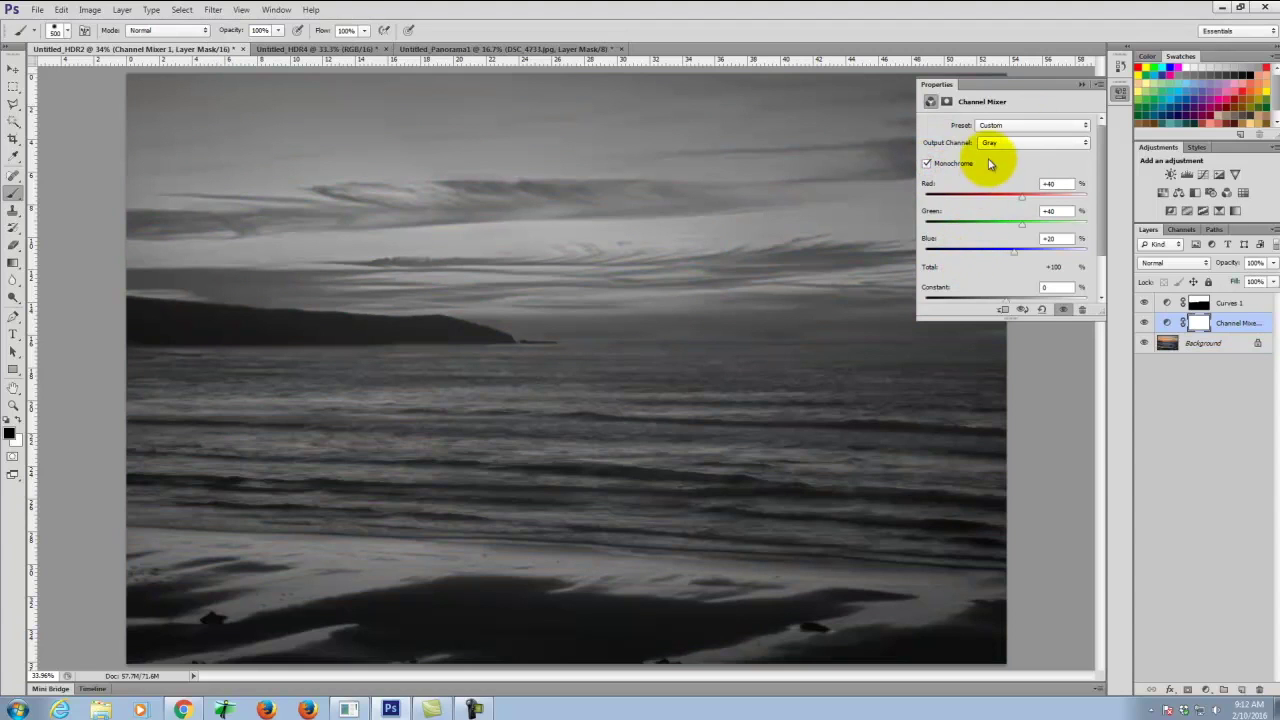
left_click(1039, 128)
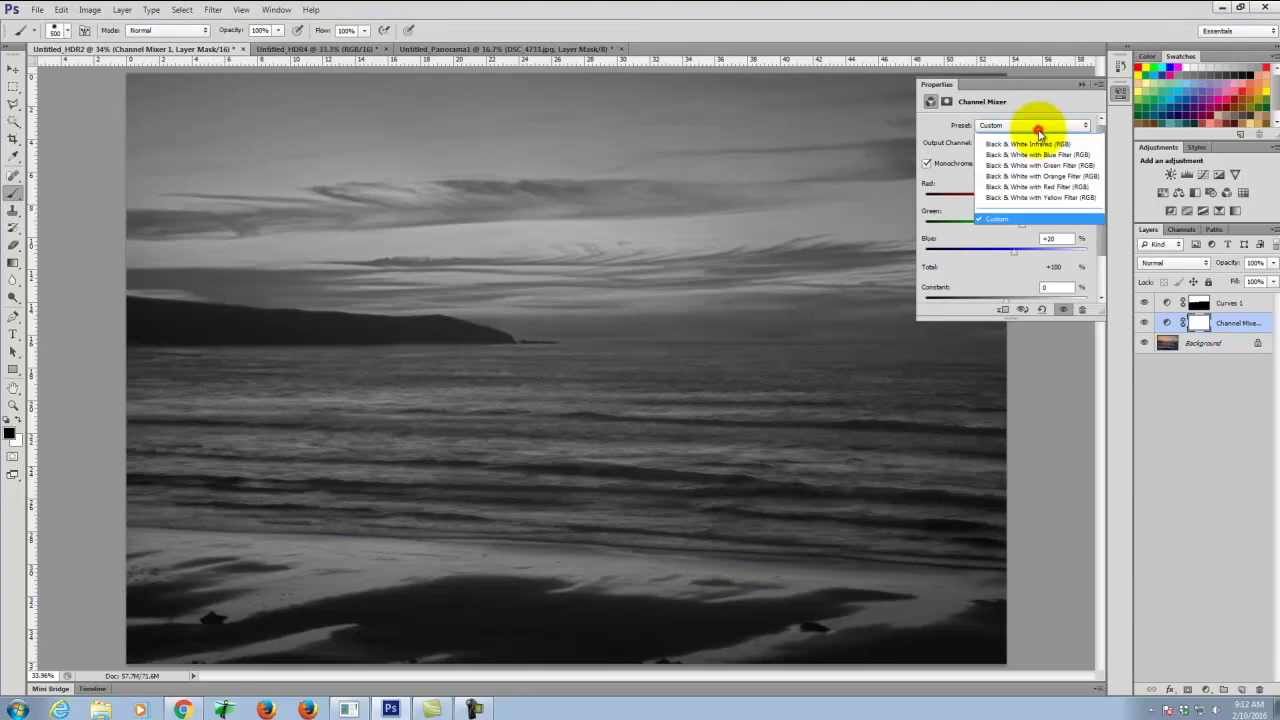
left_click(1043, 203)
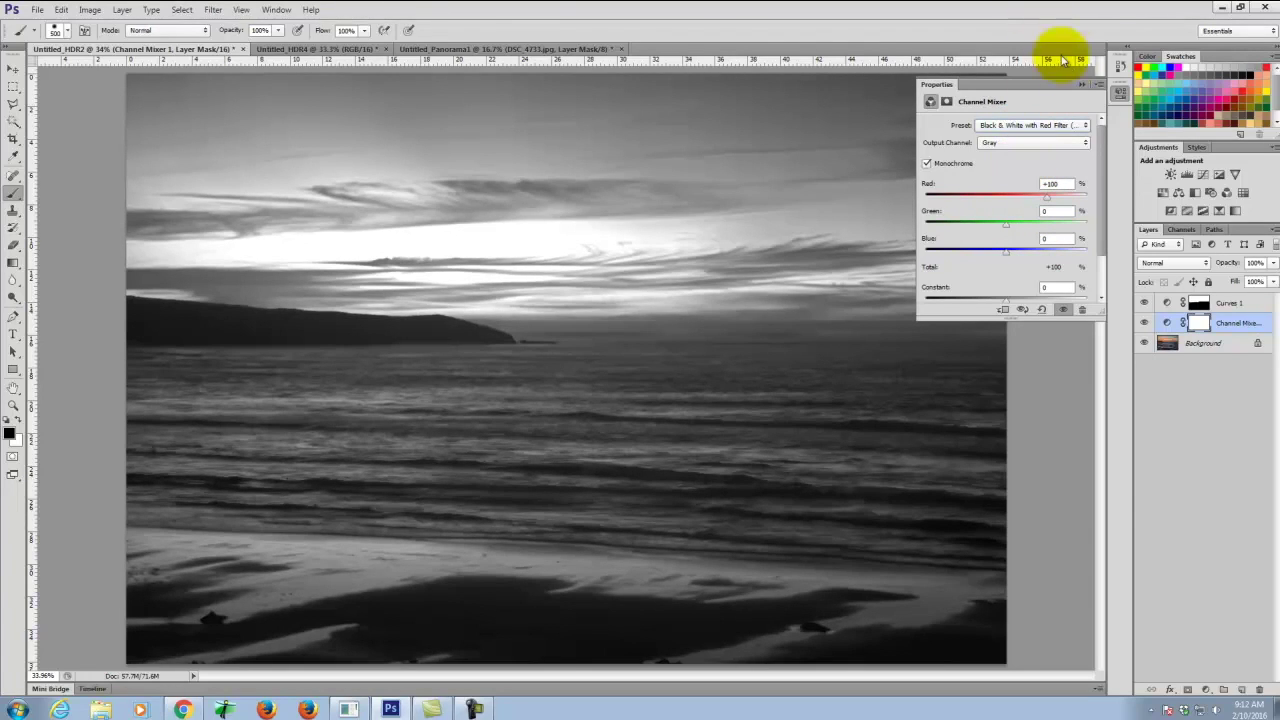
left_click(1081, 85)
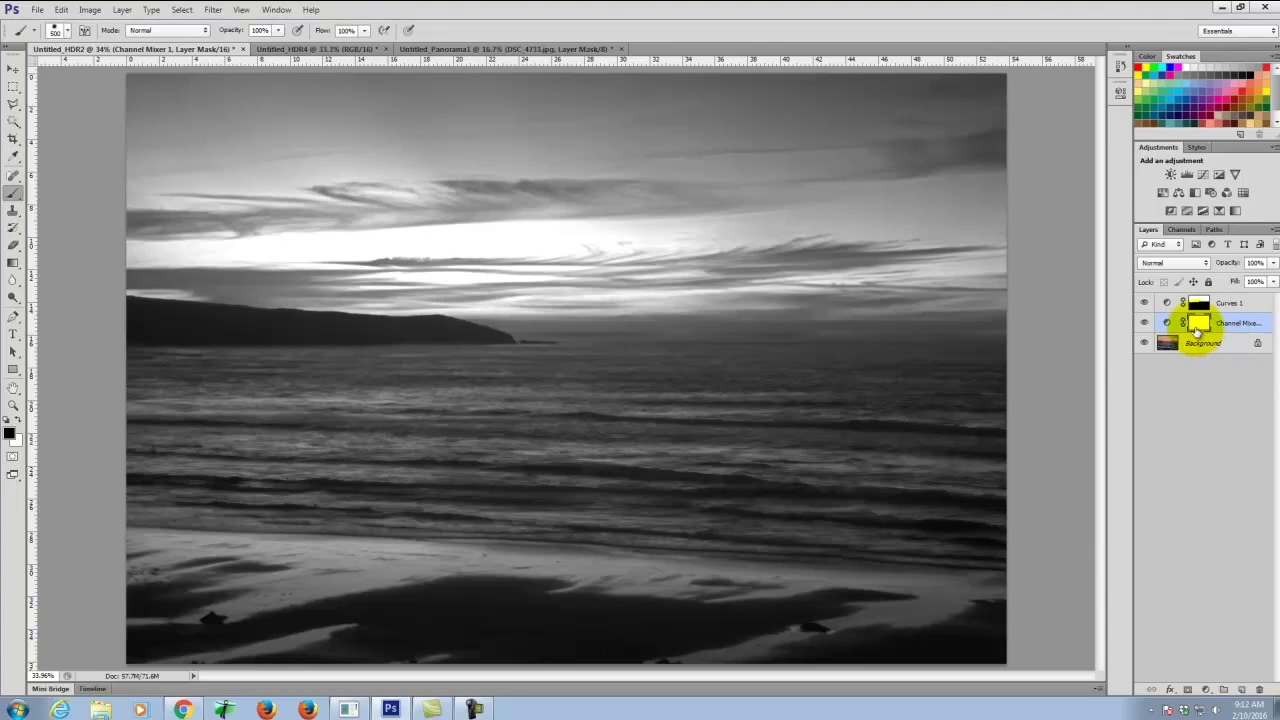
Paint black over the whole sky on the Channel Mixer mask with the 500 px Brush, and compare with the layer hidden and shown.
left_click(1230, 322)
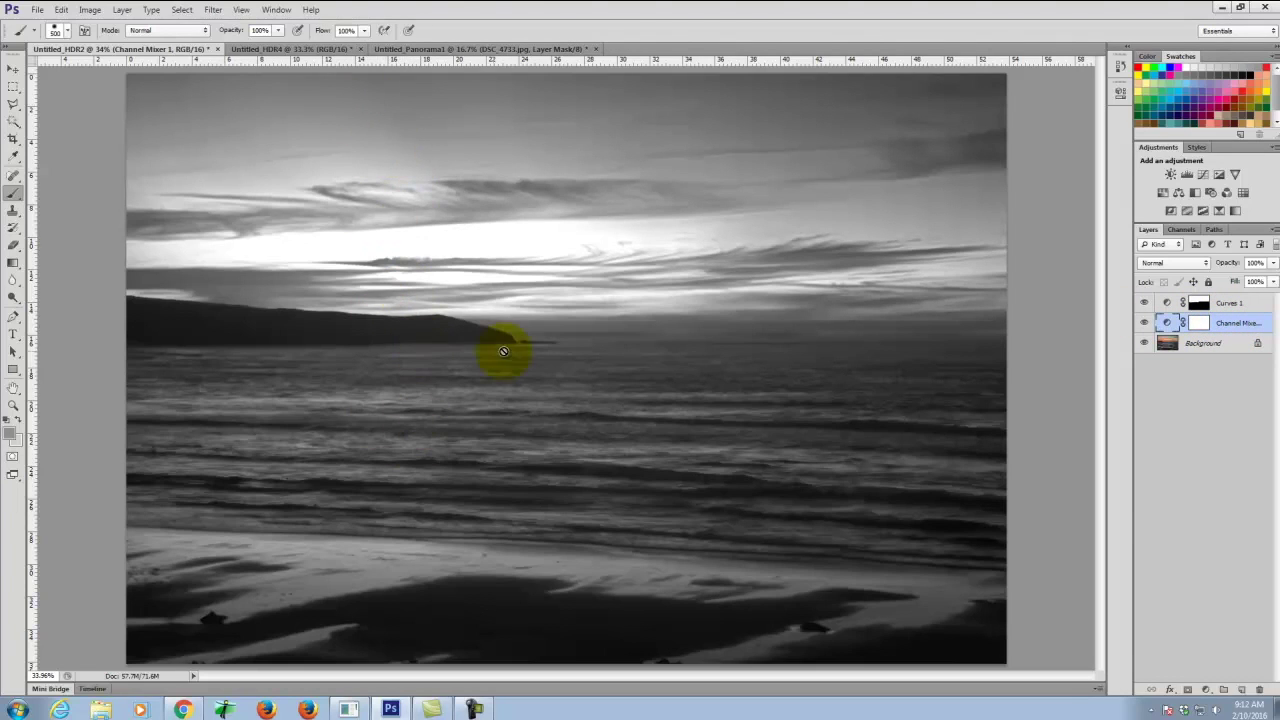
left_click(1199, 322)
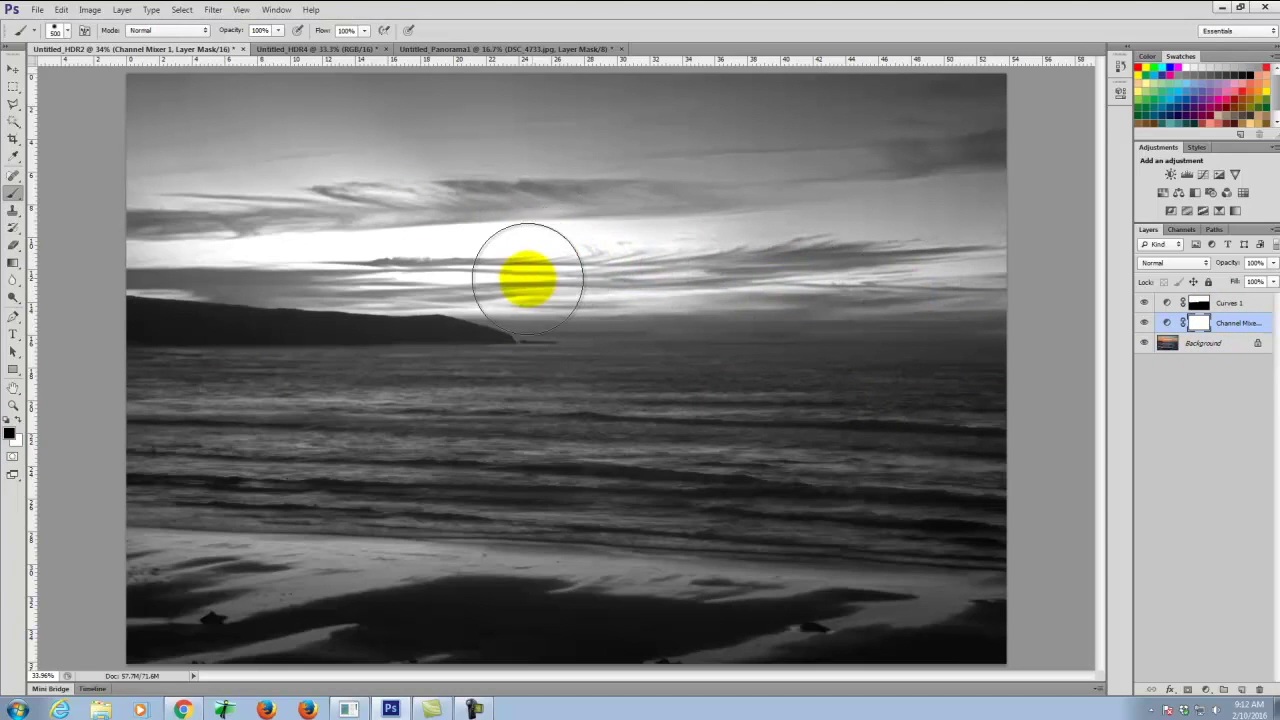
mouse_move(549, 277)
left_mouse_down()
mouse_move(560, 271)
mouse_move(200, 183)
mouse_move(770, 165)
mouse_move(566, 217)
mouse_move(709, 246)
mouse_move(991, 189)
mouse_move(826, 96)
mouse_move(137, 109)
mouse_move(149, 223)
mouse_move(229, 249)
mouse_move(609, 277)
mouse_move(1048, 280)
mouse_move(437, 249)
mouse_move(363, 265)
mouse_move(263, 255)
left_mouse_up()
left_click_drag(176, 245, 100, 234)
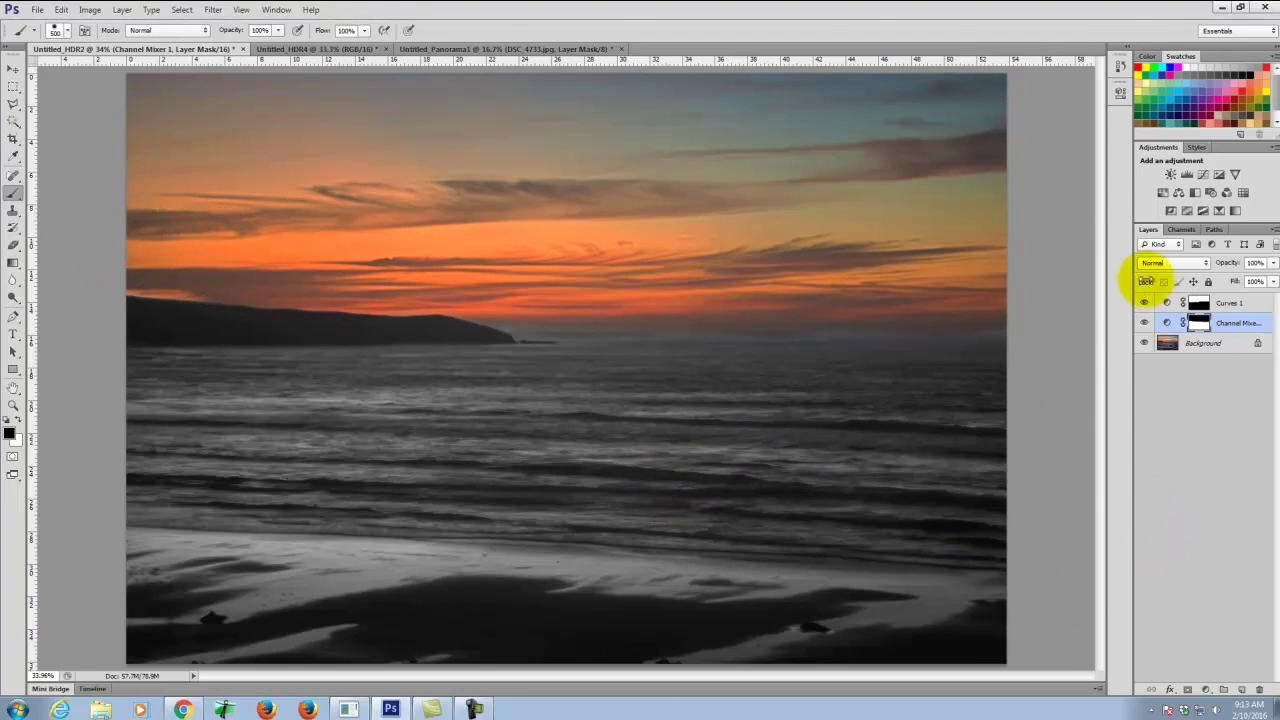
left_click(1143, 323)
left_click(1142, 324)
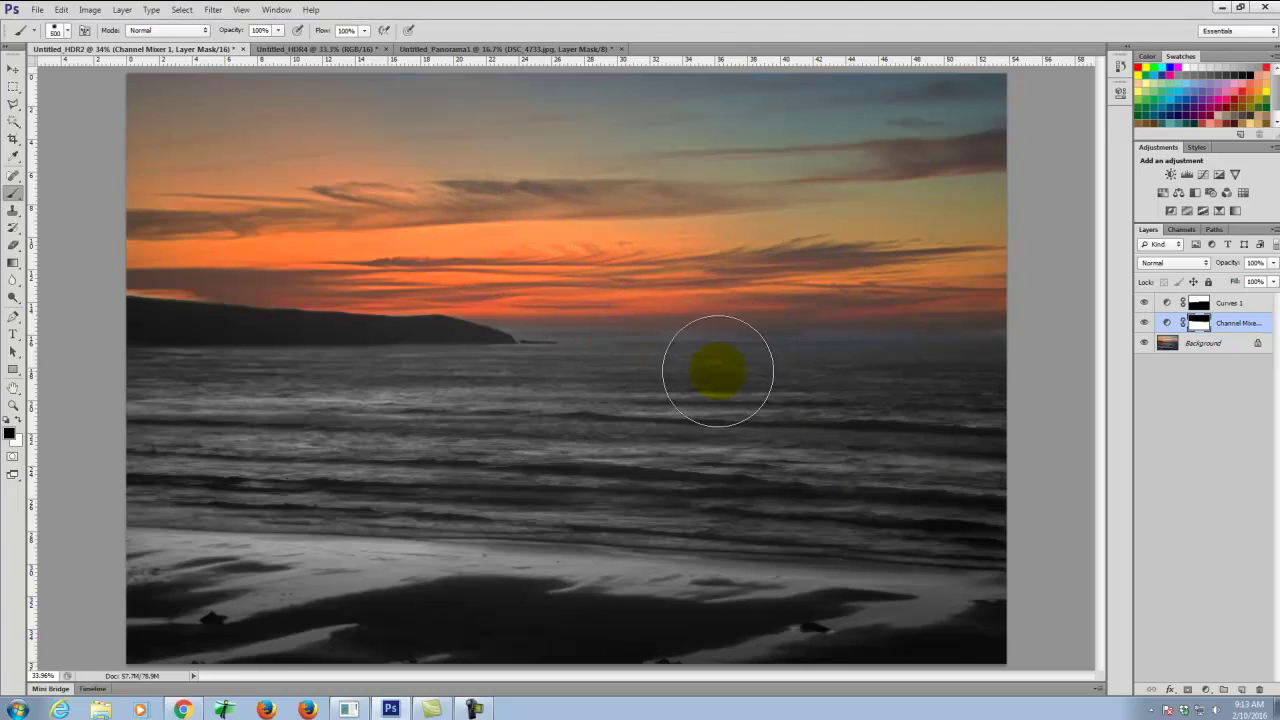
Set the foreground color to mid-gray, about 7d7d7d, and paint it over the sea and beach on the Channel Mixer mask.
left_click(10, 436)
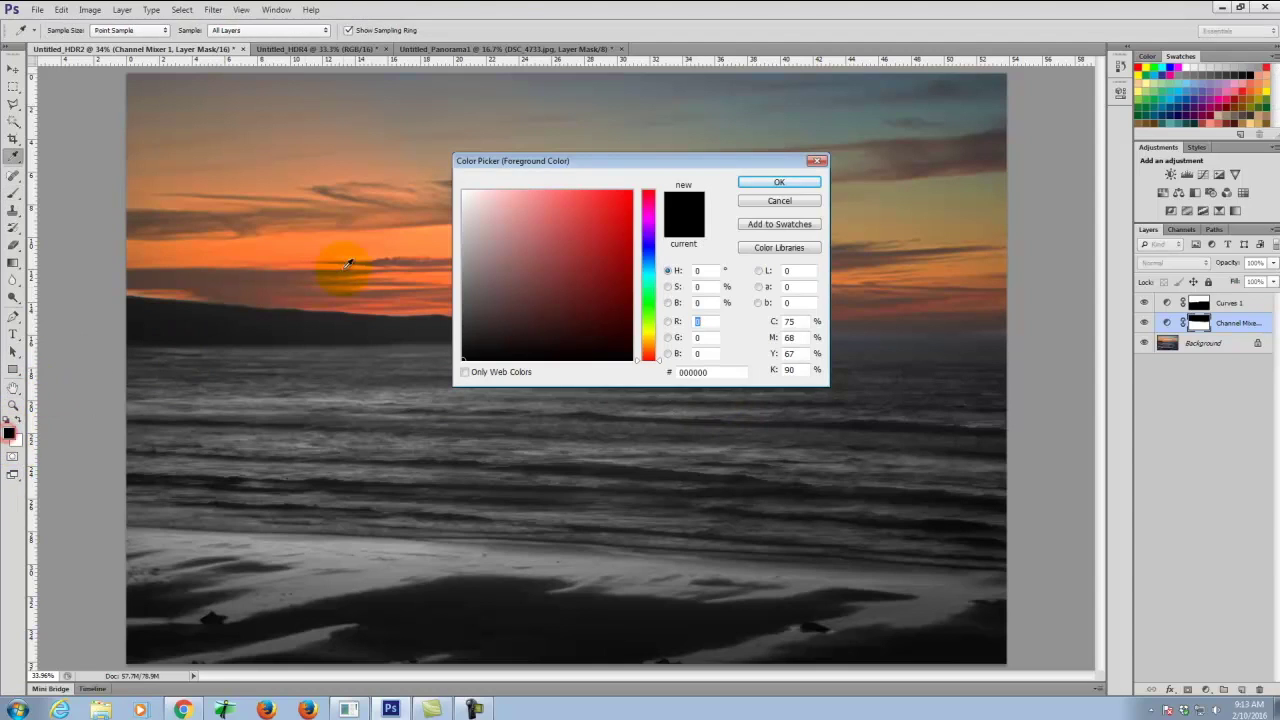
left_click(500, 262)
left_click_drag(436, 264, 432, 277)
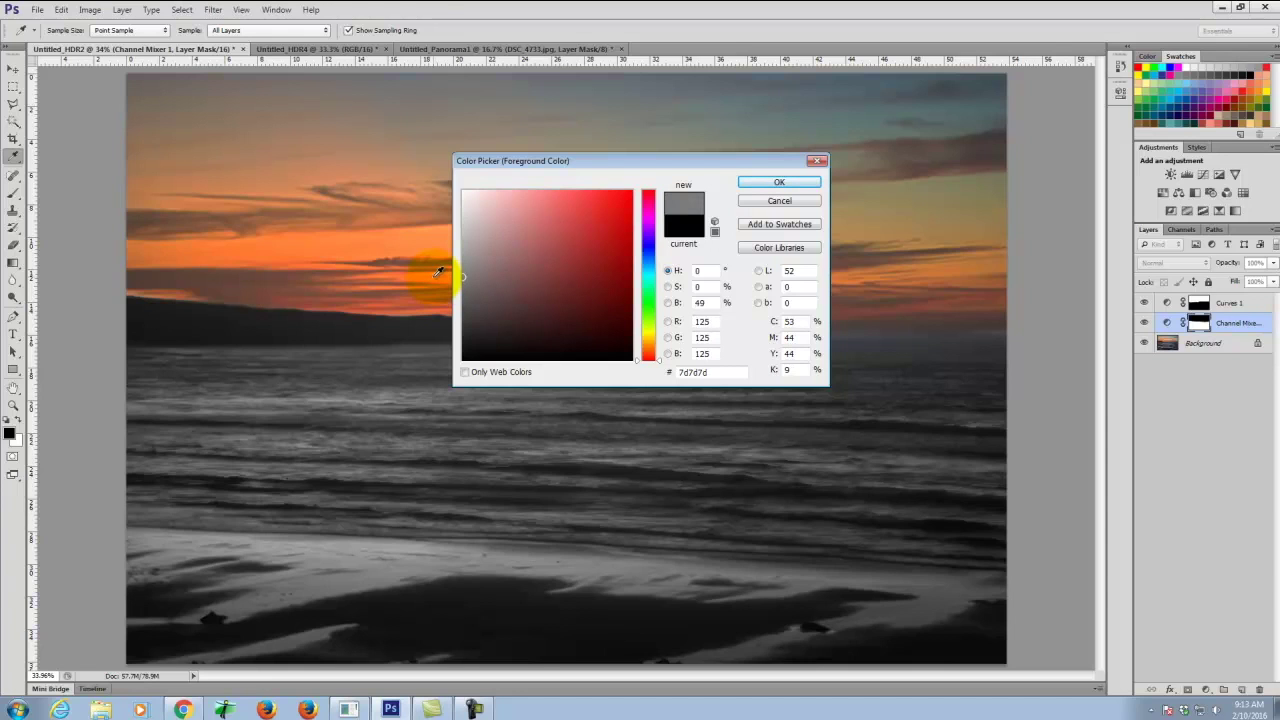
left_click(779, 183)
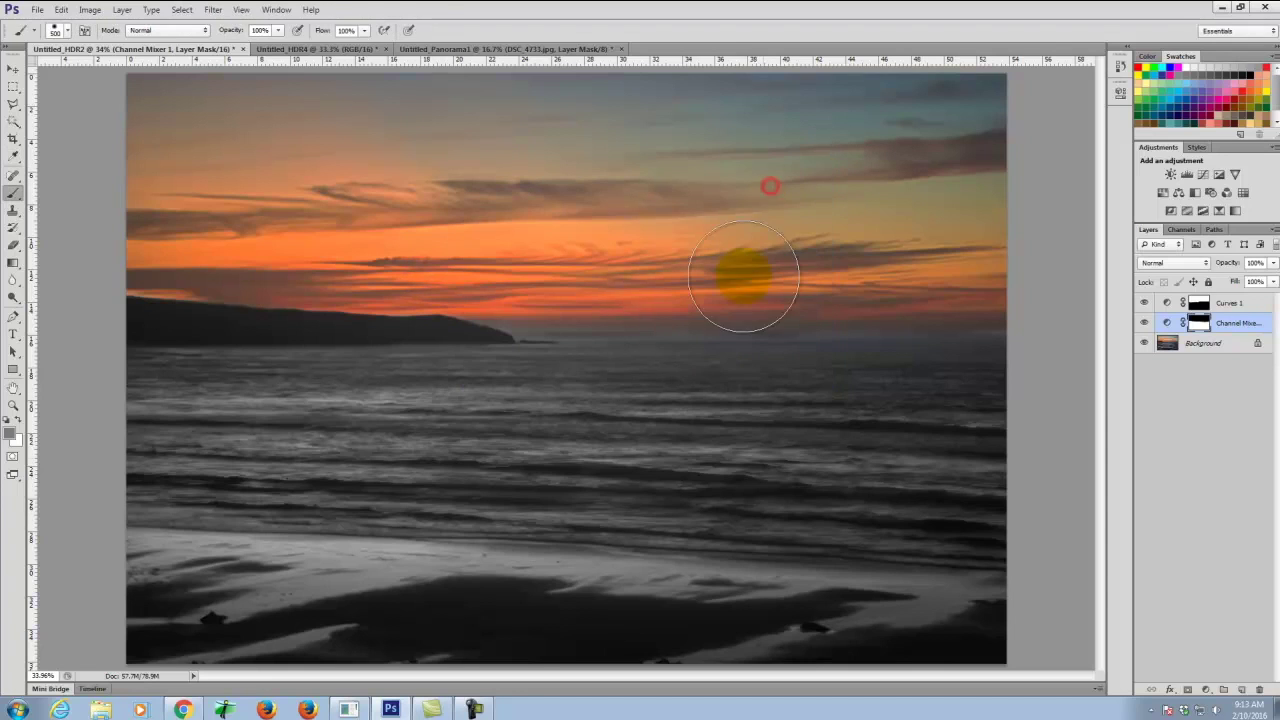
mouse_move(347, 508)
left_mouse_down()
mouse_move(751, 523)
mouse_move(534, 578)
mouse_move(630, 605)
left_mouse_up()
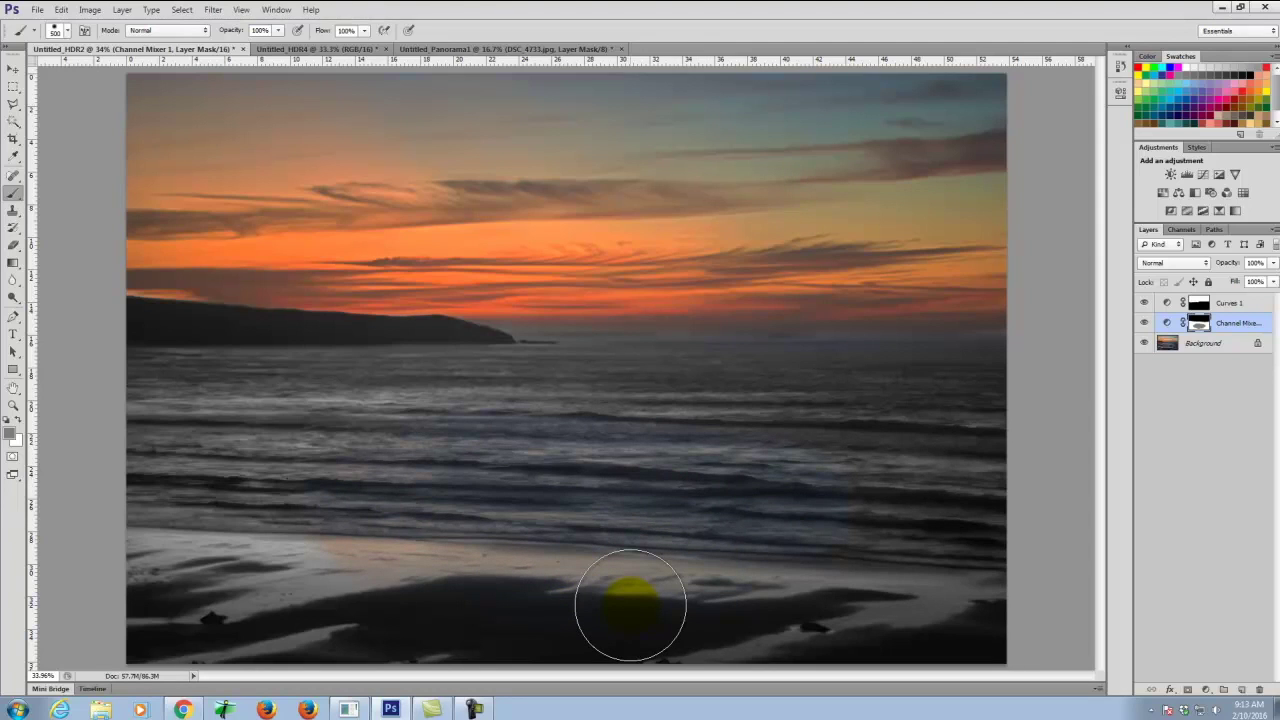
mouse_move(630, 605)
left_mouse_down()
mouse_move(711, 527)
mouse_move(735, 476)
mouse_move(230, 426)
mouse_move(145, 497)
mouse_move(474, 603)
mouse_move(70, 639)
mouse_move(1100, 641)
mouse_move(804, 539)
mouse_move(583, 542)
mouse_move(1143, 502)
mouse_move(823, 442)
mouse_move(798, 410)
mouse_move(942, 391)
left_mouse_up()
mouse_move(648, 388)
left_mouse_down()
mouse_move(191, 377)
mouse_move(998, 640)
left_mouse_up()
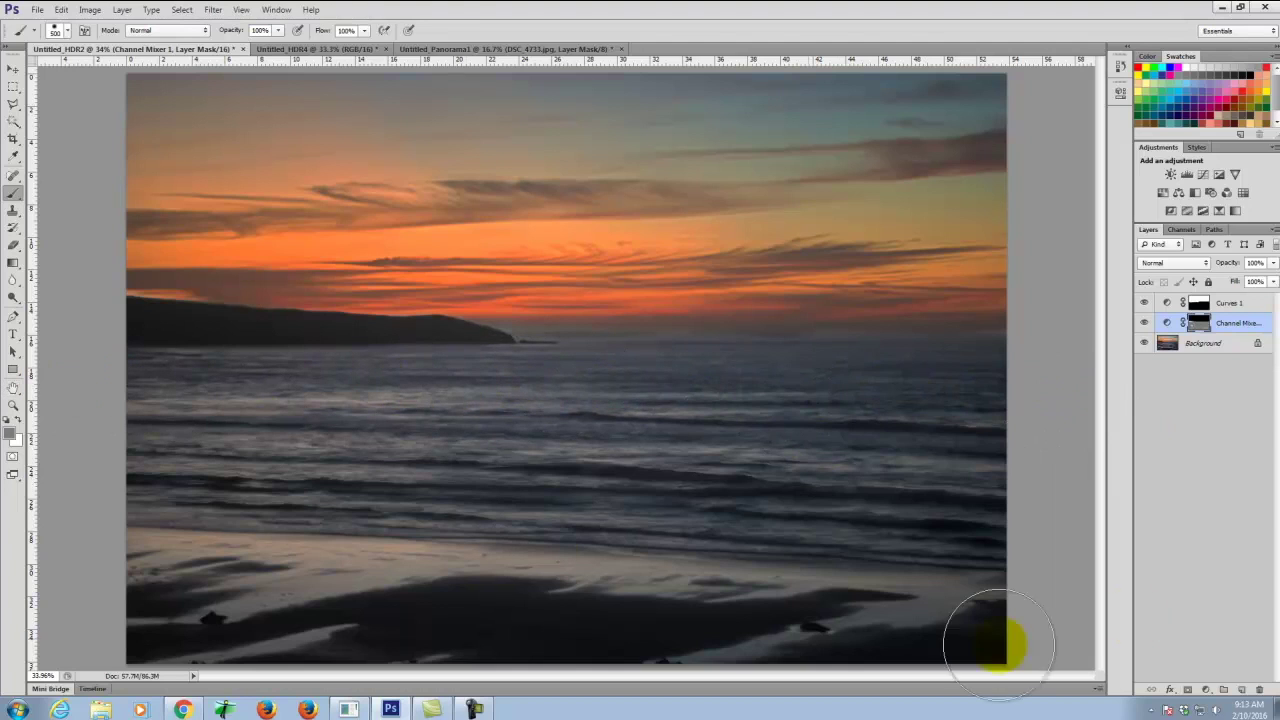
left_click(1197, 325)
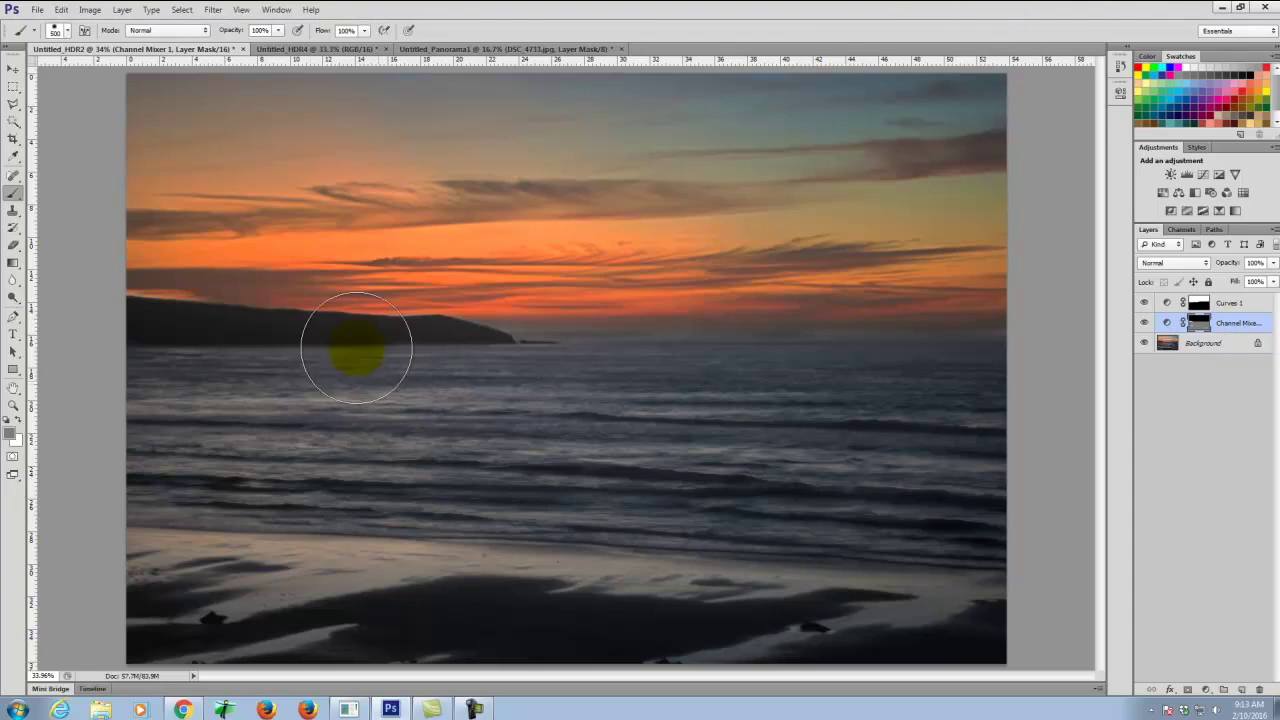
Switch to the Untitled_HDR4 image and add a Levels adjustment layer with the default settings.
left_click(307, 50)
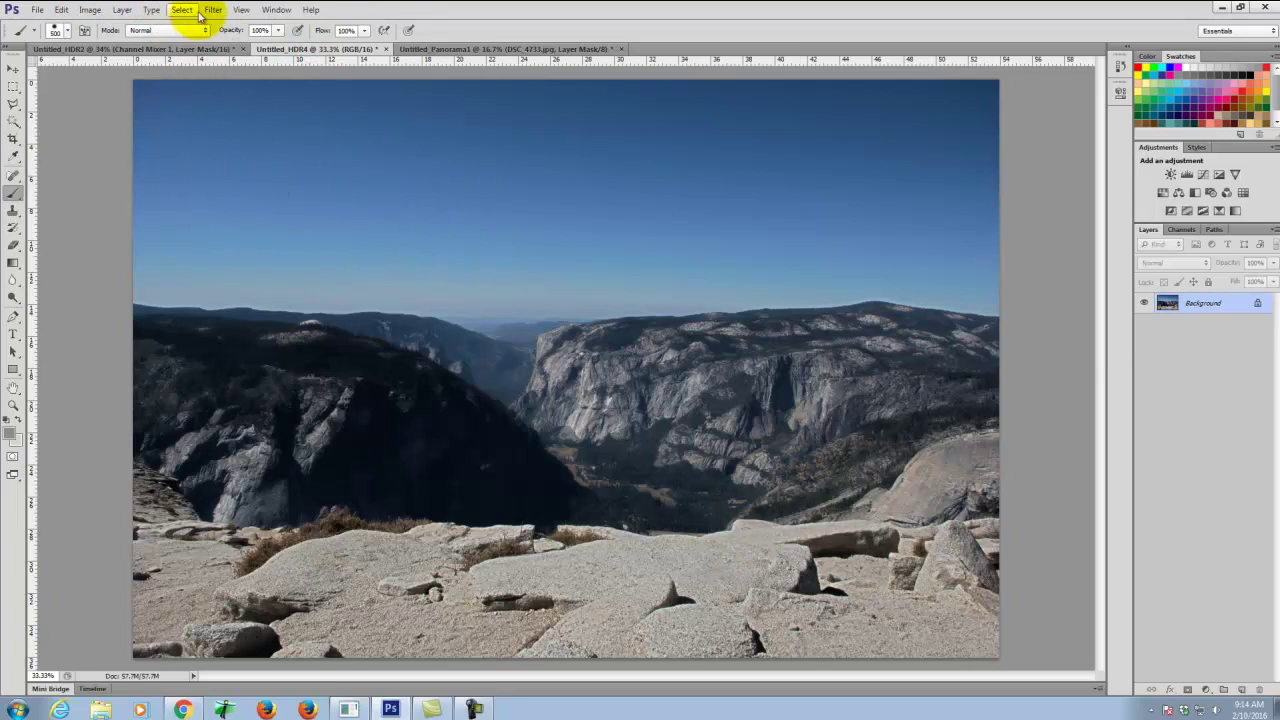
left_click(125, 12)
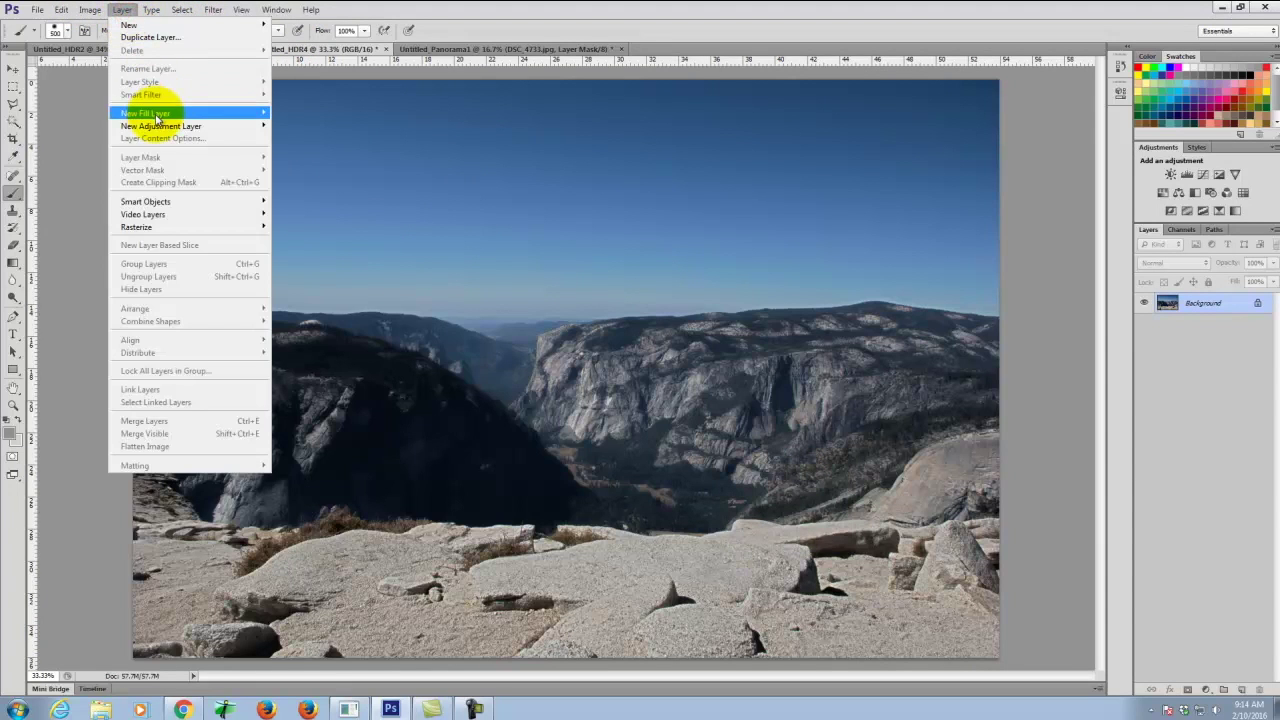
mouse_move(160, 125)
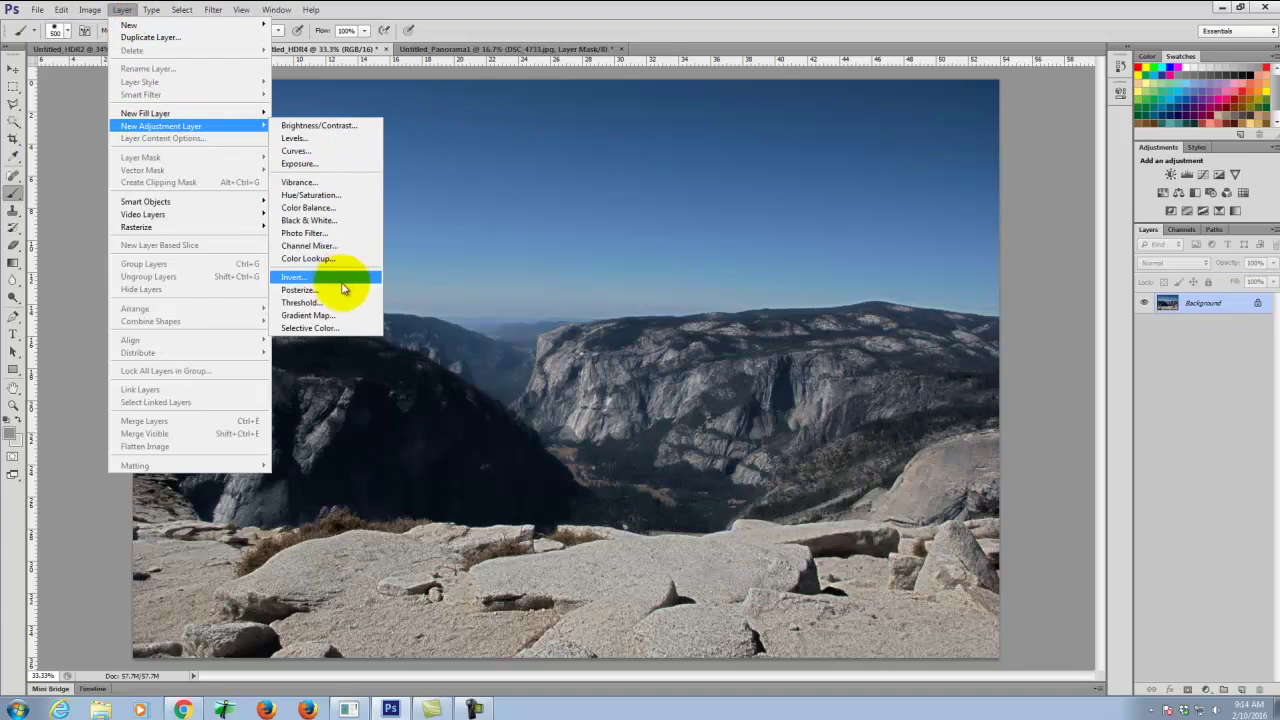
left_click(334, 139)
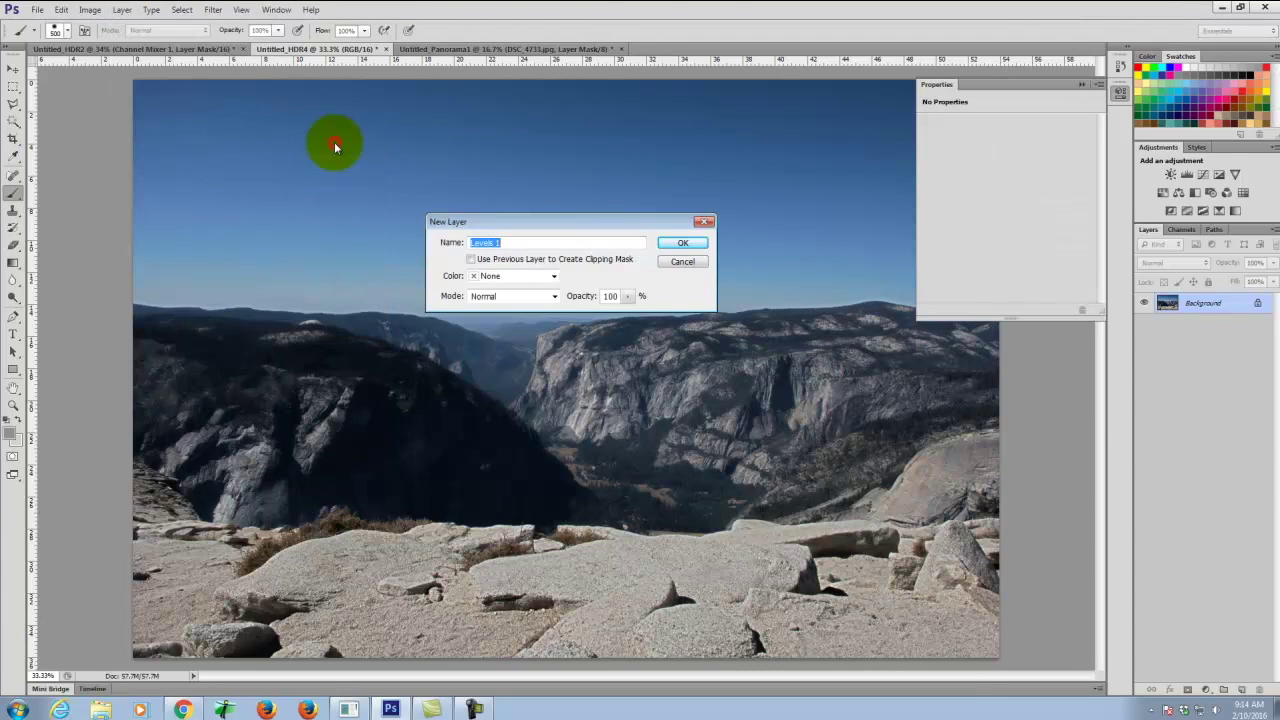
left_click(683, 243)
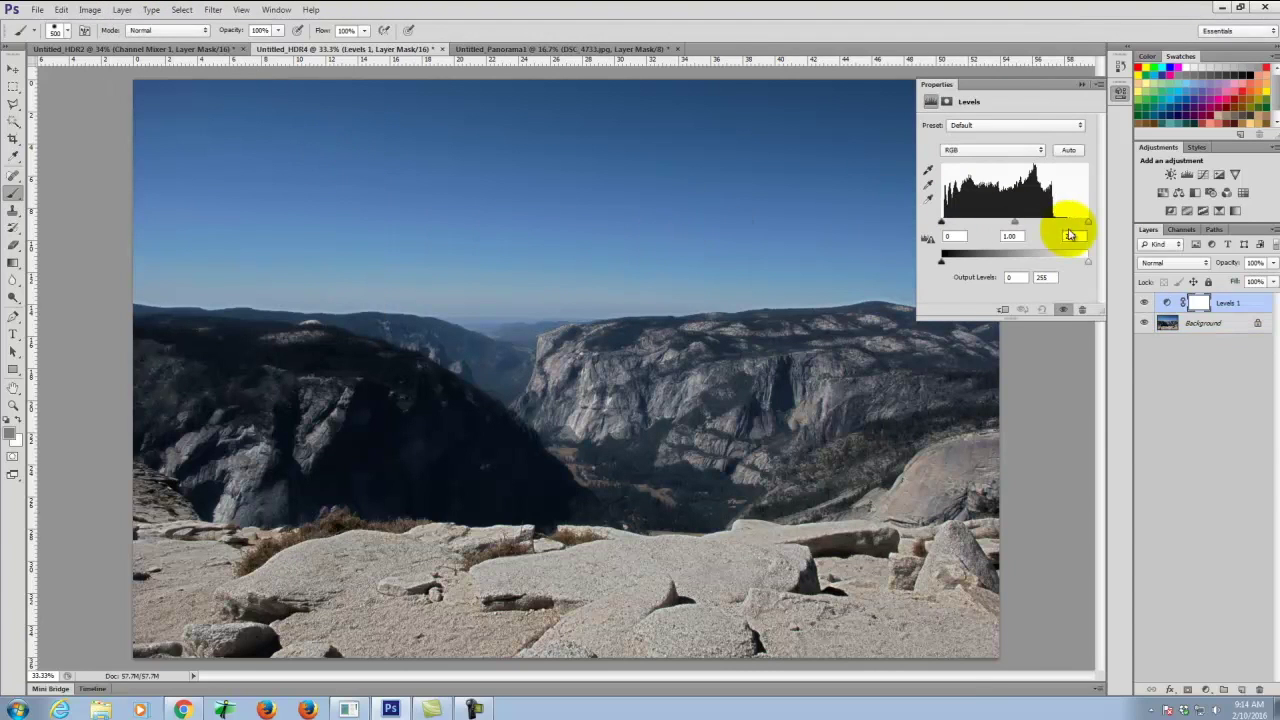
Set the Levels white input to 192 and the midtone input to 0.95.
left_click_drag(1088, 222, 1053, 226)
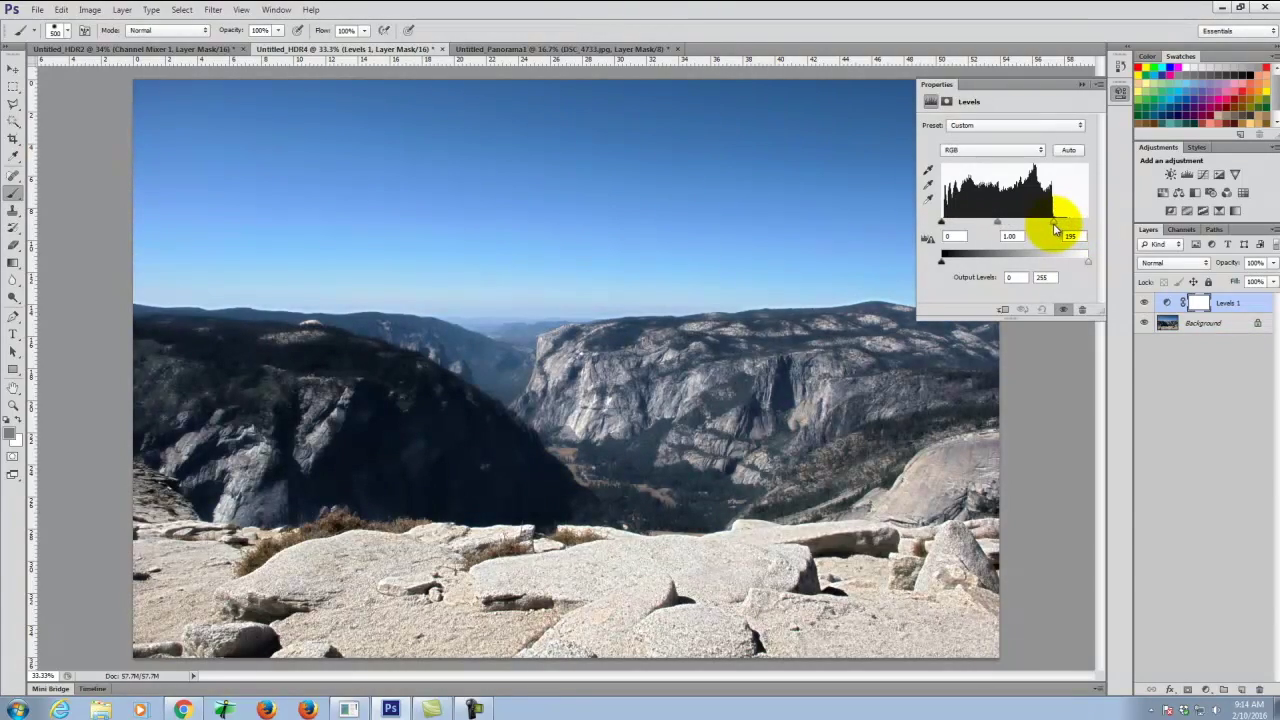
left_click(1004, 227)
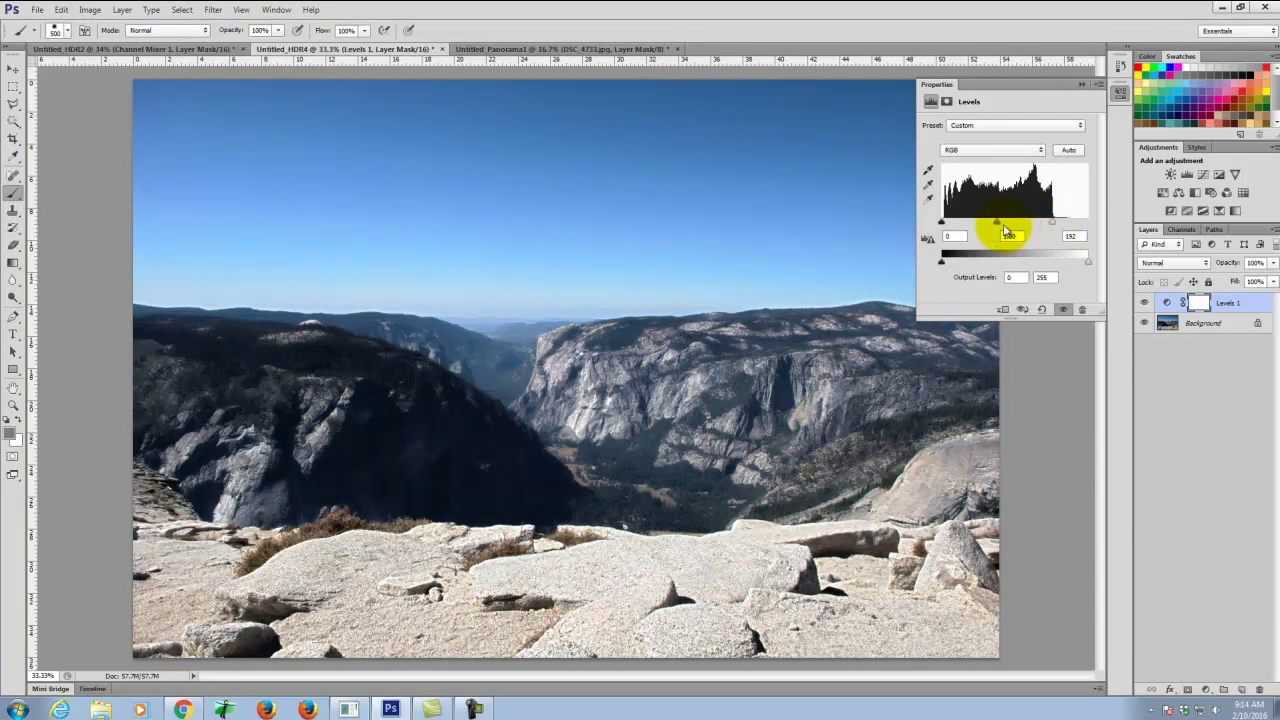
mouse_move(998, 227)
left_mouse_down()
mouse_move(986, 224)
mouse_move(1006, 229)
left_mouse_up()
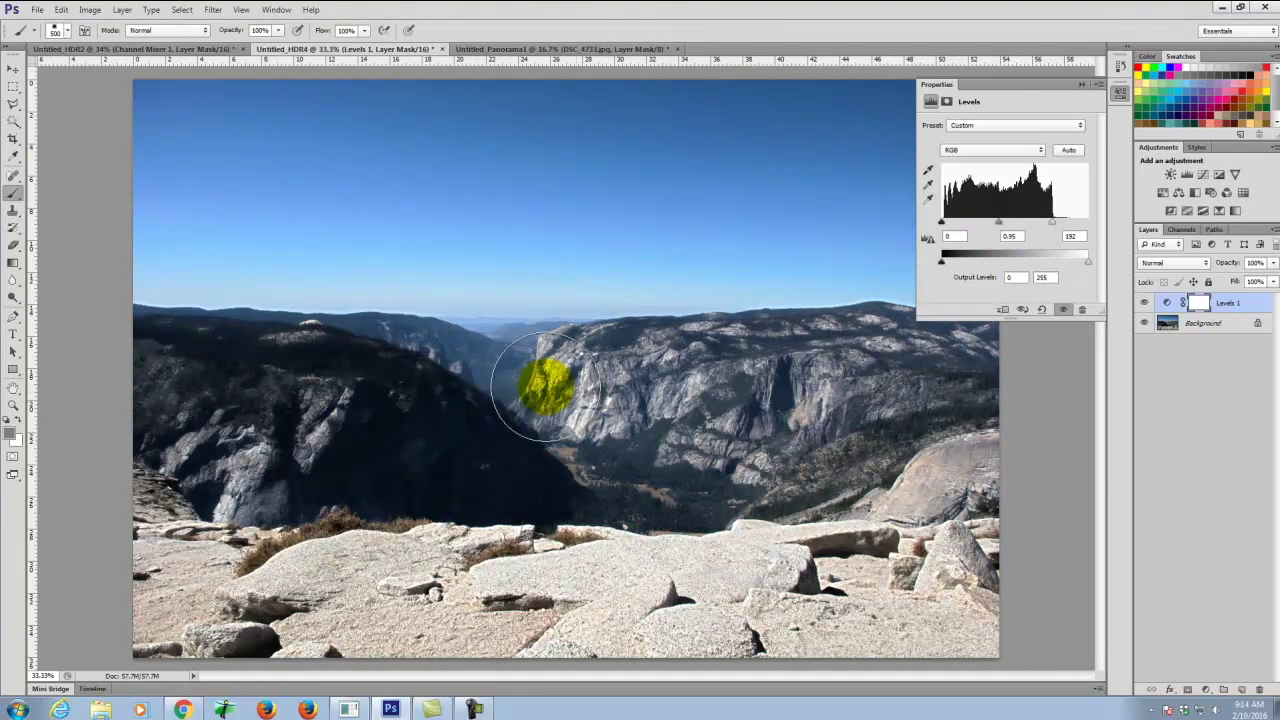
Compare the landscape with the Levels 1 layer hidden and shown, and leave that layer hidden.
left_click(1144, 302)
left_click(1144, 302)
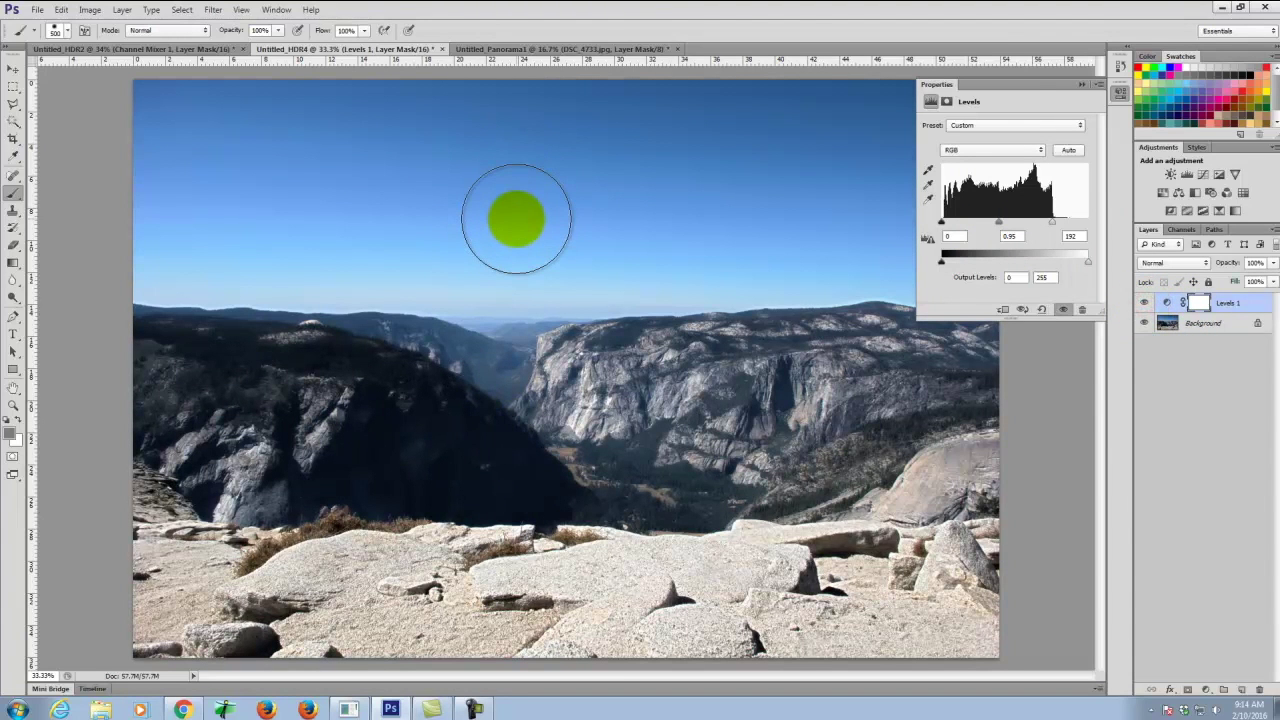
mouse_move(569, 574)
left_mouse_down()
mouse_move(556, 603)
mouse_move(503, 605)
left_mouse_up()
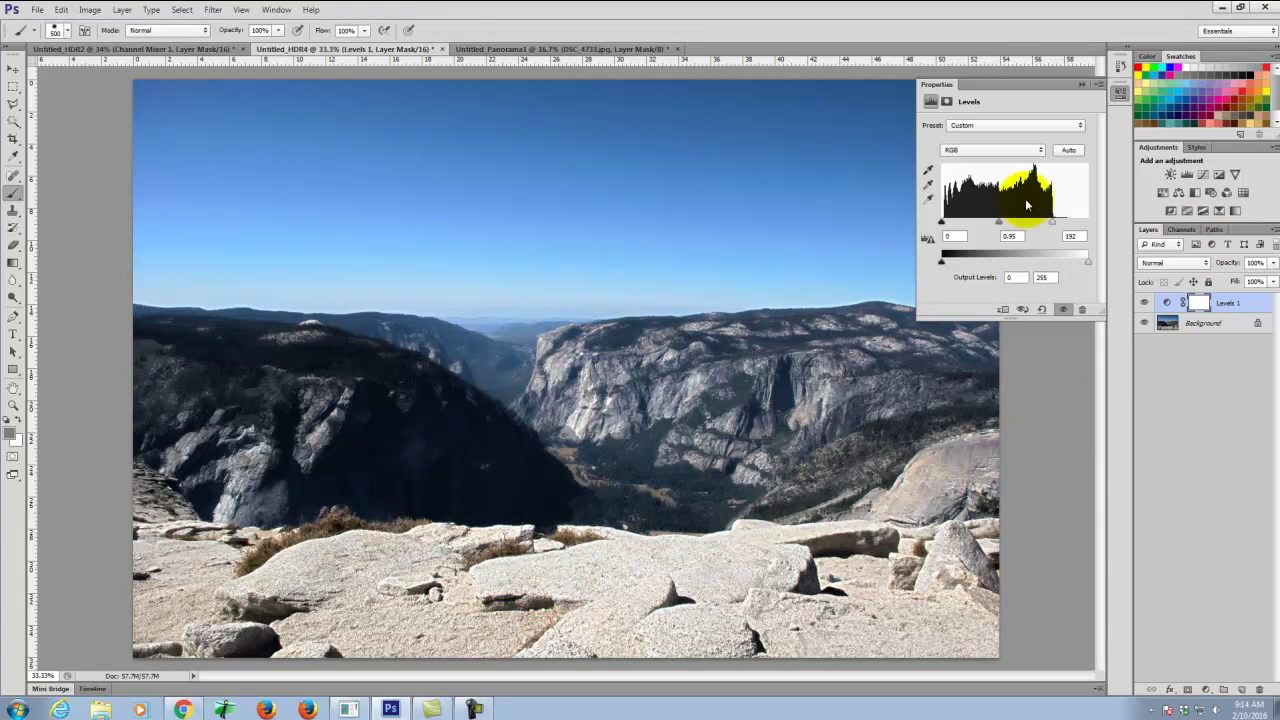
left_click(1082, 86)
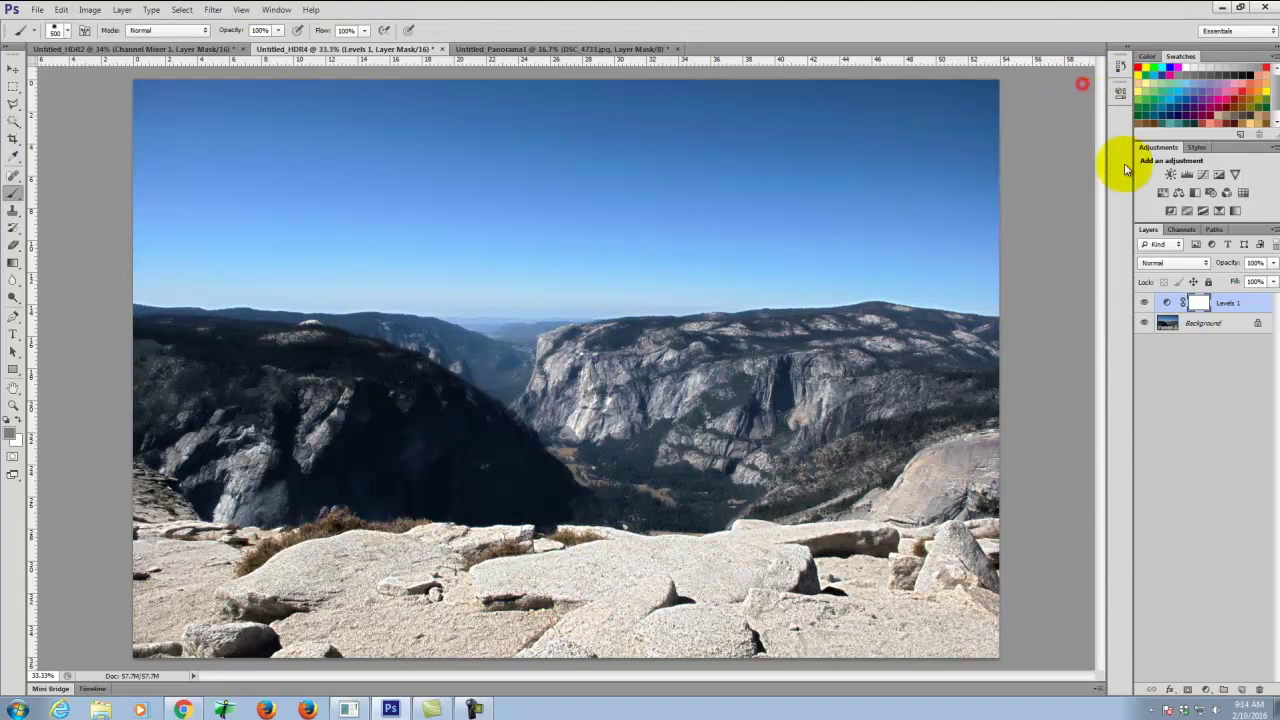
left_click(1145, 305)
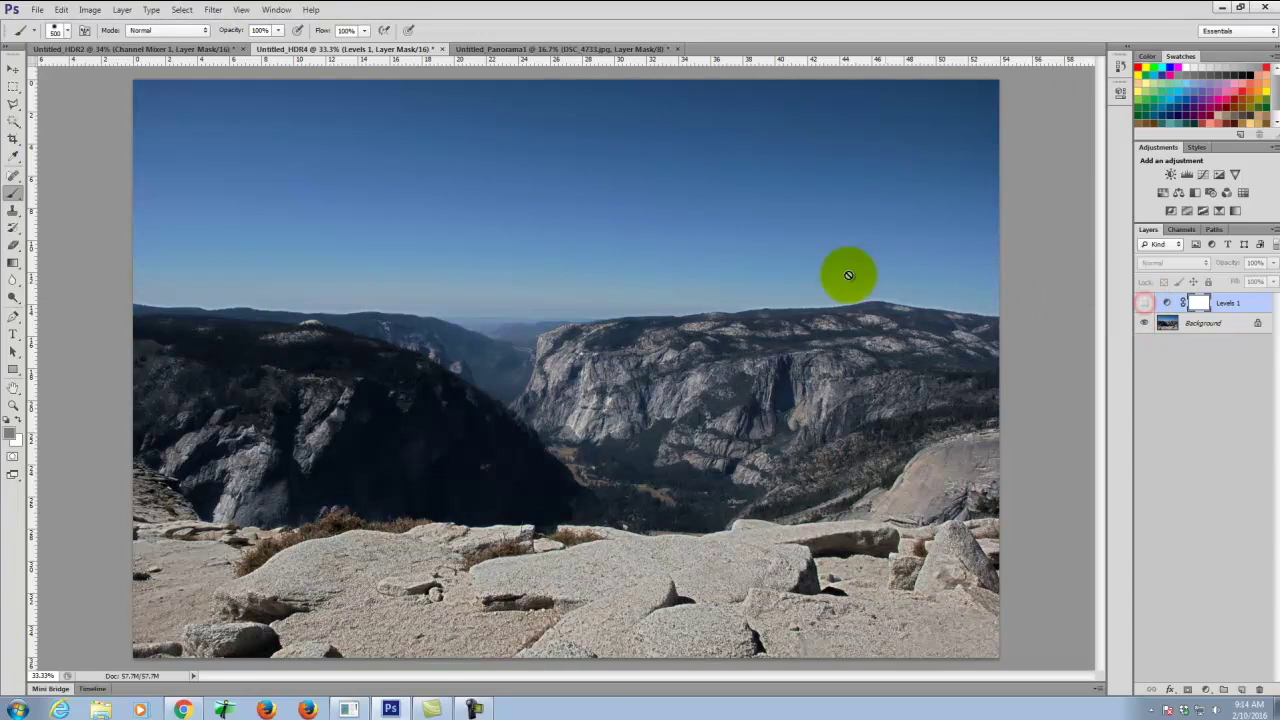
Add a Curves adjustment layer with the default settings above the hidden Levels 1 layer.
left_click(121, 10)
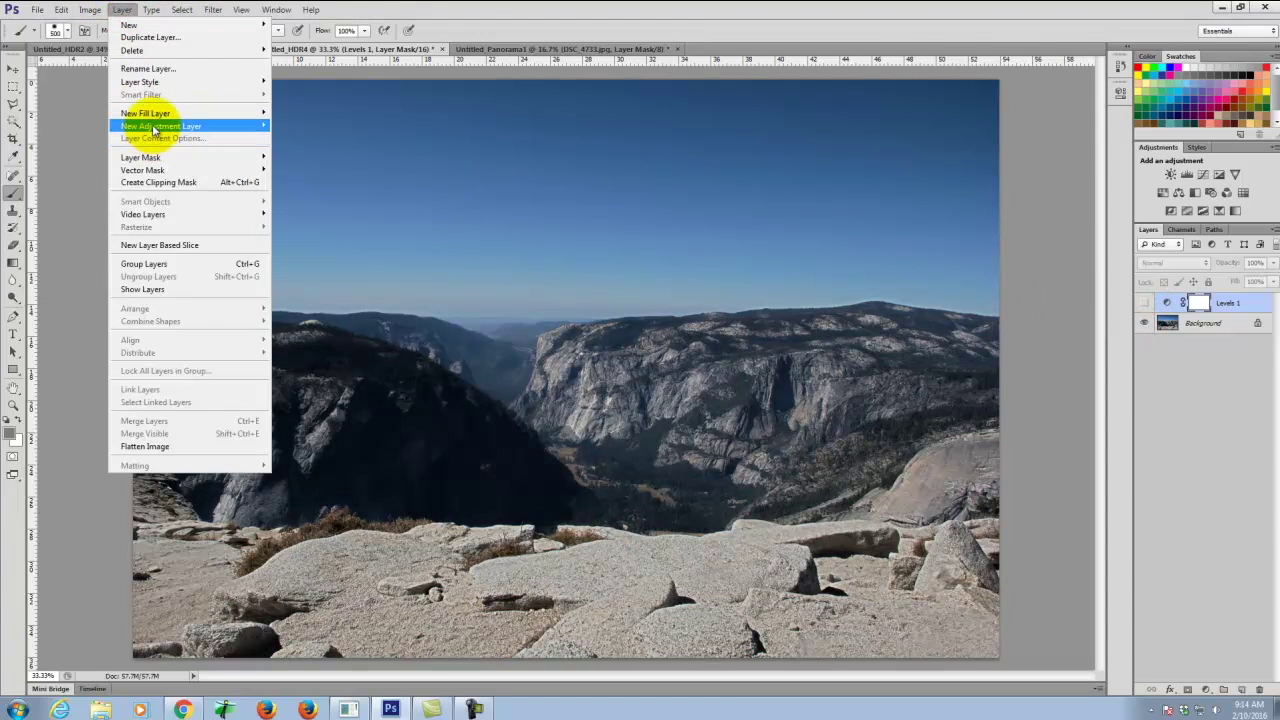
mouse_move(265, 128)
left_click(307, 153)
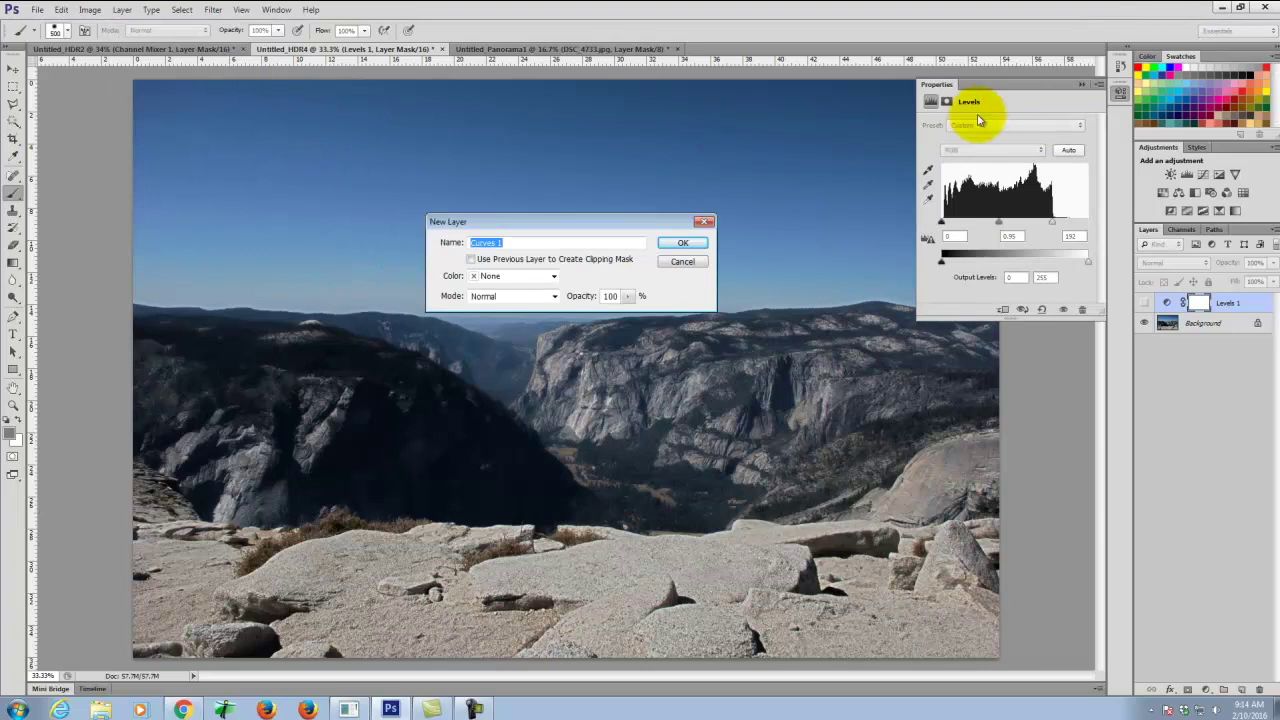
left_click(688, 244)
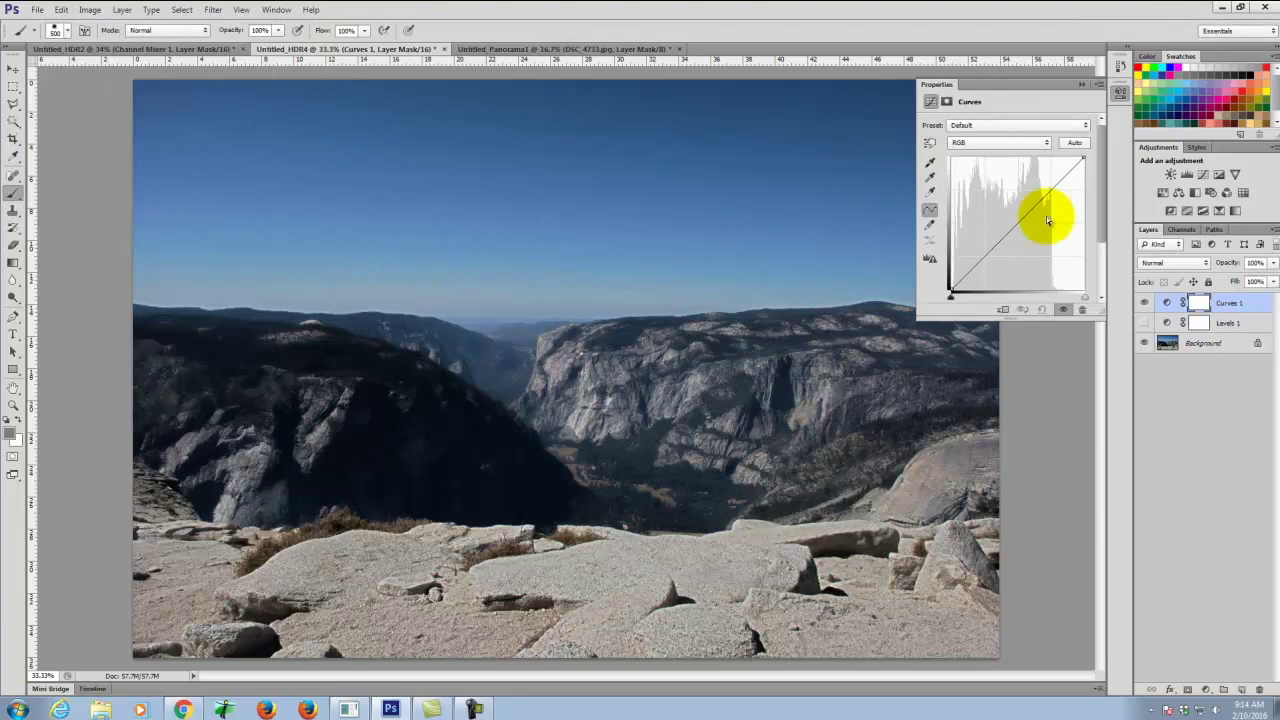
Shape the RGB curve into a gentle S with shadow, midtone and highlight points to deepen the sky and add contrast.
left_click_drag(1016, 224, 1043, 202)
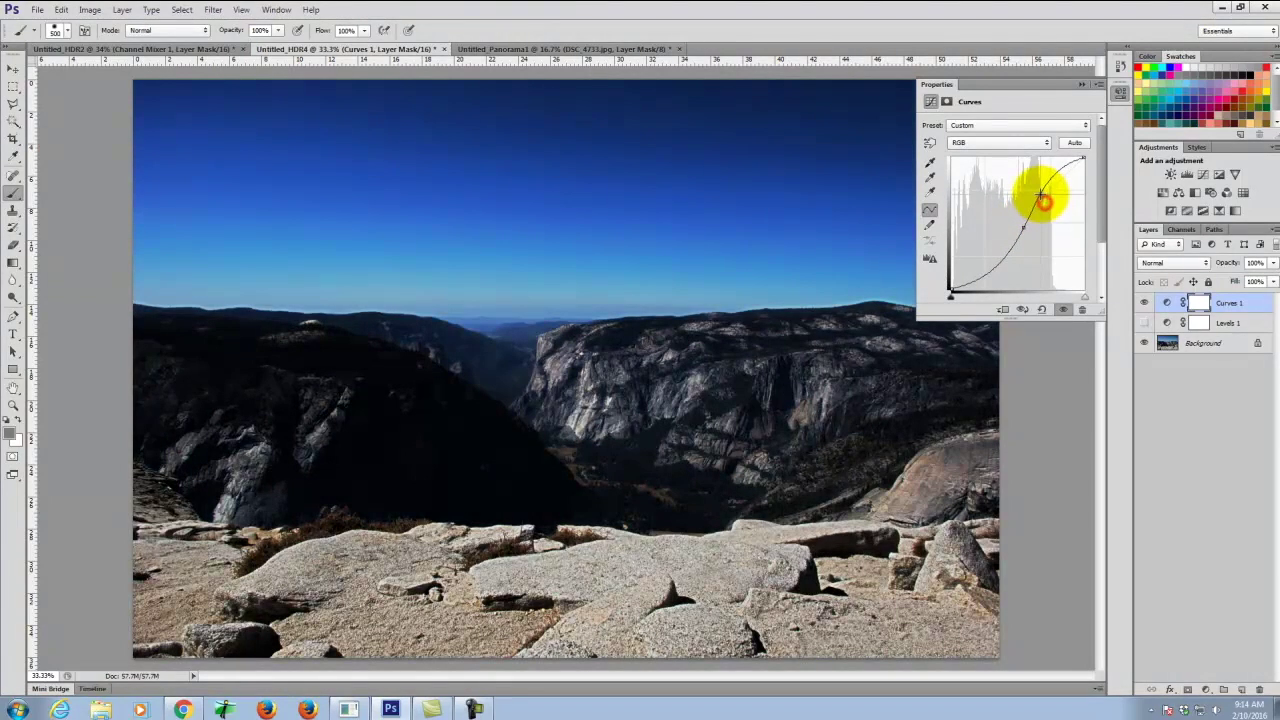
left_click(996, 259)
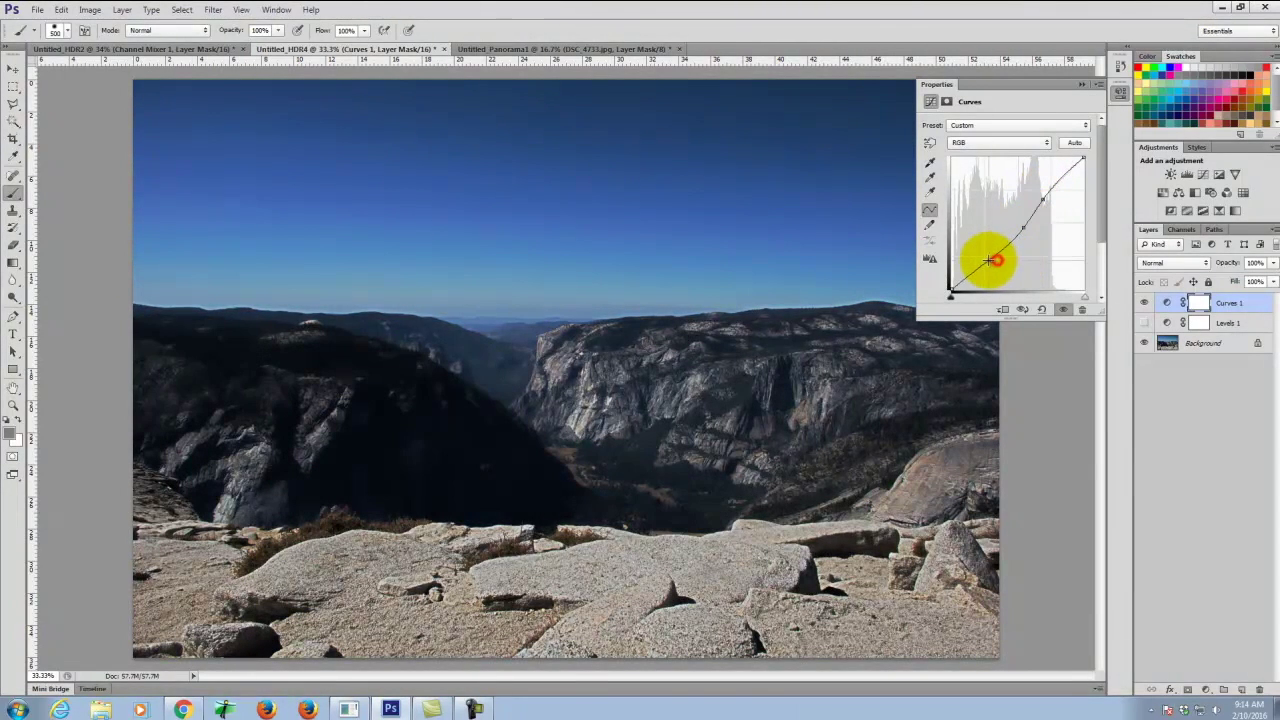
left_click(1019, 227)
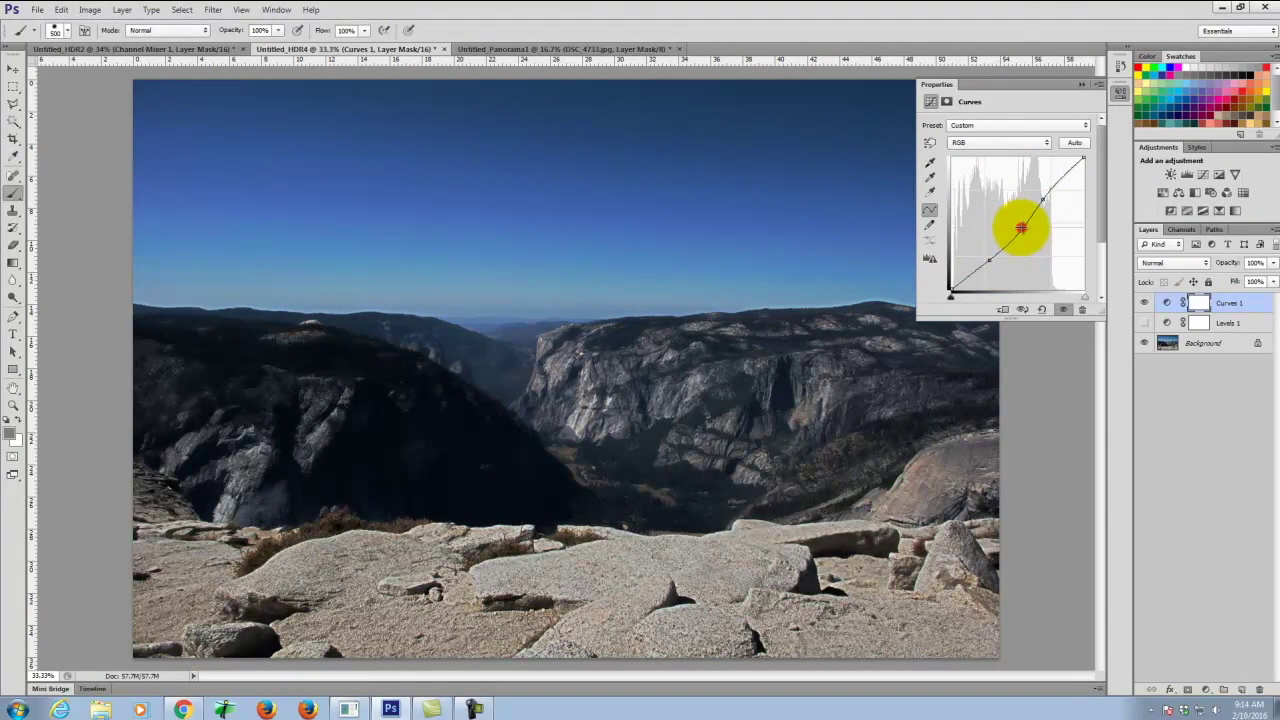
left_click_drag(1020, 227, 1013, 228)
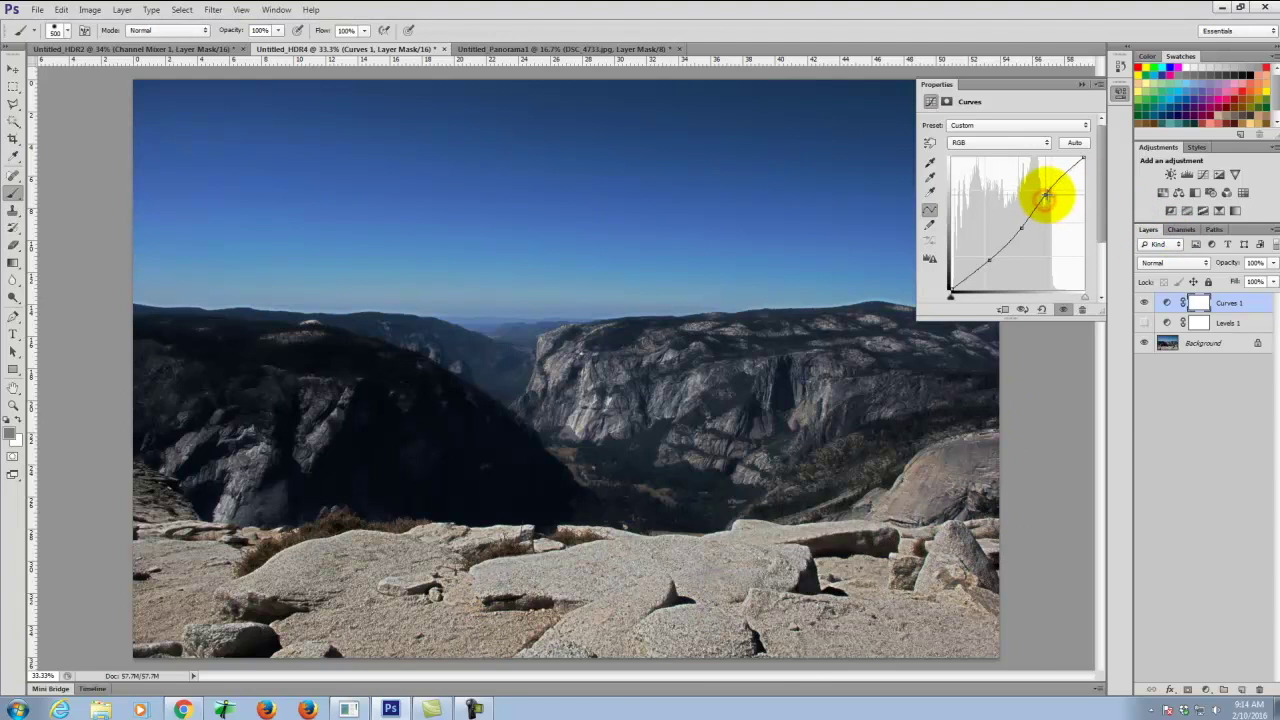
left_click(1044, 196)
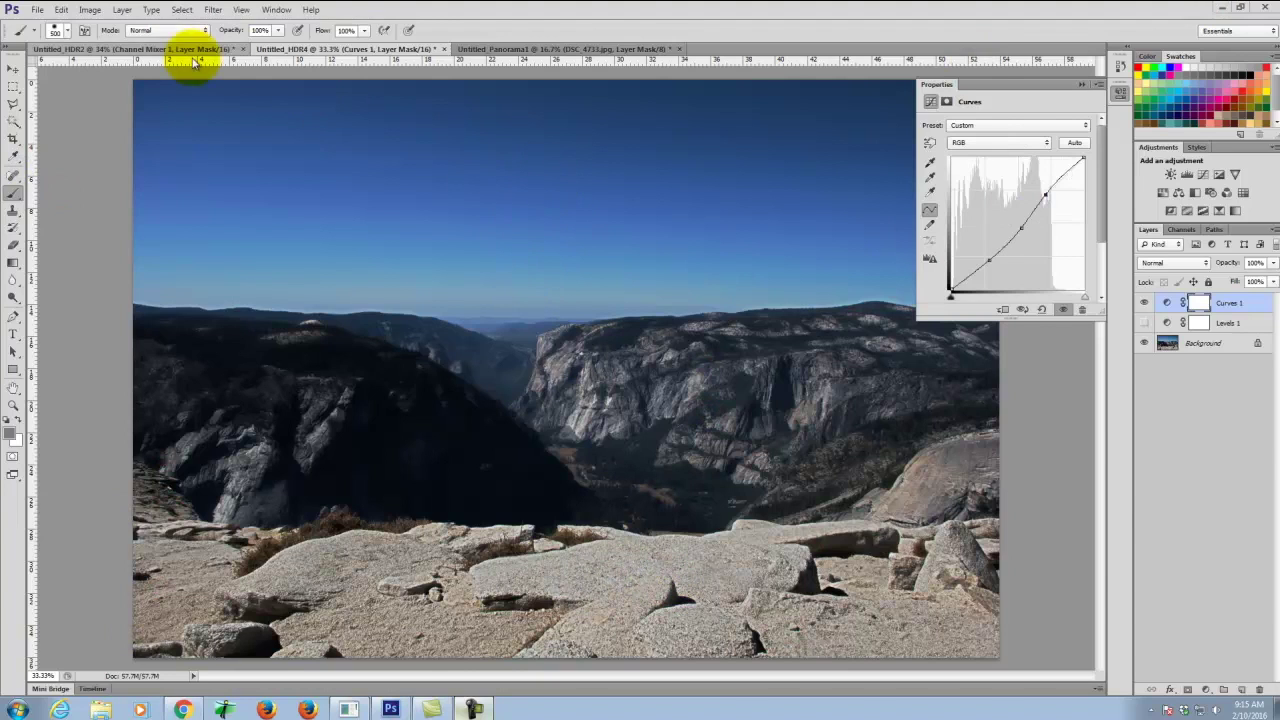
left_click(1081, 87)
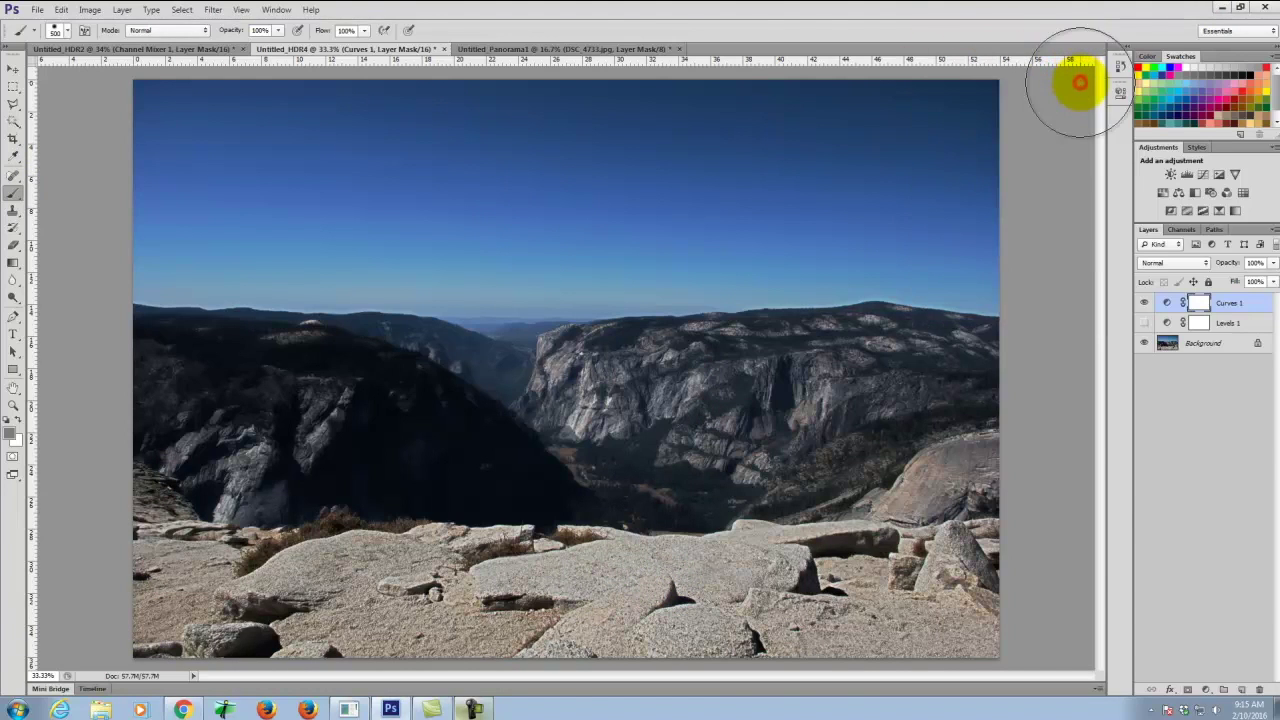
Compare the image with Curves 1 hidden and shown, then leave Curves 1 hidden with Levels 1 and Background visible.
left_click(1144, 302)
left_click(1146, 303)
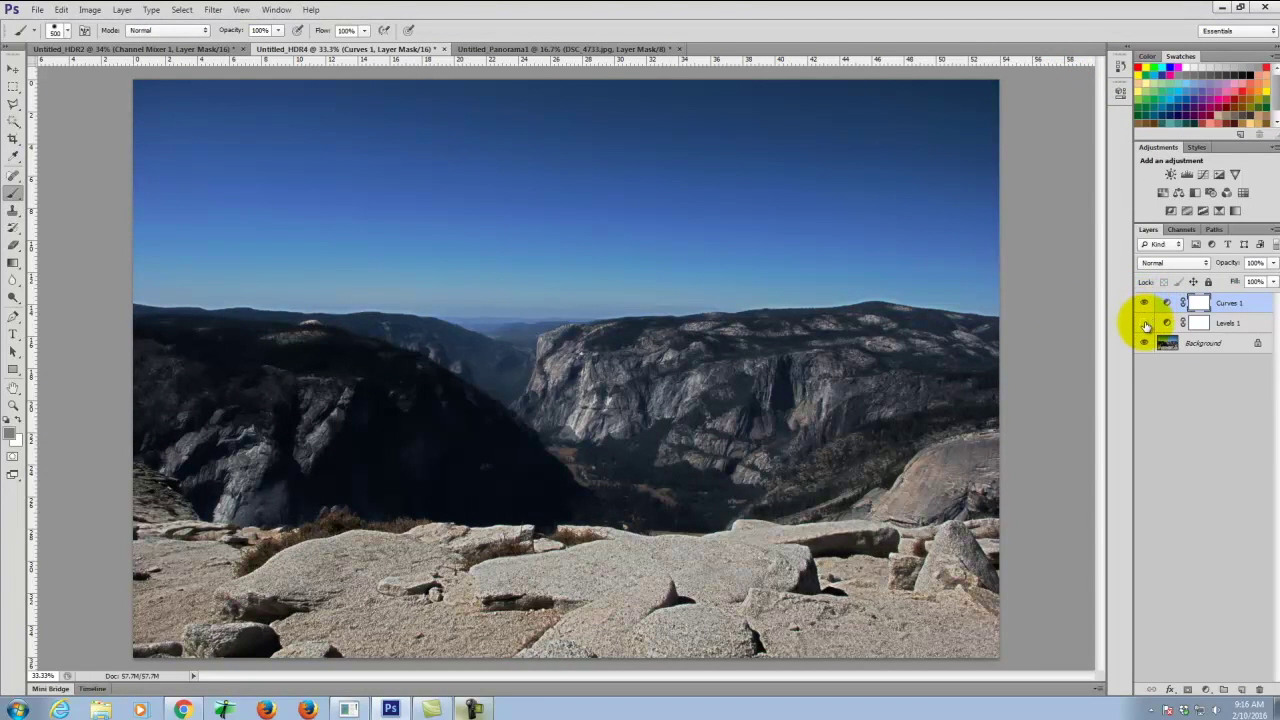
left_click(1144, 303)
left_click(1146, 343)
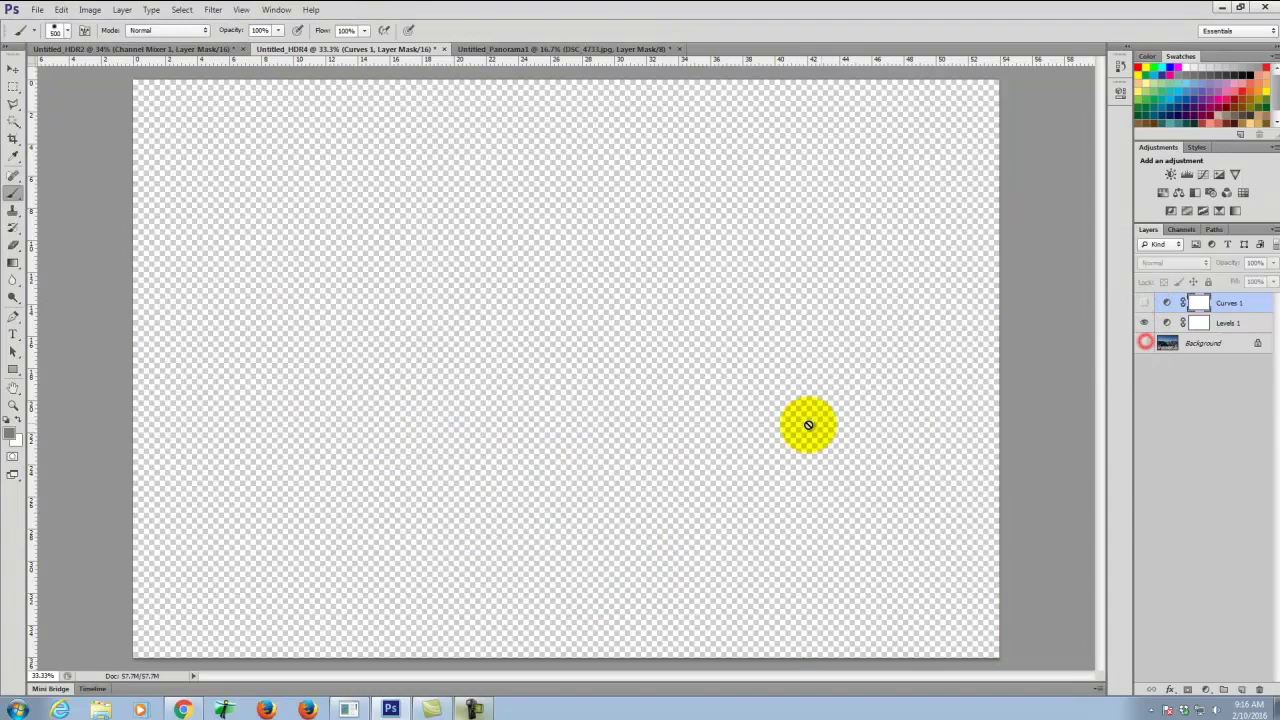
left_click(1143, 342)
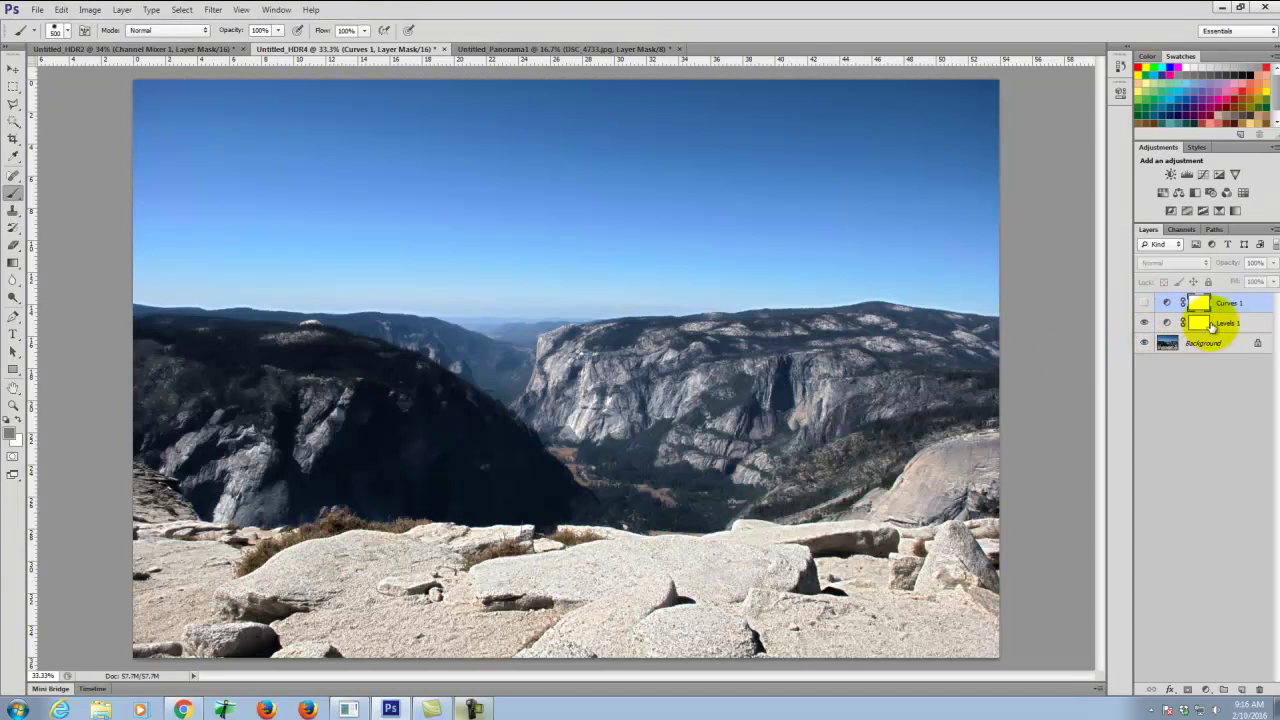
Set the foreground color to black and paint over the foreground rocks on the Levels 1 mask.
left_click(1208, 324)
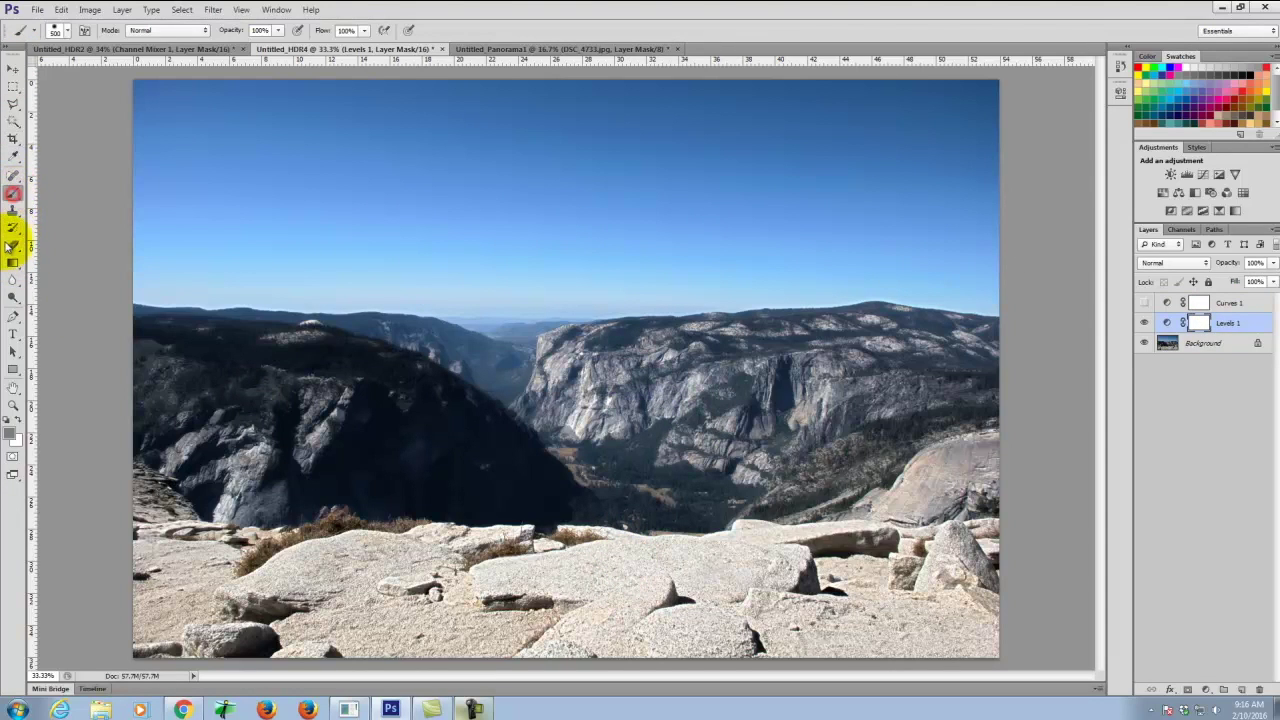
left_click(11, 431)
left_click_drag(482, 338, 445, 362)
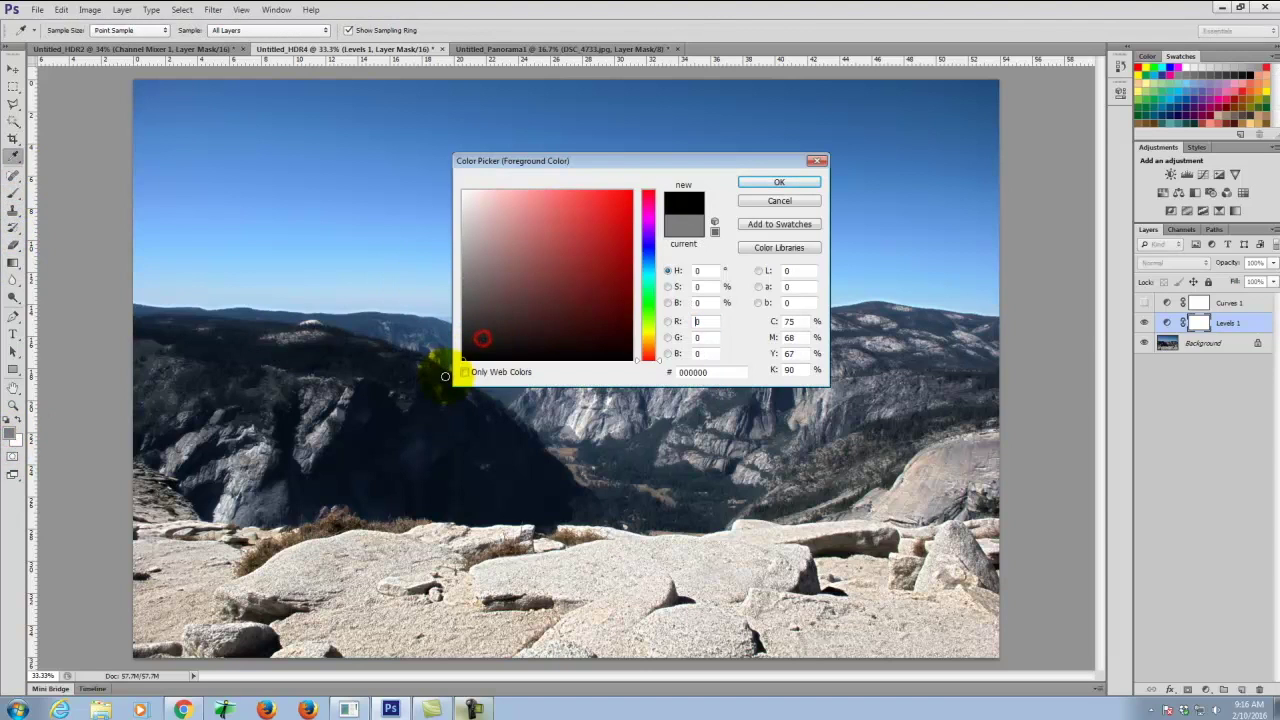
left_click(779, 181)
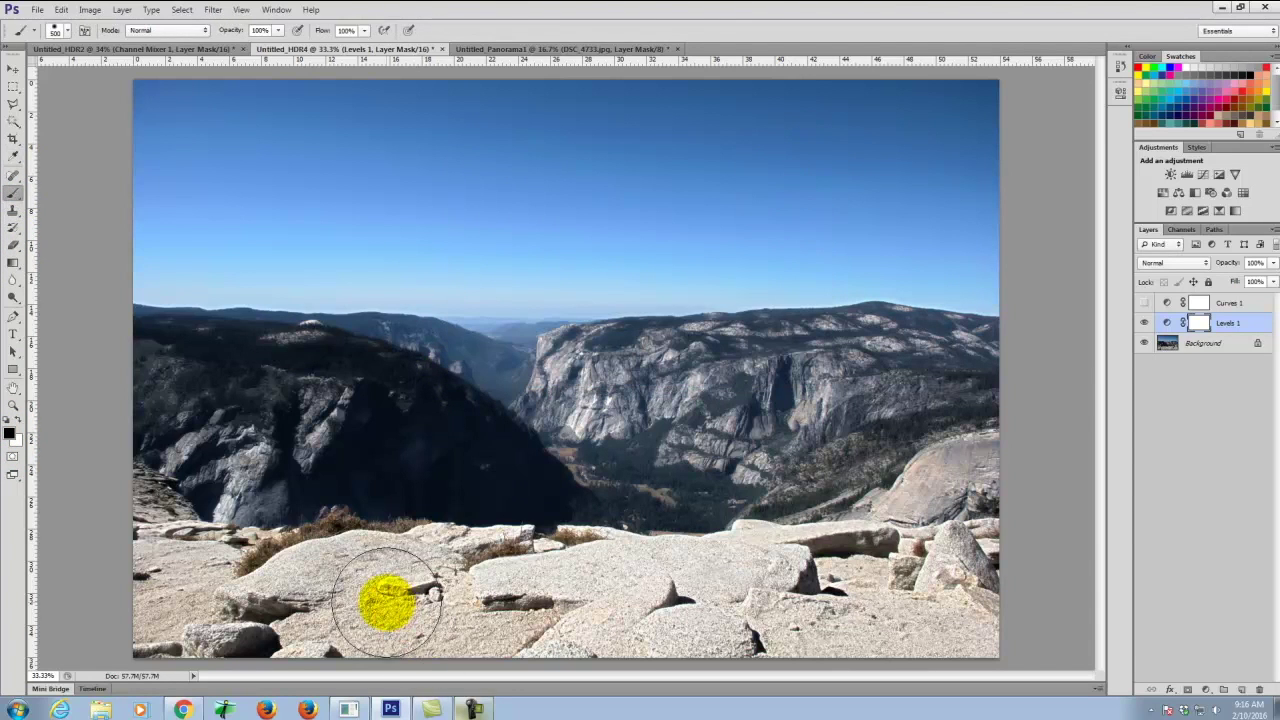
mouse_move(398, 580)
left_mouse_down()
mouse_move(163, 560)
mouse_move(123, 529)
mouse_move(170, 572)
mouse_move(271, 606)
mouse_move(429, 623)
mouse_move(429, 571)
mouse_move(563, 598)
mouse_move(671, 594)
mouse_move(623, 629)
mouse_move(876, 610)
mouse_move(777, 591)
mouse_move(754, 569)
mouse_move(848, 582)
mouse_move(966, 523)
mouse_move(986, 474)
mouse_move(846, 605)
mouse_move(943, 586)
mouse_move(974, 529)
mouse_move(971, 420)
mouse_move(1092, 419)
left_mouse_up()
Paint white over the granite dome on the Levels 1 mask, then paint the whole sky black.
left_click(12, 200)
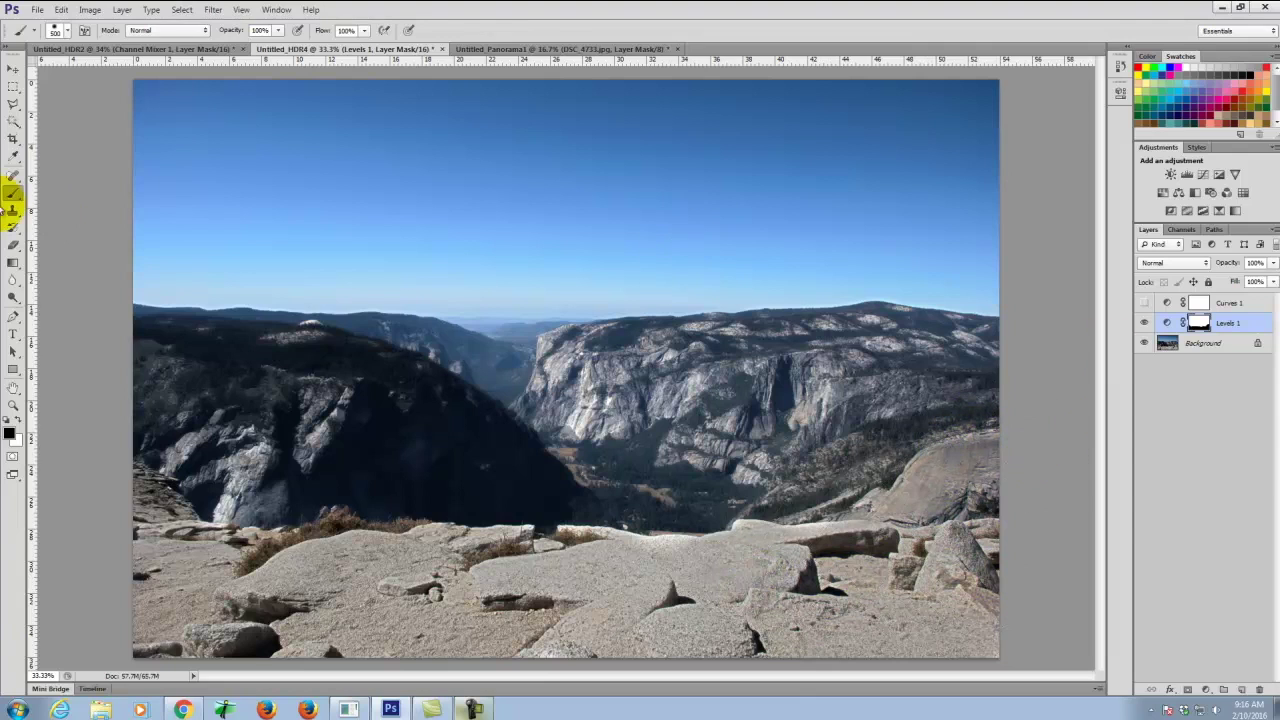
left_click(17, 421)
mouse_move(873, 460)
left_mouse_down()
mouse_move(959, 466)
mouse_move(1070, 438)
mouse_move(925, 418)
mouse_move(793, 426)
mouse_move(849, 443)
left_mouse_up()
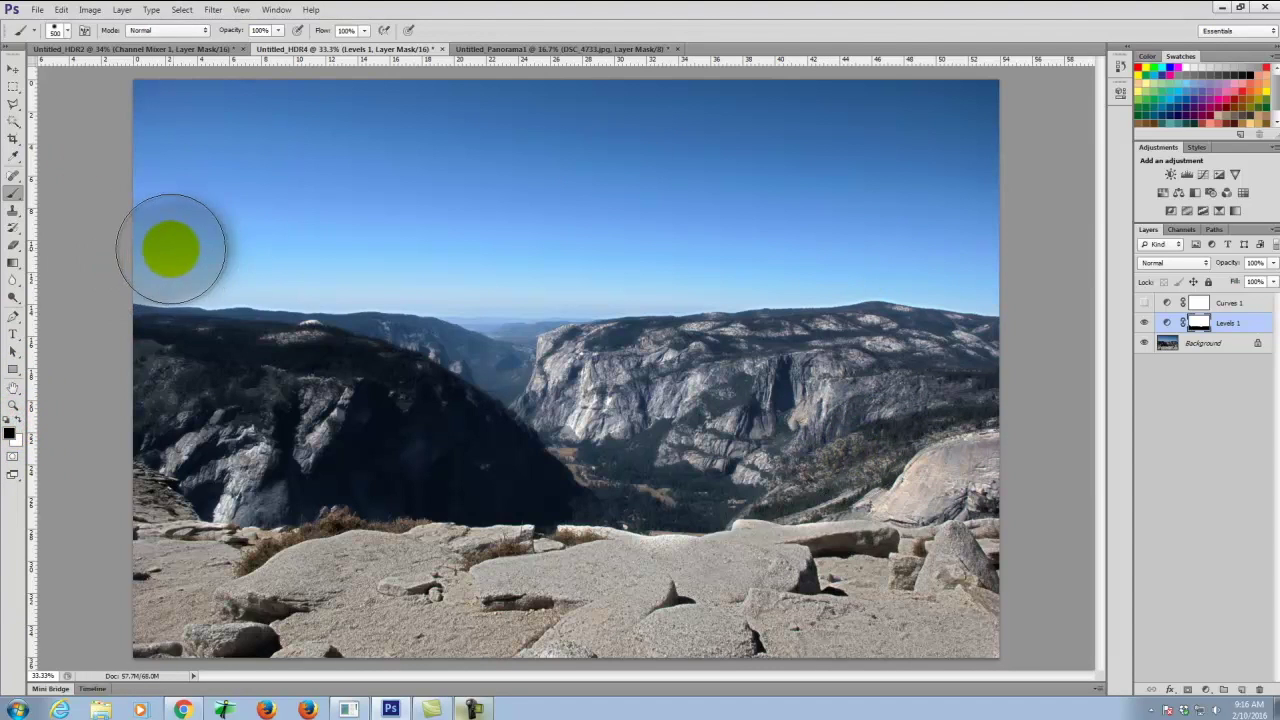
mouse_move(202, 255)
left_mouse_down()
mouse_move(274, 251)
mouse_move(260, 271)
mouse_move(211, 260)
mouse_move(994, 274)
mouse_move(755, 204)
mouse_move(897, 94)
mouse_move(463, 131)
mouse_move(54, 140)
mouse_move(727, 193)
mouse_move(591, 283)
mouse_move(91, 286)
mouse_move(334, 194)
mouse_move(990, 290)
left_mouse_up()
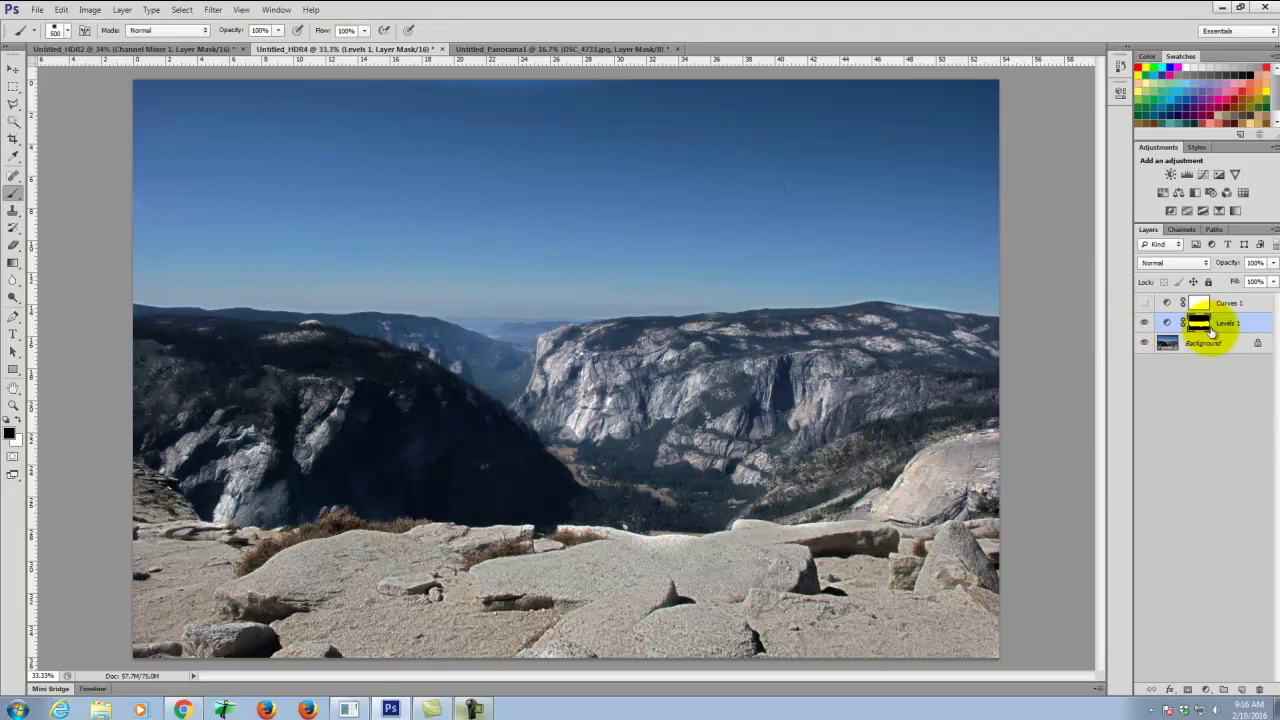
left_click_drag(1210, 340, 1208, 326)
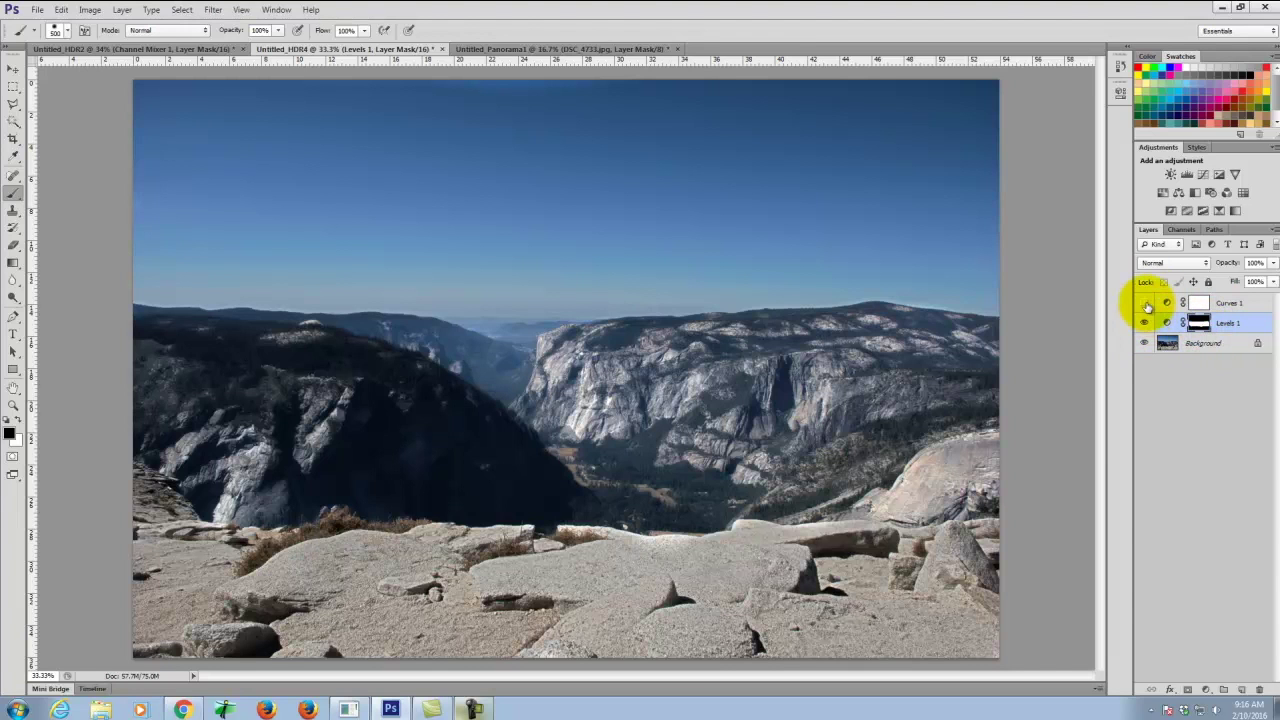
Try painting the mountains black on the Curves 1 mask with Levels 1 hidden, then undo the brush strokes.
left_click(1145, 323)
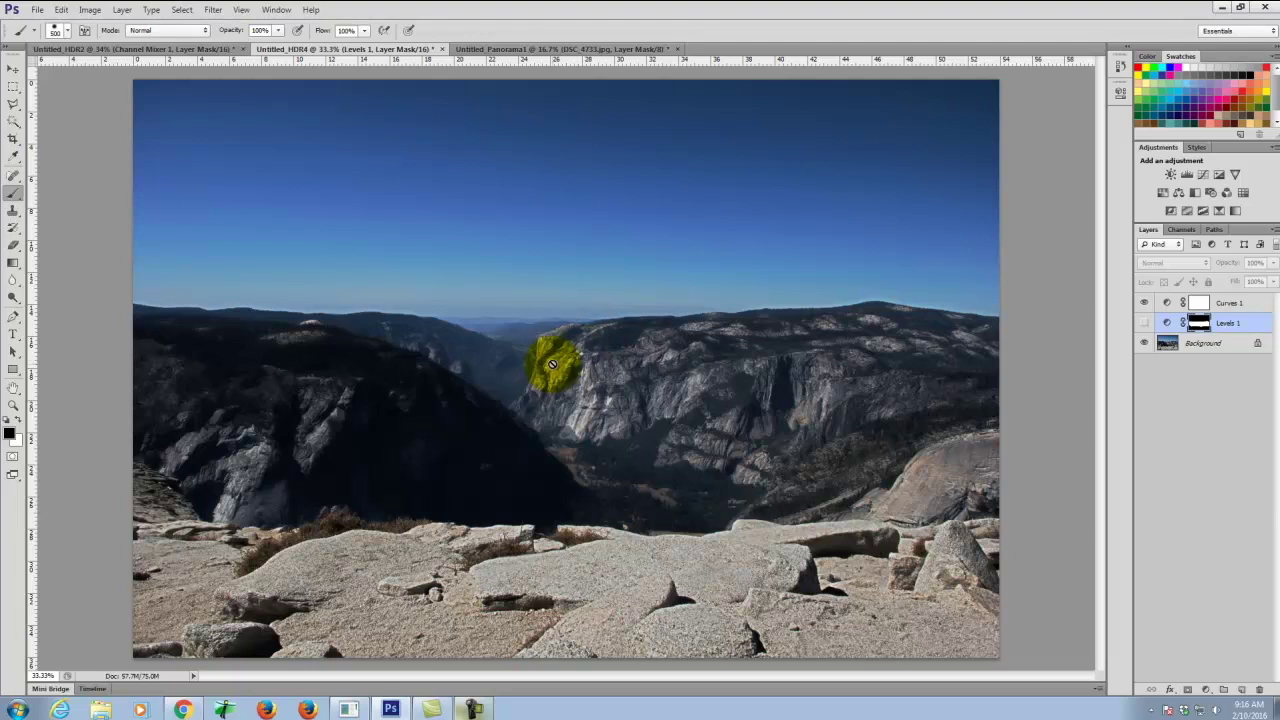
left_click(1198, 302)
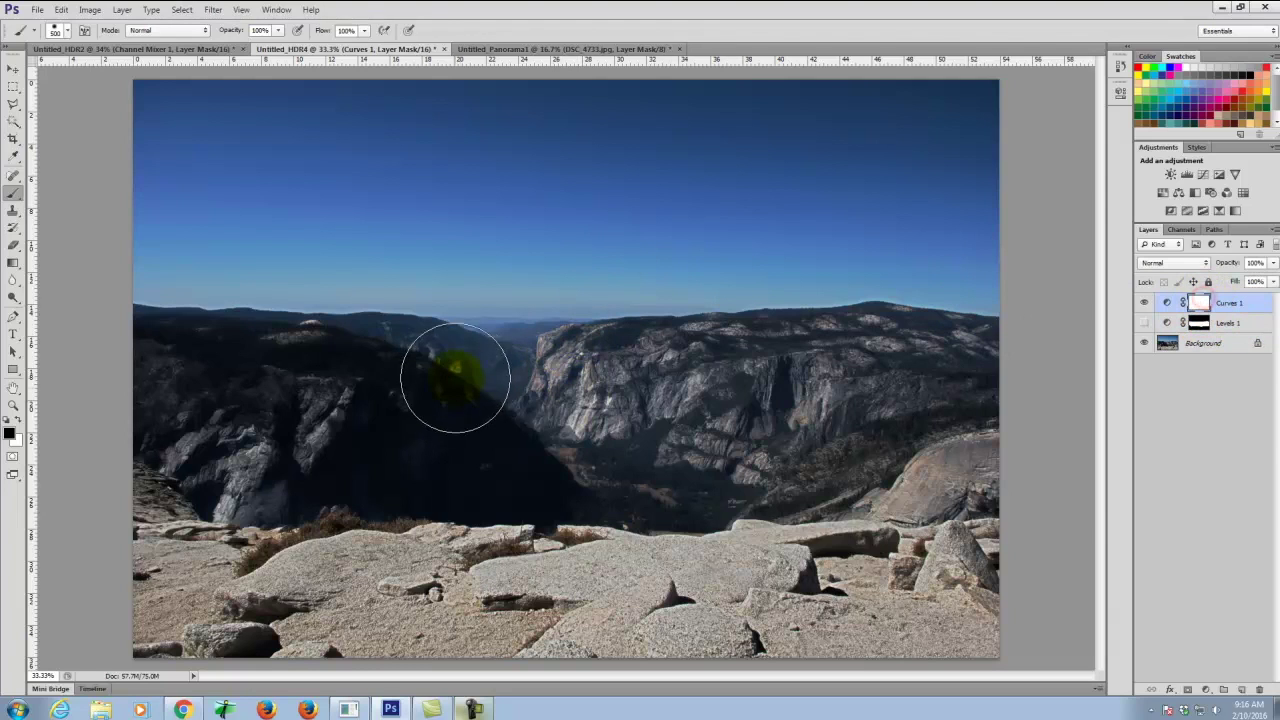
mouse_move(225, 370)
left_mouse_down()
mouse_move(213, 410)
mouse_move(207, 455)
left_mouse_up()
mouse_move(420, 455)
left_mouse_down()
mouse_move(98, 384)
mouse_move(388, 375)
mouse_move(625, 401)
mouse_move(869, 374)
mouse_move(993, 378)
mouse_move(556, 463)
left_mouse_up()
left_click_drag(765, 418, 1074, 420)
left_click(1185, 323)
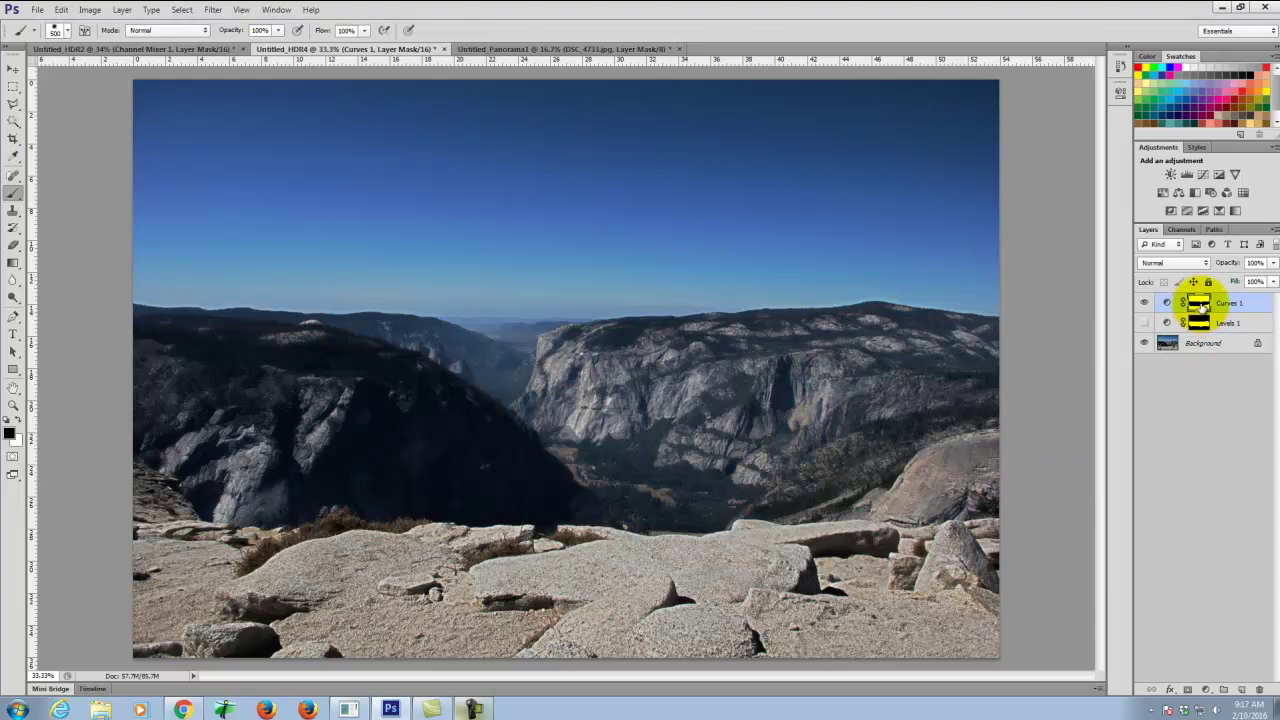
key("ctrl+alt+z")
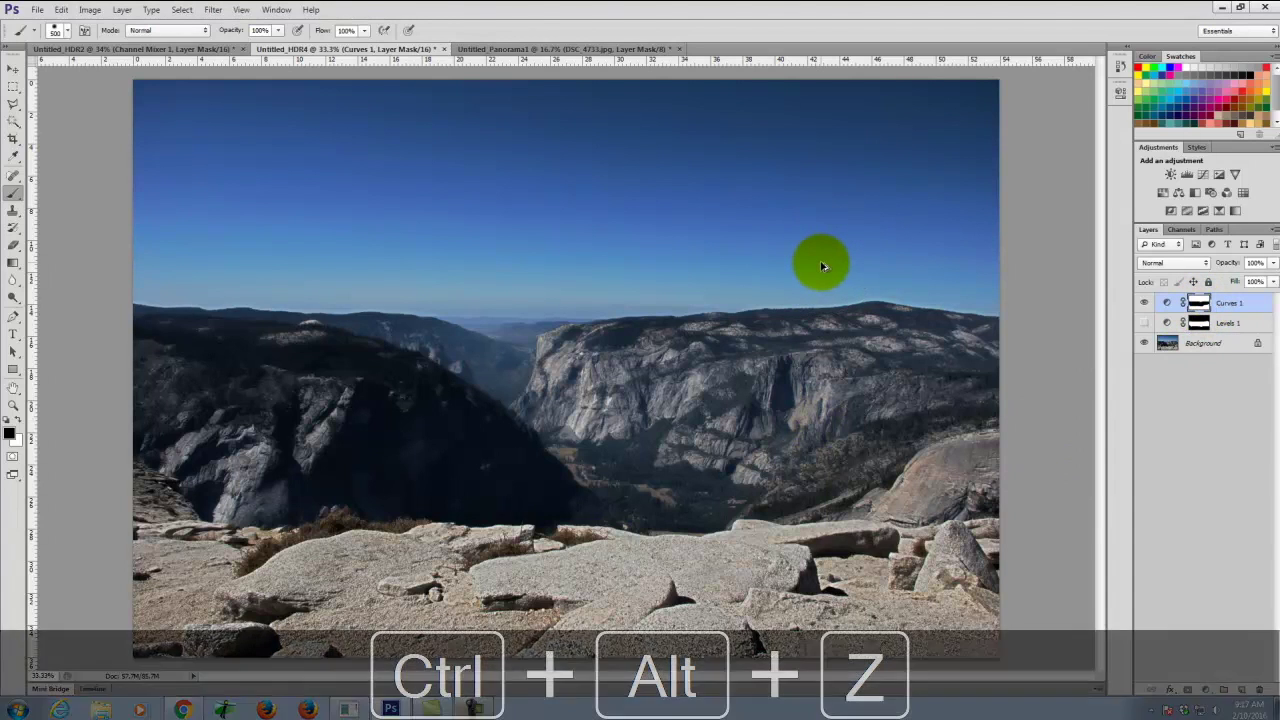
Delete the Curves 1 layer mask and replace it with a copy of the Levels 1 mask.
left_click_drag(1199, 302, 1198, 323)
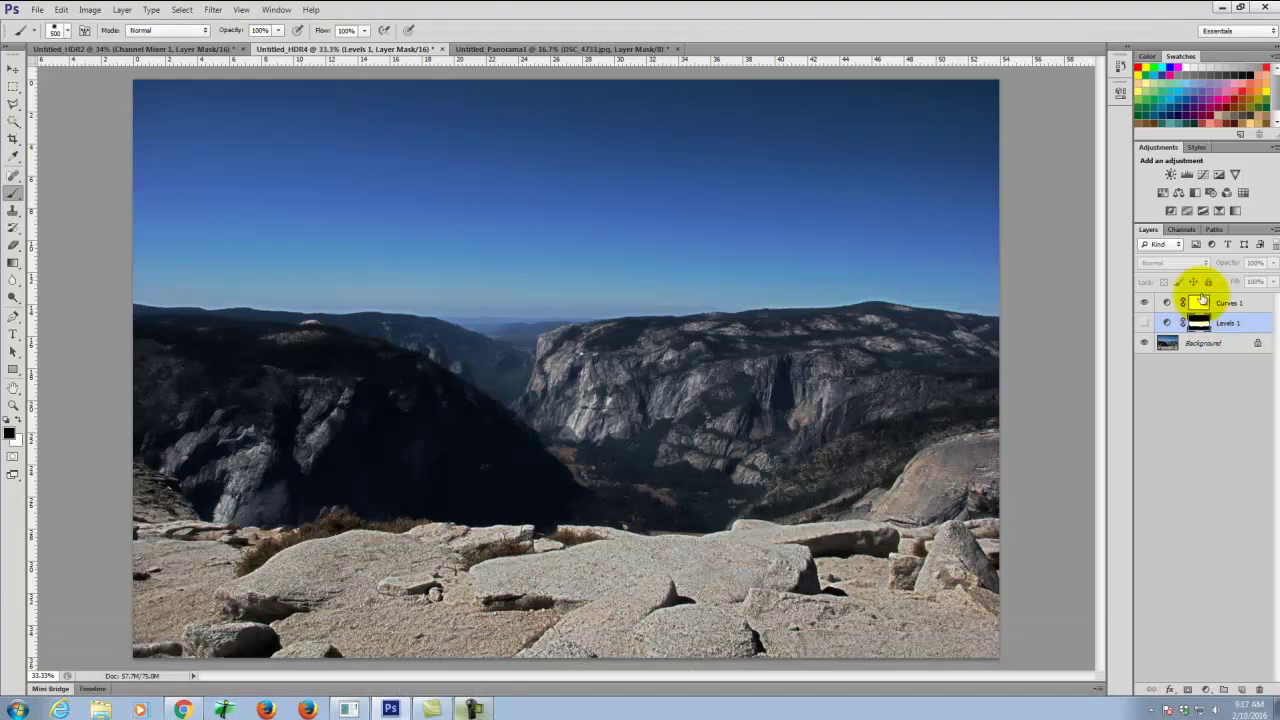
left_click(1203, 304)
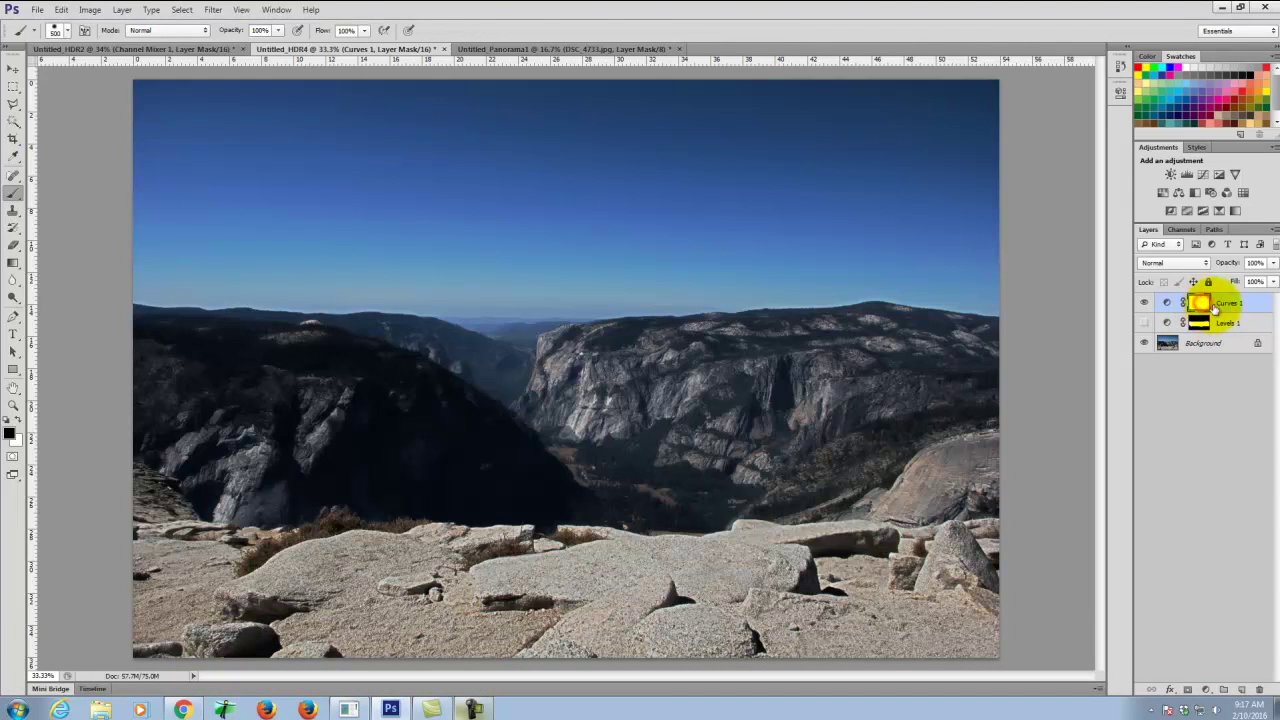
left_click(1261, 691)
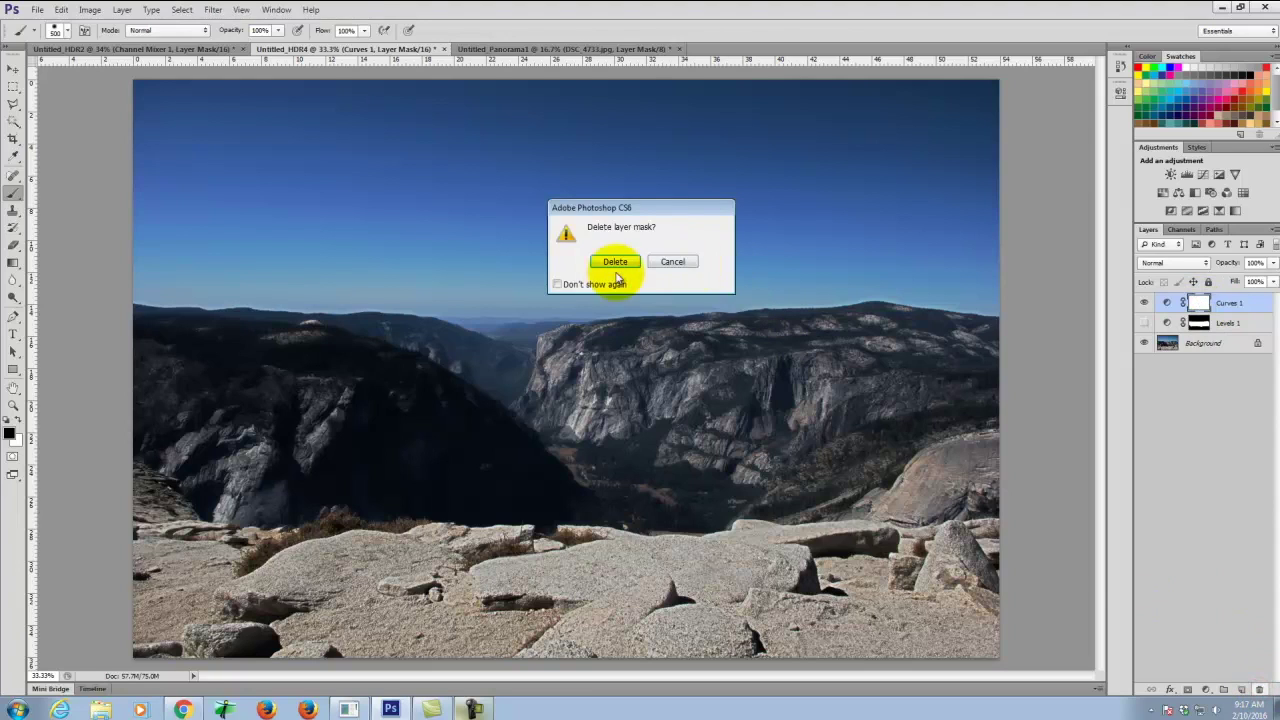
left_click(613, 263)
left_click(1201, 330)
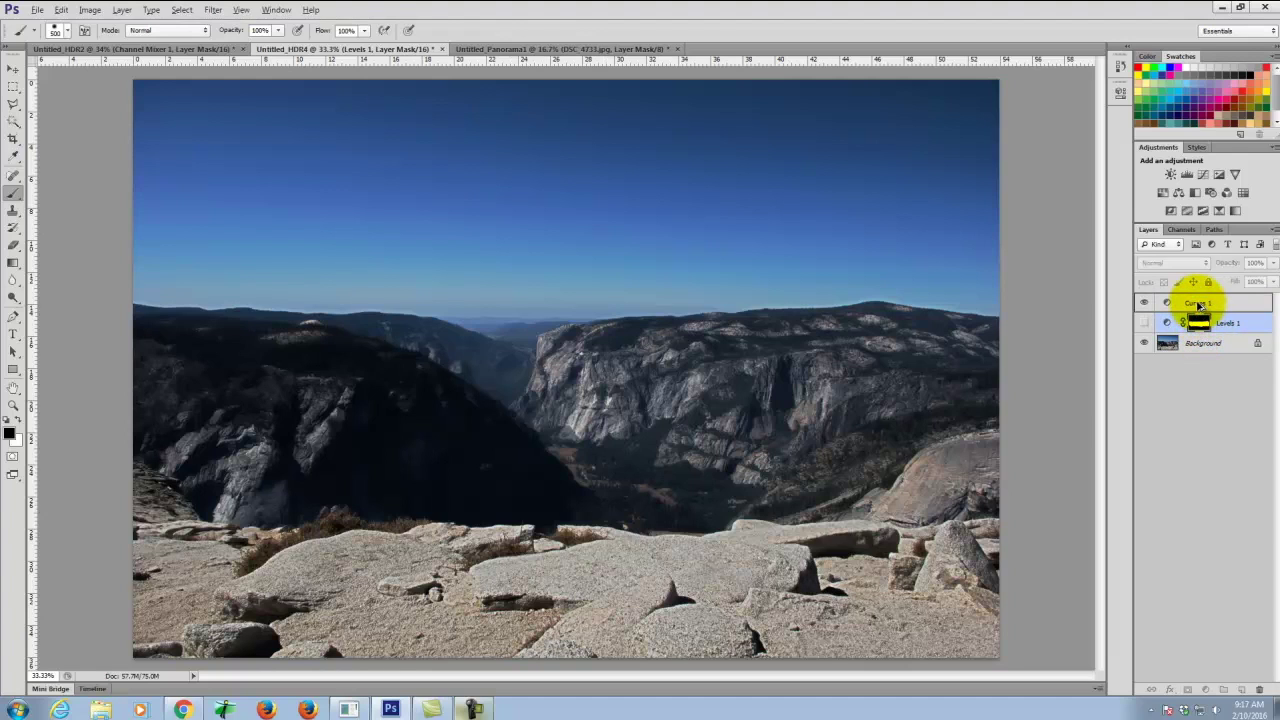
left_click_drag(1198, 303, 1199, 304)
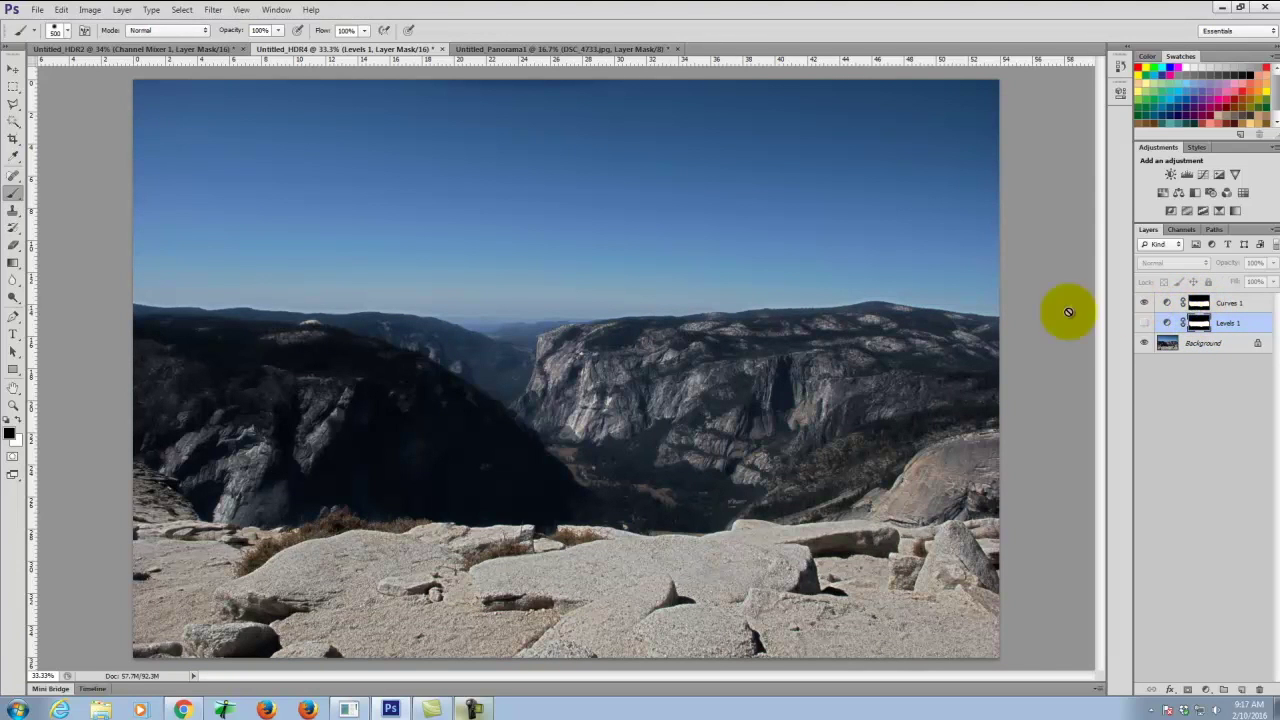
Invert the Curves 1 layer mask so the curve affects only the sky and foreground rocks.
left_click(1144, 321)
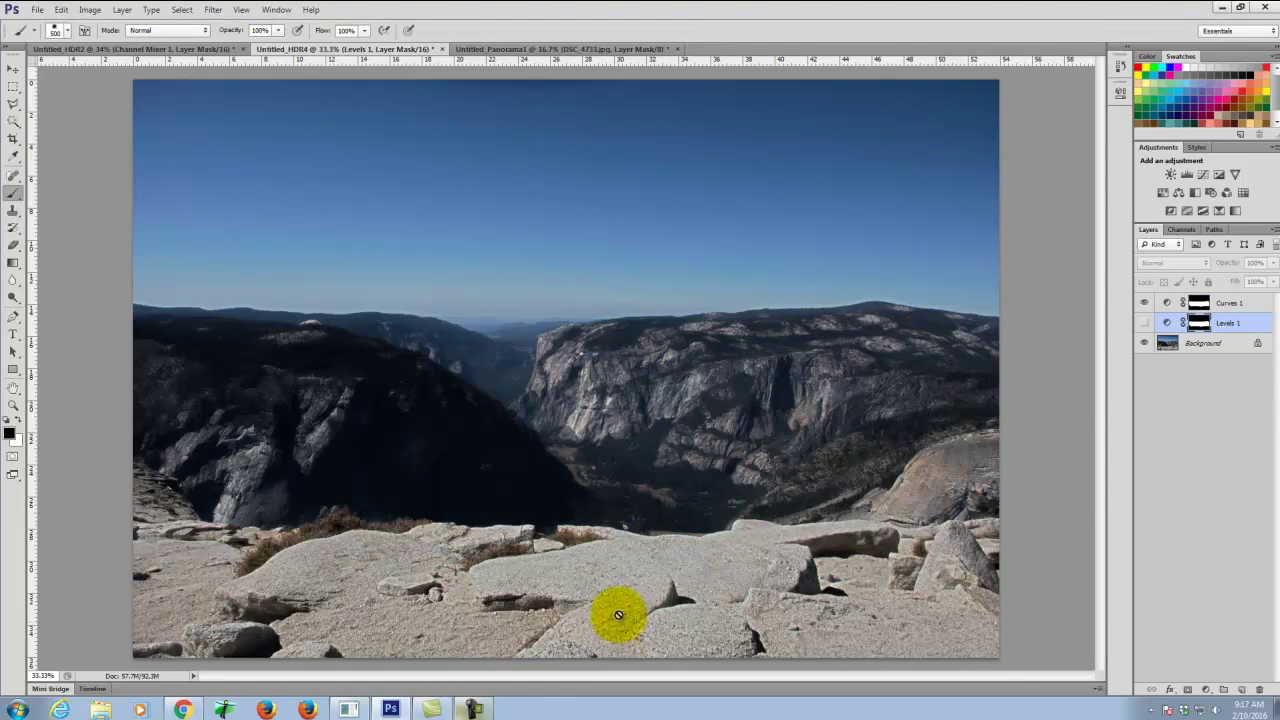
left_click(1199, 303)
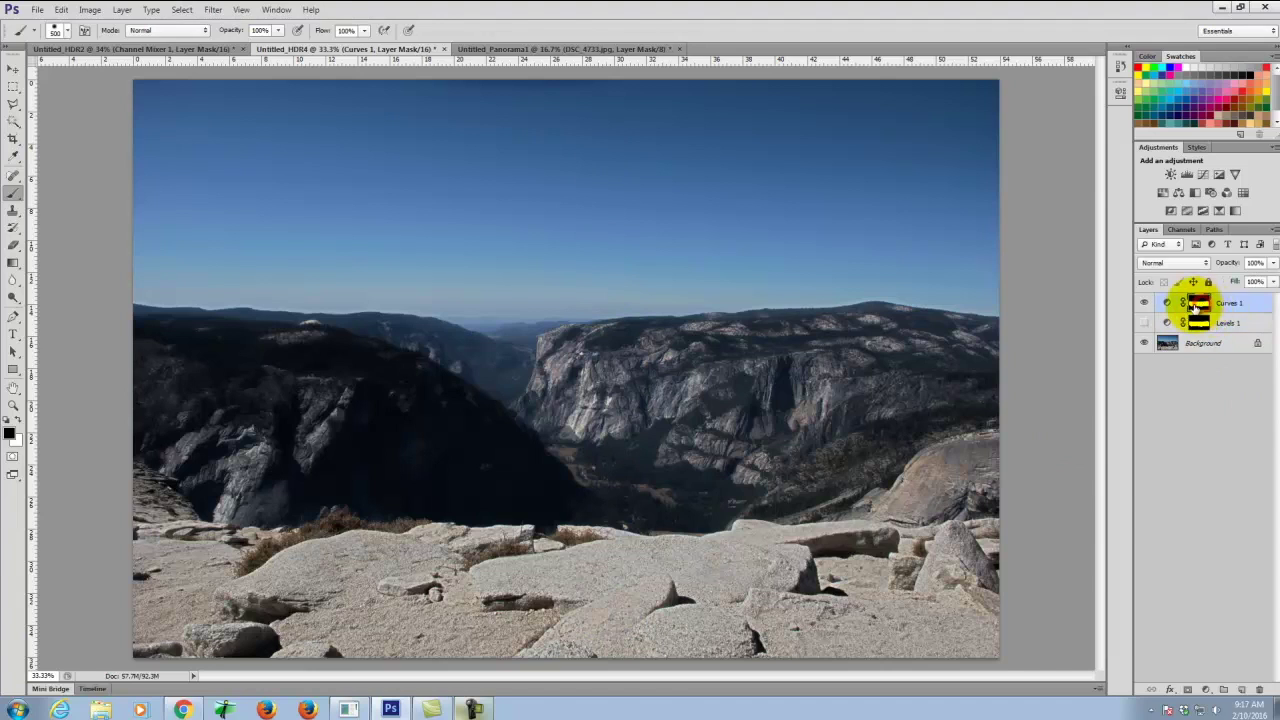
left_click(89, 11)
mouse_move(95, 47)
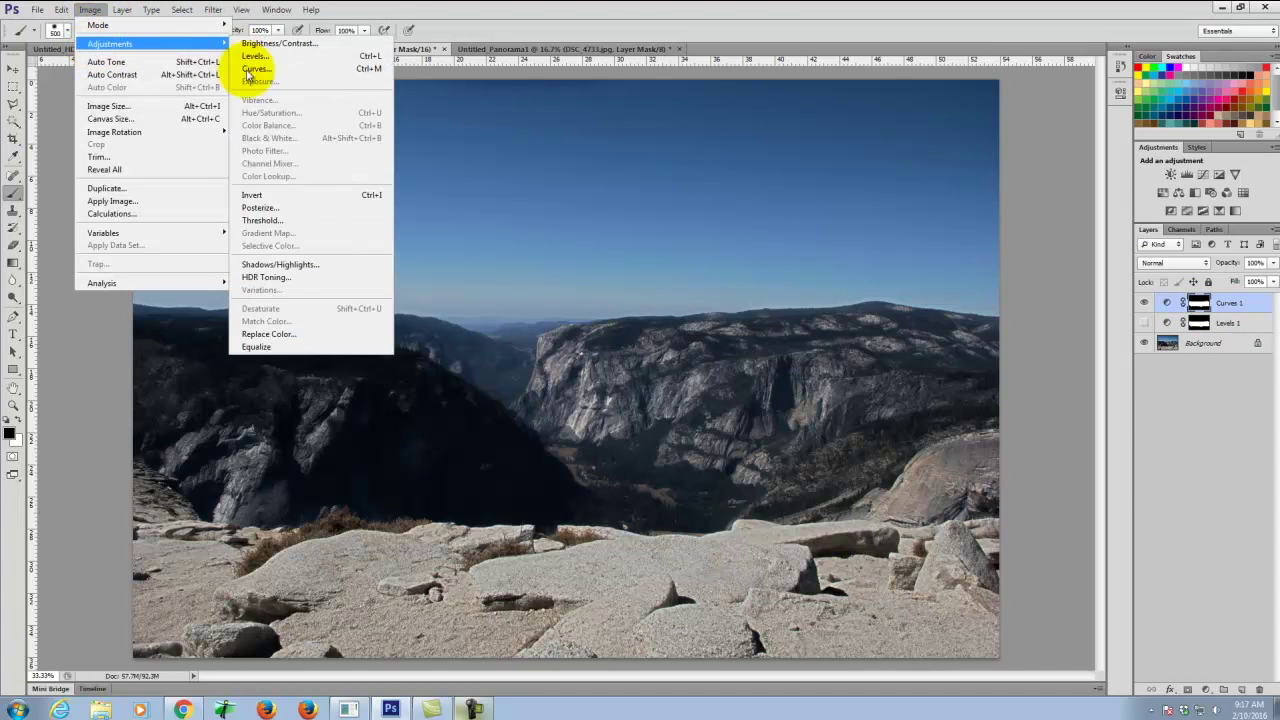
left_click(240, 194)
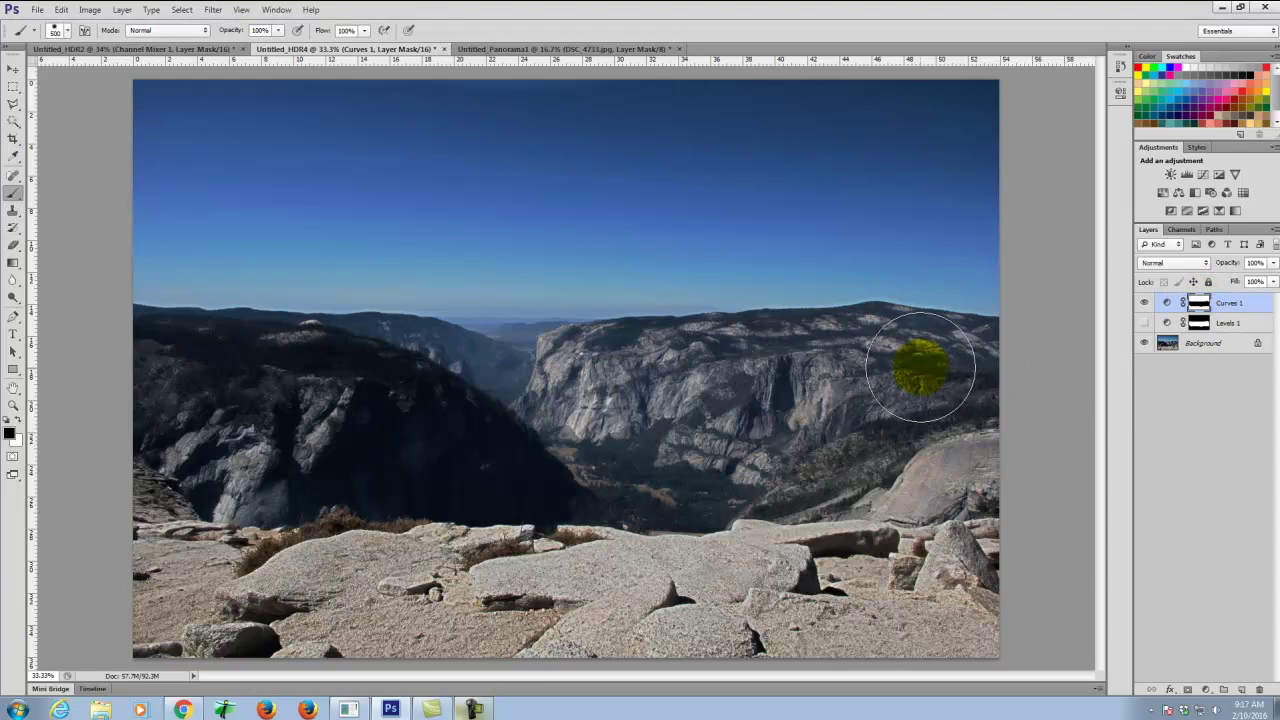
Show the Levels 1 layer and compare the landscape with Curves 1 and Levels 1 each switched off and on.
left_click(1144, 322)
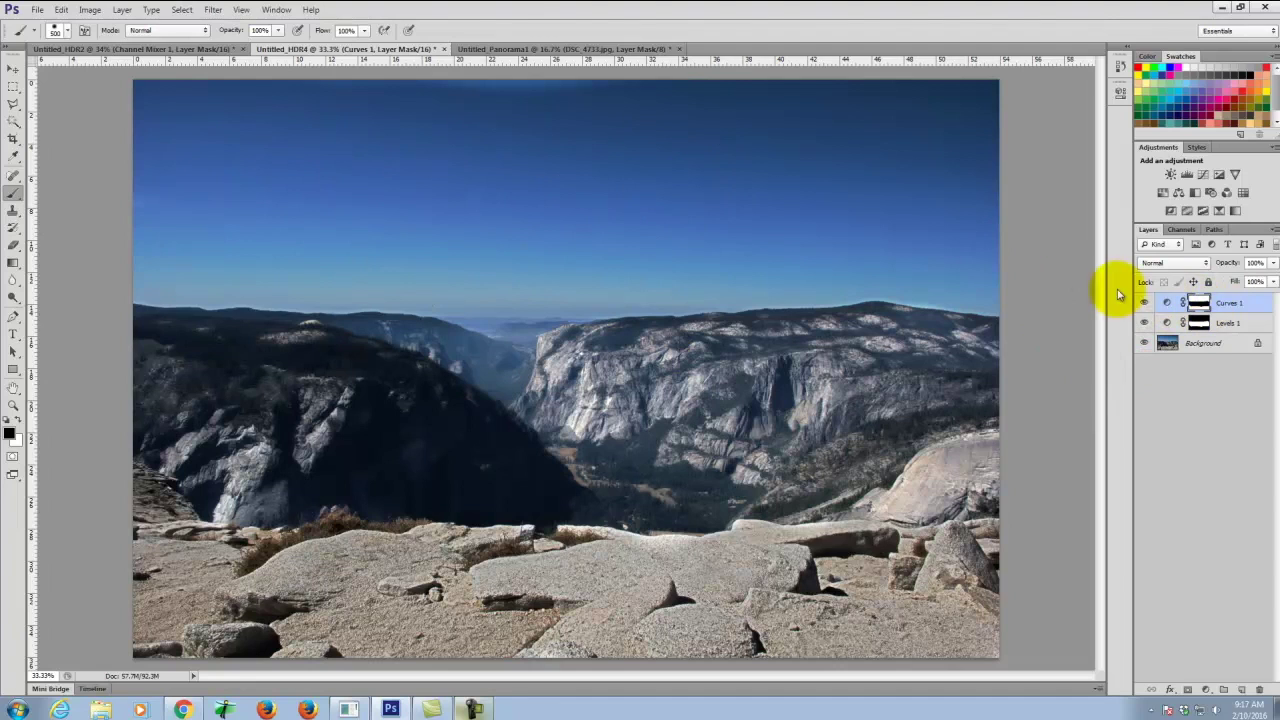
left_click(1144, 304)
left_click(1144, 304)
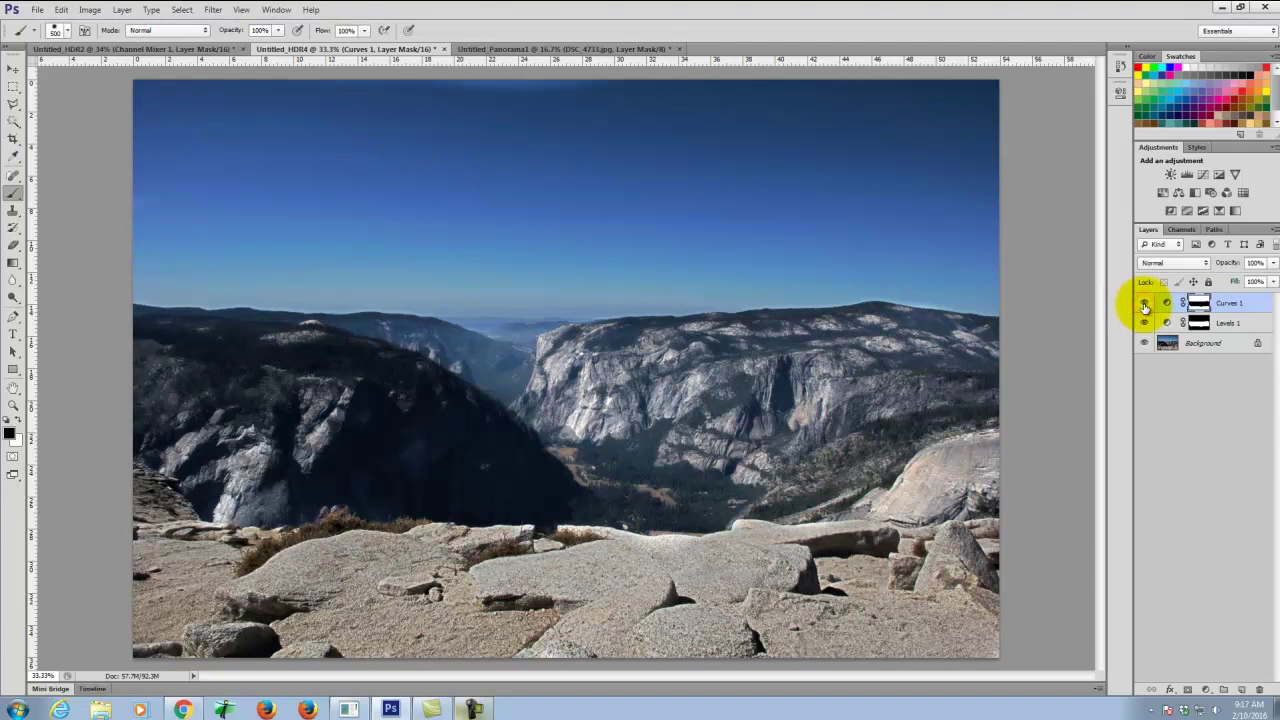
left_click(1144, 324)
left_click(1144, 325)
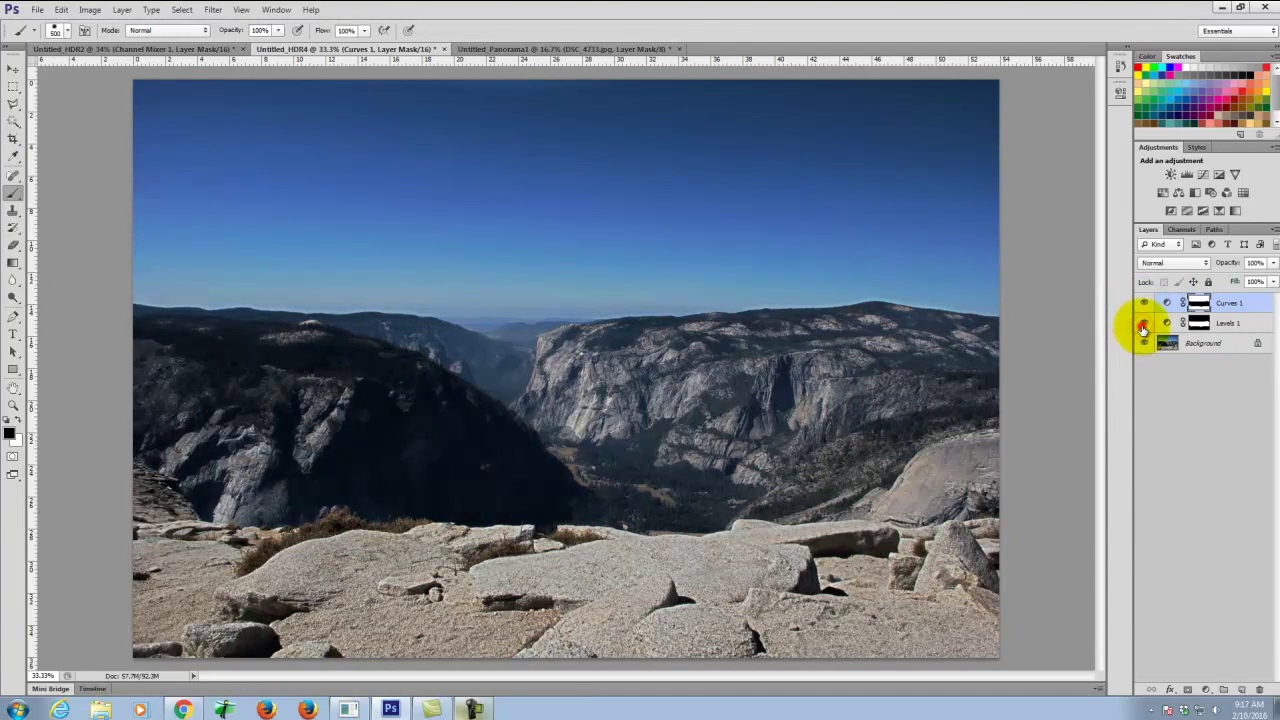